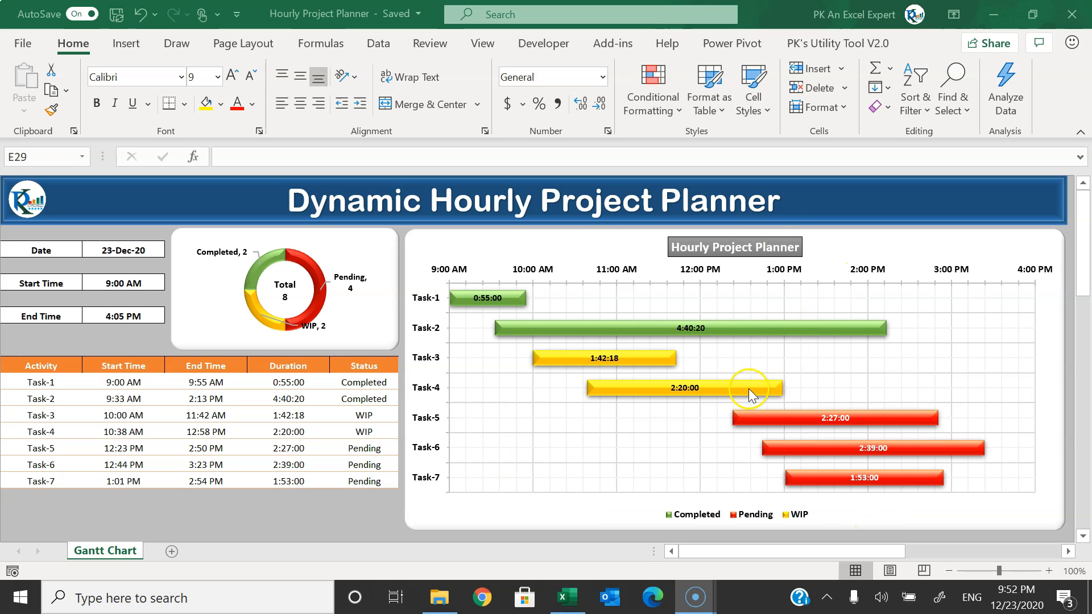
- Set Task-1's status to Pending in the activity table and examine the planner charts
click(41, 493)
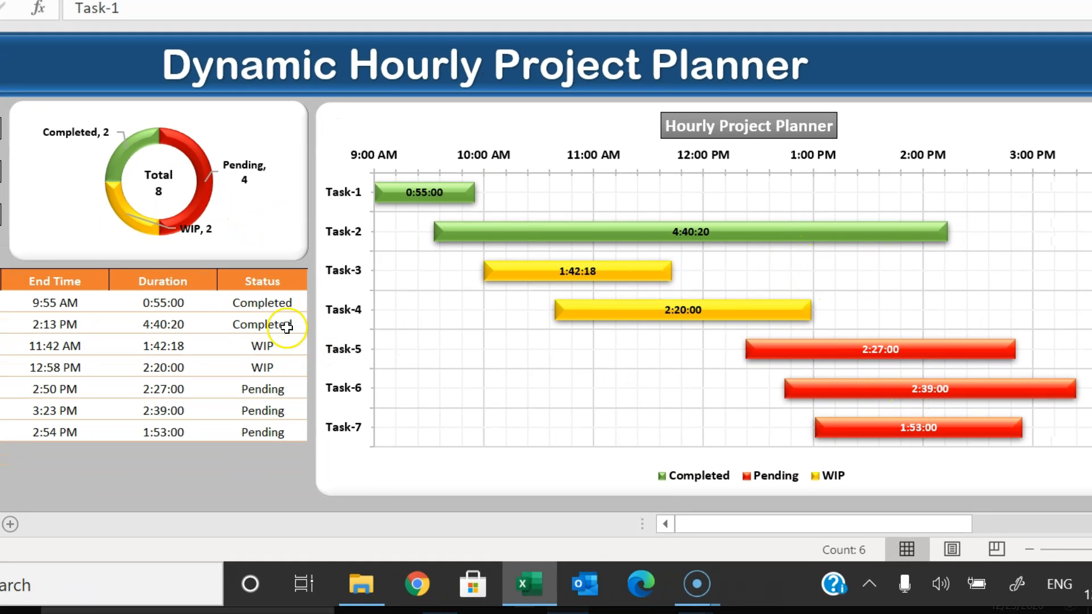
click(268, 303)
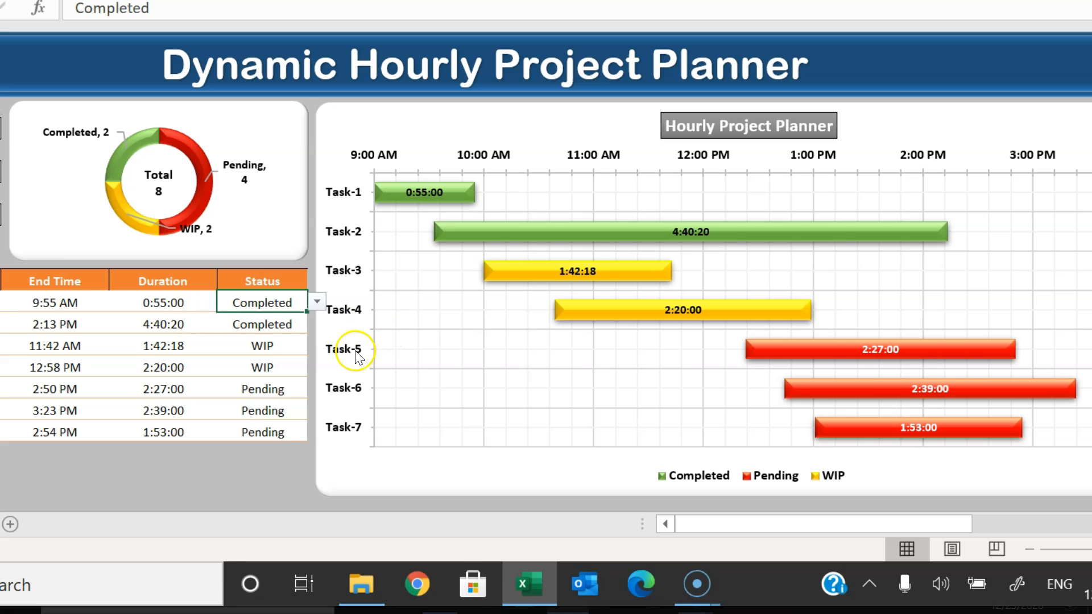
click(316, 301)
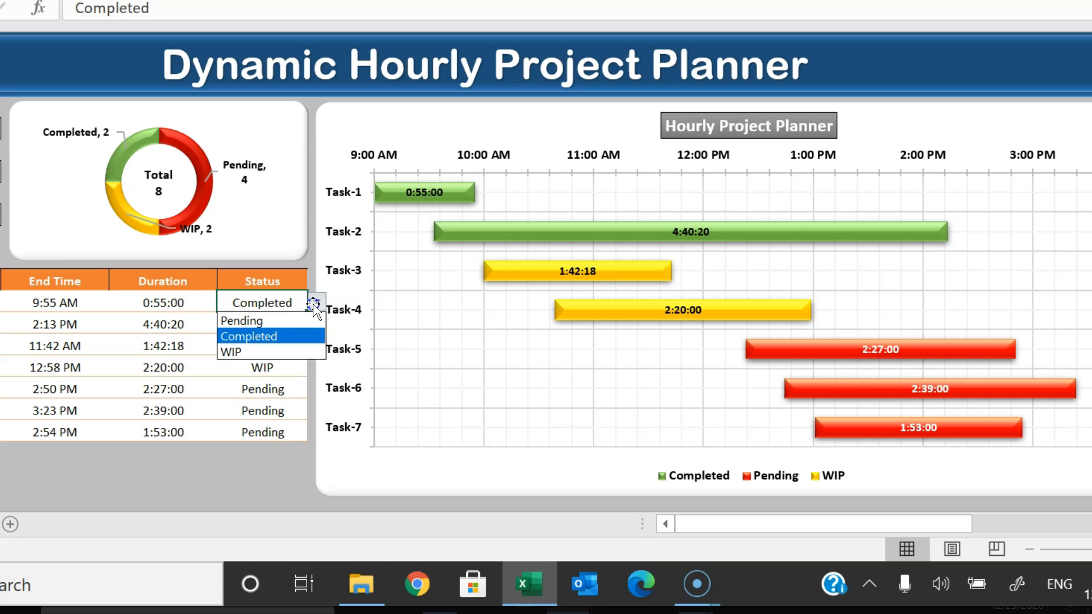
click(289, 322)
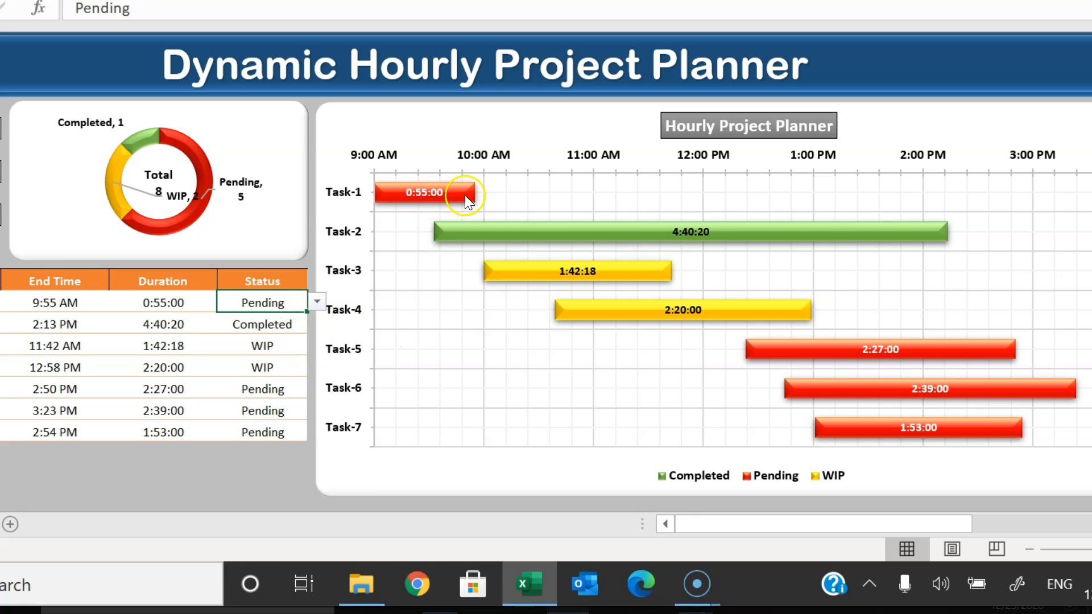
mouse_move(463, 199)
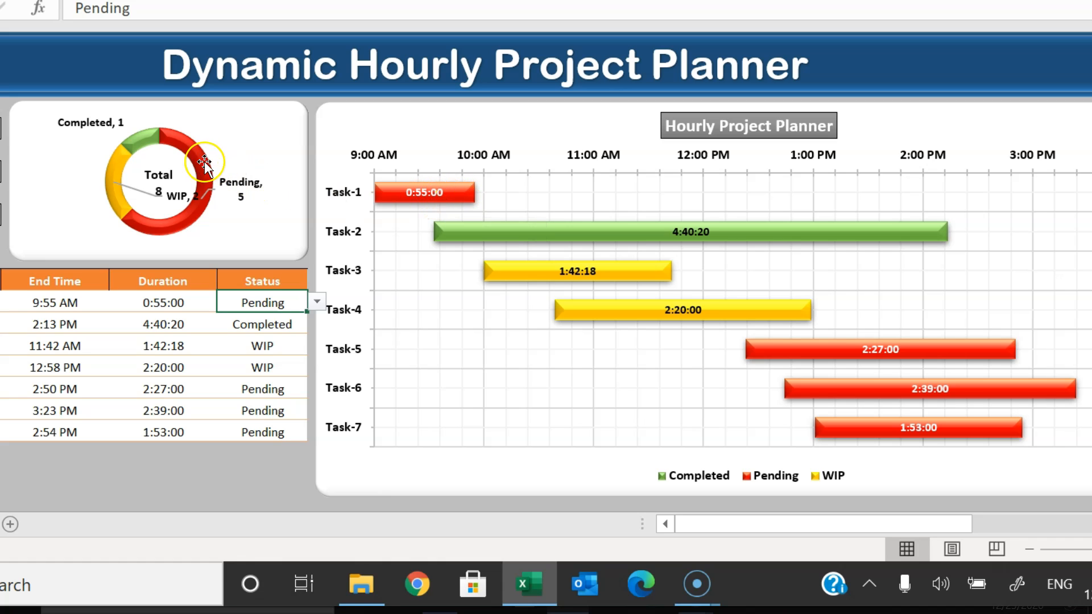
mouse_move(182, 227)
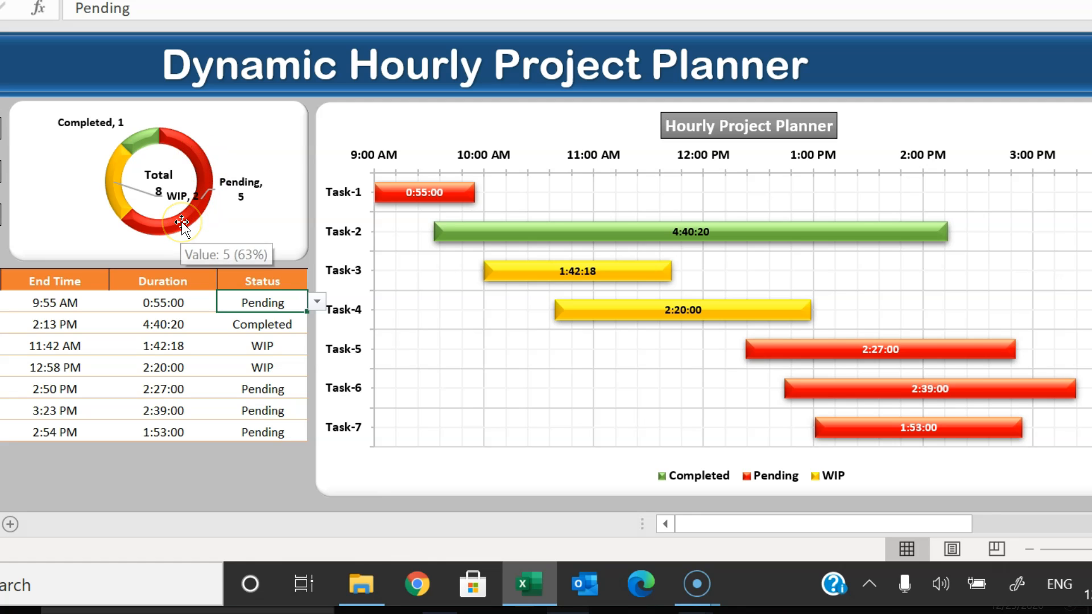
- Change Task-1's status to WIP and return it to Completed
click(318, 302)
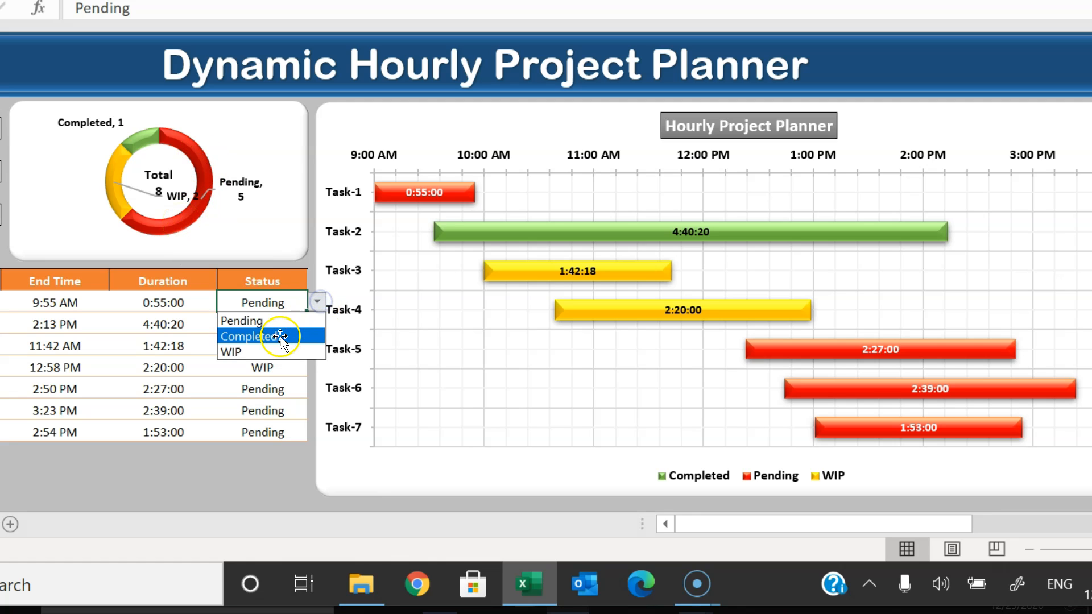
click(262, 352)
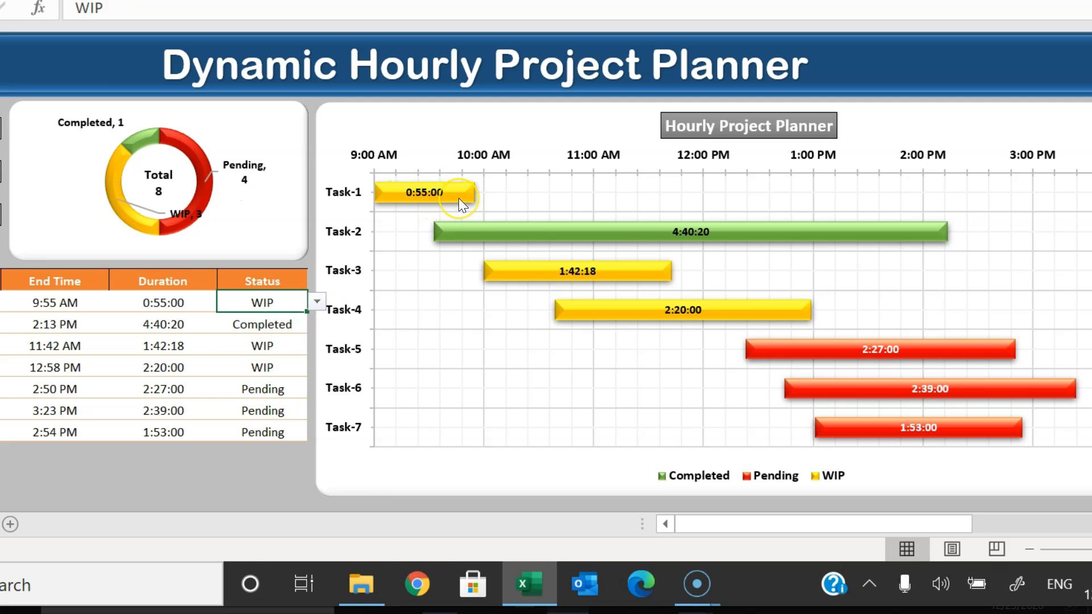
click(317, 301)
click(292, 337)
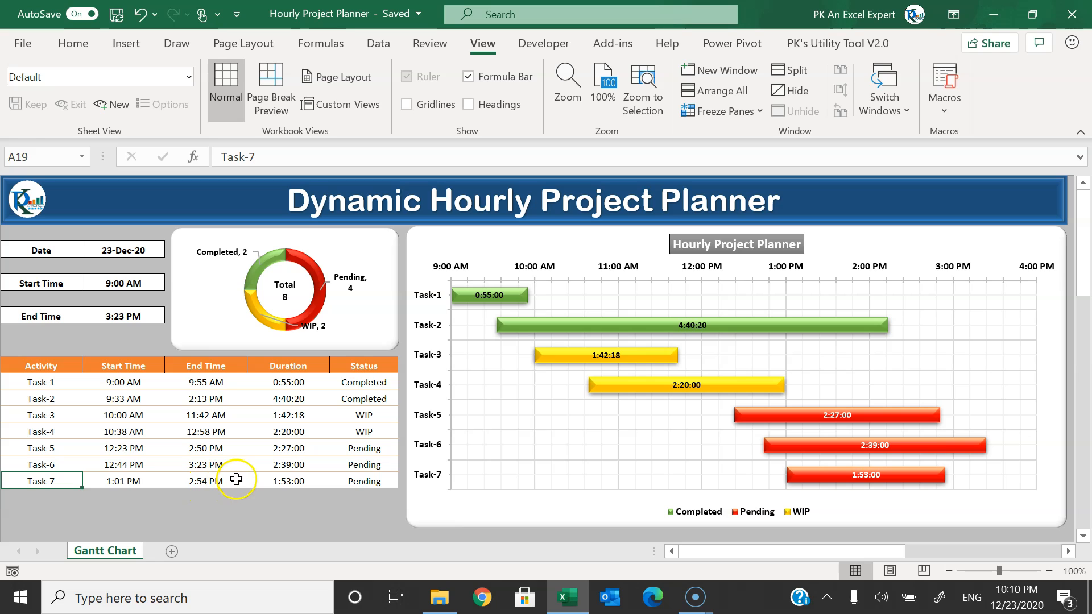
- Copy the Task-7 row into the empty row directly below it, starting at A20
key(ctrl+shift+Right)
key(ctrl+c)
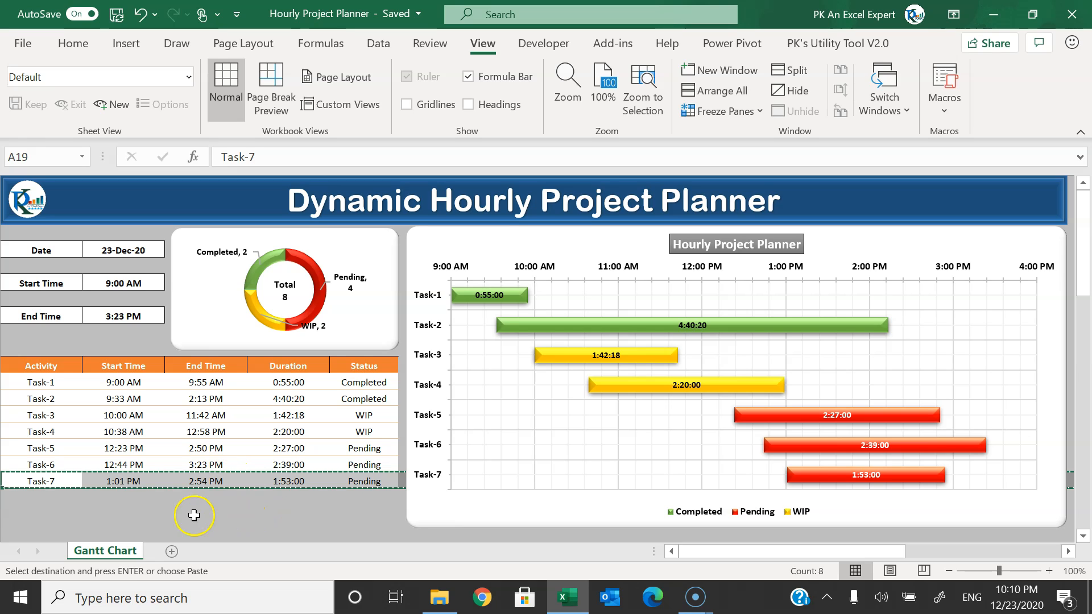
click(31, 497)
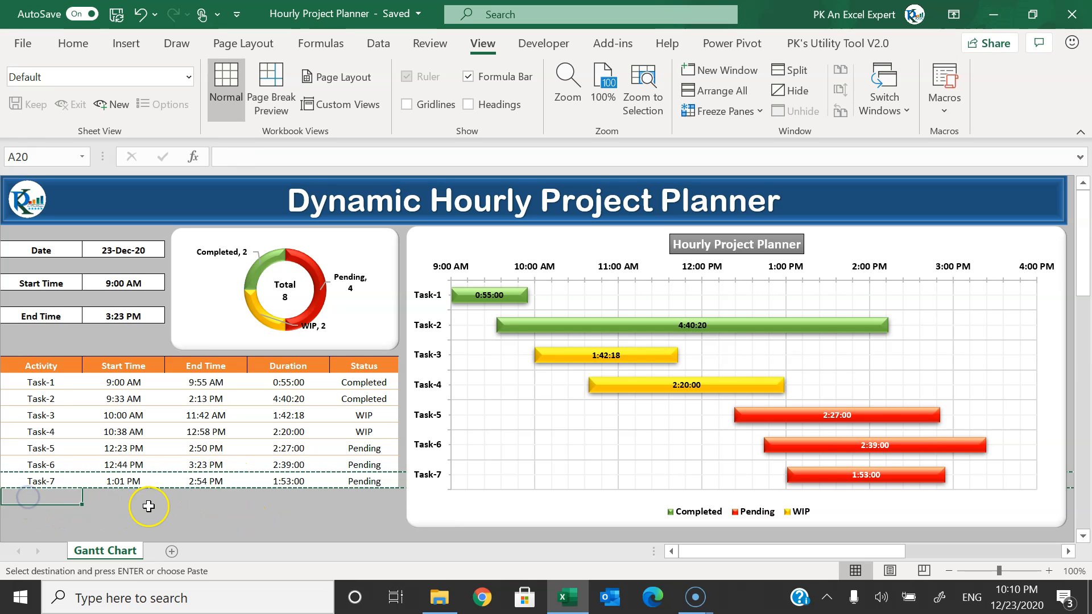
key(ctrl+v)
click(51, 499)
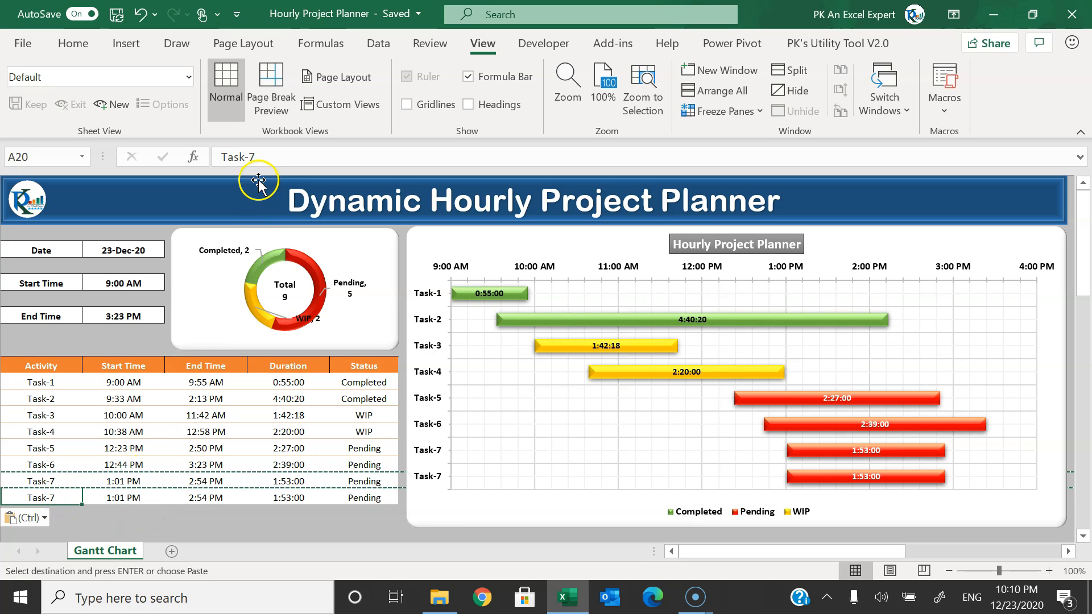
key(Escape)
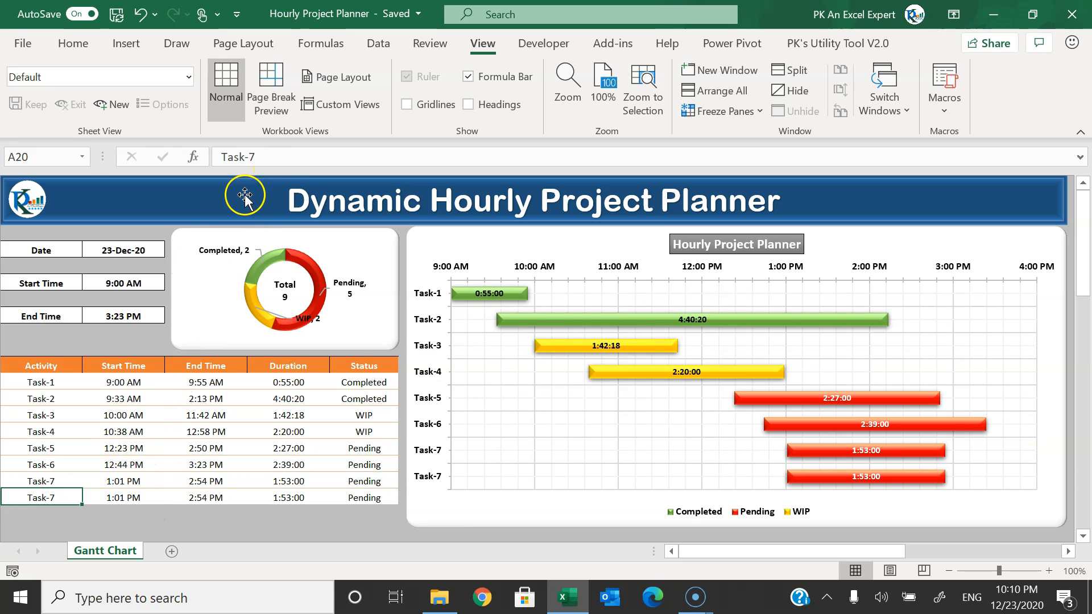
- Rename the activity in A20 as Task-8
click(283, 161)
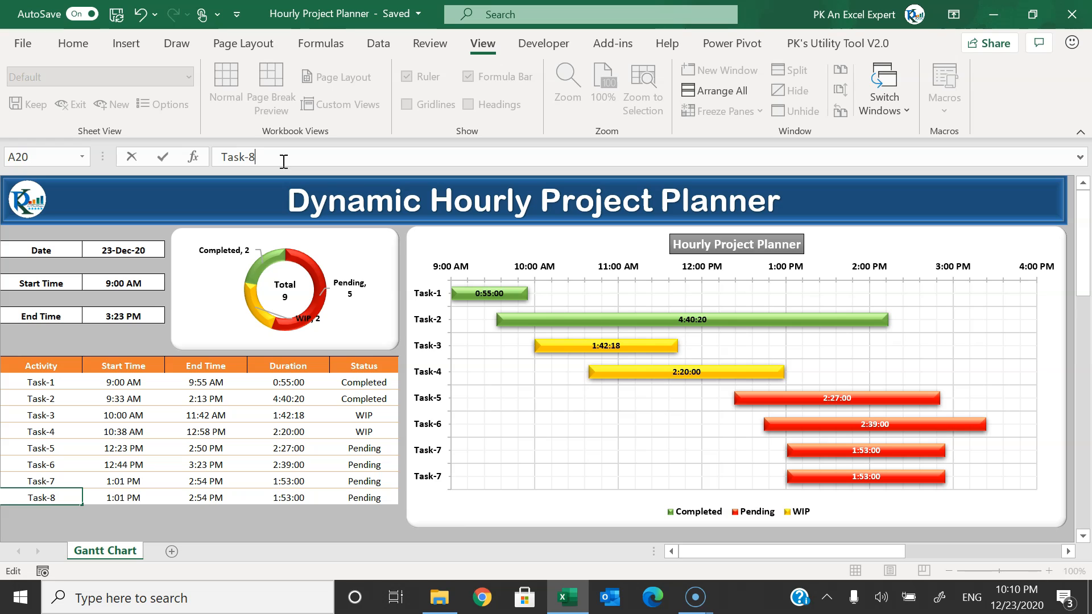
key(Return)
key(Up)
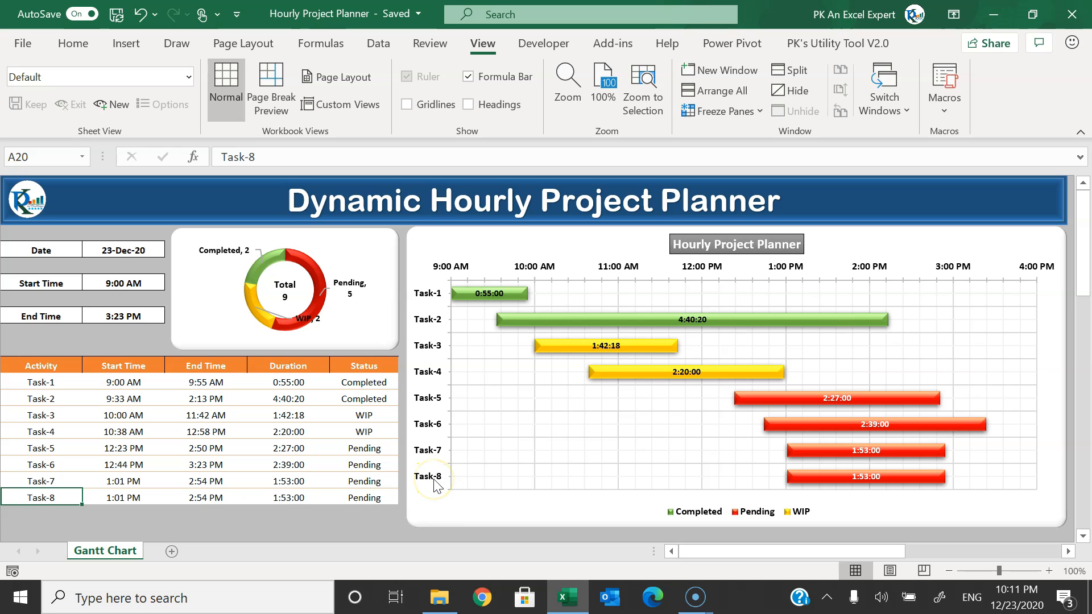
- Set Task-8's start time to 3:30 PM and its end time to 4:50 PM
click(122, 497)
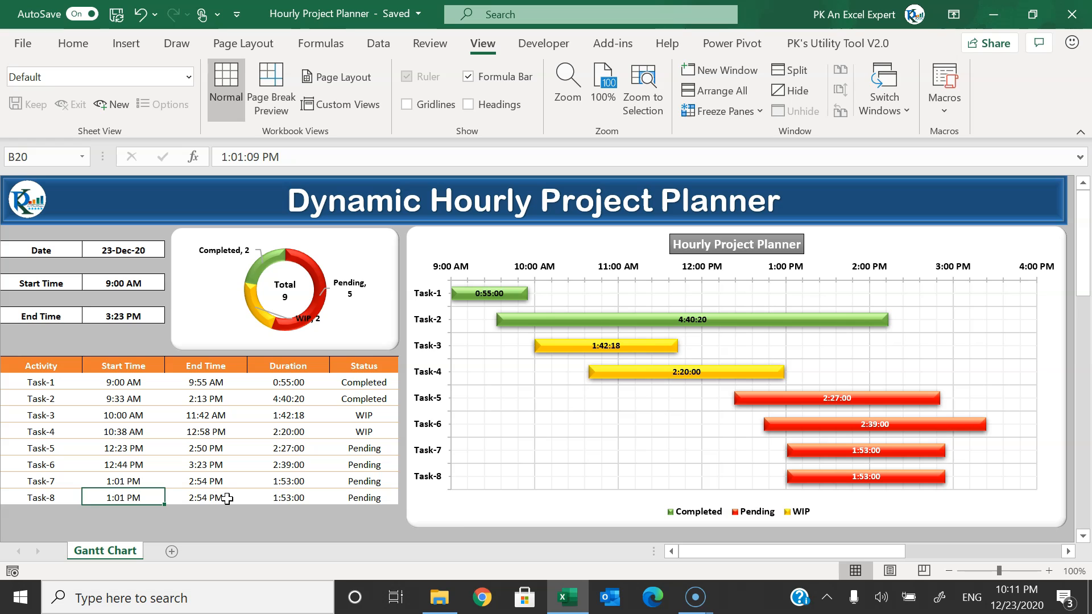
text(3)
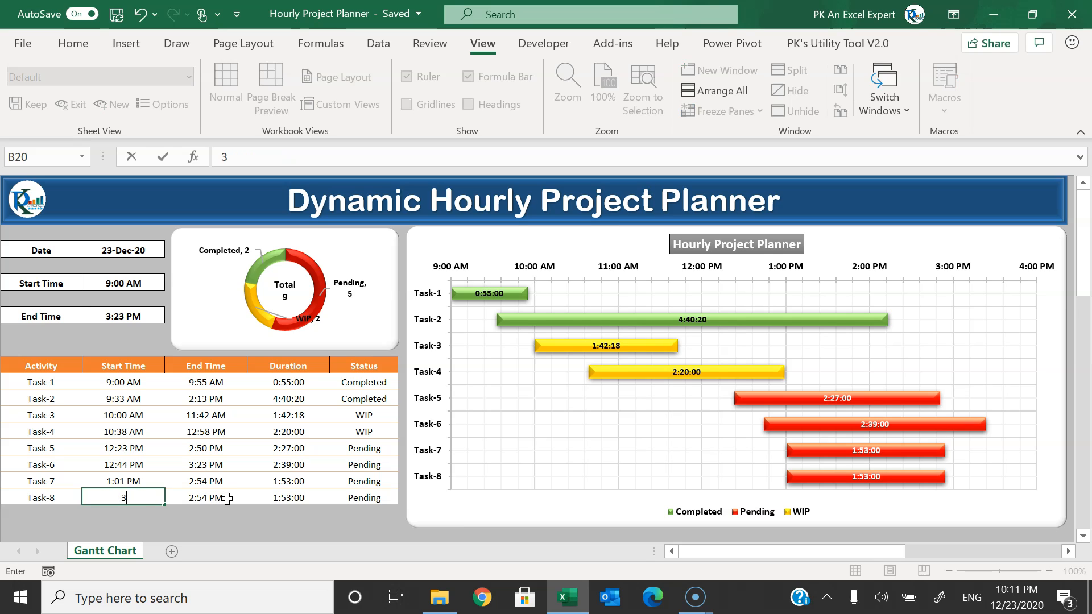
text(:30 pm)
key(Return)
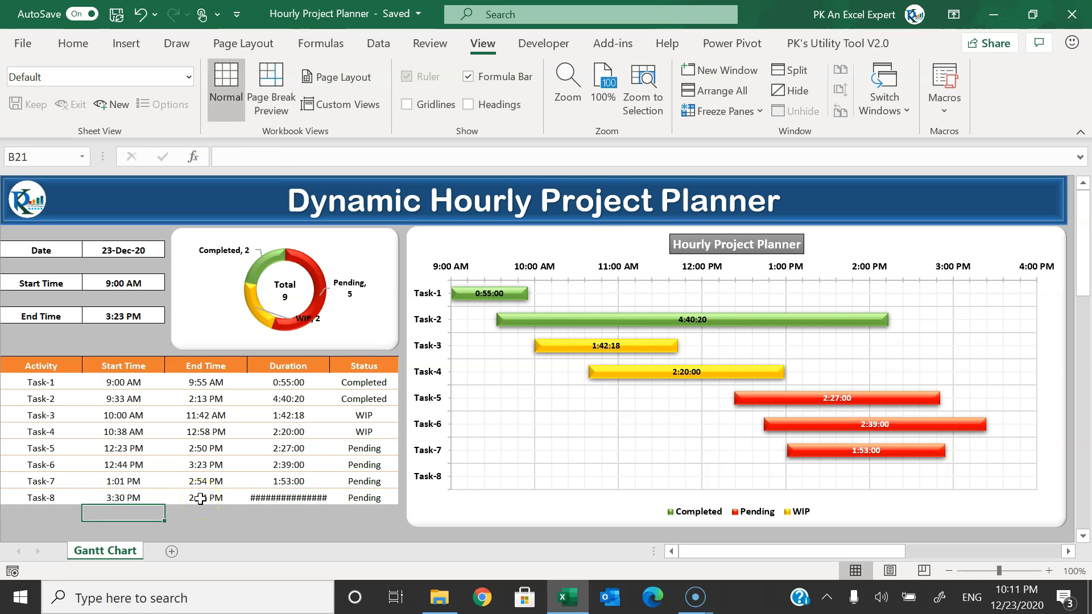
click(243, 499)
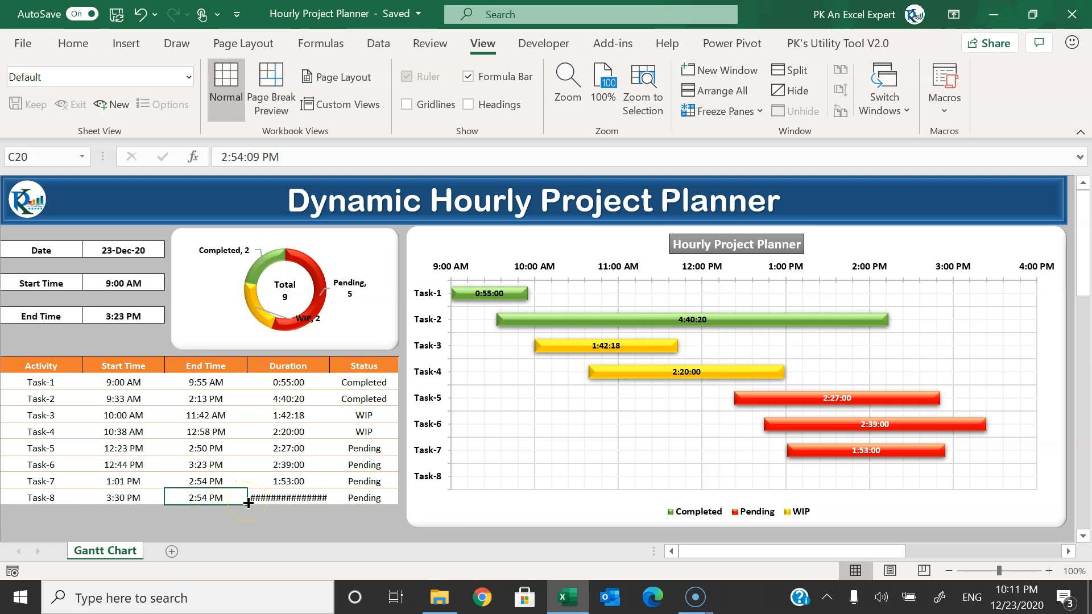
text(4:50 pm)
key(Return)
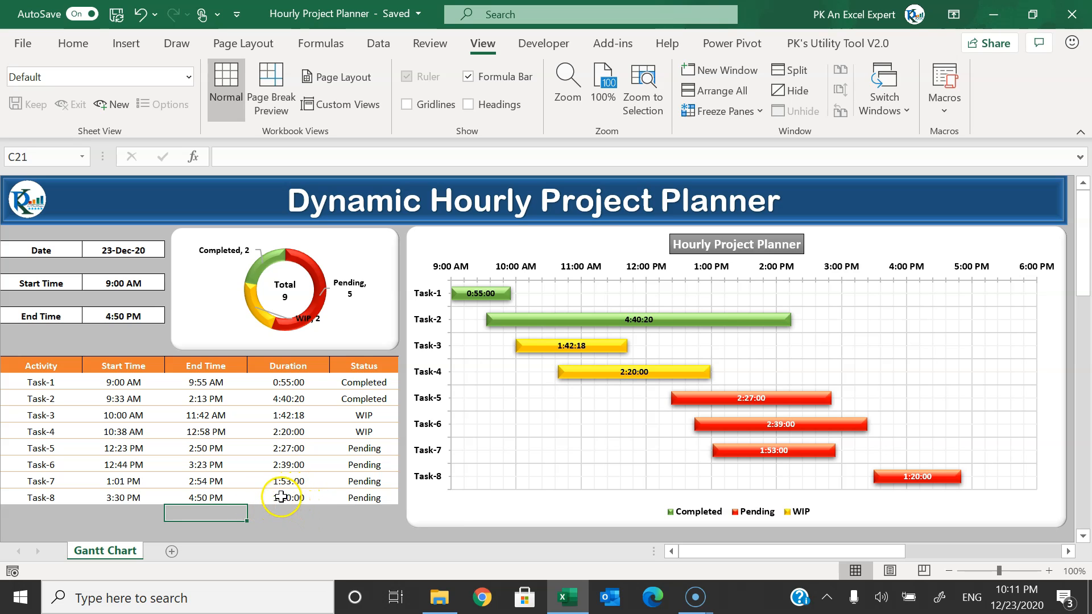
- Switch Task-8's status to Completed, to WIP and back to Pending
click(281, 497)
click(382, 499)
click(403, 499)
click(376, 523)
click(403, 496)
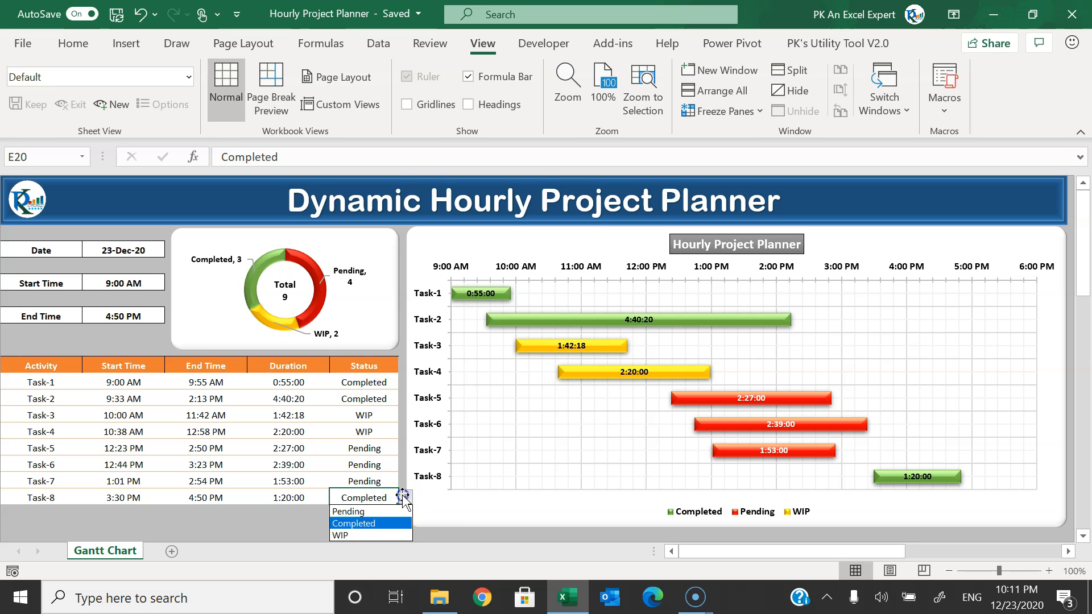
click(360, 535)
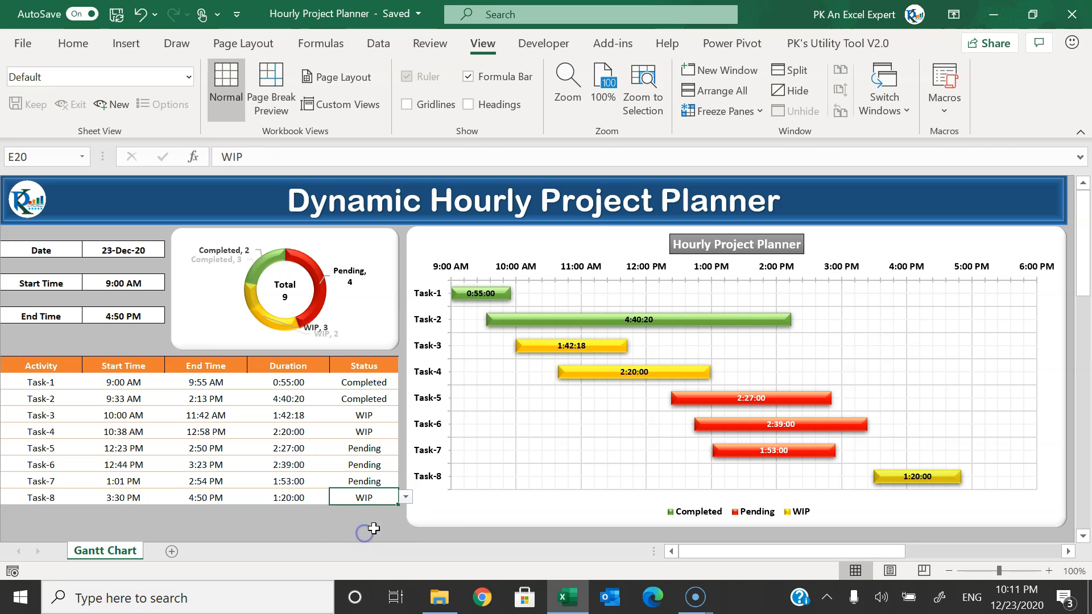
click(405, 498)
click(376, 513)
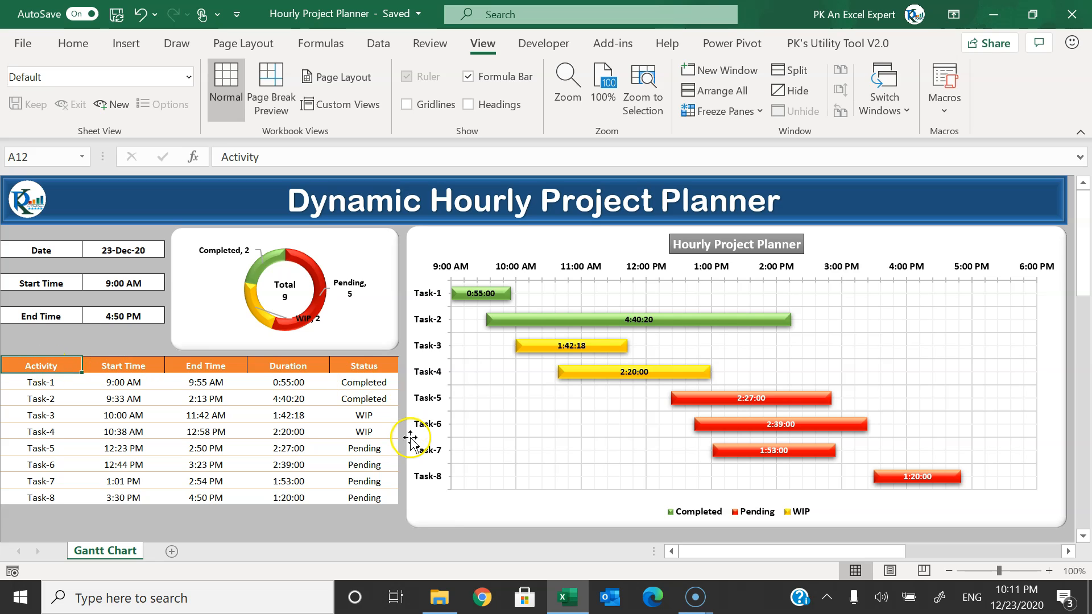
- Copy the whole activity table with its headers, A12:E20, into a new blank workbook starting at A12
shift+click(374, 490)
key(ctrl+c)
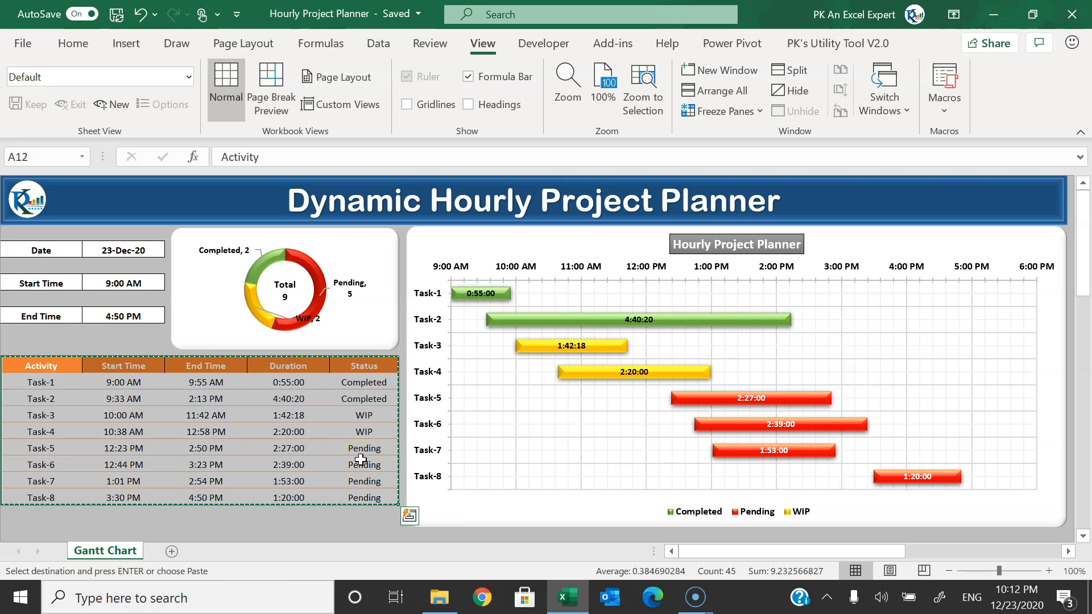
key(ctrl+n)
click(50, 381)
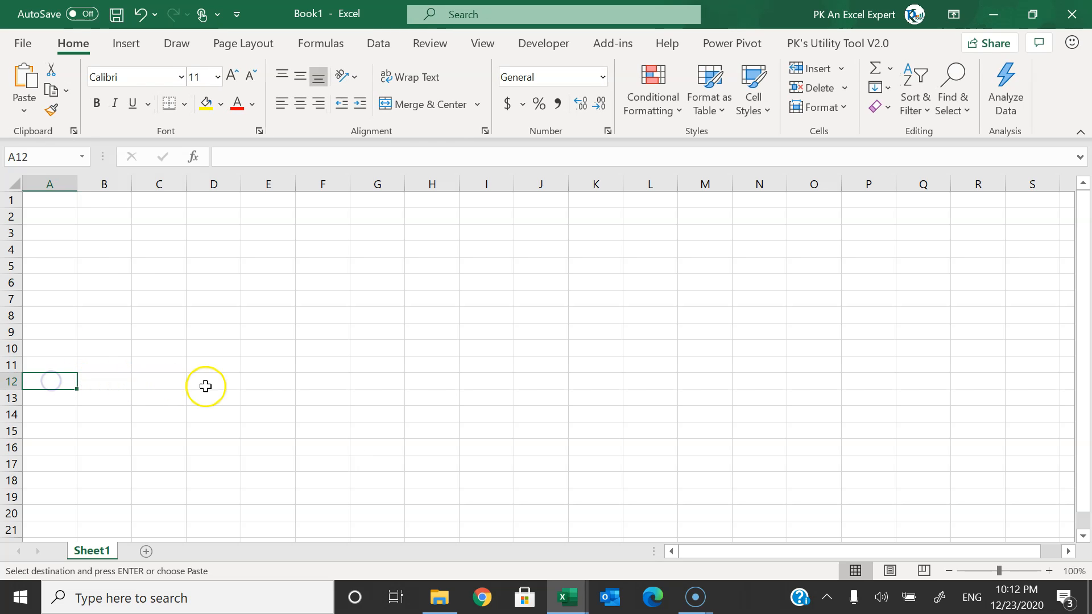
key(ctrl+v)
- Examine the pasted activity, start time and end time cells and the Duration formula in D13
click(68, 400)
click(60, 427)
click(57, 401)
click(54, 415)
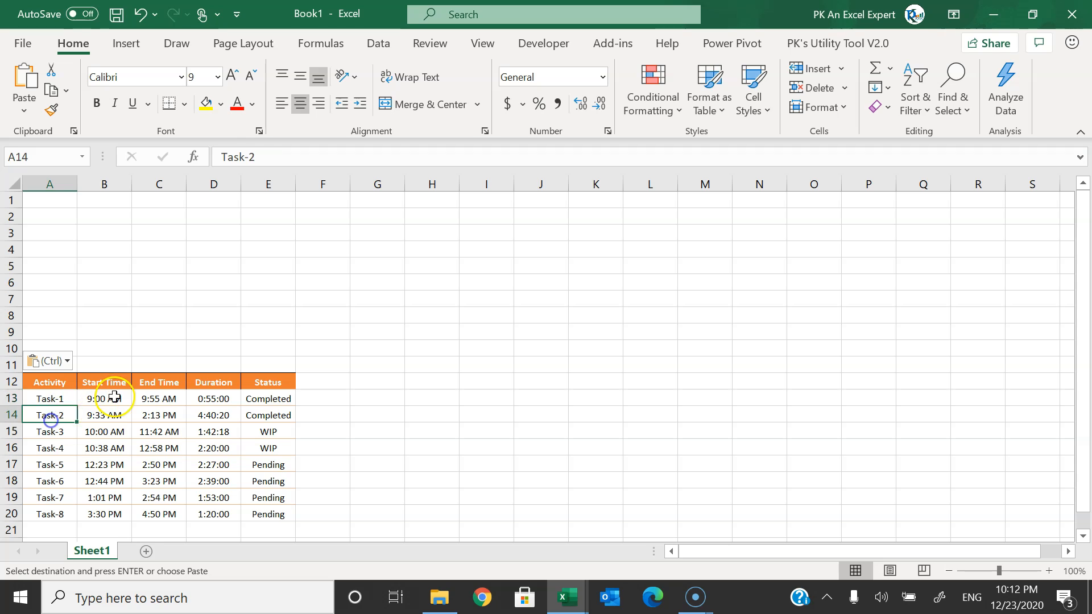
click(111, 398)
click(160, 398)
click(219, 398)
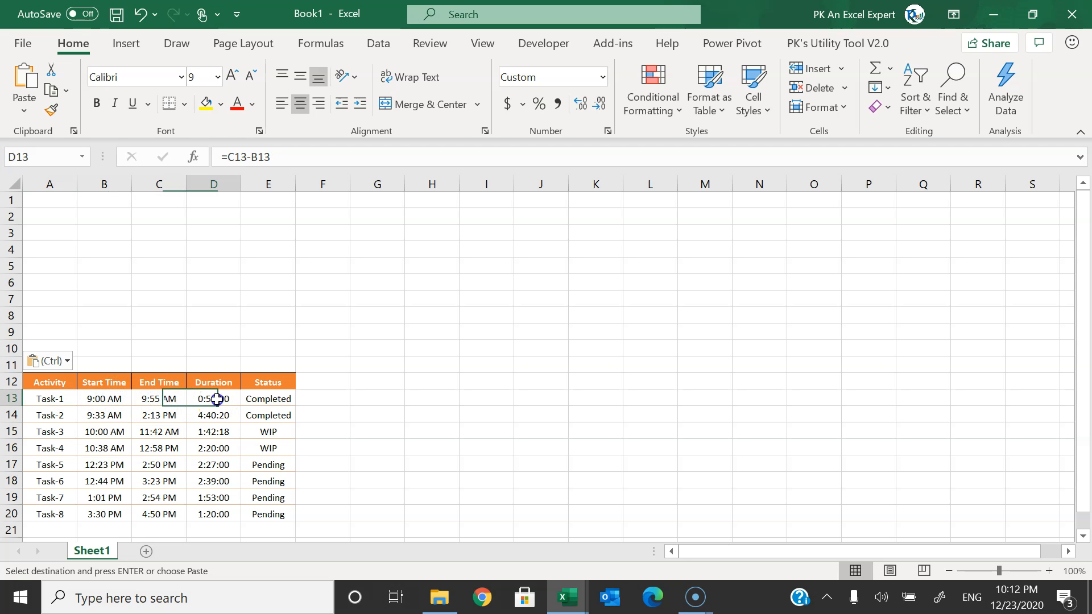
click(311, 157)
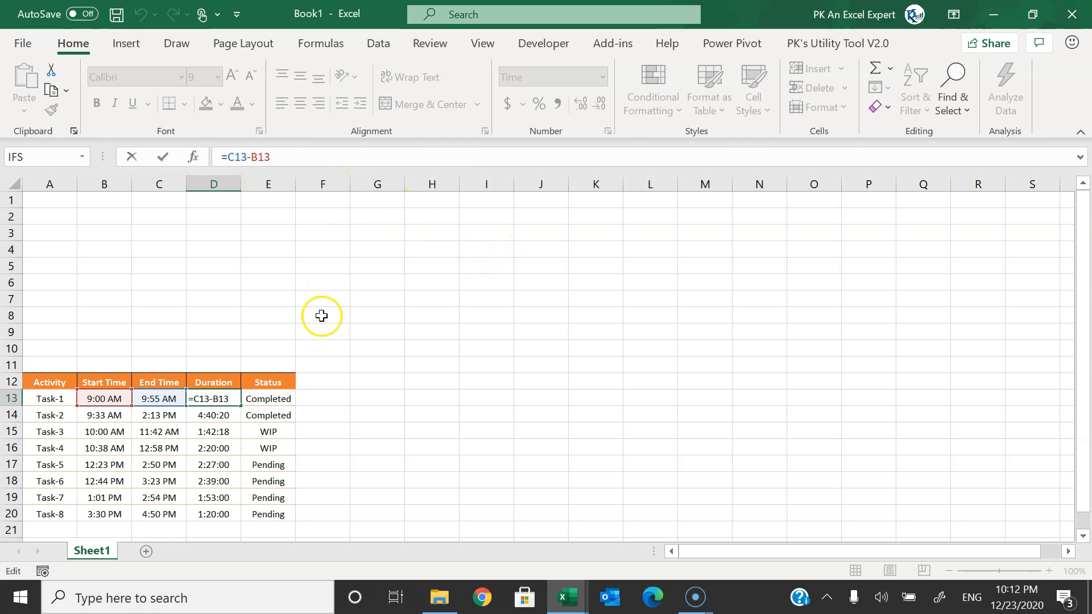
- Review the status choices in E13 and the Data Validation list settings behind them, leaving the settings as they are
click(269, 396)
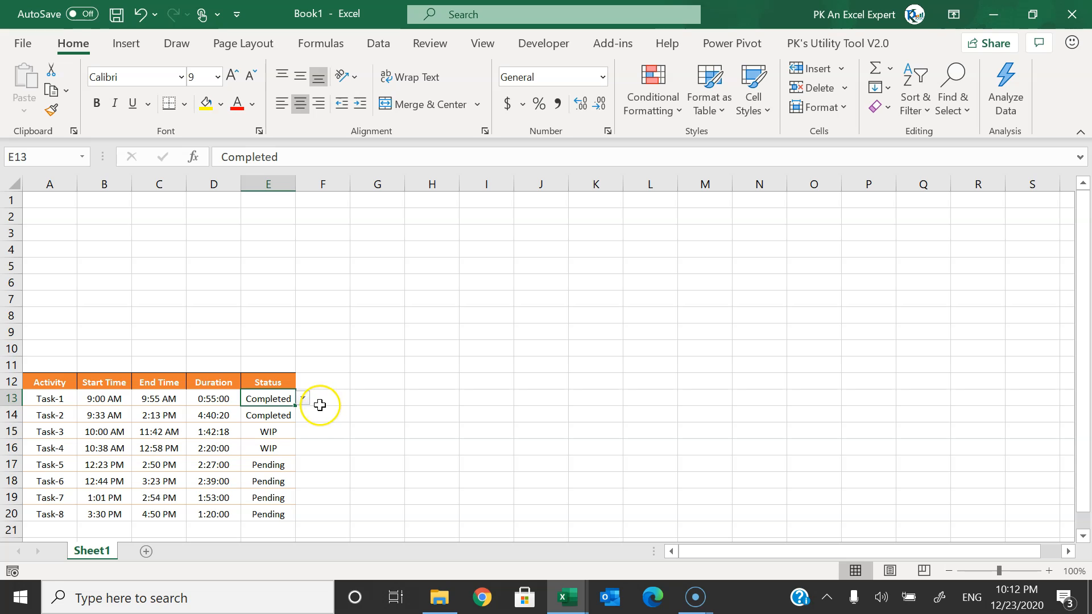
click(303, 399)
click(273, 400)
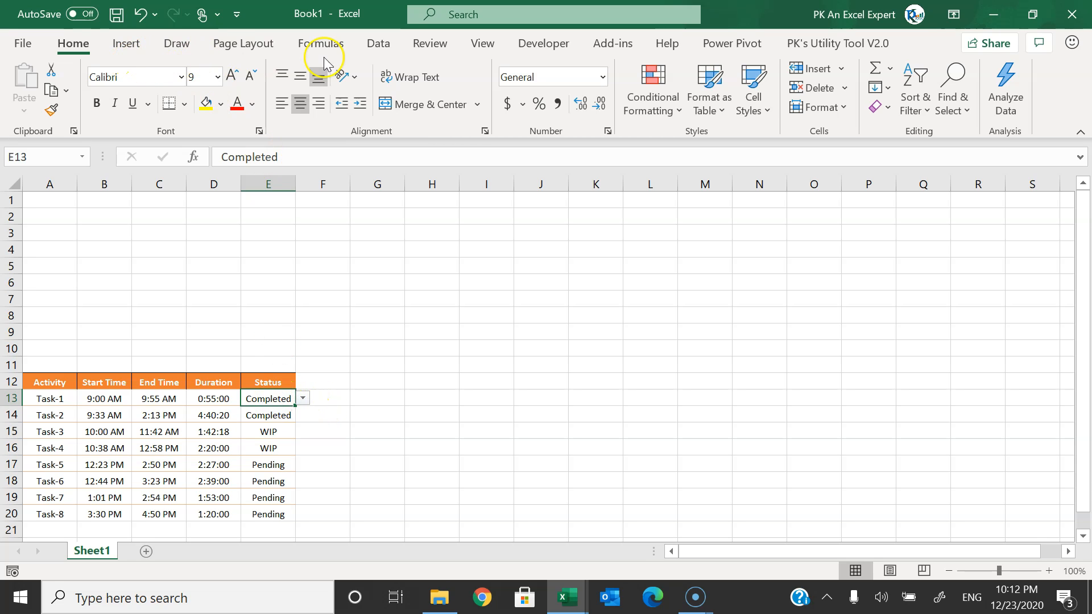
click(380, 46)
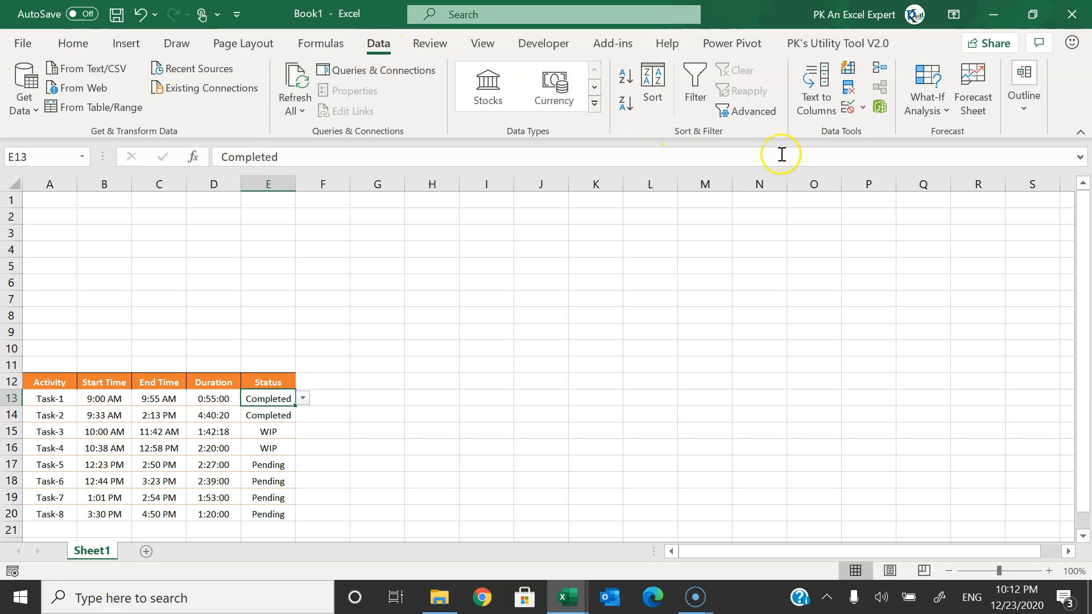
click(863, 108)
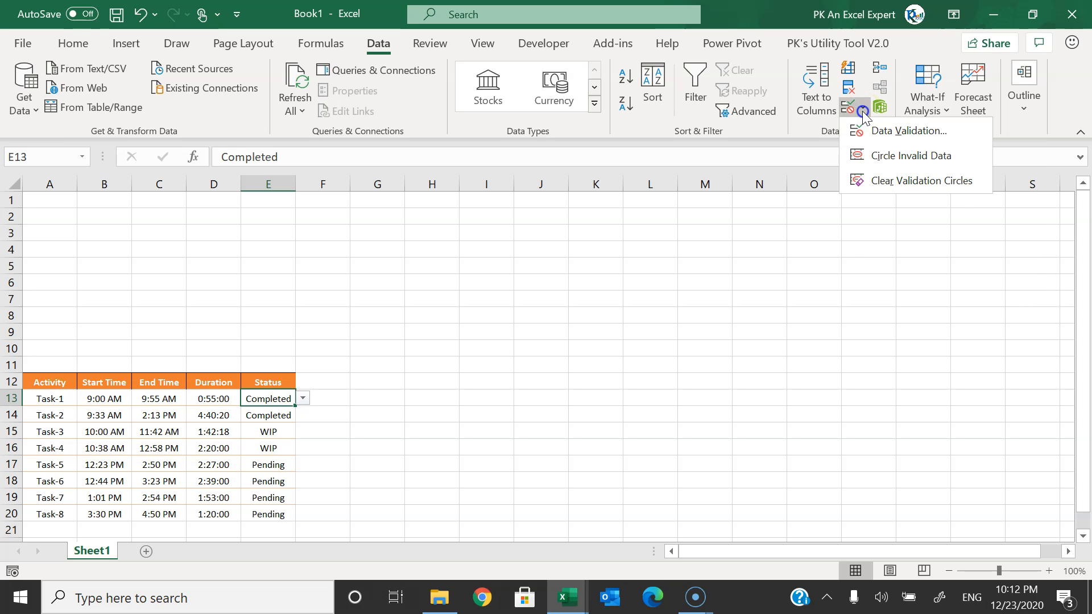
click(897, 134)
click(583, 195)
click(583, 194)
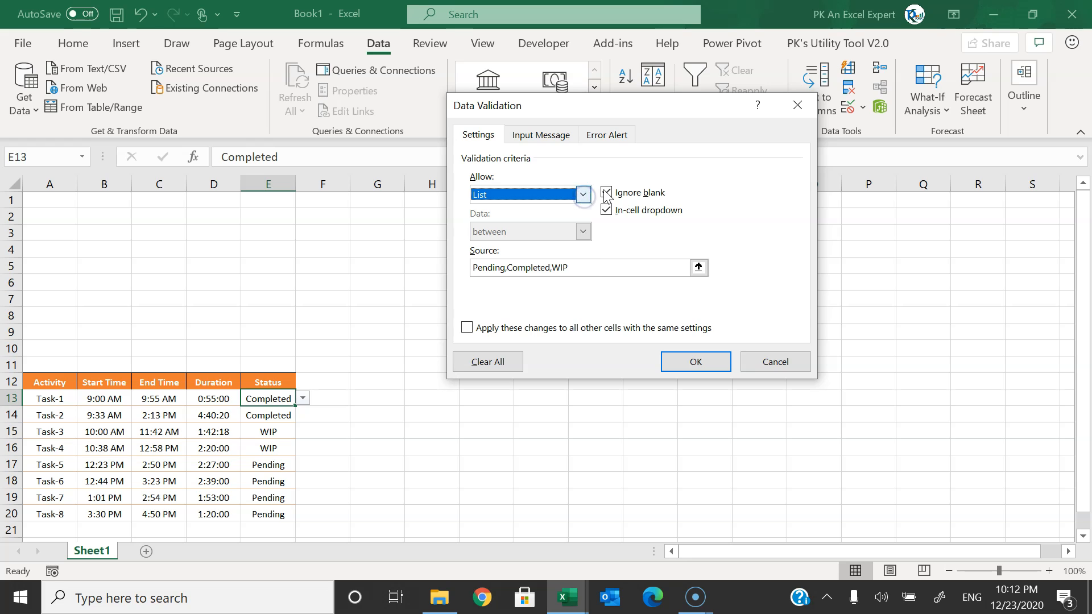
drag(573, 268, 550, 268)
click(494, 267)
click(563, 267)
click(805, 108)
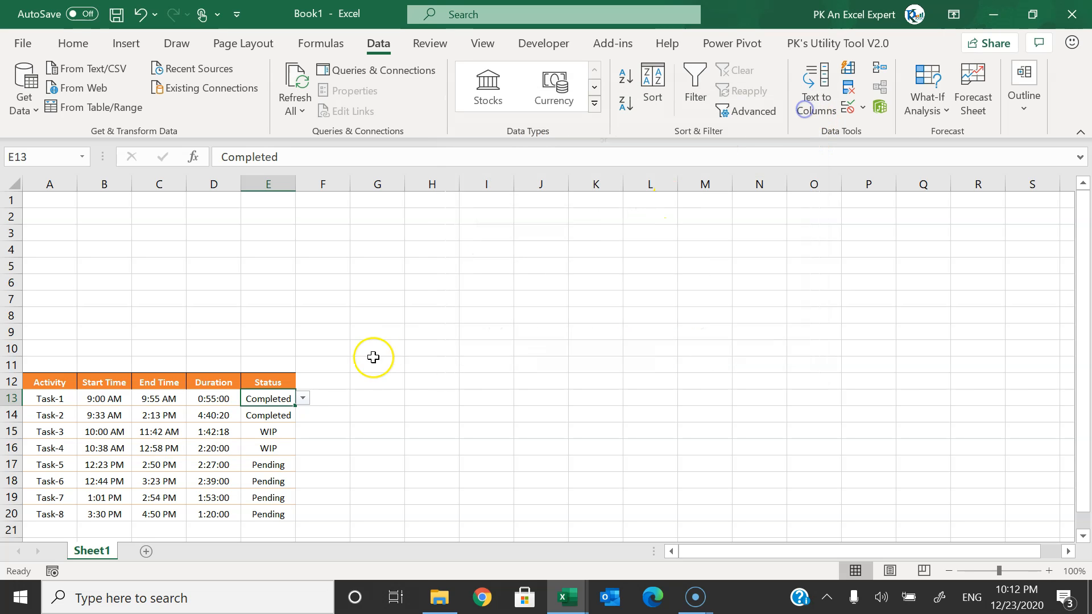
- Enter a trial duration formula, =C13-B13, in G13 beside the activity table
click(355, 366)
click(227, 399)
key(ctrl+shift+Down)
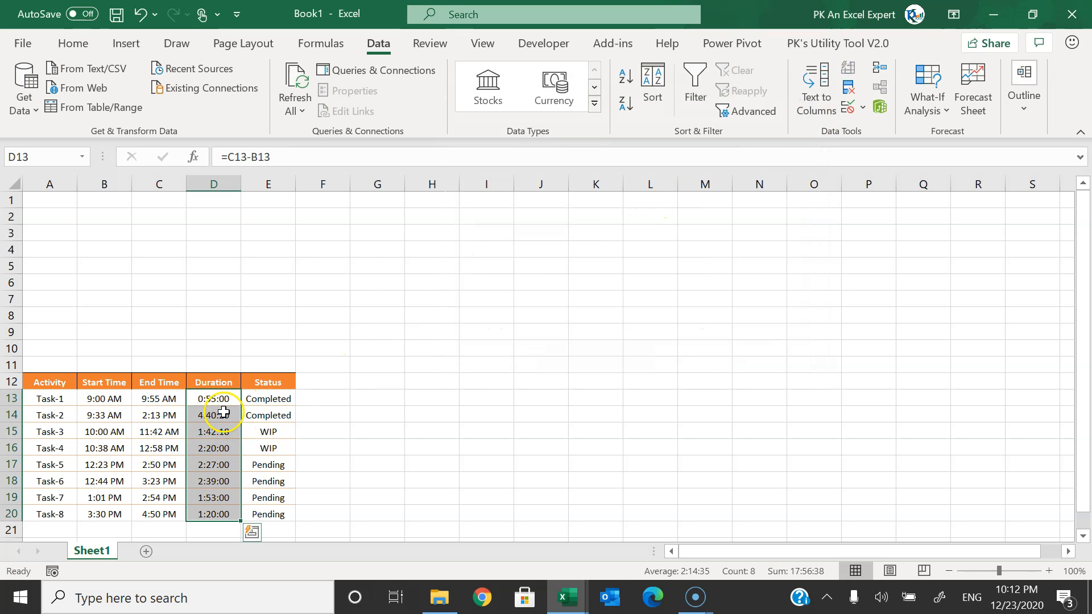
click(392, 403)
text(=)
key(Left)
key(Left)
key(Left)
key(Left)
text(-)
key(Left)
key(Left)
key(Left)
key(Left)
key(Left)
key(Return)
click(393, 402)
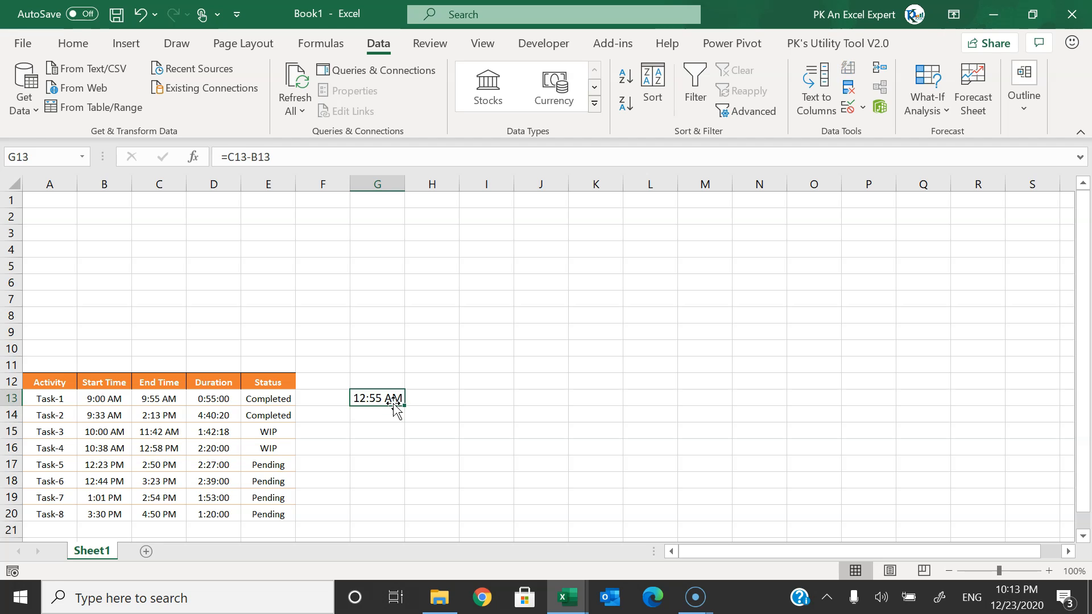
- Format the trial duration in G13 as Time with the type 37:30:55, like the Duration cells D13:D20
right_click(384, 404)
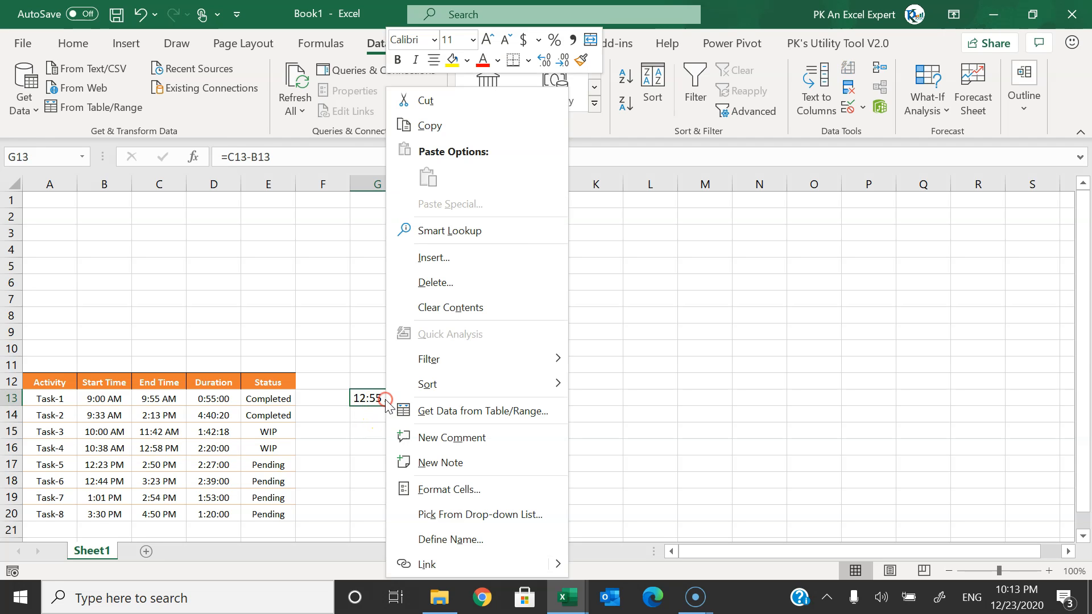
click(481, 491)
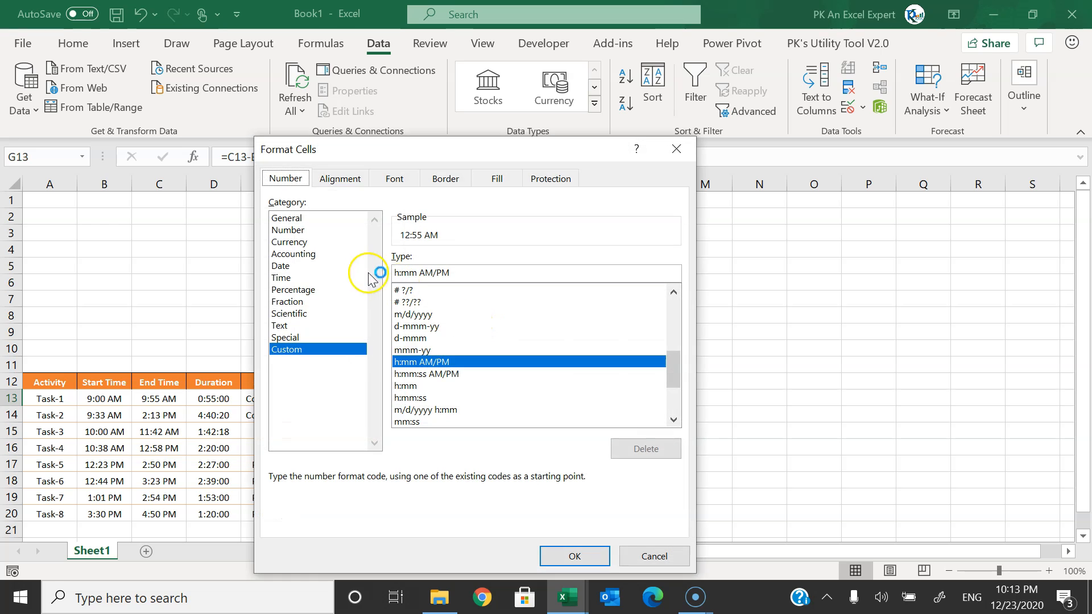
click(282, 278)
click(409, 332)
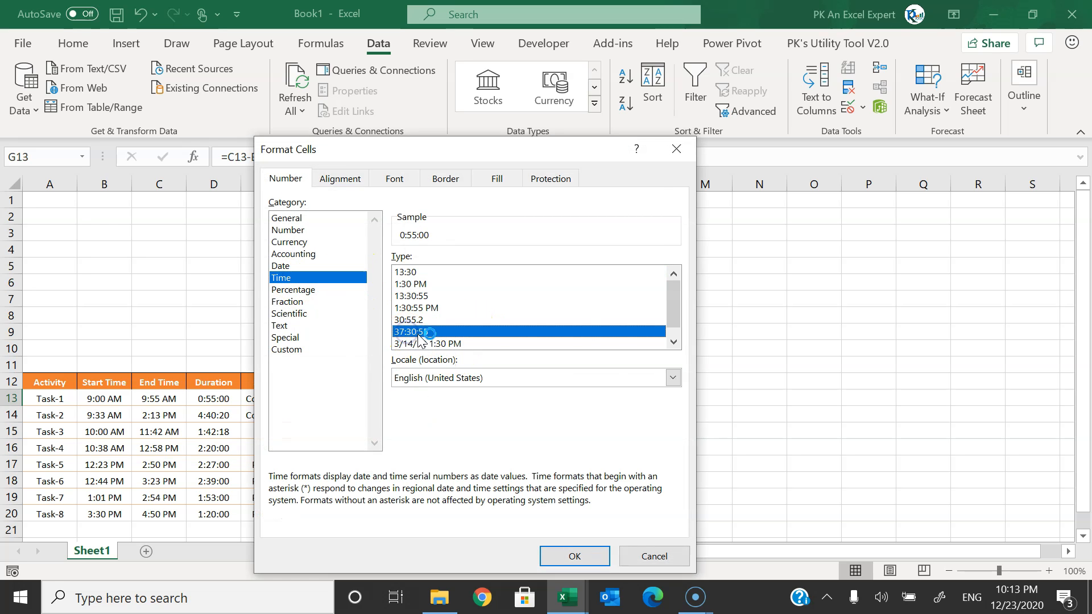
click(575, 556)
click(538, 450)
click(376, 401)
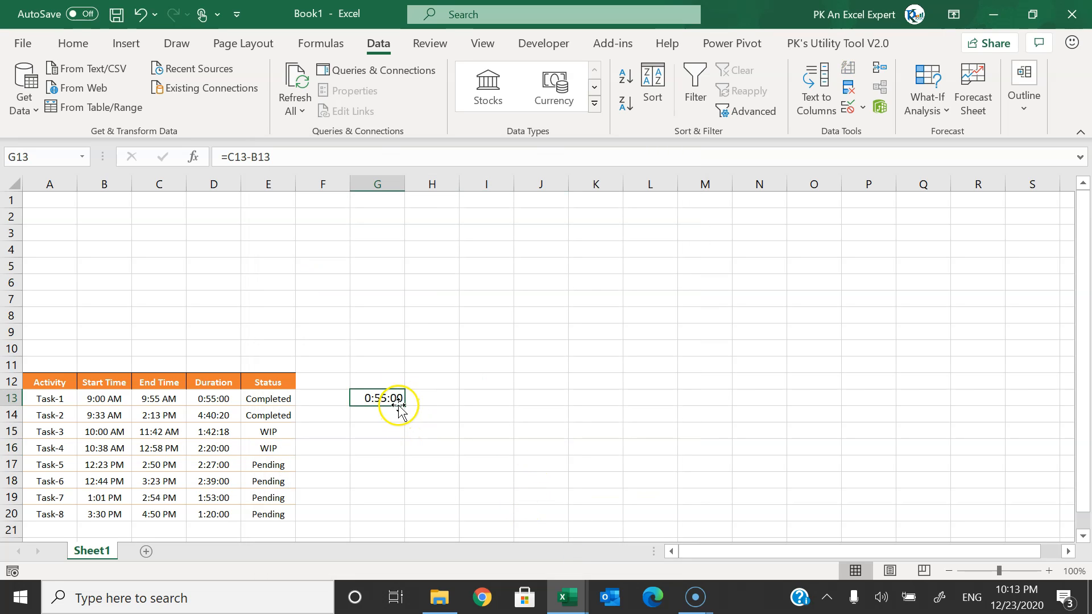
drag(224, 401, 212, 514)
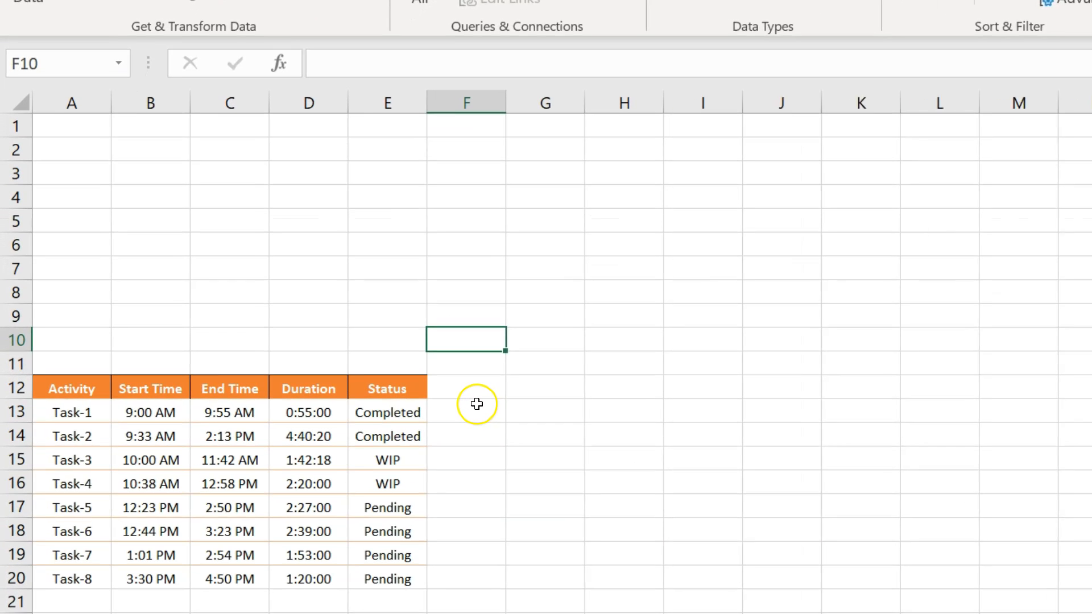
- Add the column headers Completed, Pending and WIP in F12:H12 after the Status column
click(471, 396)
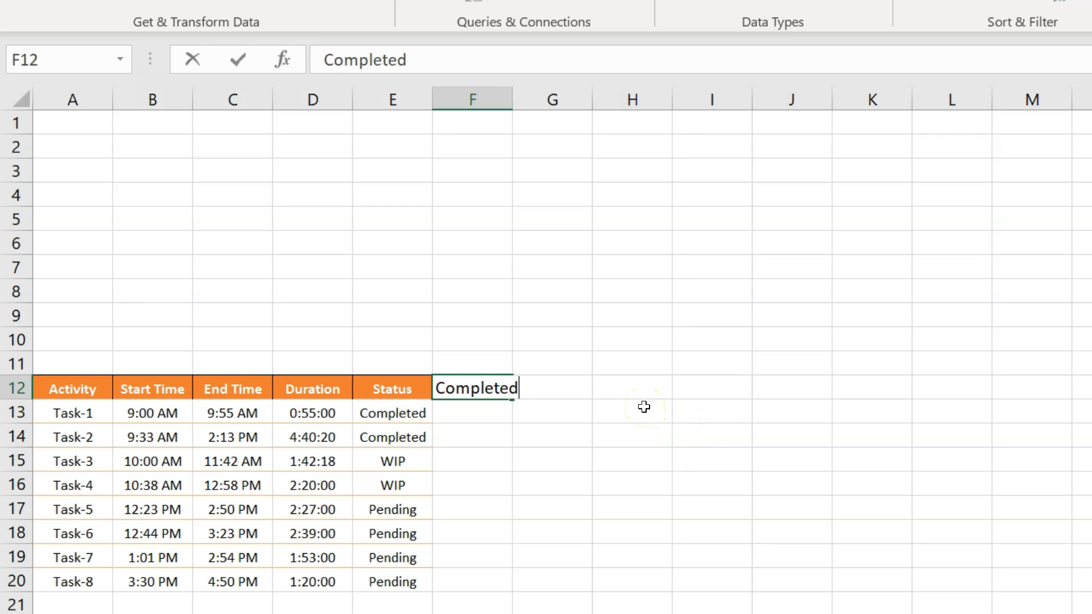
text(Completed)
key(Tab)
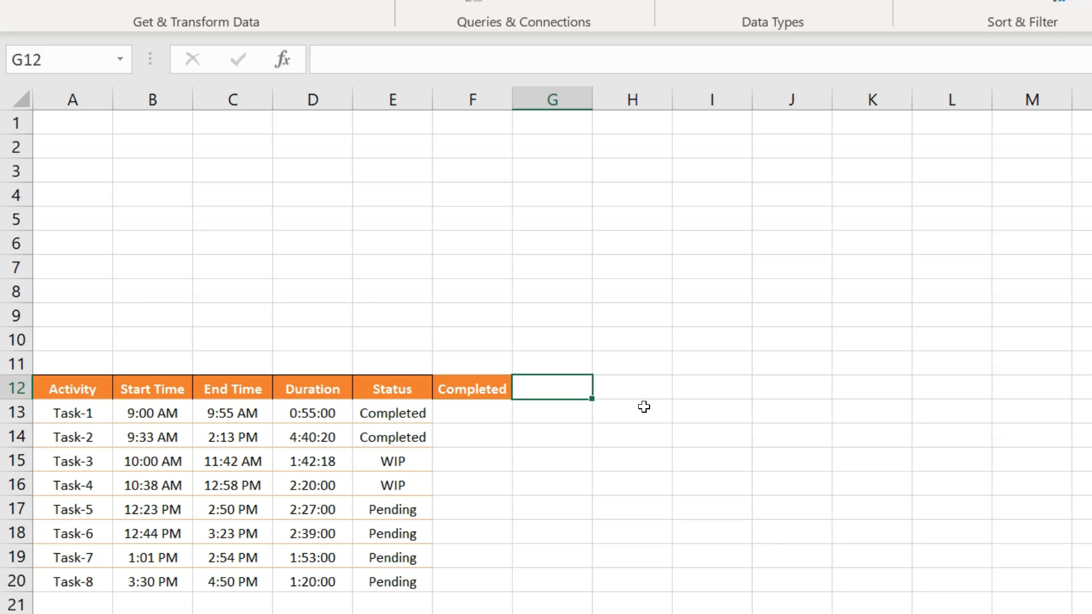
text(Pendin)
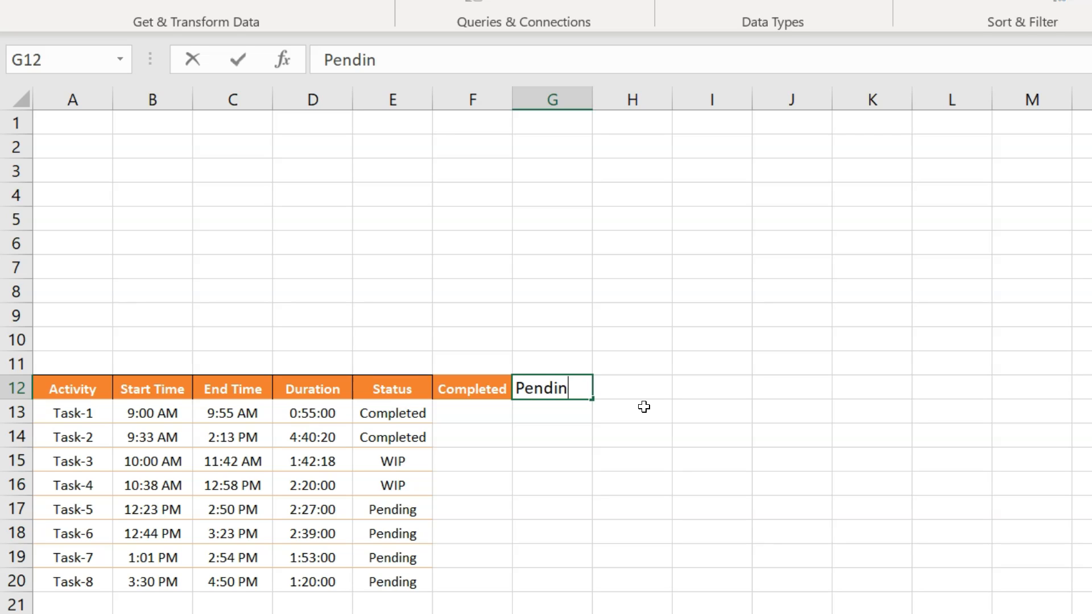
text(g)
key(Tab)
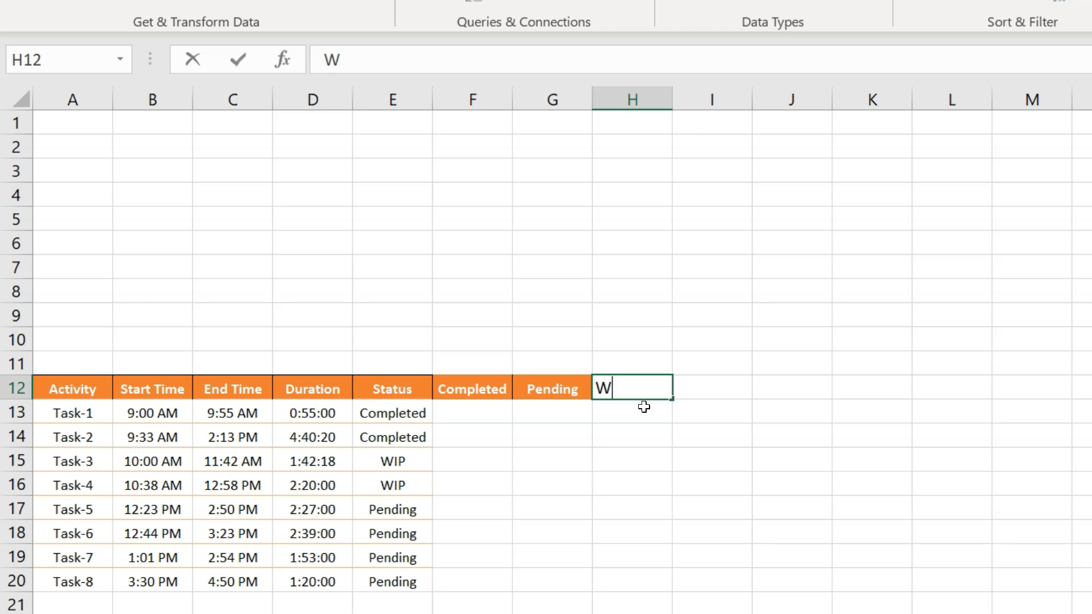
key(Return)
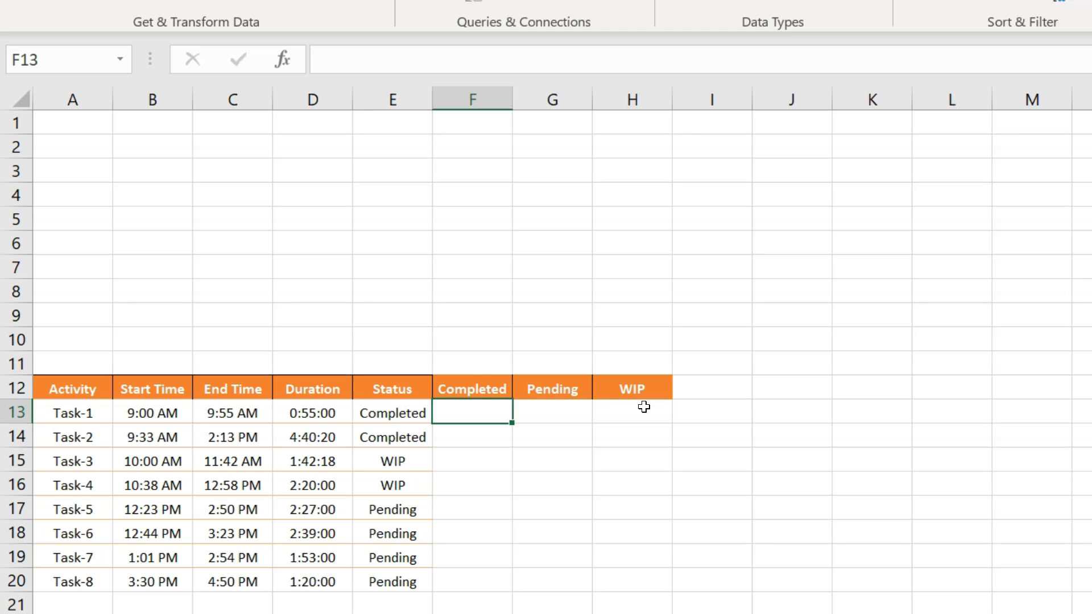
drag(488, 390, 629, 390)
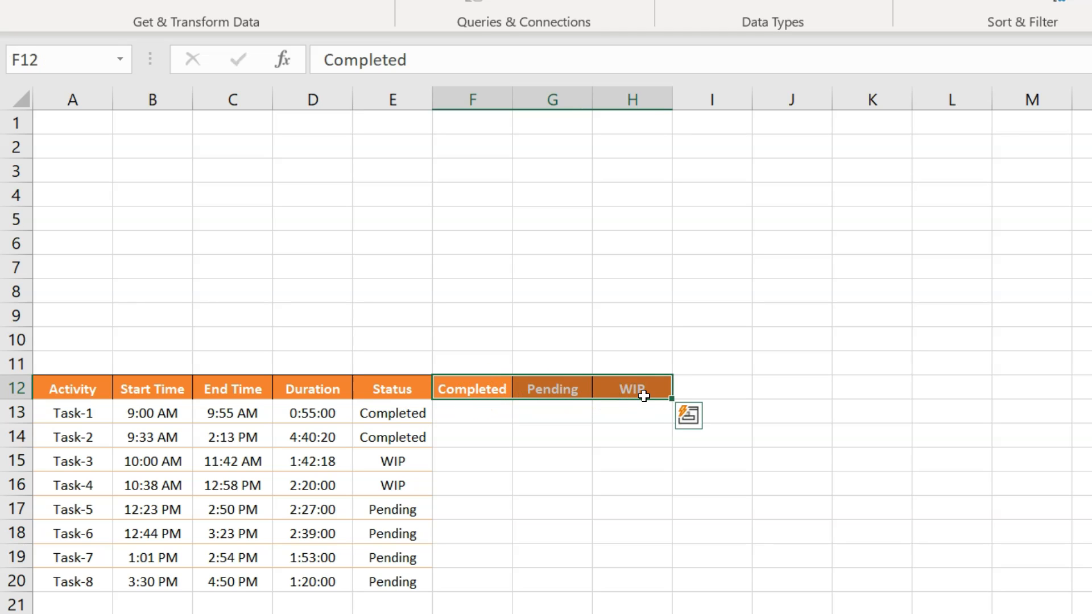
drag(414, 413, 414, 491)
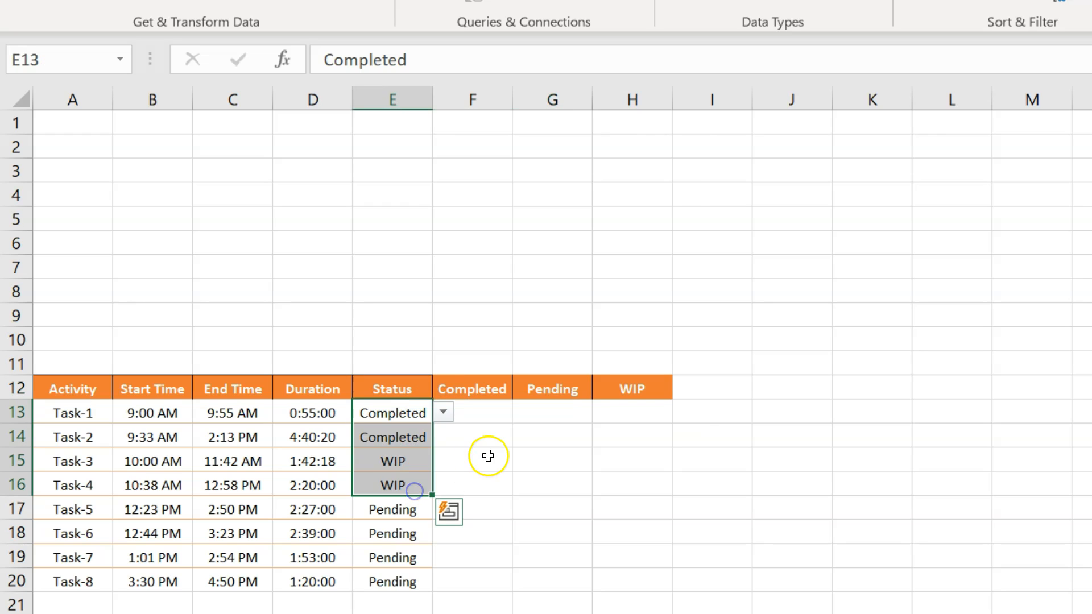
- Start an IF formula in F13 whose logical test compares the status with the header: $E13=F$12
click(502, 439)
key(Up)
text(=i)
key(Tab)
text(E13)
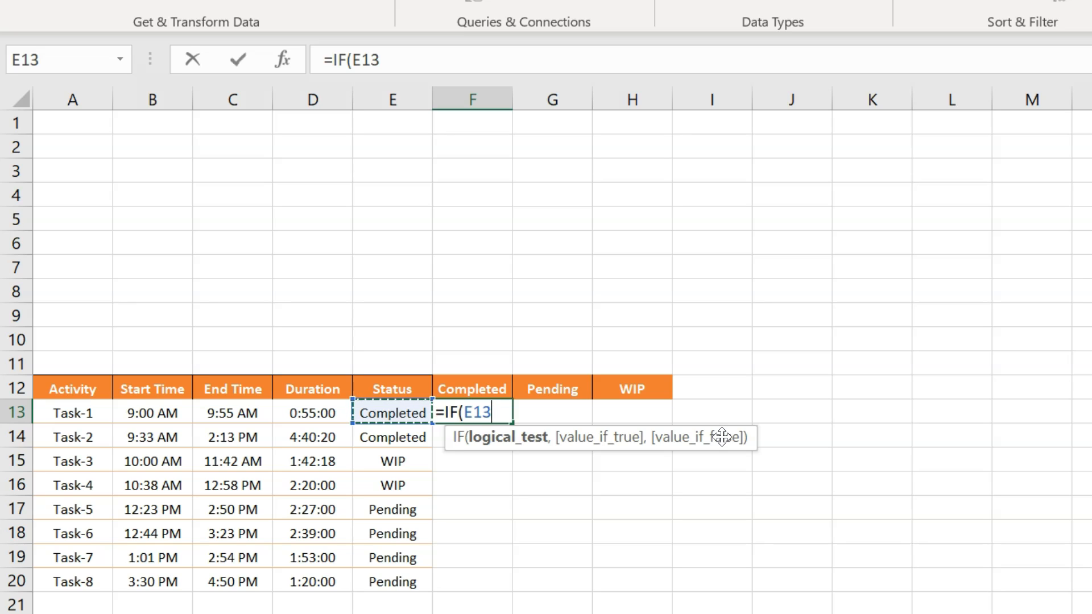
click(355, 60)
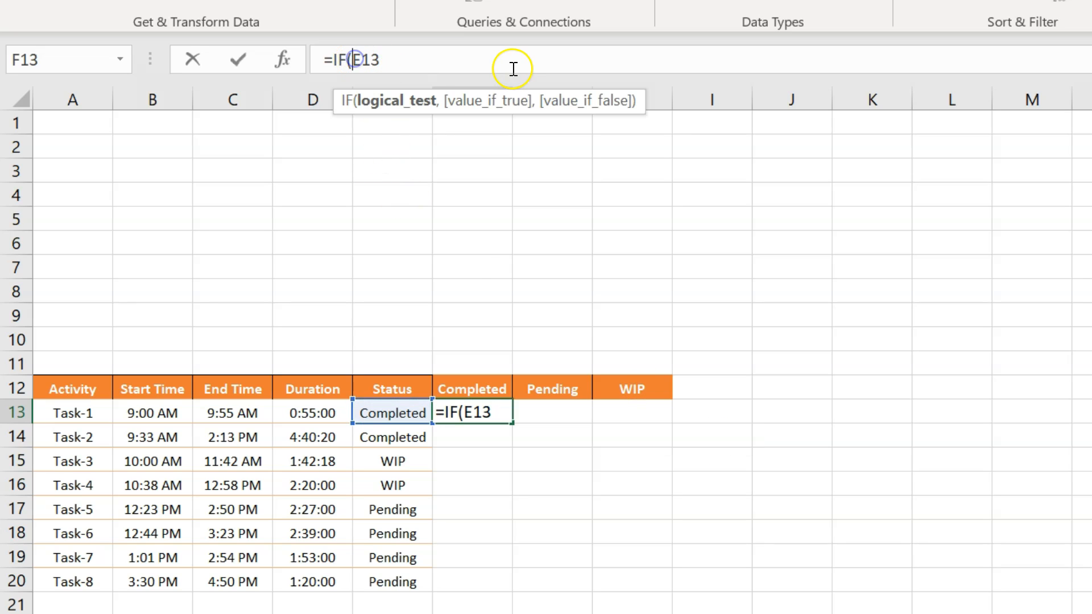
text($)
key(End)
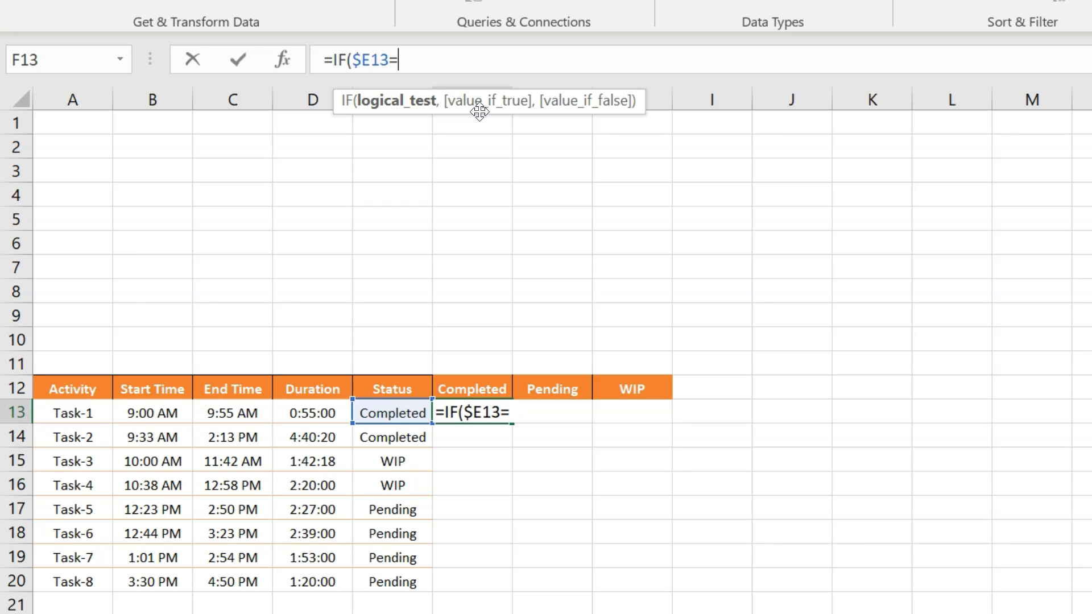
click(490, 390)
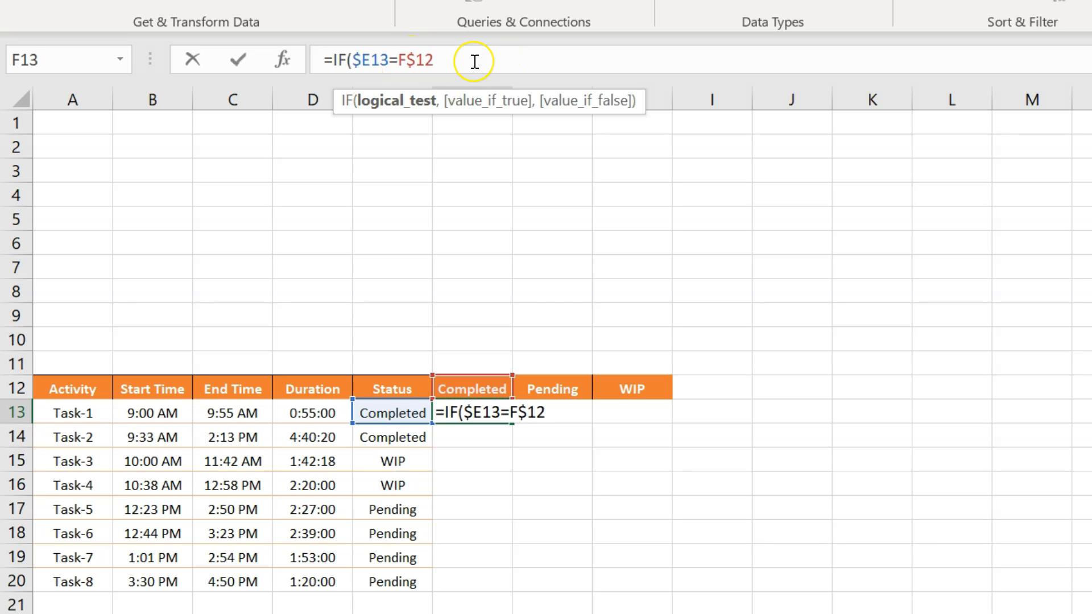
- Complete the F13 formula so it returns the duration $D13 if true and NA() if false
text(,)
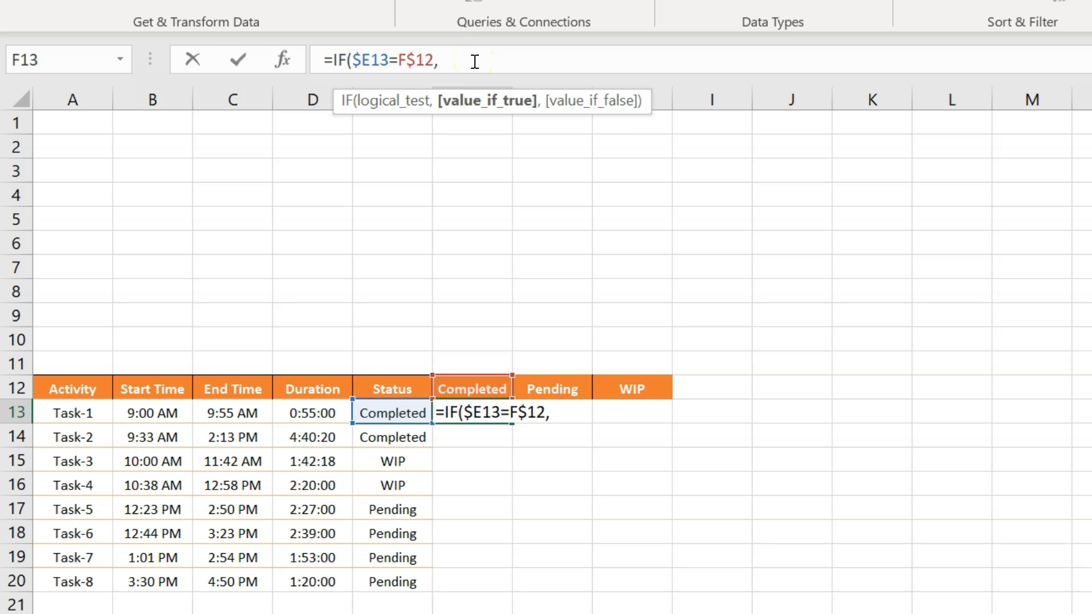
click(318, 412)
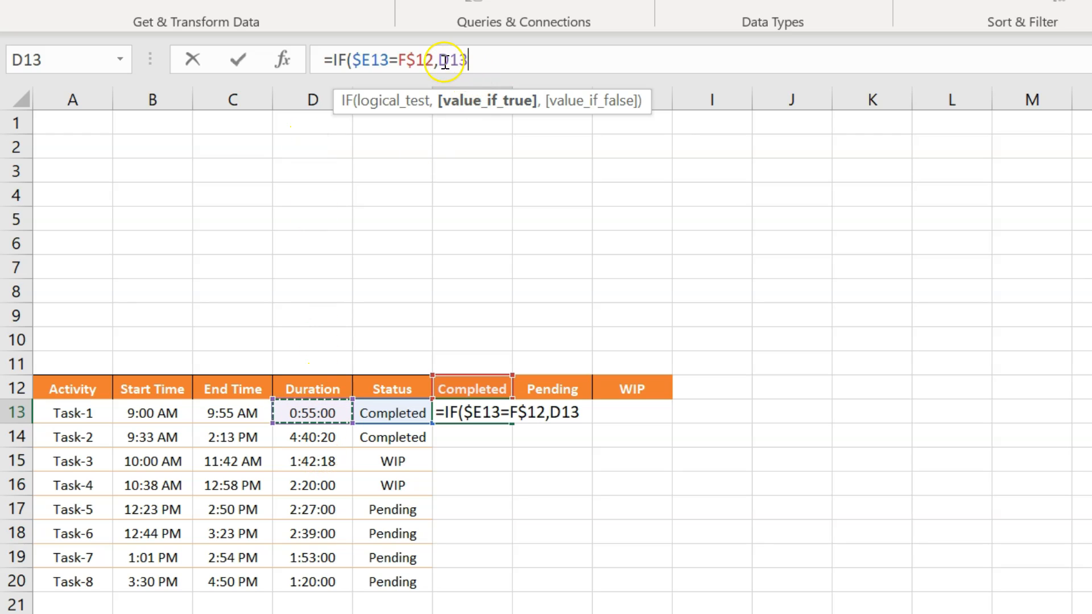
click(440, 61)
text($)
click(548, 70)
text(,)
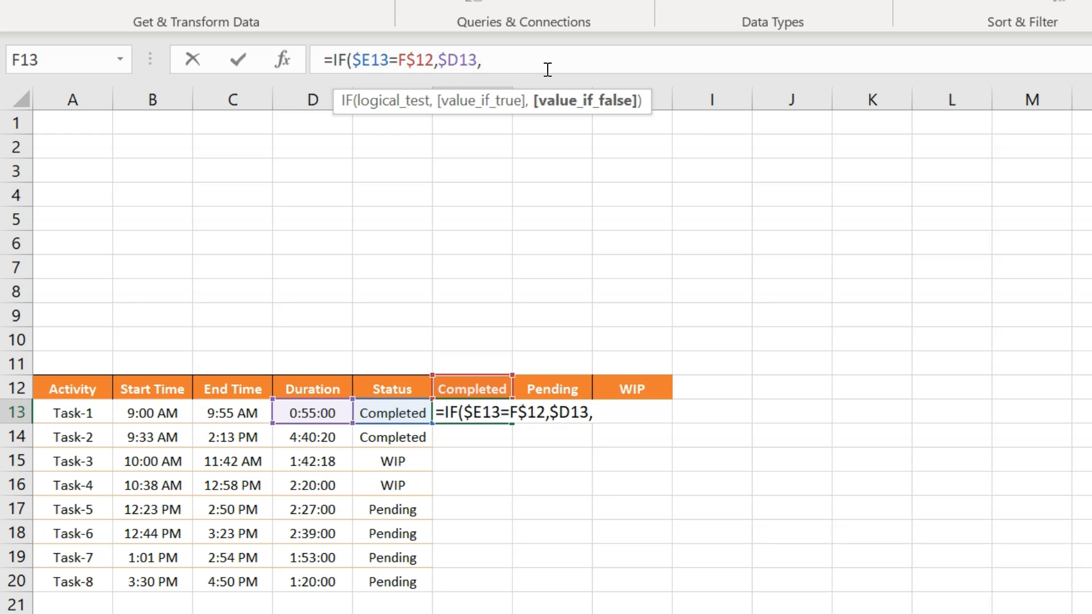
text(na)
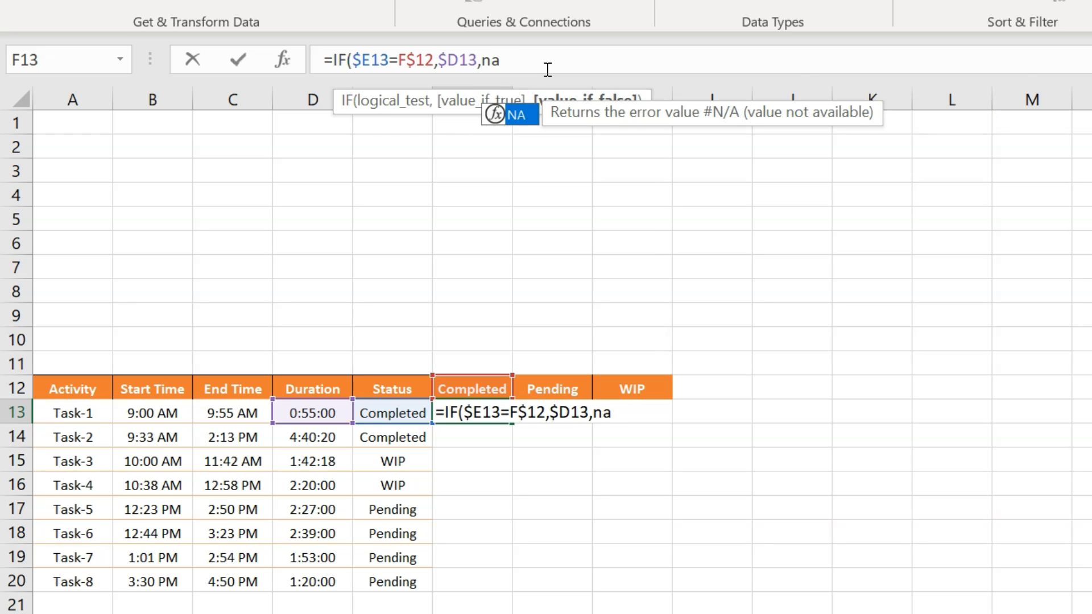
key(Tab)
text()))
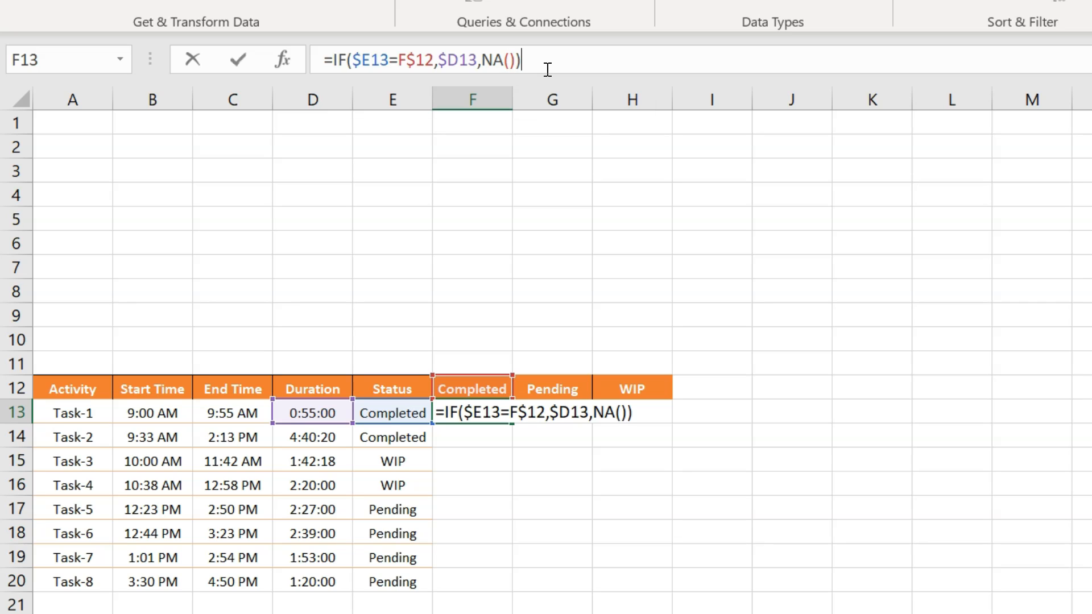
key(Return)
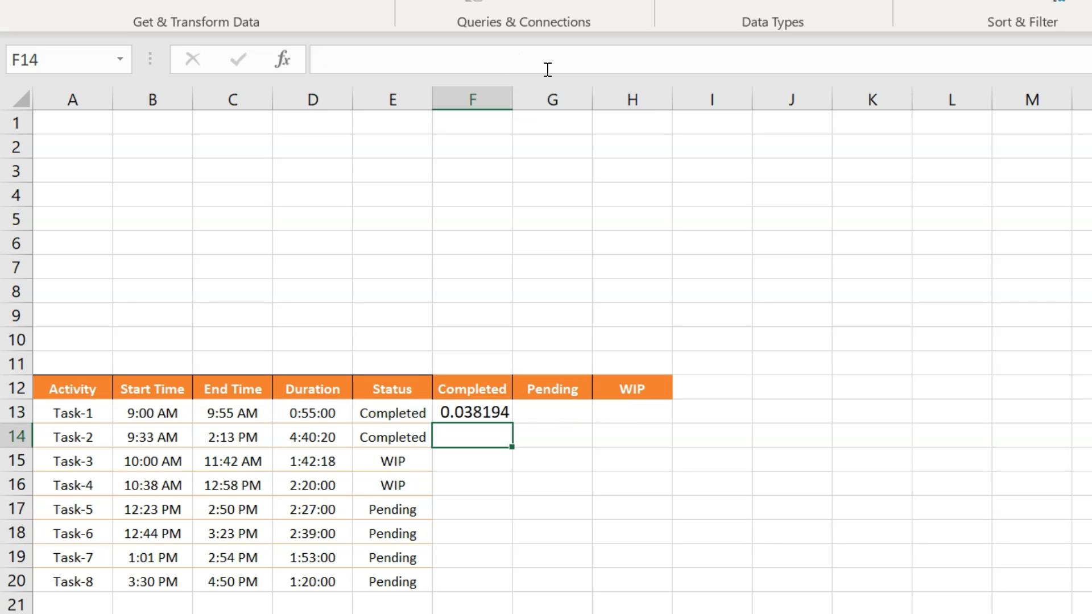
- Copy the F13 formula to the whole Completed, Pending and WIP block, F13:H20
key(Up)
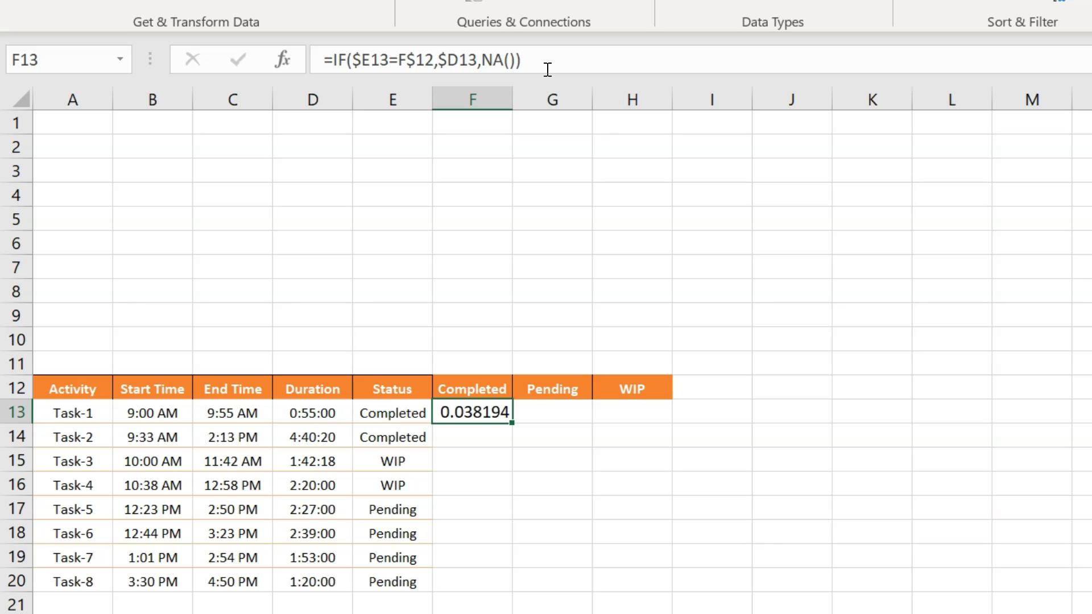
key(Left)
key(Right)
key(Left)
key(Right)
key(ctrl+c)
key(Left)
key(ctrl+Down)
key(Right)
key(ctrl+shift+Up)
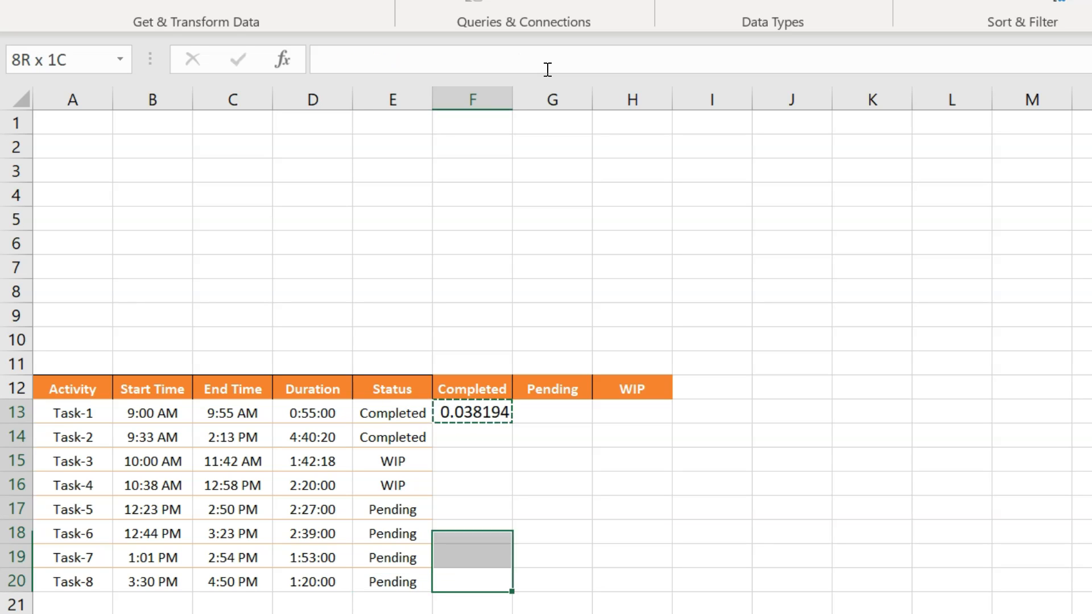
key(shift+Right)
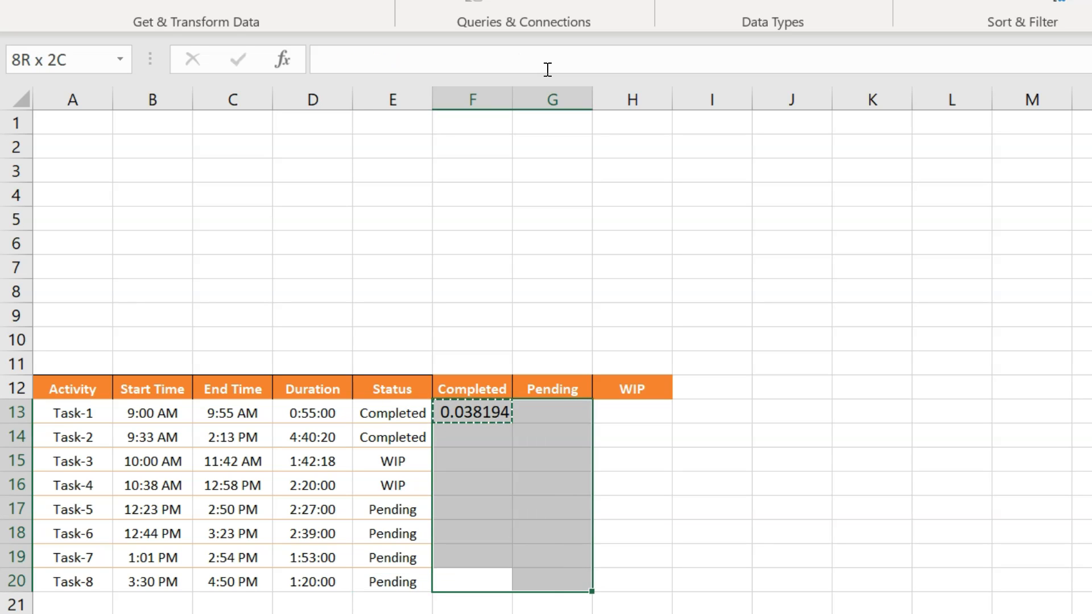
key(shift+Right)
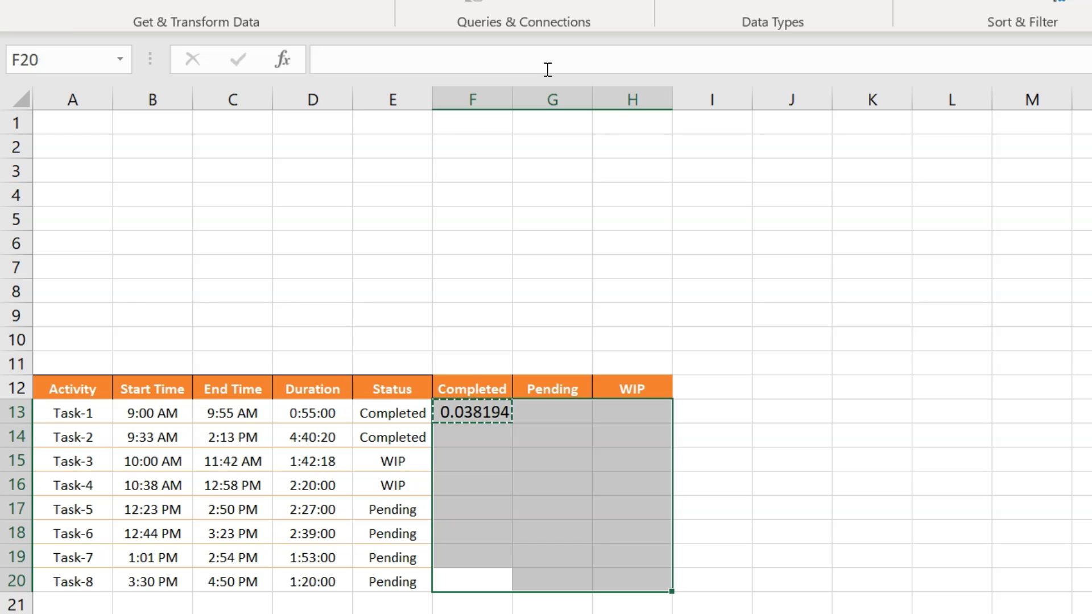
key(ctrl+v)
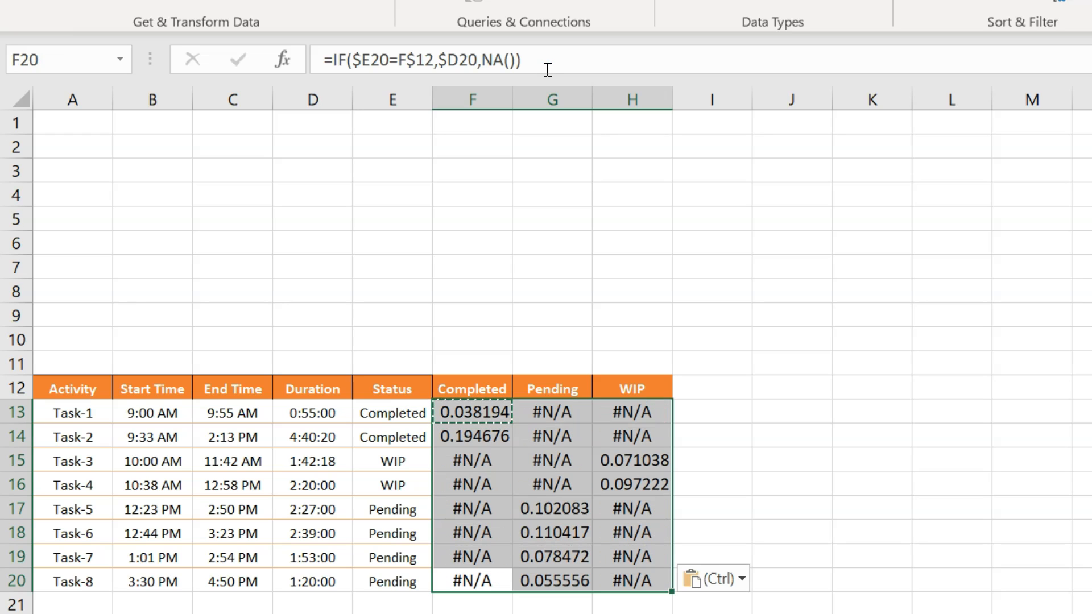
key(Escape)
- Examine the copied formulas and values in the Pending column, G17:G20
key(Up)
key(Up)
key(Up)
key(Right)
key(shift+Down)
key(shift+Down)
key(shift+Down)
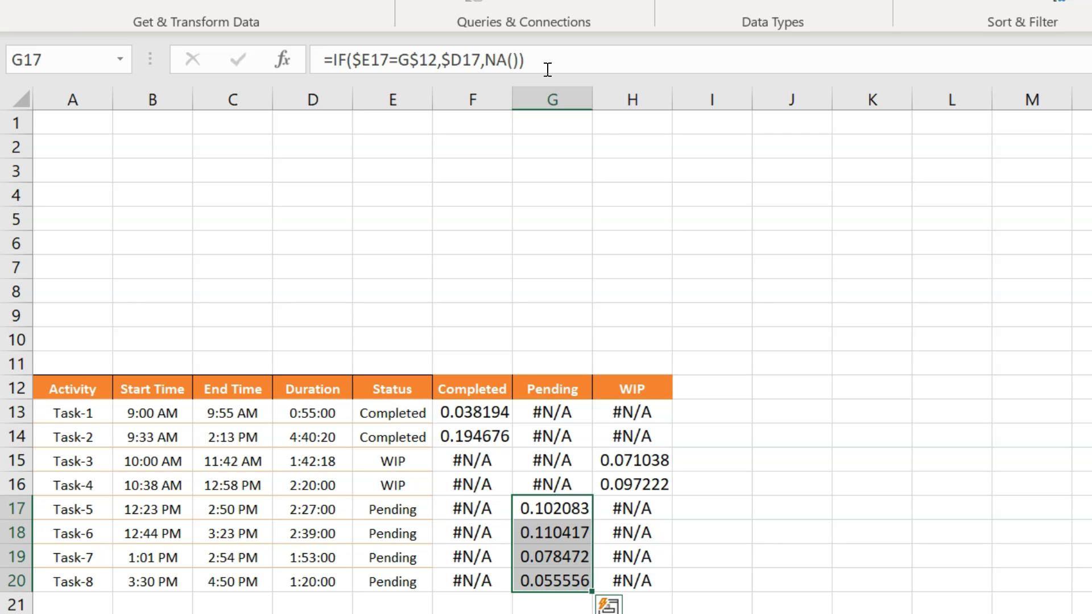
key(Up)
key(Up)
key(Down)
key(Down)
key(shift+Down)
key(shift+Down)
key(shift+Down)
key(Up)
key(Up)
key(Up)
key(Up)
- Format F13:H20 as Time with the type 37:30:55
key(Left)
key(shift+Right)
key(shift+Right)
key(shift+Down)
key(shift+Down)
key(shift+Down)
key(shift+Down)
key(shift+Down)
key(shift+Down)
key(shift+Down)
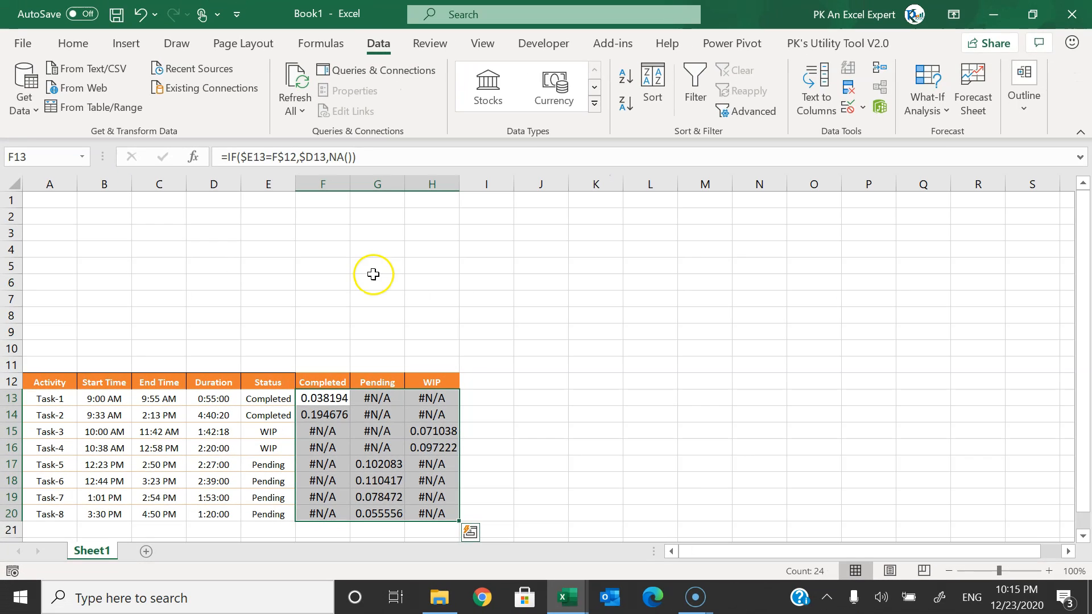
right_click(337, 389)
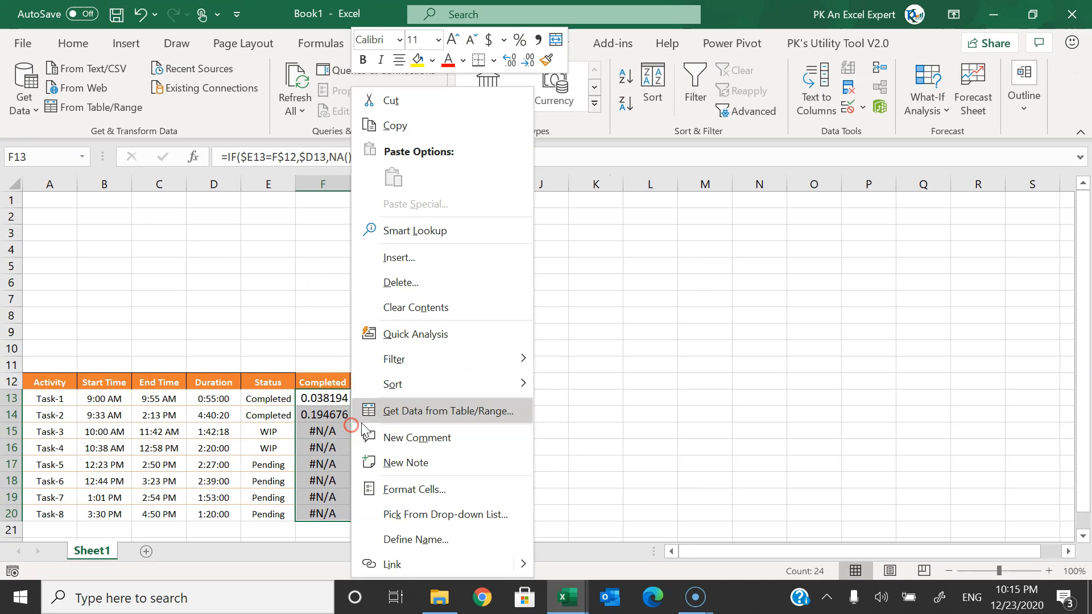
click(435, 488)
click(242, 278)
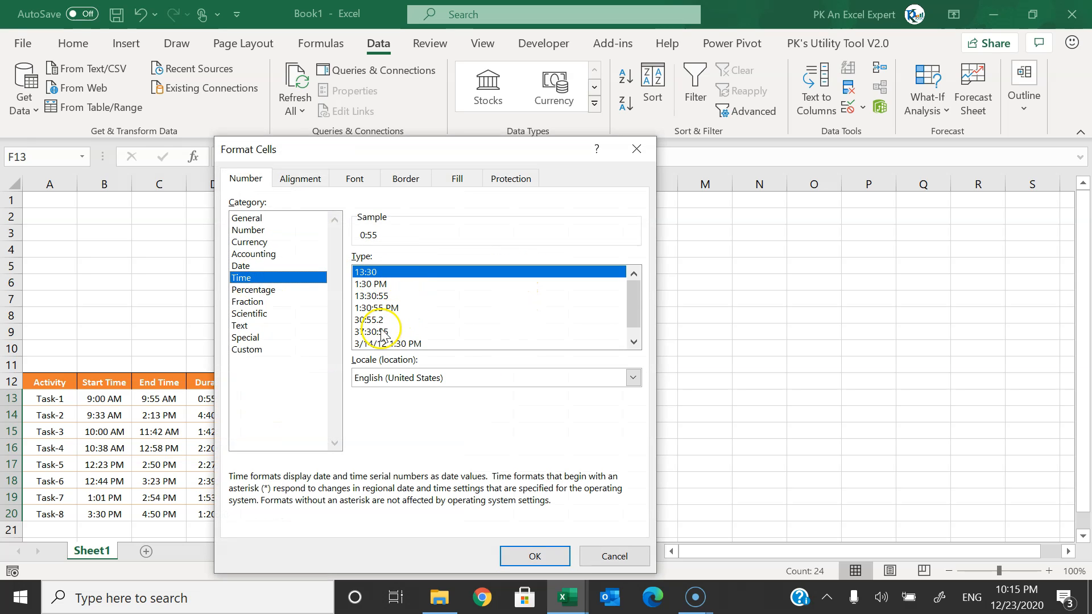
click(368, 331)
click(534, 555)
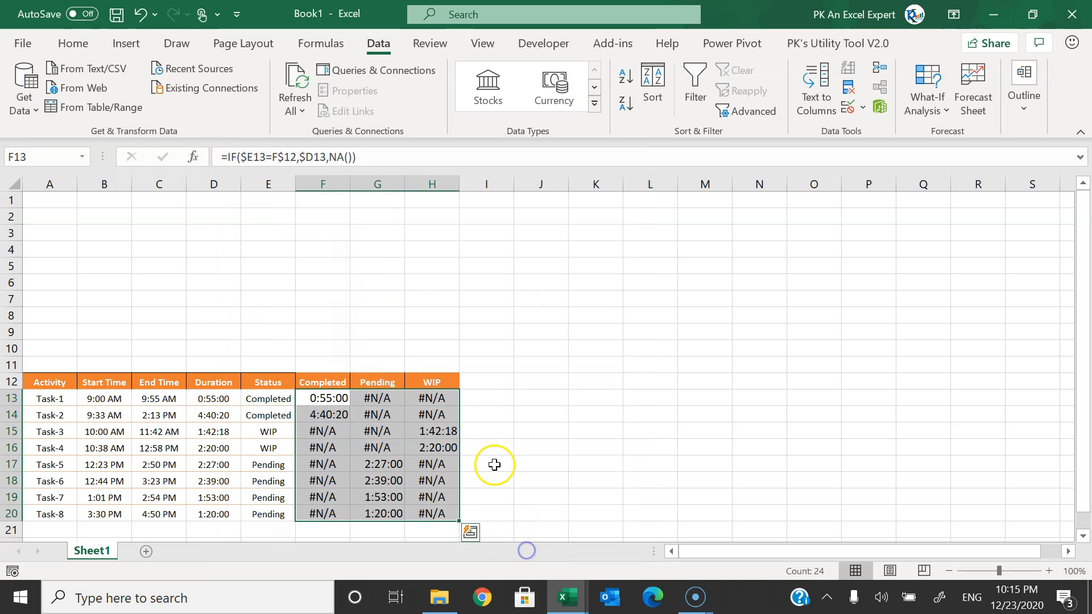
click(523, 379)
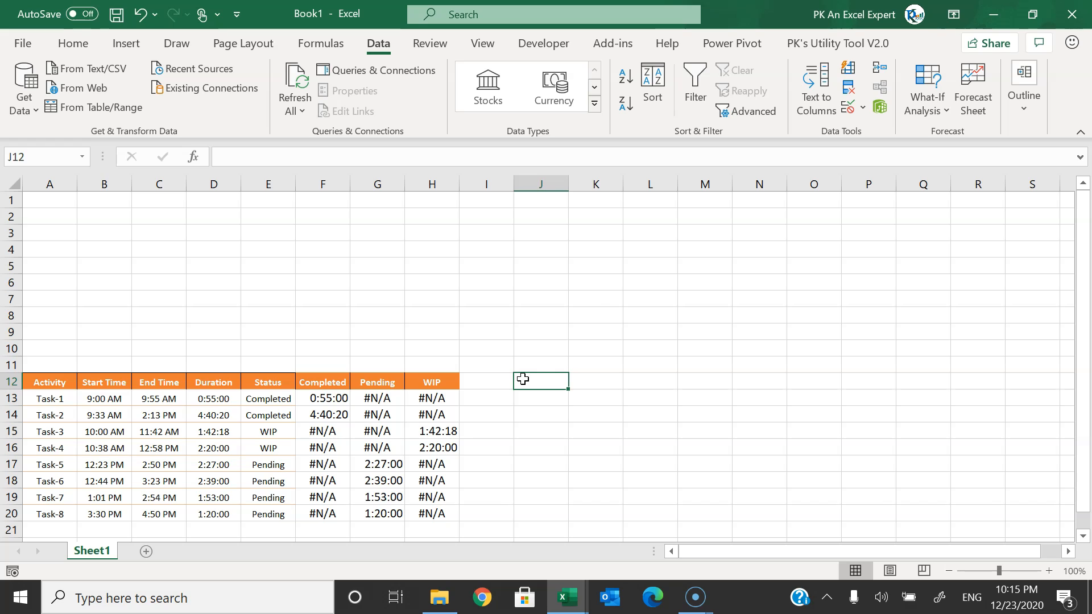
- Insert a 2-D stacked bar chart from the Activity, Start Time, Completed, Pending and WIP columns, A12:B20 and F12:H20
drag(49, 382, 66, 506)
drag(327, 383, 439, 510)
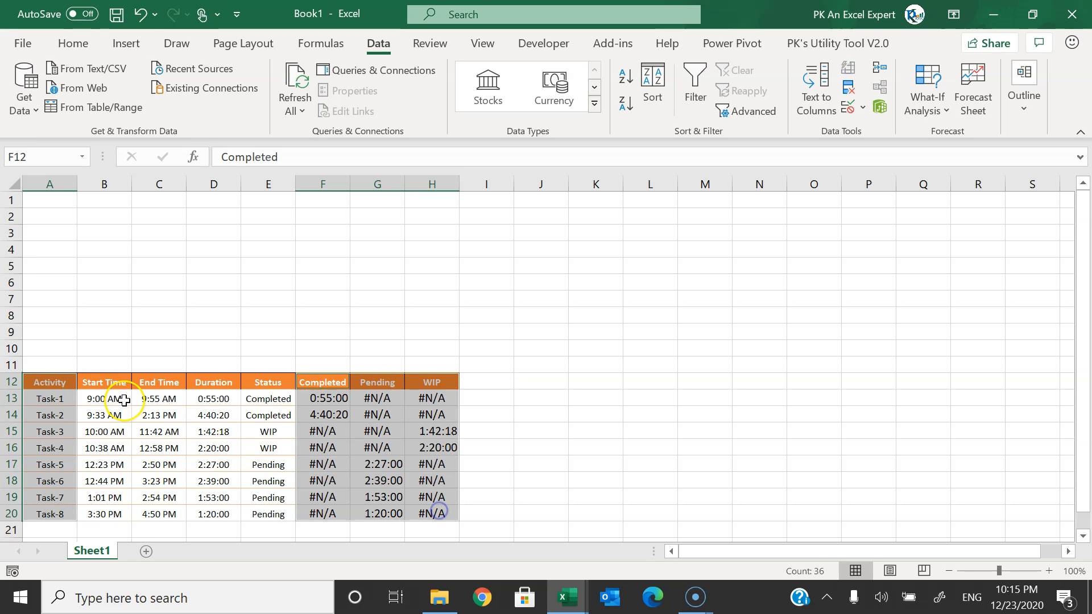
drag(103, 383, 109, 511)
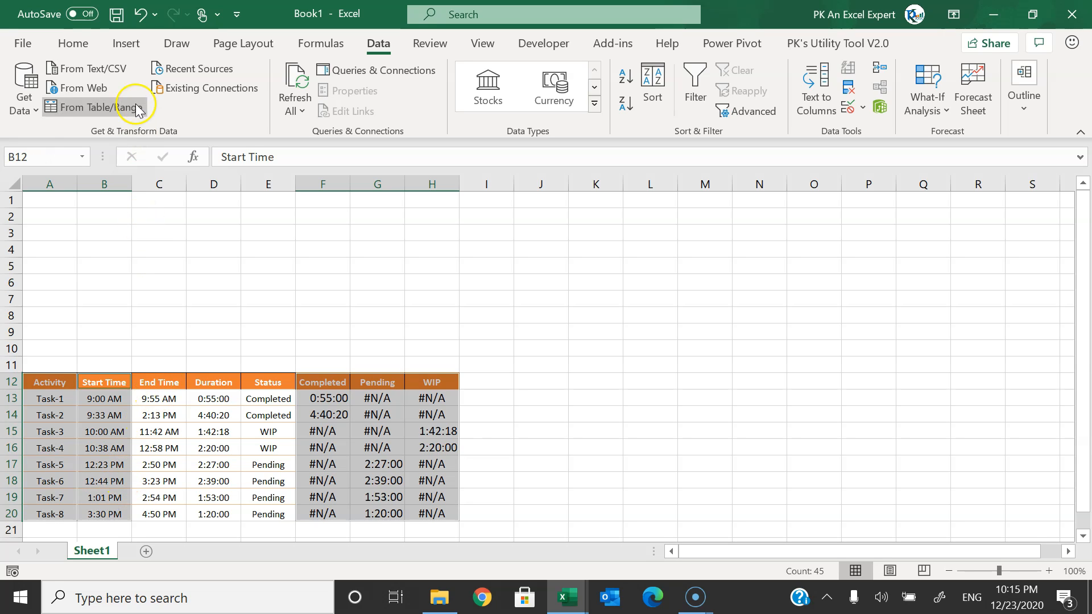
click(126, 44)
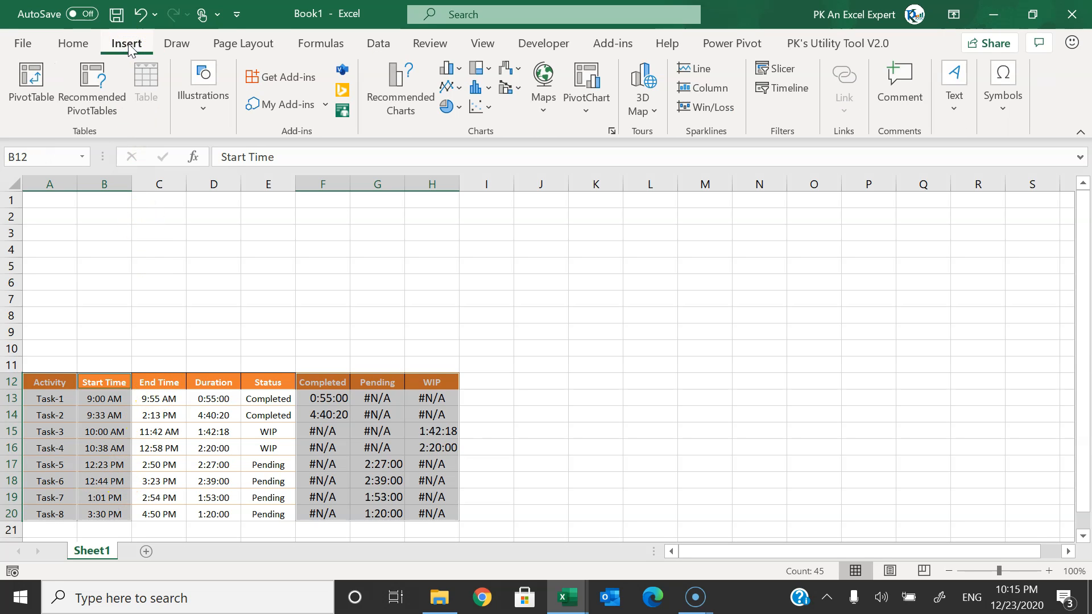
click(457, 68)
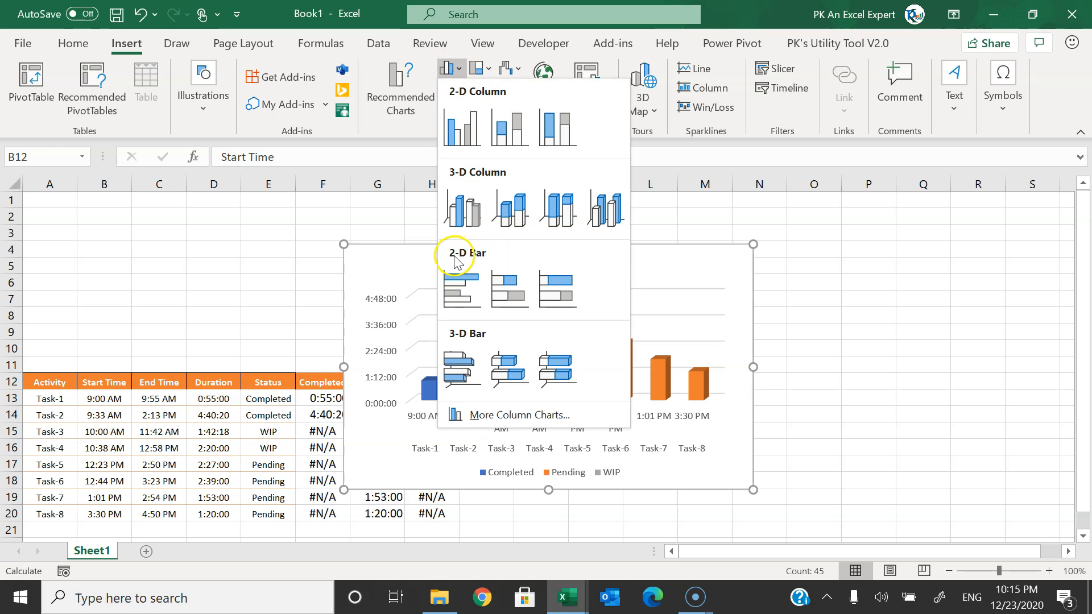
click(507, 295)
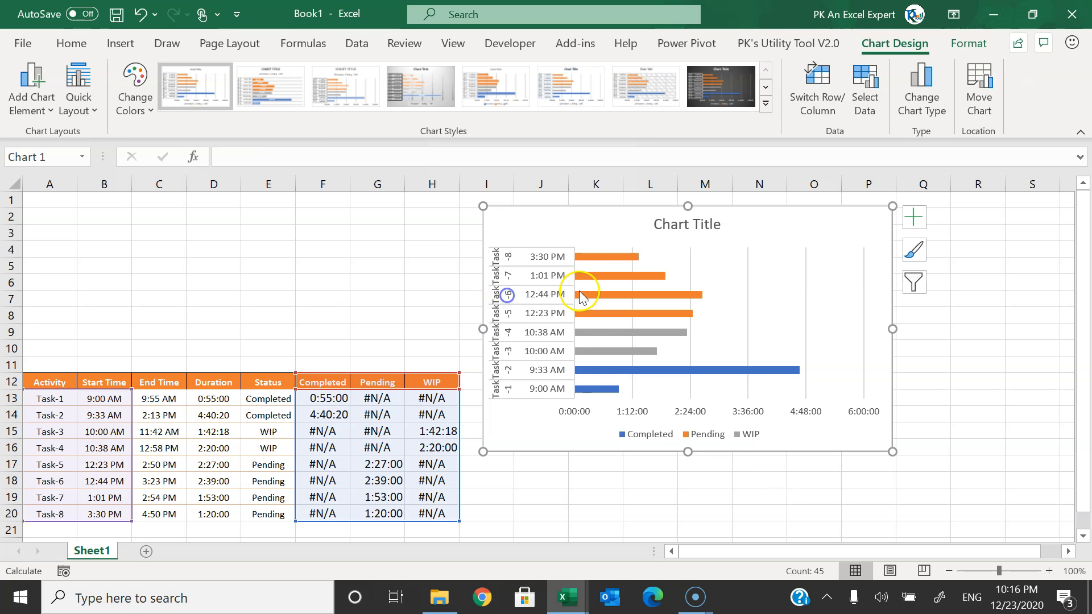
- Set the chart's category axis labels to the activity names in A13:A20
right_click(616, 256)
click(687, 347)
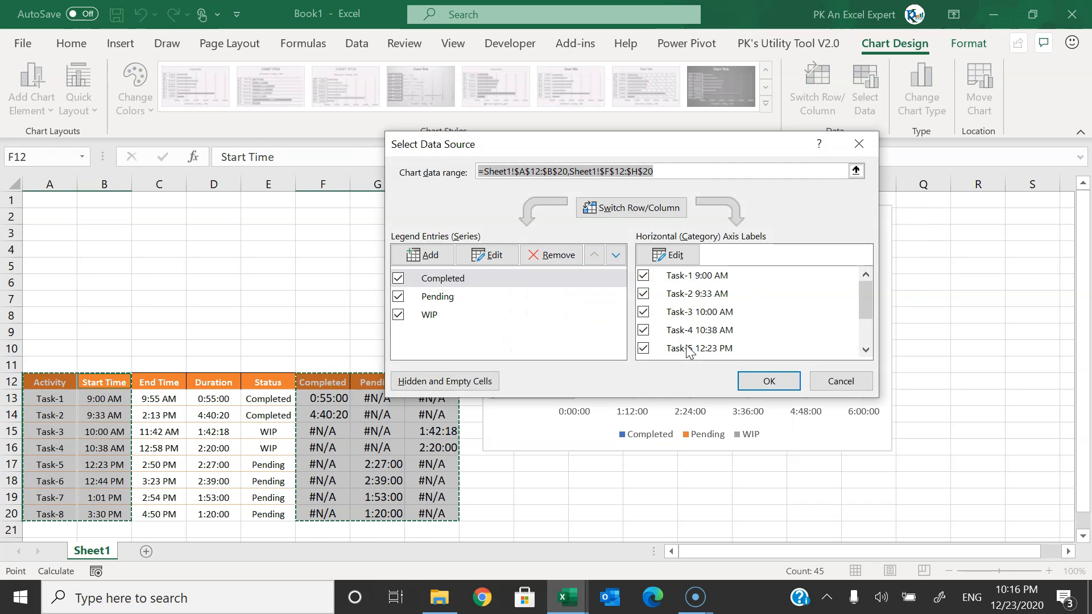
drag(674, 149, 769, 148)
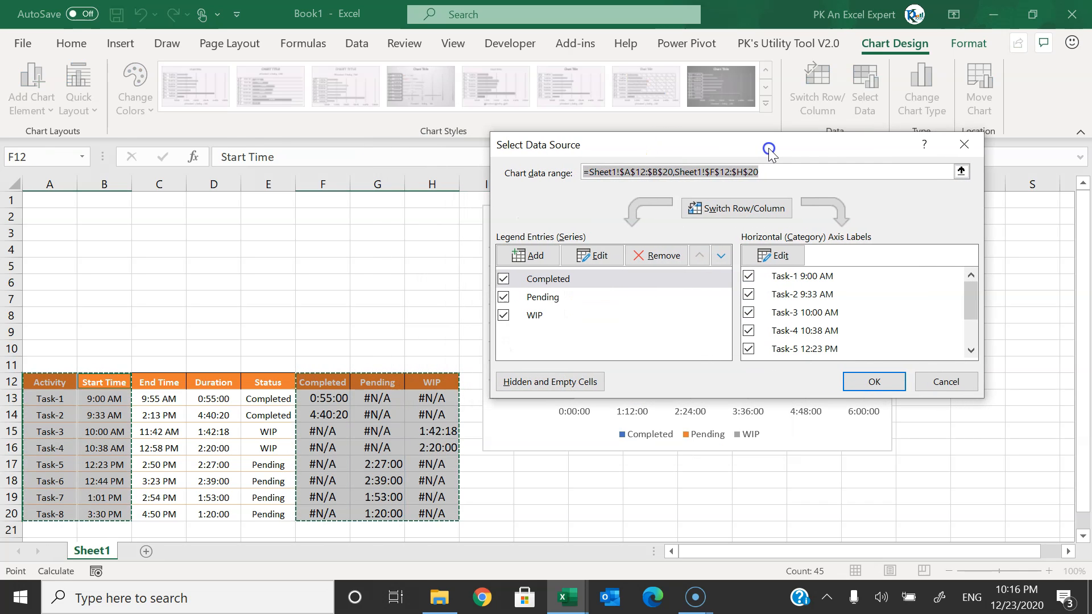
click(777, 256)
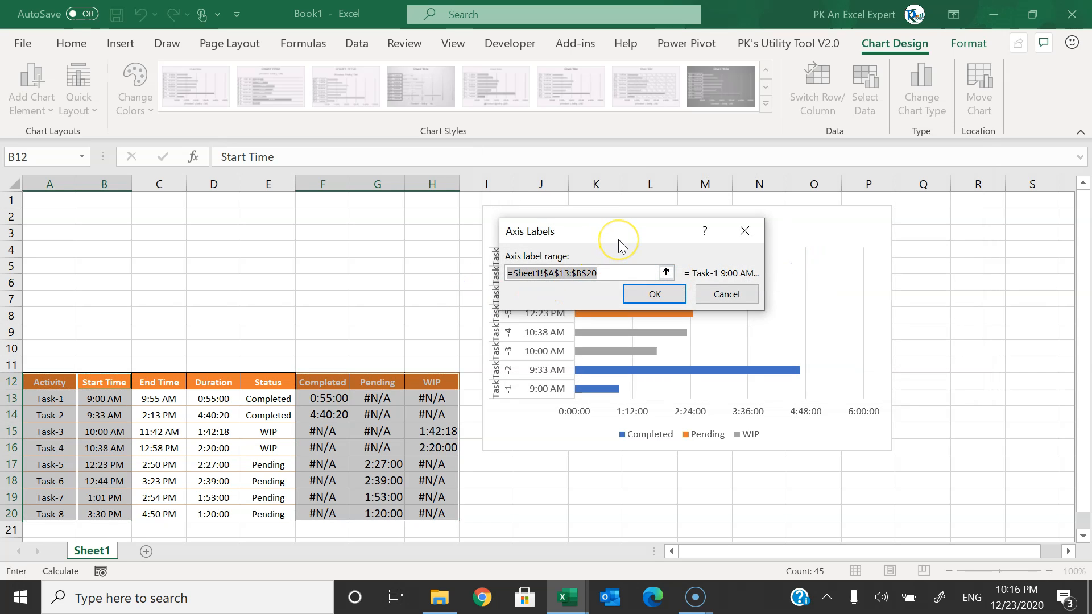
key(BackSpace)
drag(51, 400, 55, 513)
click(655, 295)
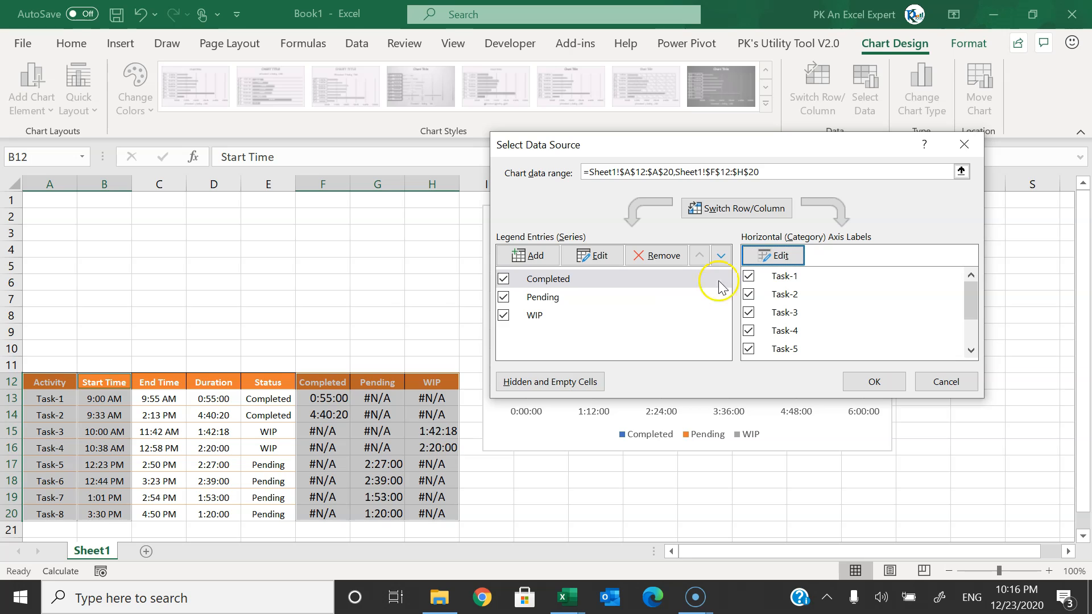
- Add a chart series named from B12 with the start times in B13:B20 as its values
click(536, 257)
click(109, 384)
click(560, 286)
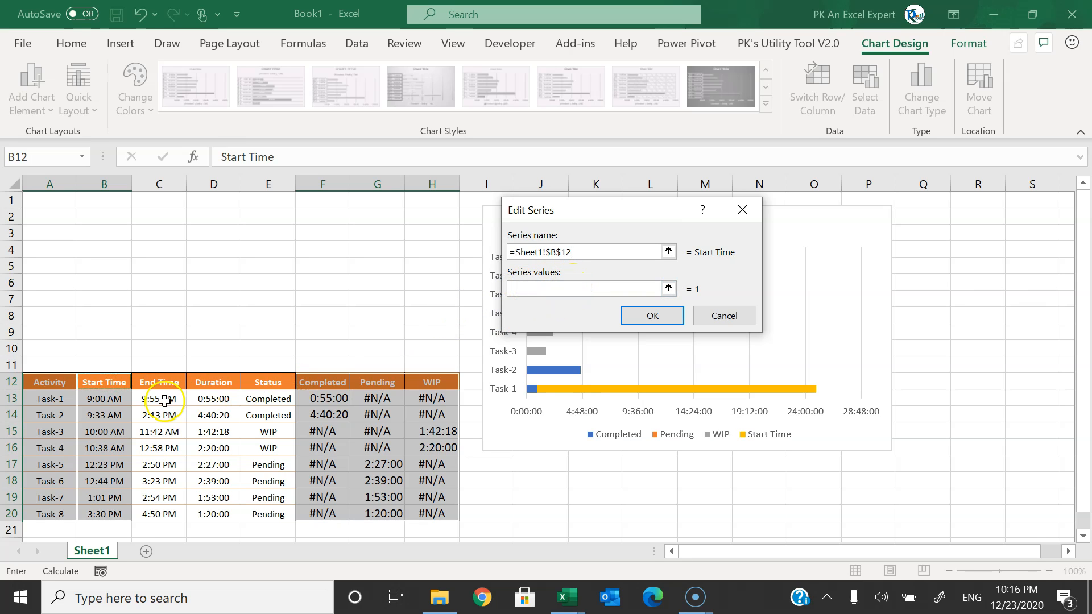
drag(111, 401, 114, 519)
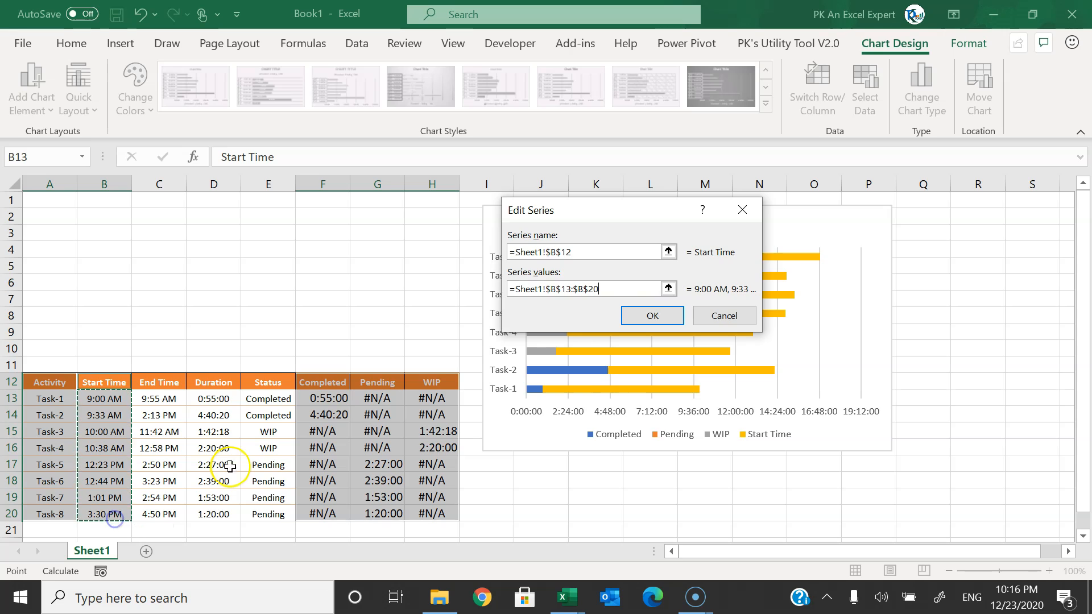
click(653, 316)
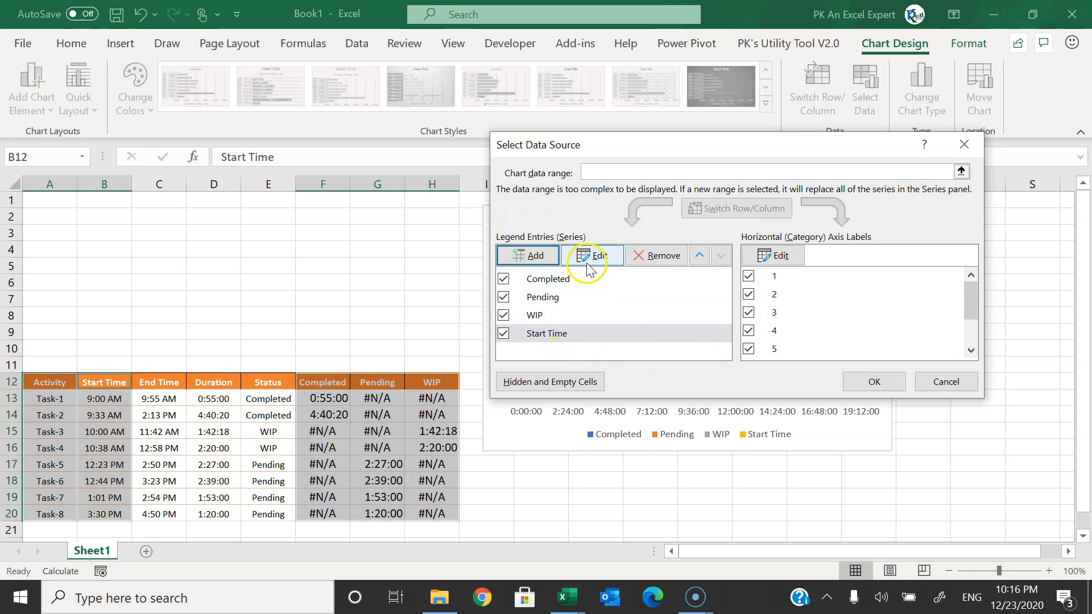
- Place the Start Time series first in the chart's series order and apply the data source changes
click(699, 257)
click(700, 257)
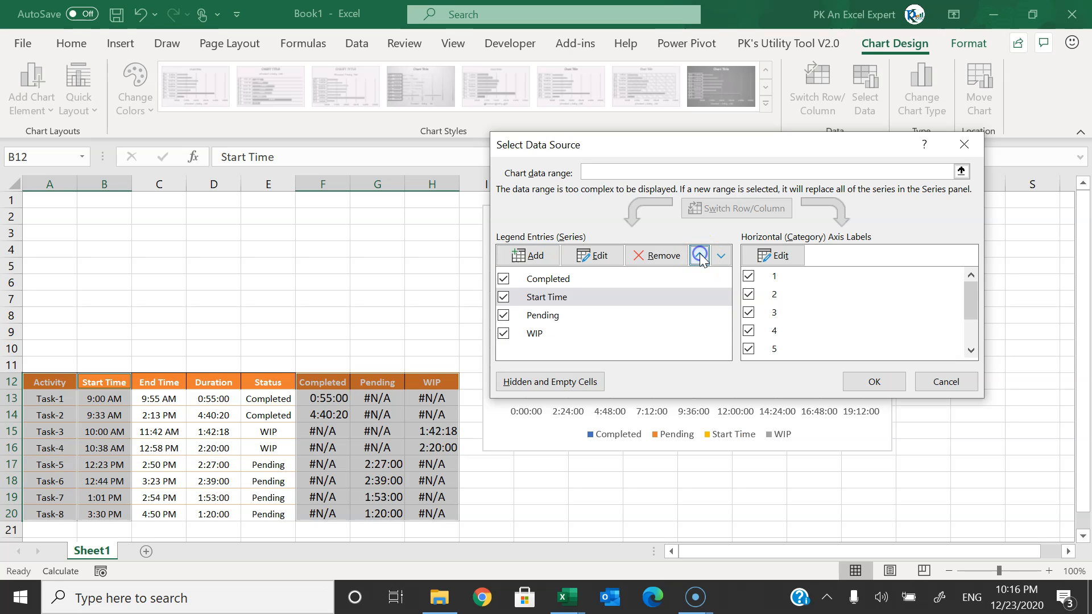
click(699, 256)
drag(641, 152, 718, 218)
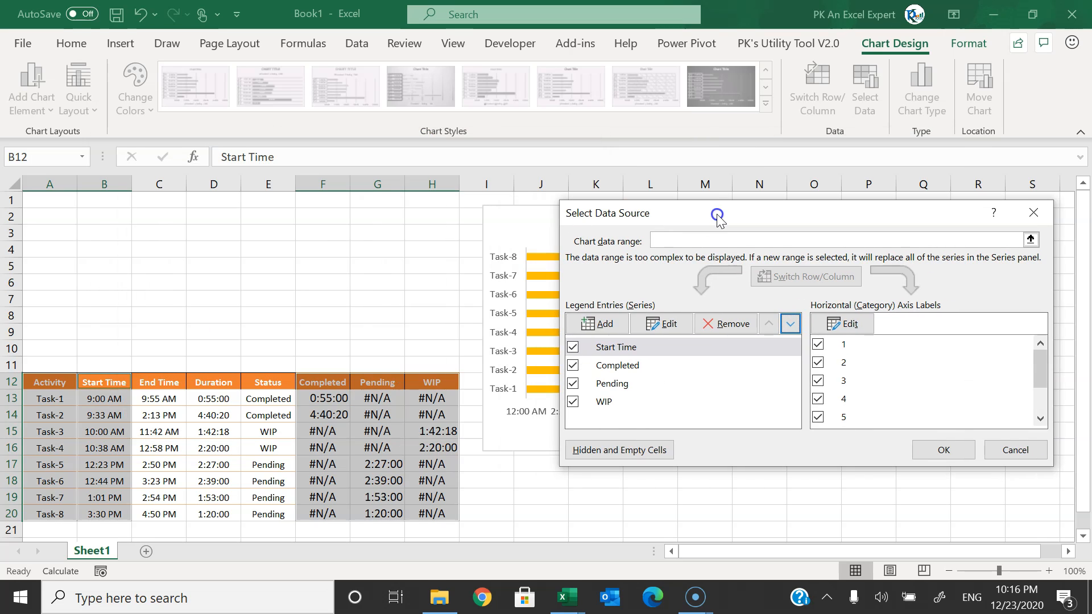
click(942, 449)
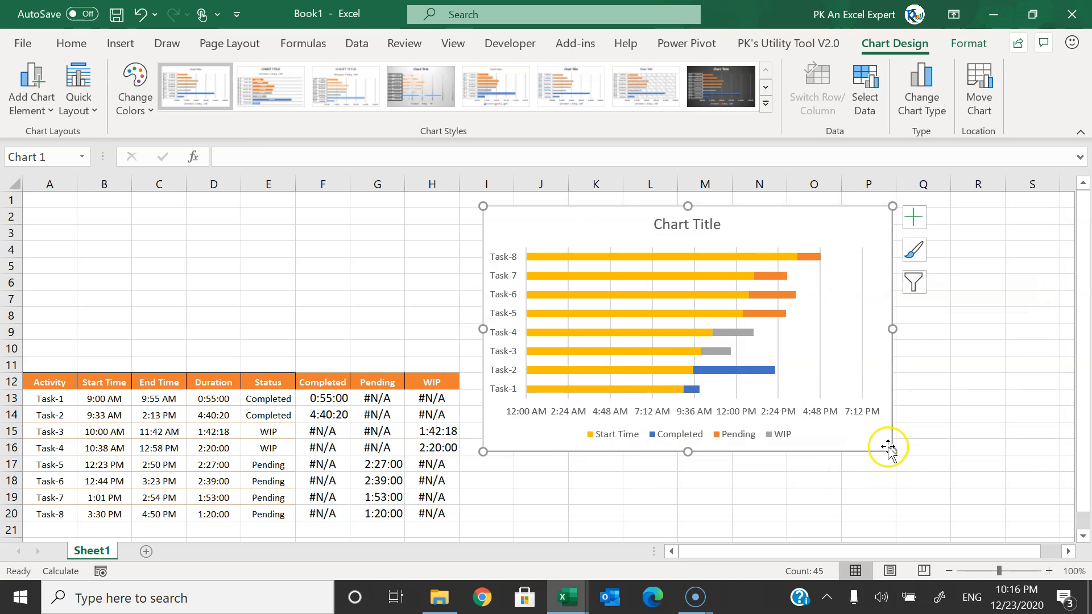
- Enlarge the chart and move it down beside the task table
drag(891, 452, 953, 476)
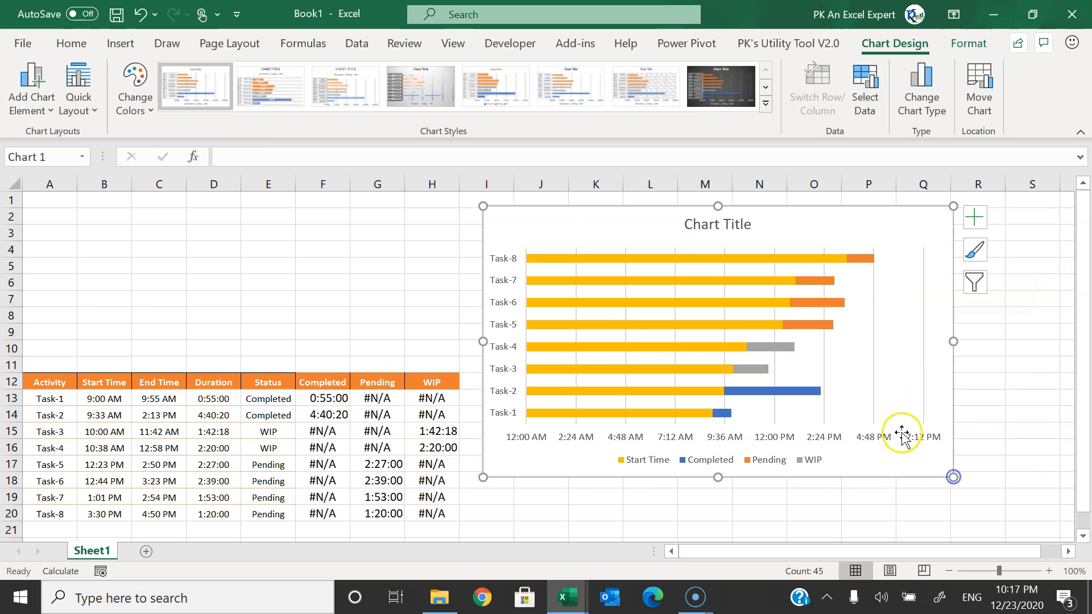
drag(621, 220, 618, 268)
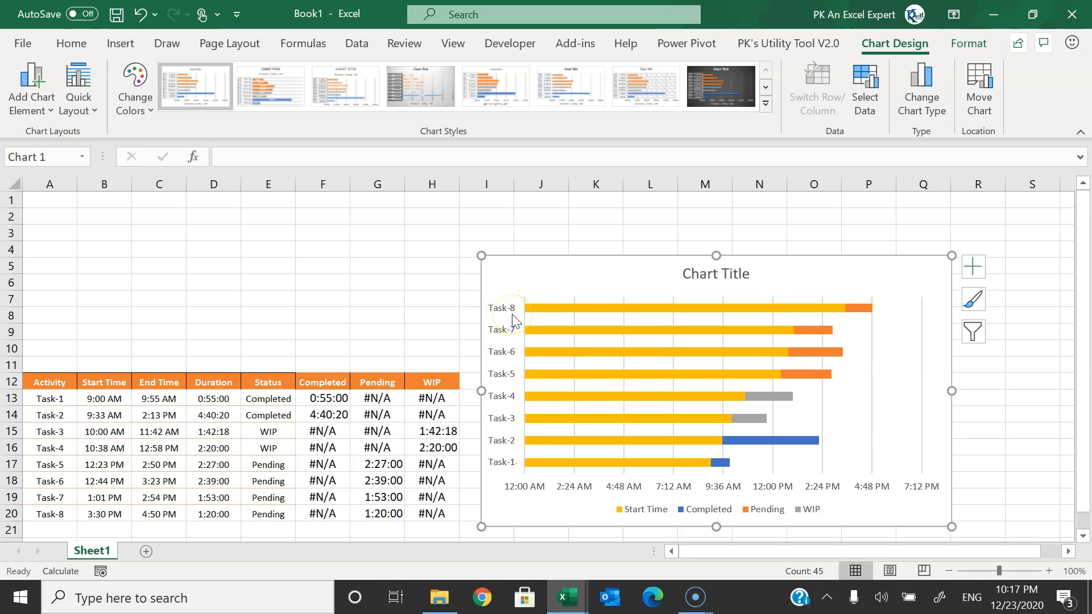
click(47, 513)
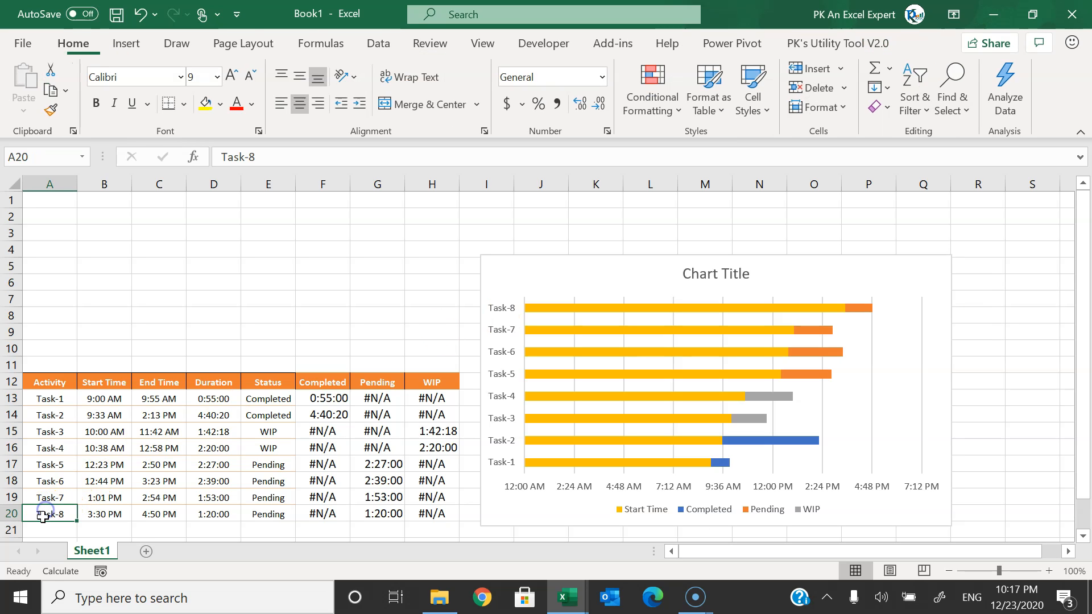
- Put the chart's vertical axis categories in reverse order
click(502, 354)
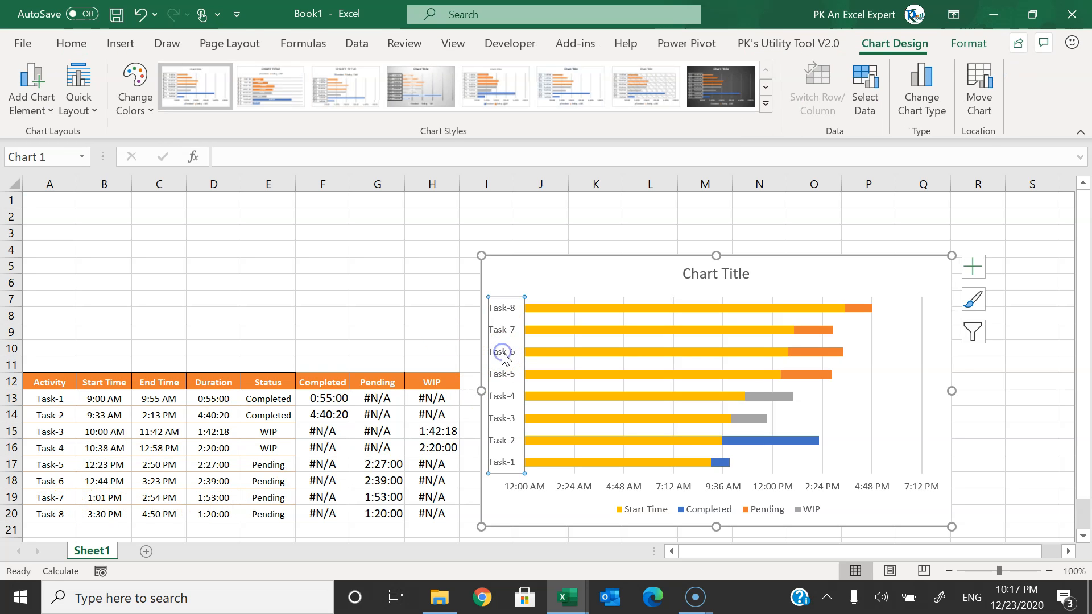
right_click(502, 353)
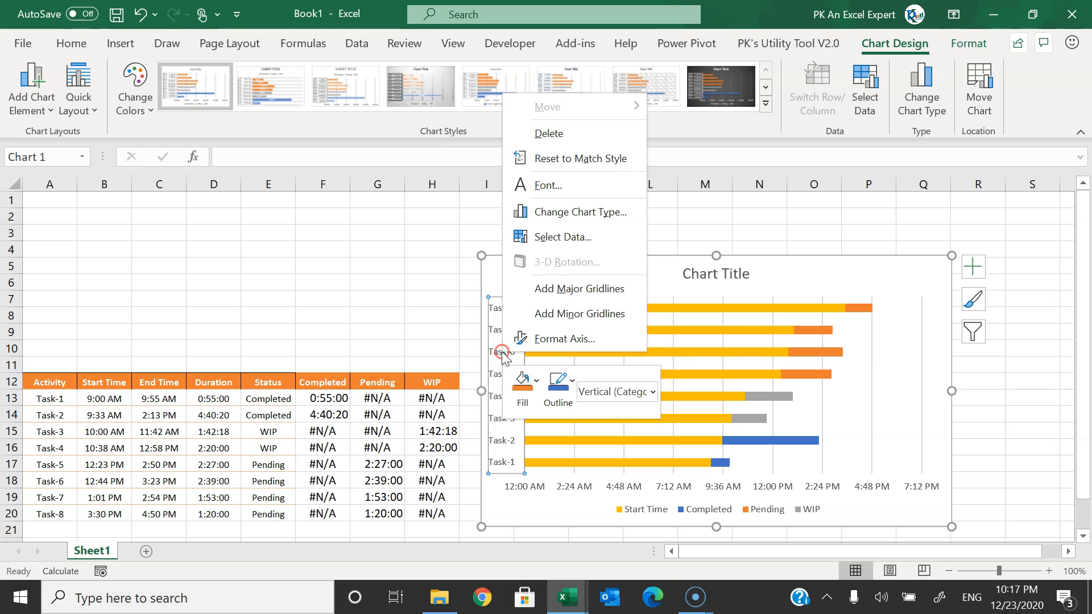
click(577, 340)
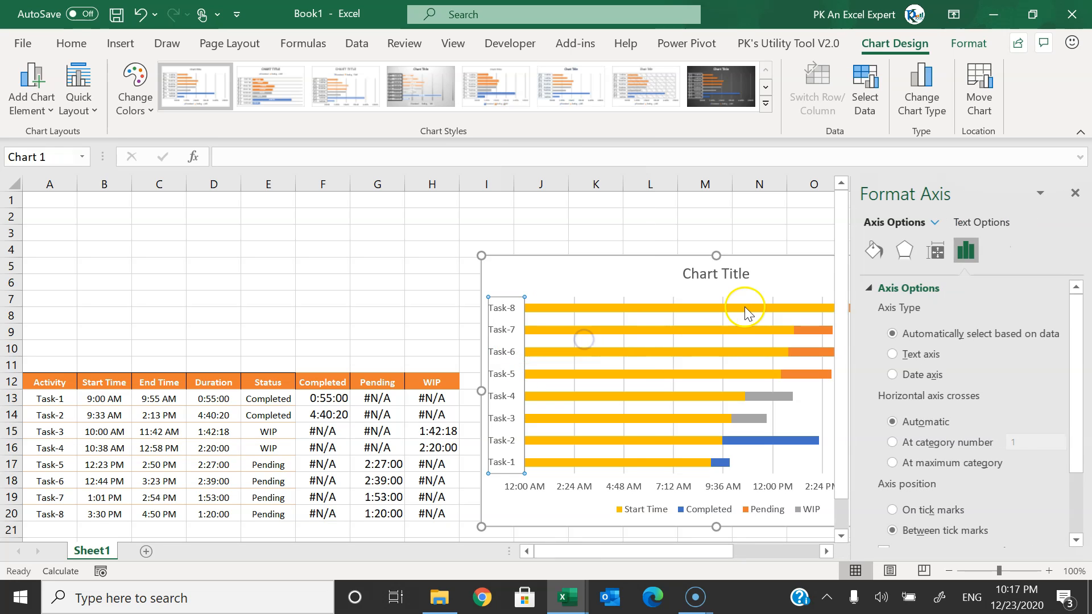
drag(1074, 341, 1075, 395)
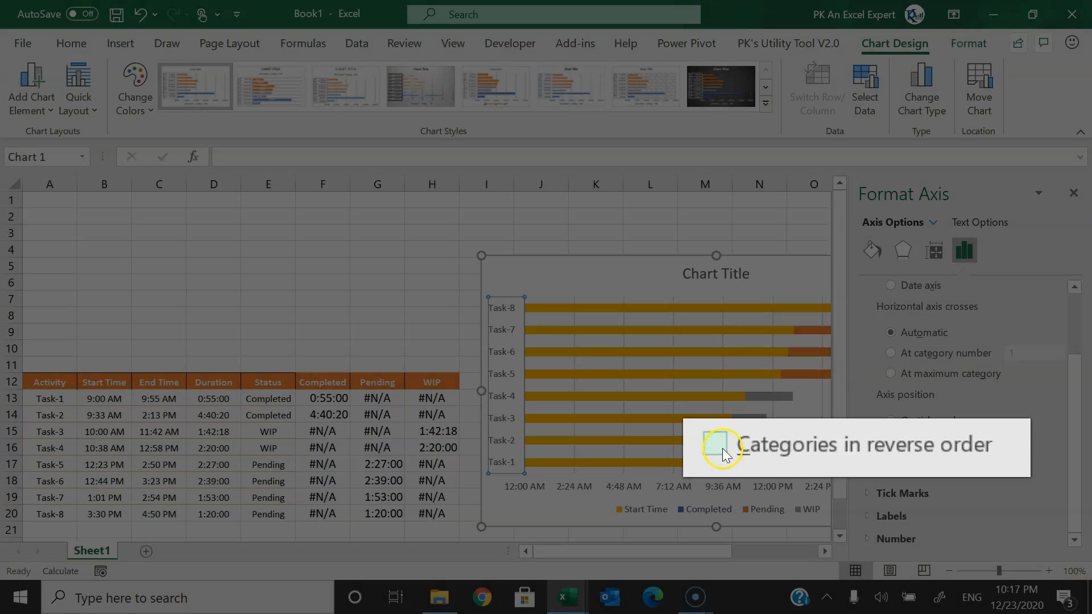
click(881, 462)
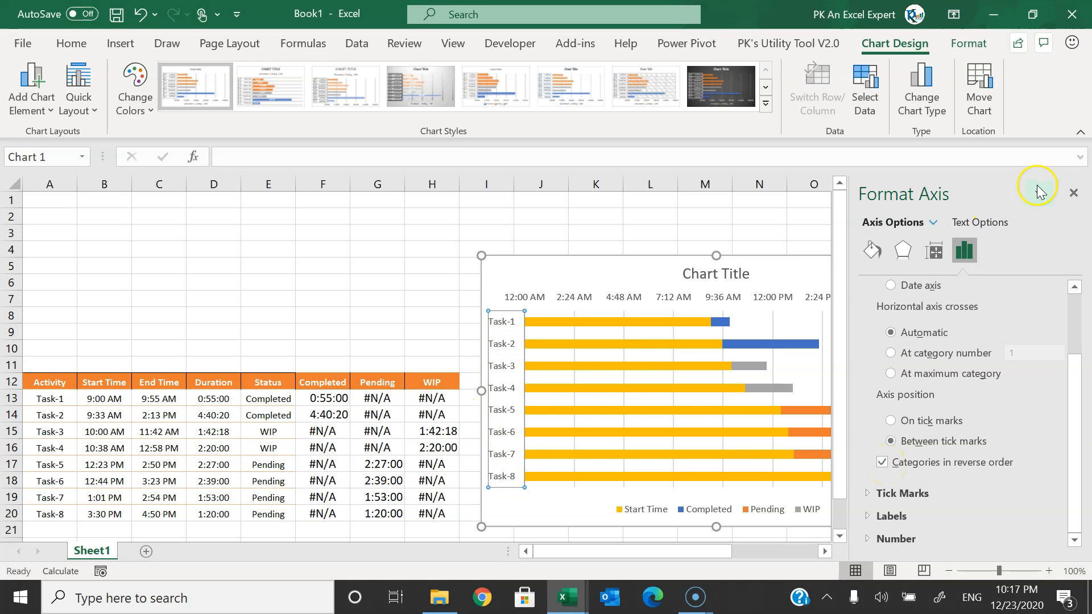
click(1073, 194)
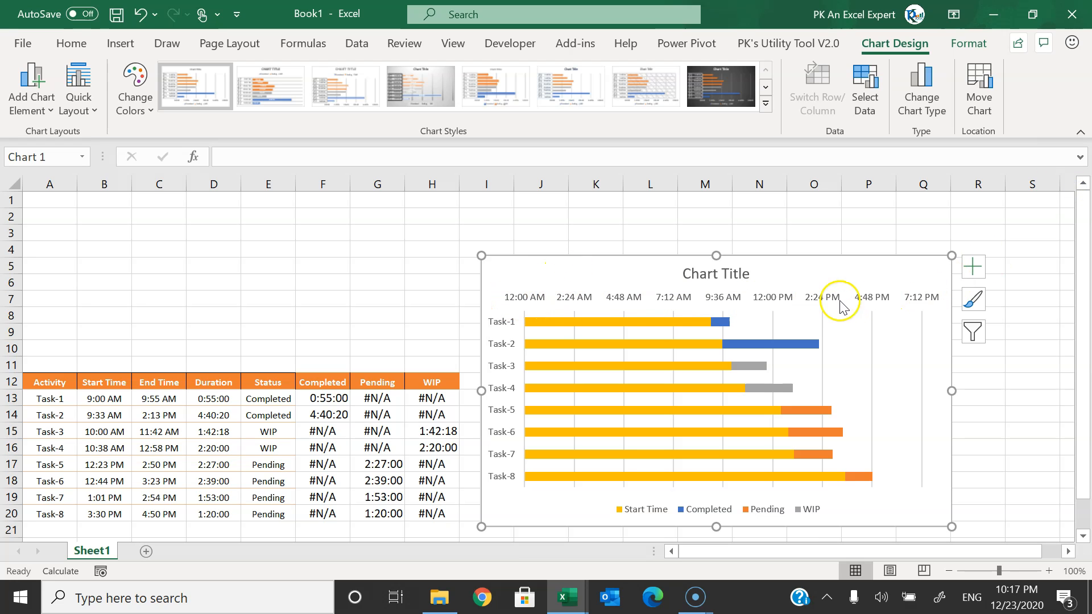
- Label cell A5 "Date" and enter the current date in B5 with the TODAY function
click(101, 399)
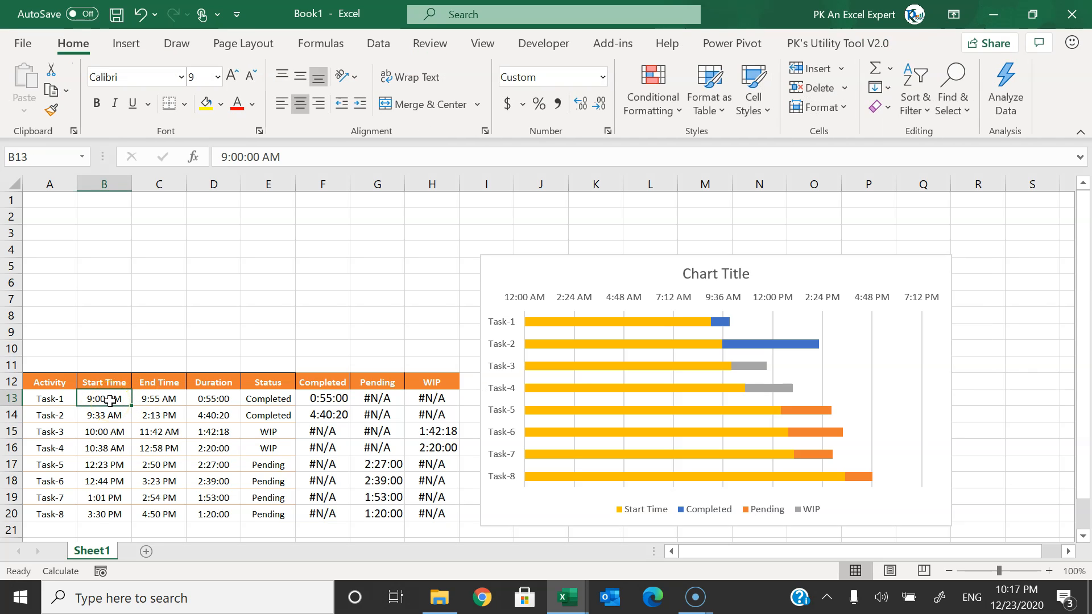
click(49, 314)
click(49, 297)
click(49, 281)
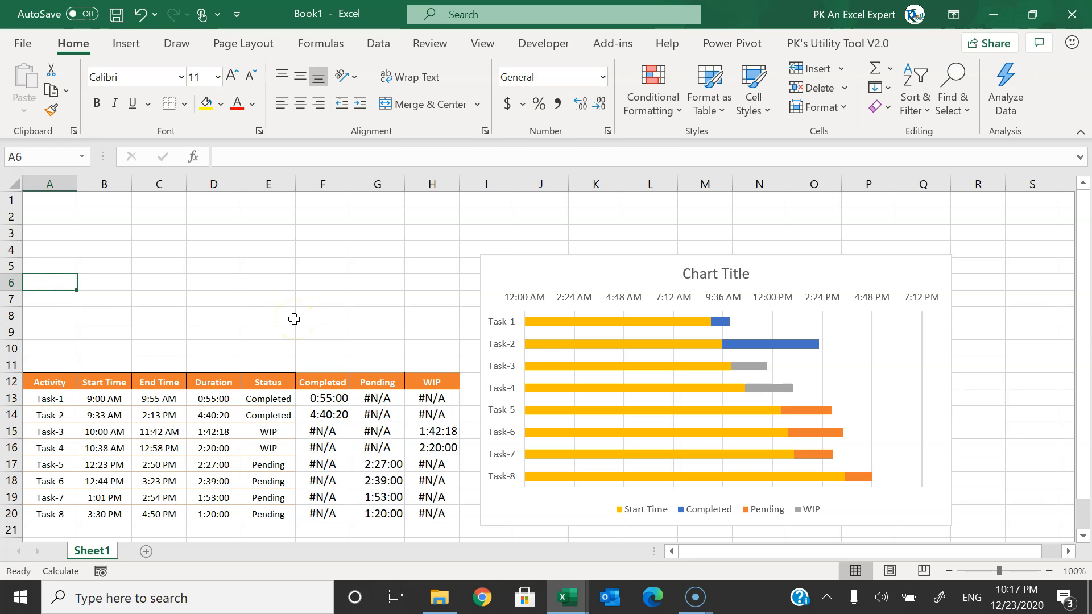
key(Escape)
key(Up)
text(Date)
key(Tab)
text(=tod)
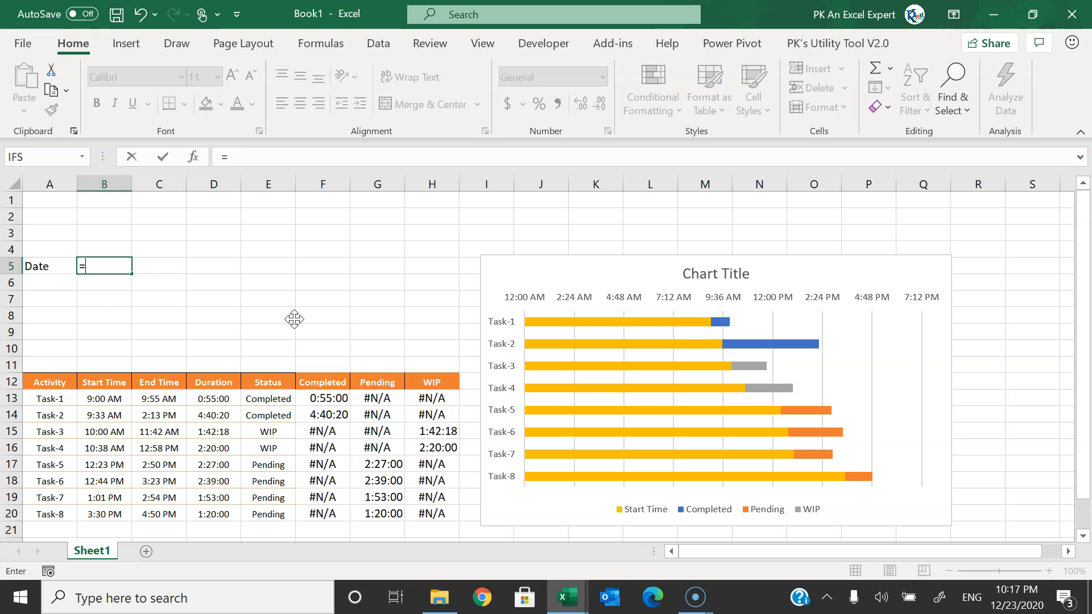
key(Tab)
text())
key(Return)
key(Return)
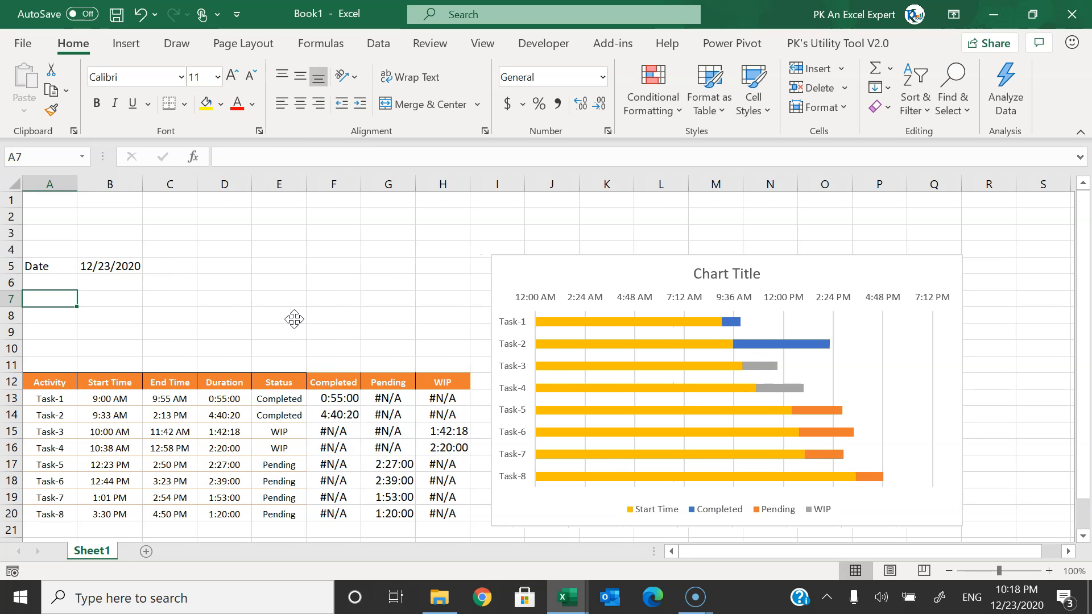
- Label cell A7 "Start Time" and calculate the earliest start in B7 with =MIN(B13:B20)
text(Start Time)
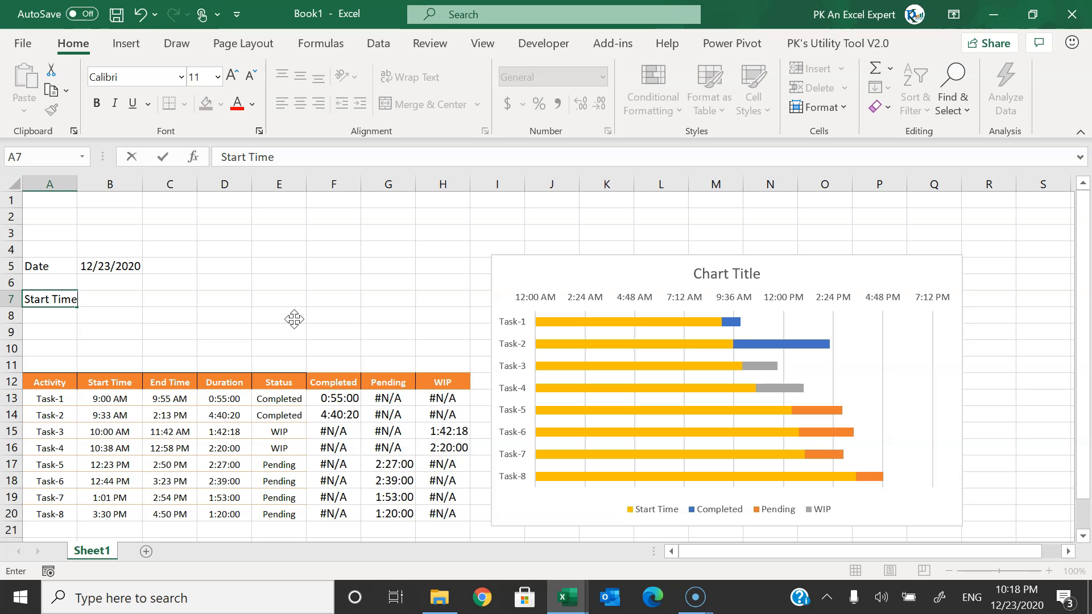
key(Tab)
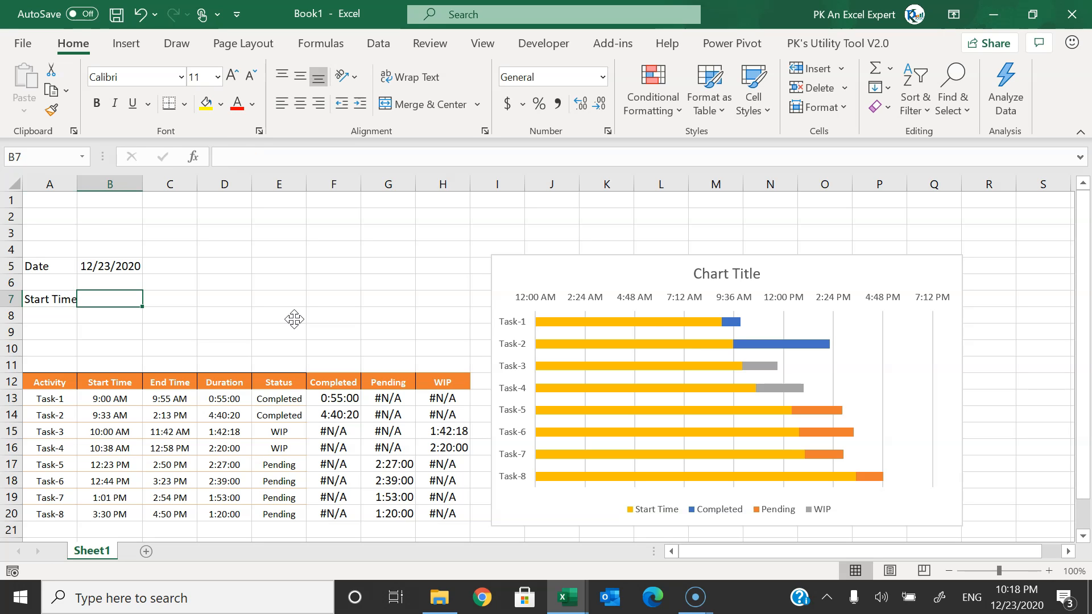
text(=min)
key(Tab)
key(Down)
key(Down)
key(Down)
key(Down)
key(Down)
key(Down)
key(ctrl+shift+Down)
key(ctrl+shift+Down)
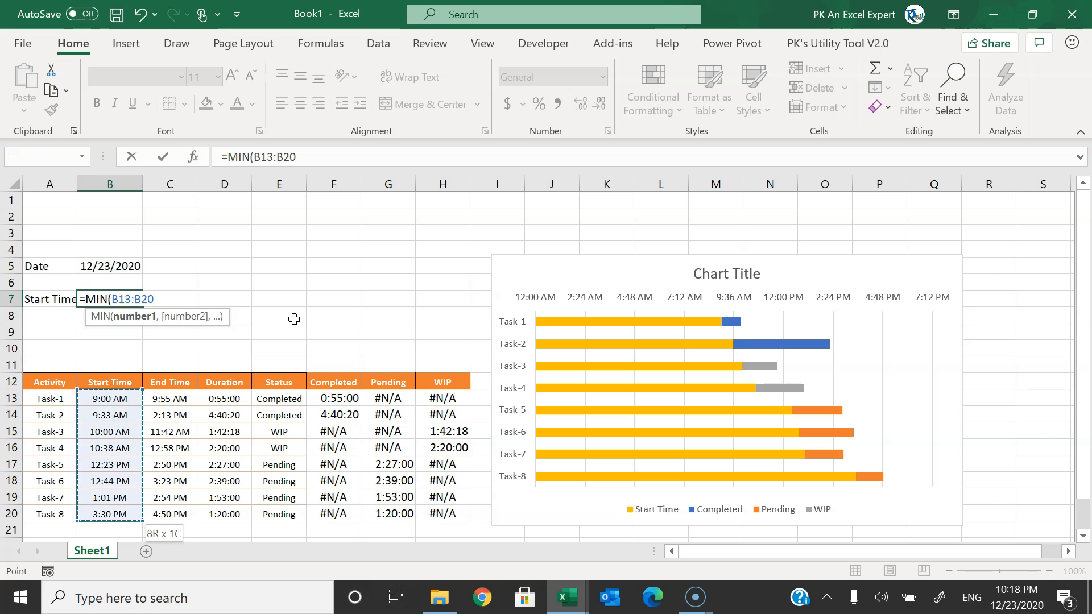
text())
key(Return)
- Label cell A9 "End Time"
key(Up)
key(Up)
key(Up)
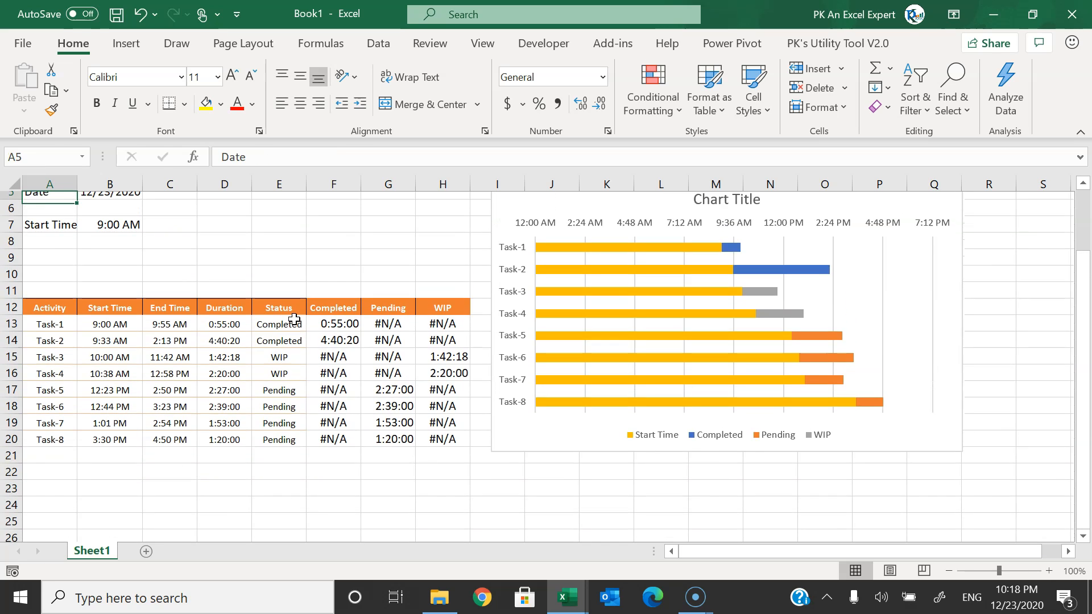
key(Down)
key(Down)
key(Right)
key(Down)
key(Down)
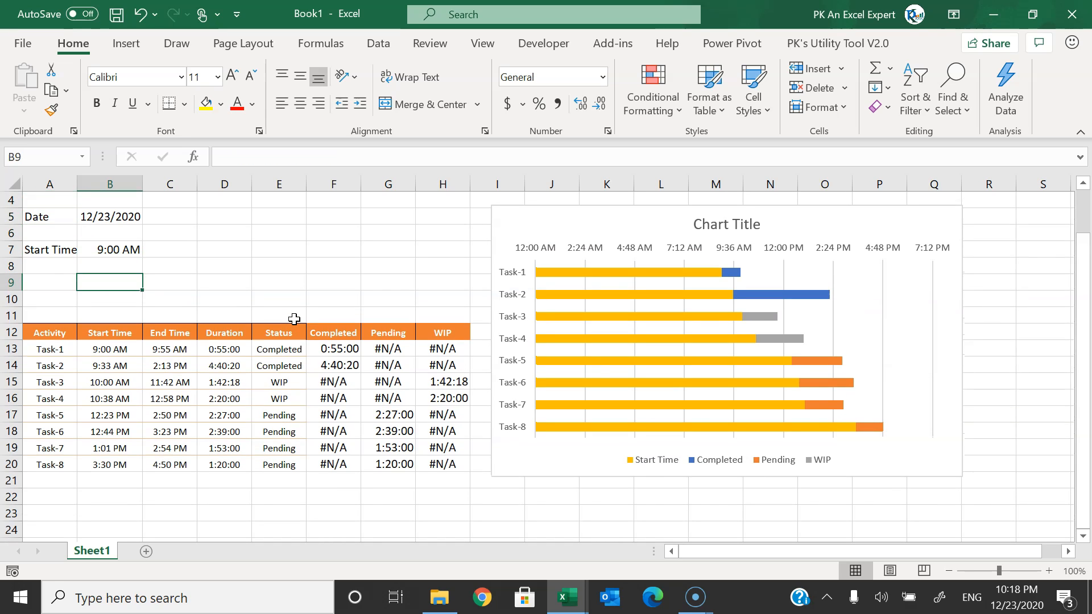
key(Left)
text(End)
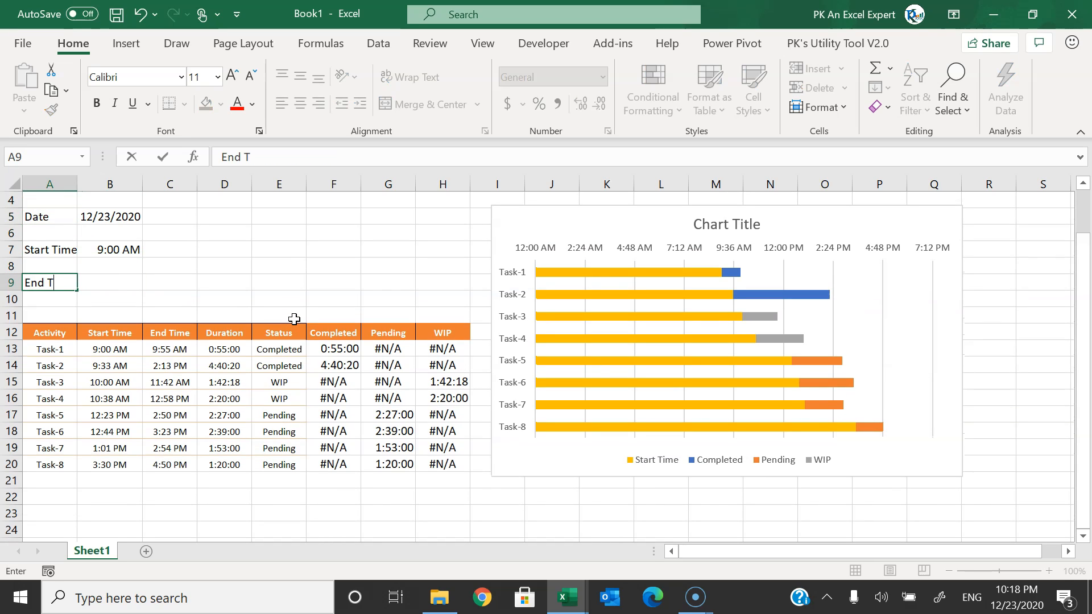
text( Time)
- Calculate the latest end time in B9 with a MAX formula over the End Time column from C13 downward
key(Tab)
text(=)
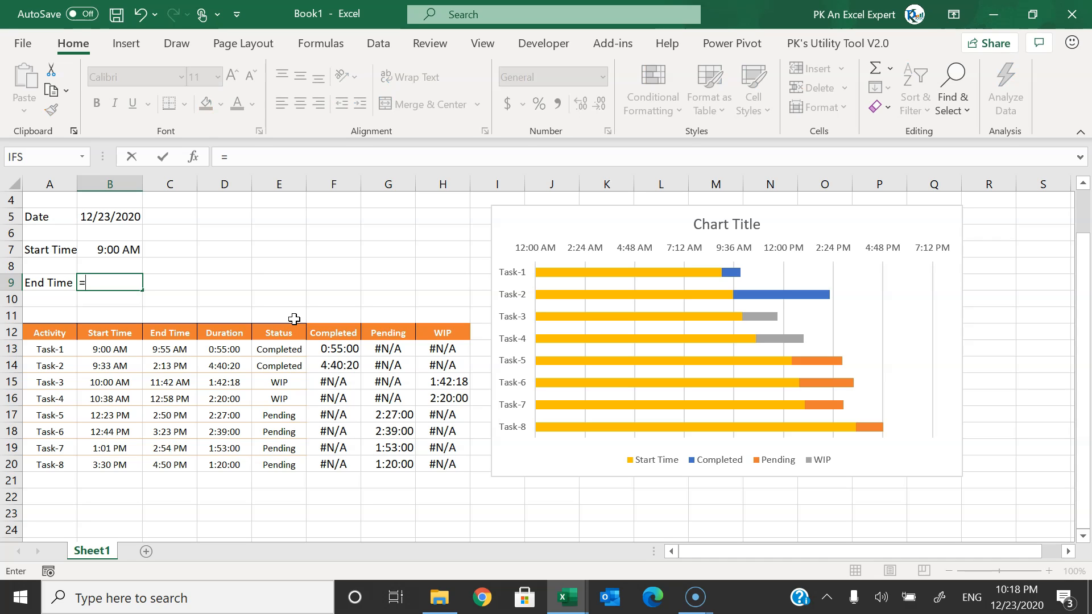
text(max()
key(Down)
key(Down)
key(Down)
key(Down)
key(Right)
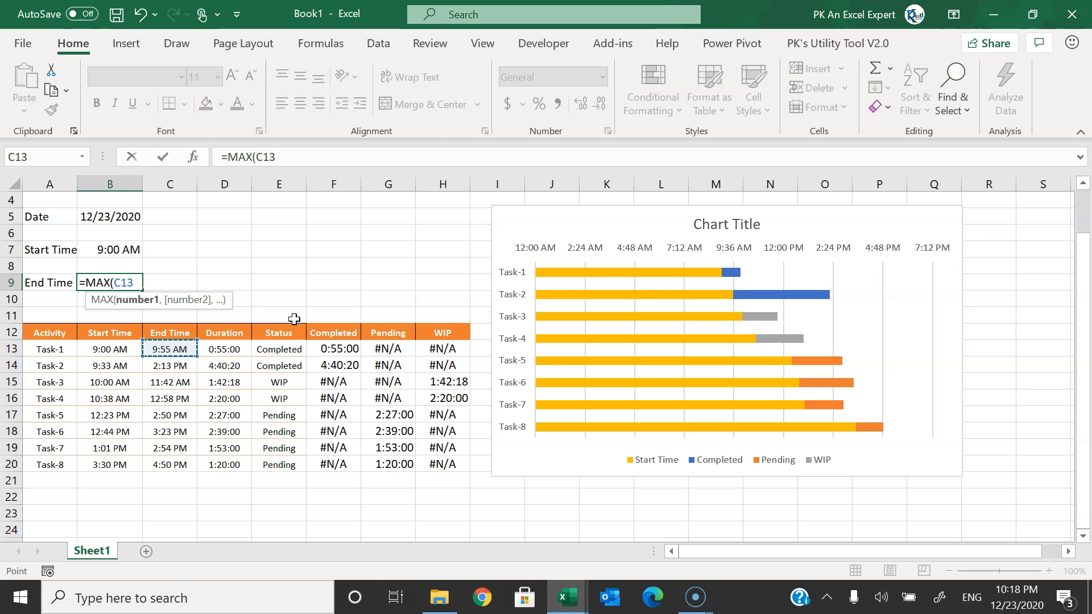
key(ctrl+shift+Down)
key(ctrl+shift+Down)
key(Return)
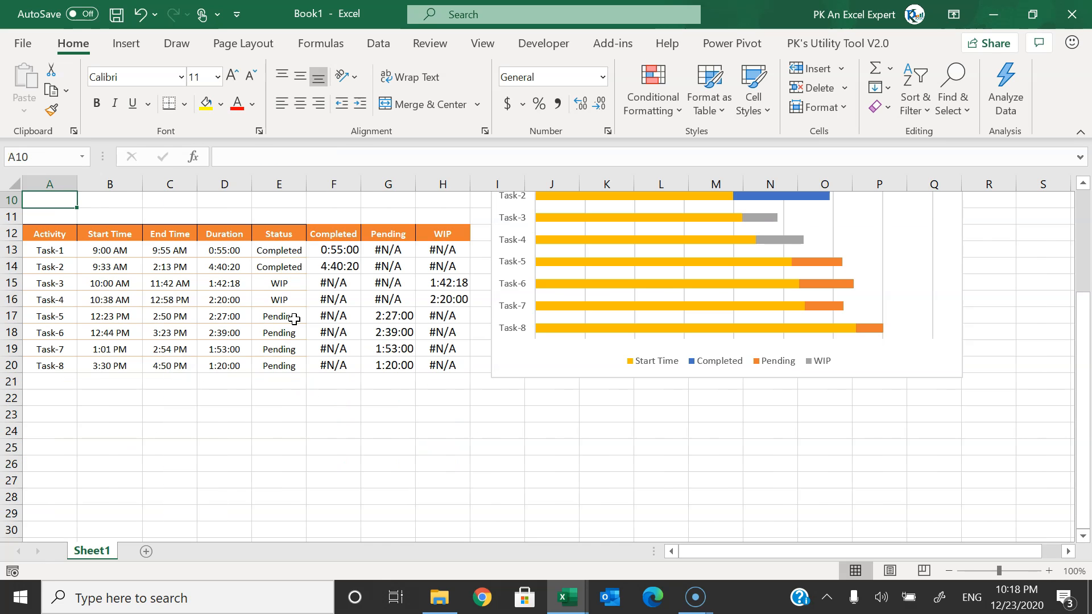
- Review the Start Time and End Time cells and check the formulas in B7 and B9
key(Up)
key(Up)
key(Up)
key(Up)
key(Up)
key(Up)
key(Right)
key(Down)
key(Down)
key(Down)
key(Left)
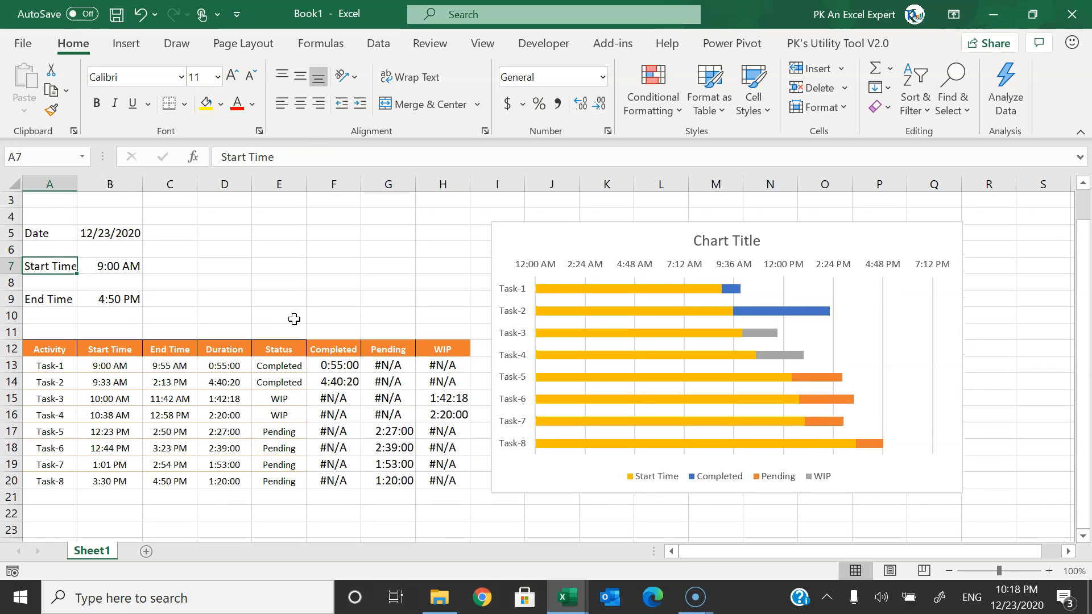
key(Right)
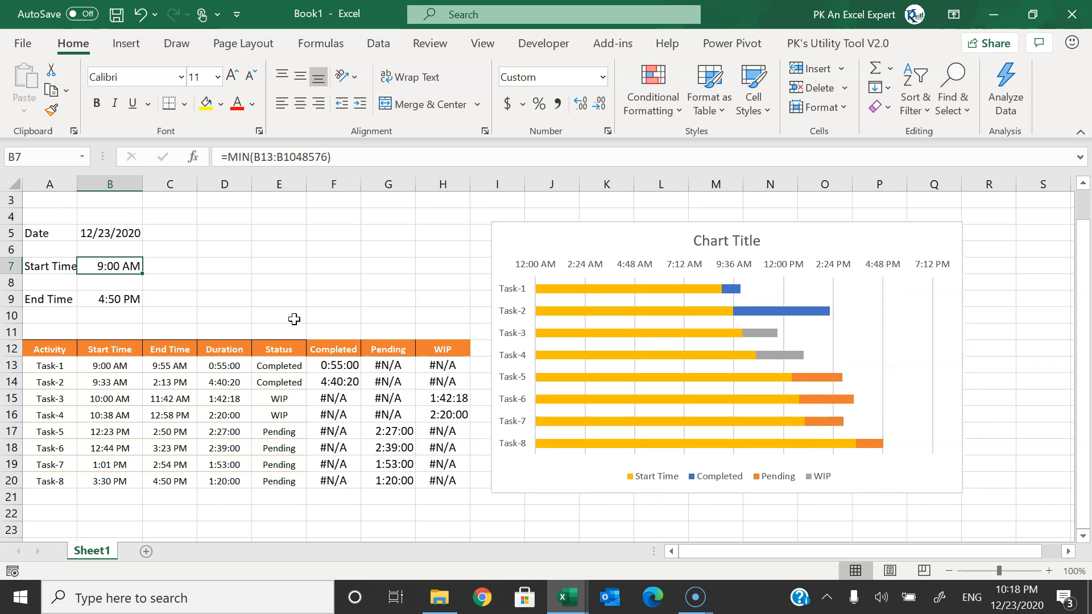
key(Down)
key(Down)
key(Up)
key(Up)
key(Left)
key(Right)
key(Down)
key(Down)
key(Up)
key(Up)
key(Up)
key(Down)
- Open the axis formatting options for the chart's horizontal time axis, ready at the minimum bound
click(630, 265)
right_click(631, 265)
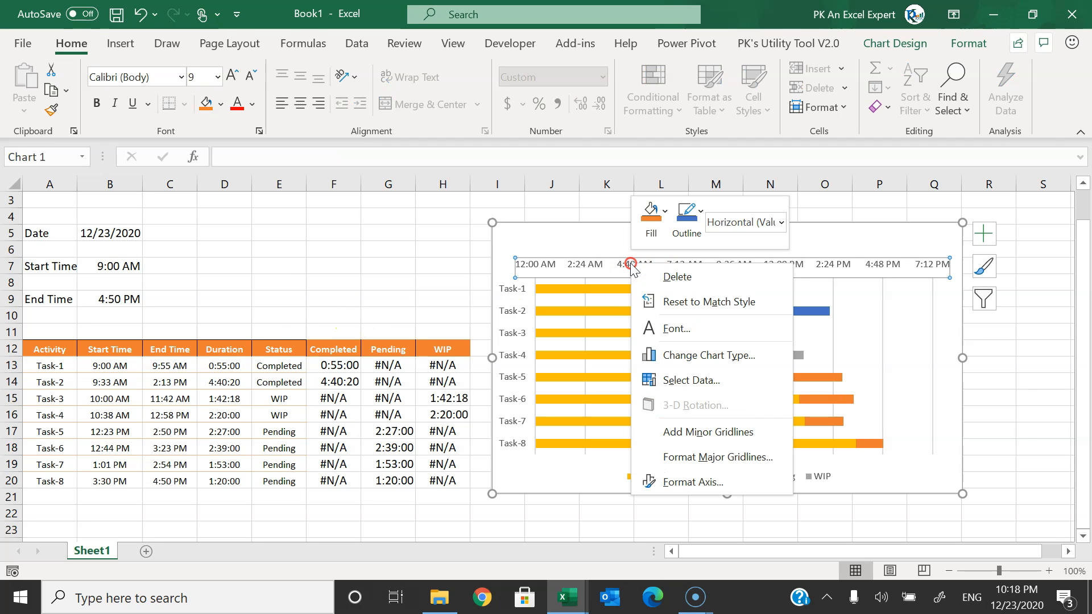
click(705, 482)
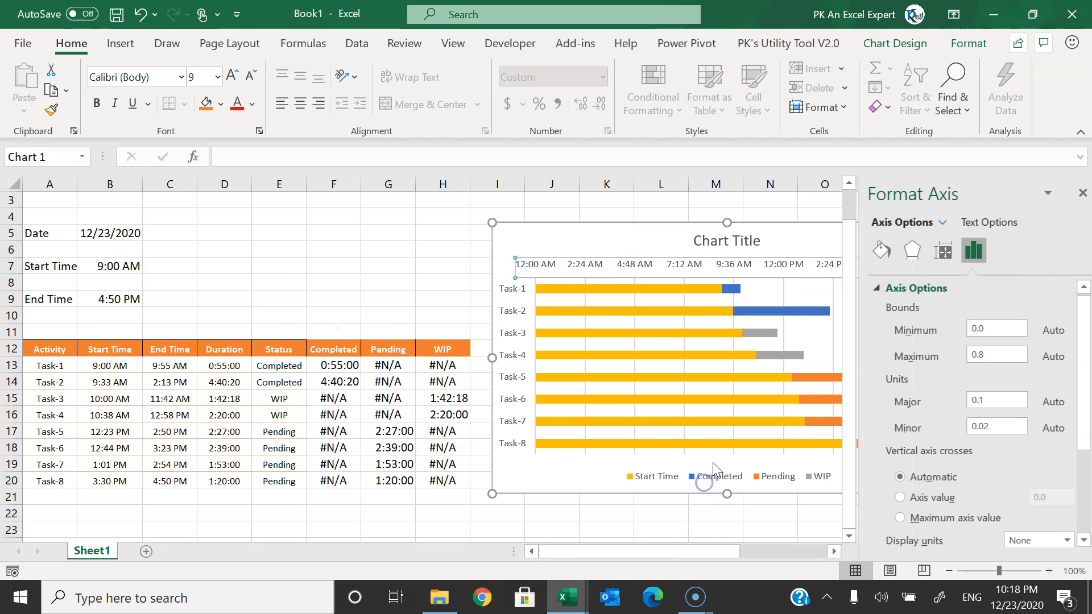
double_click(971, 329)
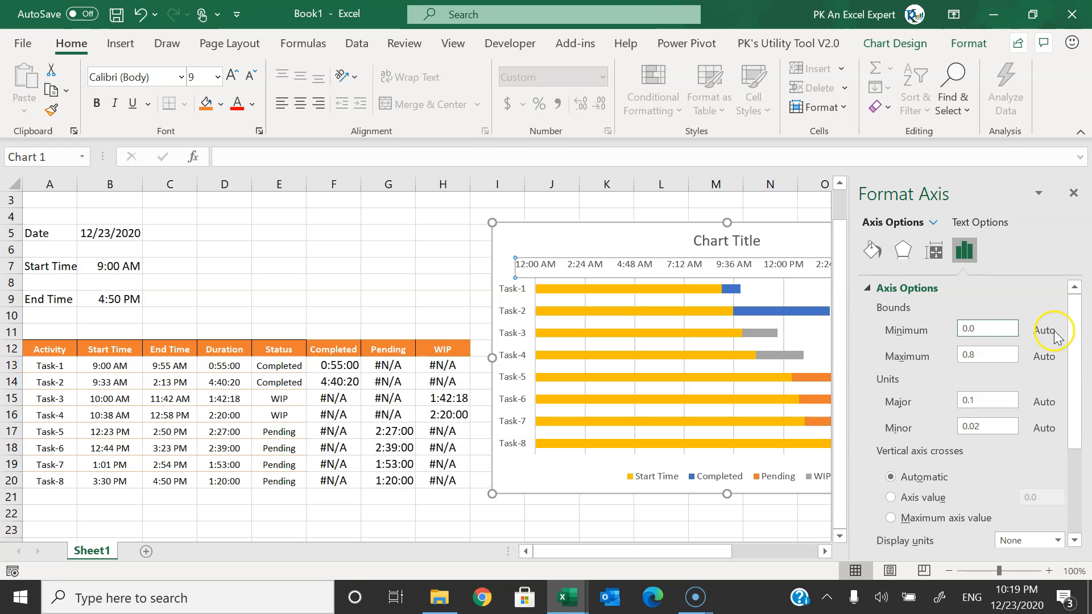
- Copy the start time in B7 and paste it into E6 as values only
click(264, 248)
click(124, 266)
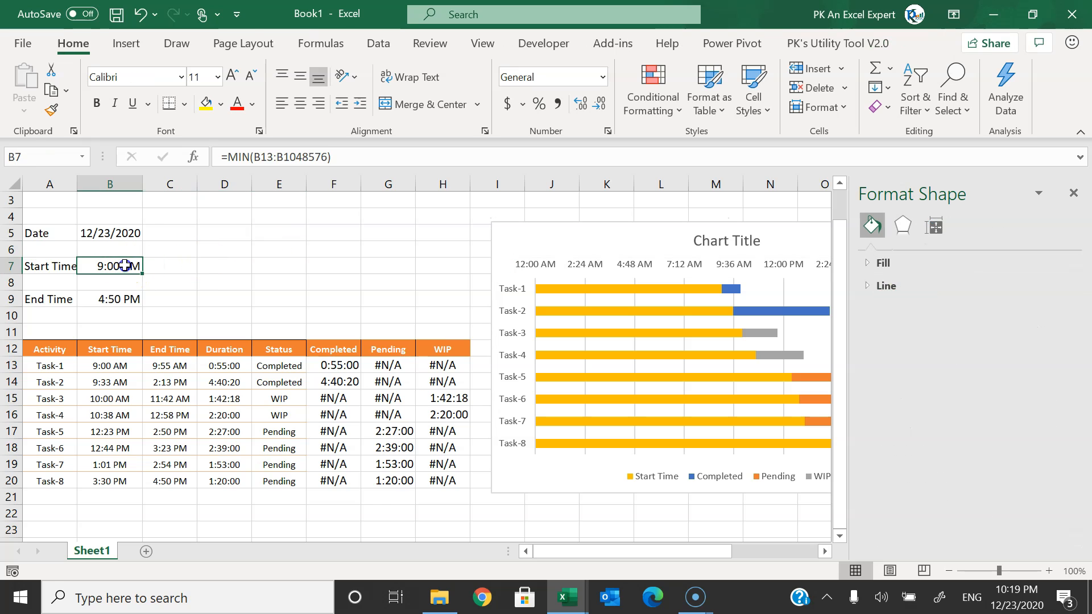
key(ctrl+c)
click(291, 249)
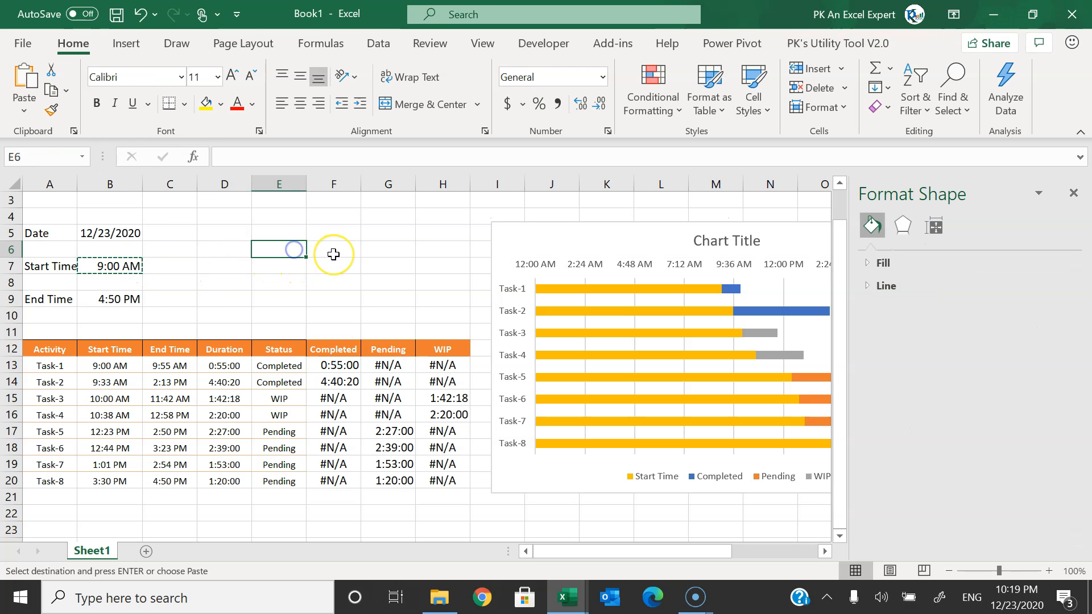
key(alt+e)
key(s)
key(v)
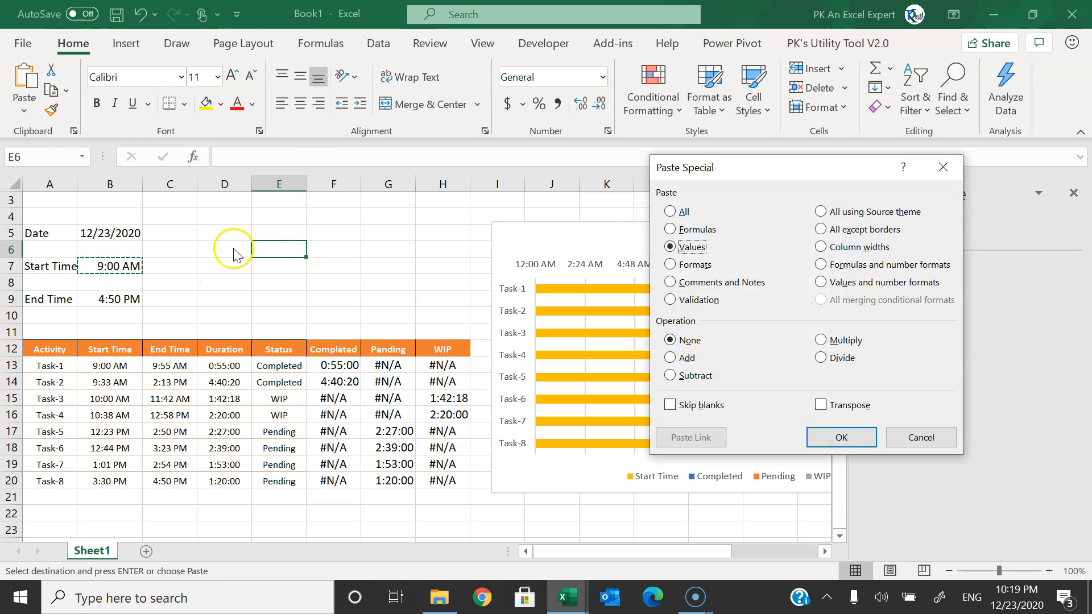
click(841, 438)
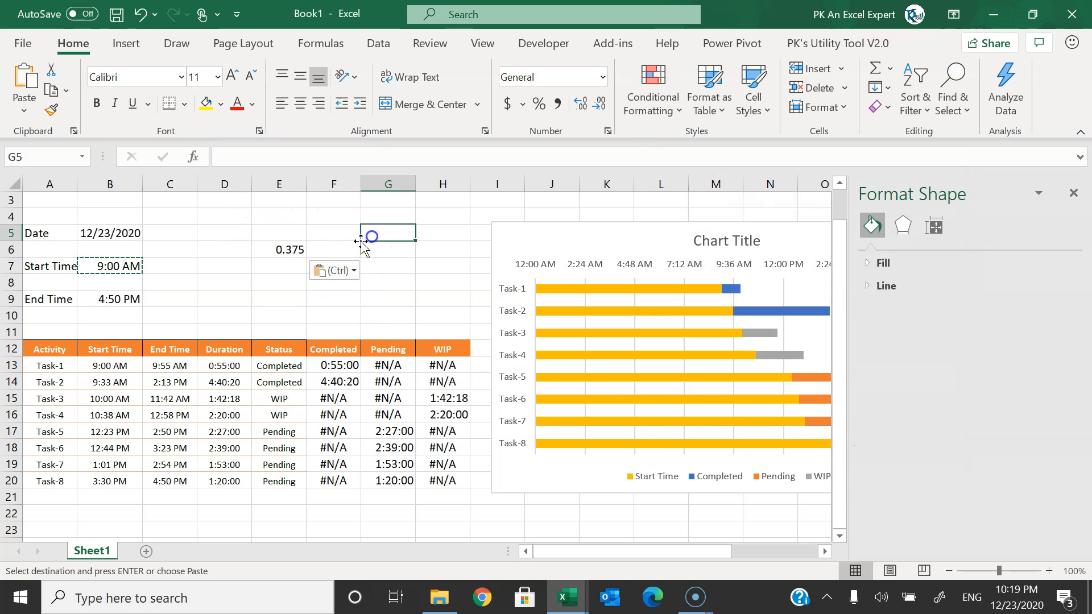
- Apply the General number format to E6 and copy its decimal value
click(284, 251)
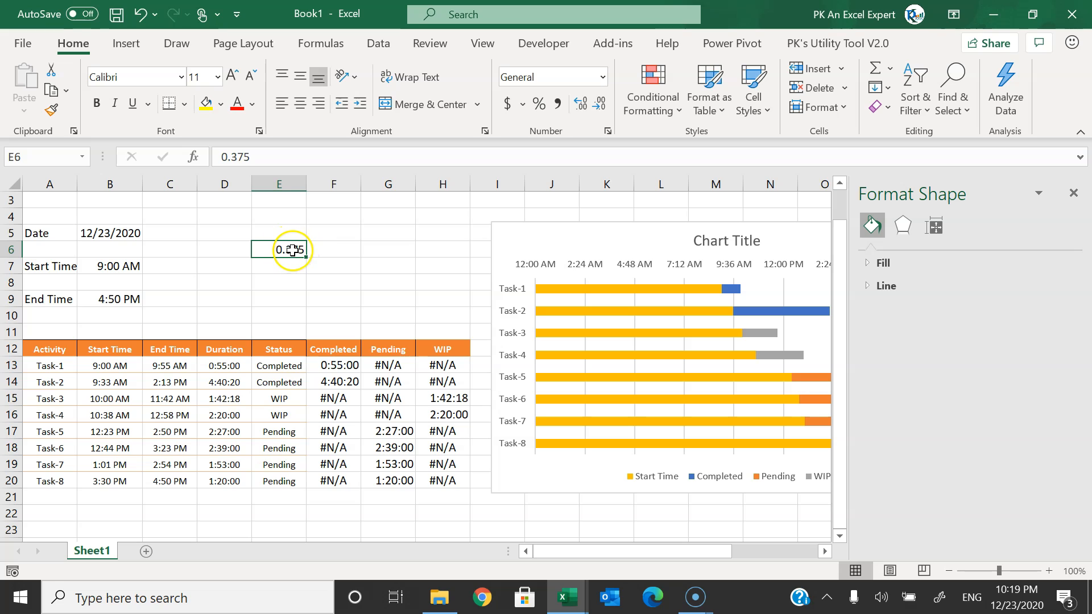
click(603, 76)
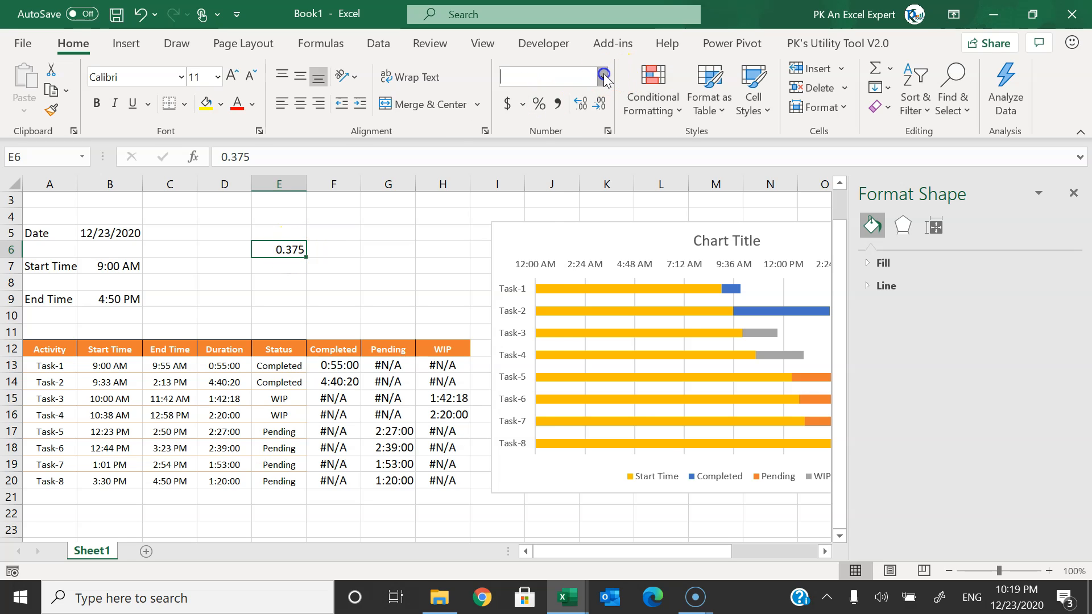
click(588, 102)
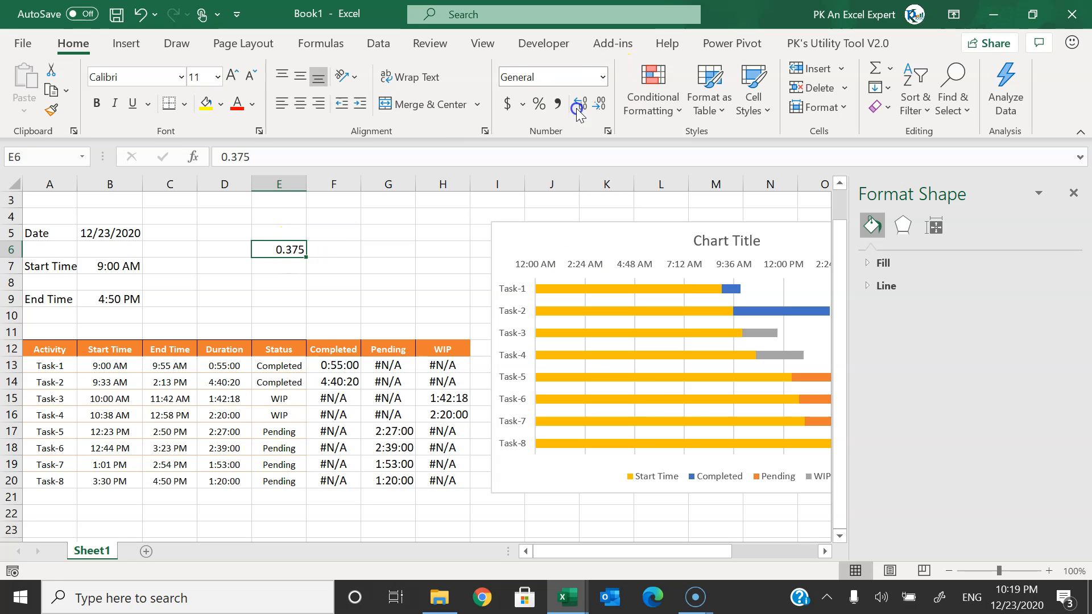
double_click(273, 157)
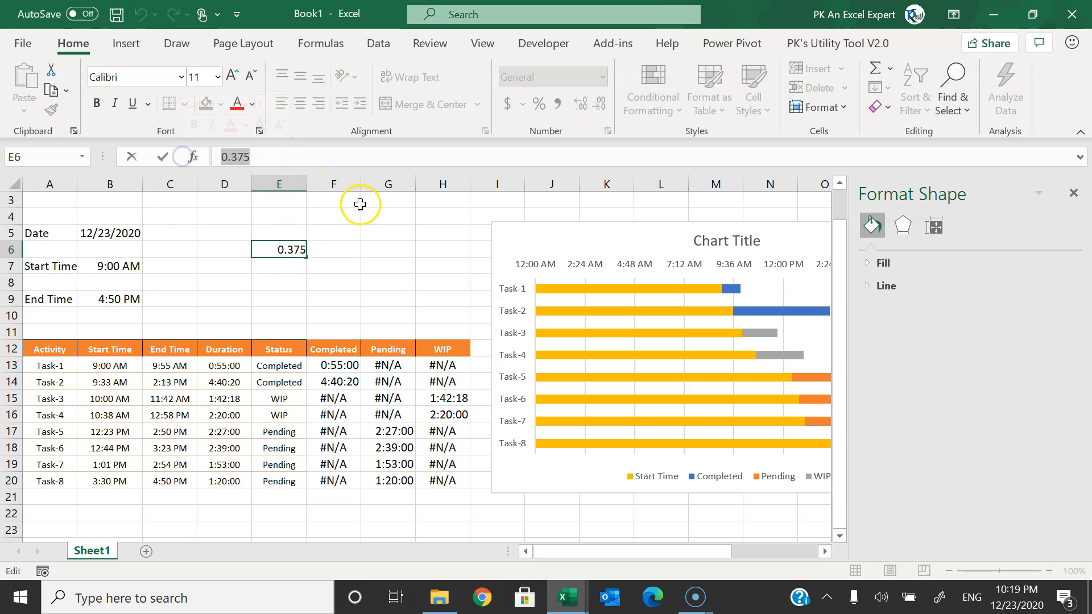
key(Escape)
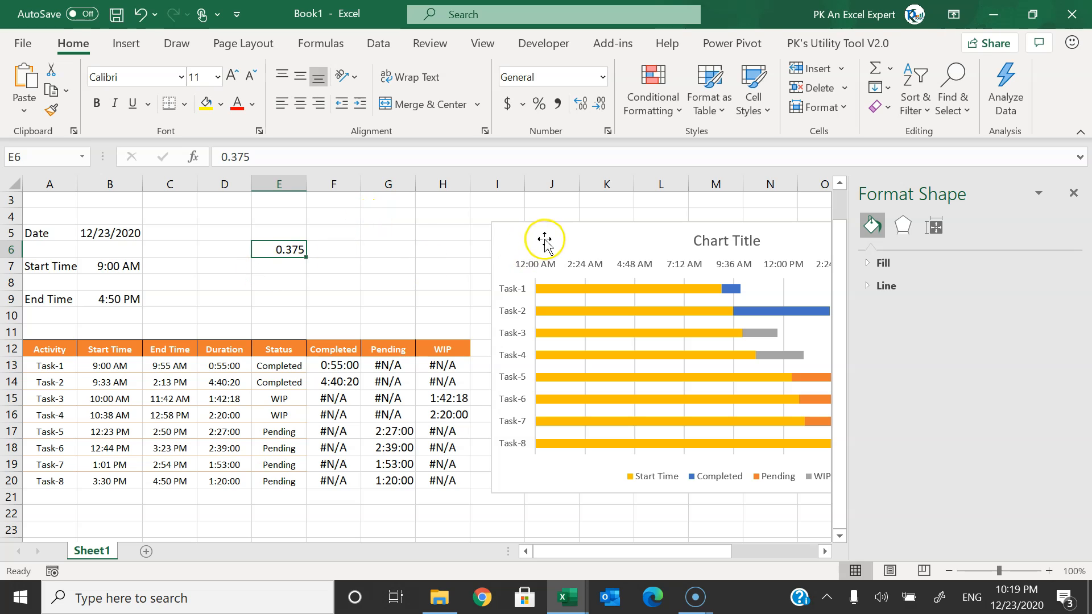
- Set the minimum bound of the chart's horizontal time axis to 0.375
click(567, 260)
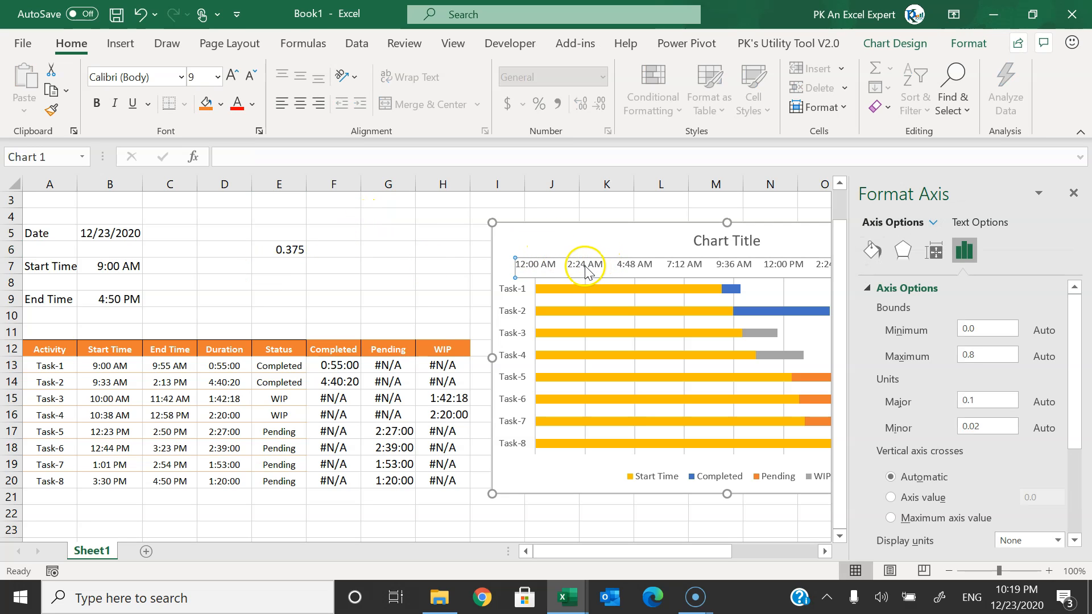
drag(981, 330, 954, 330)
text(0.375)
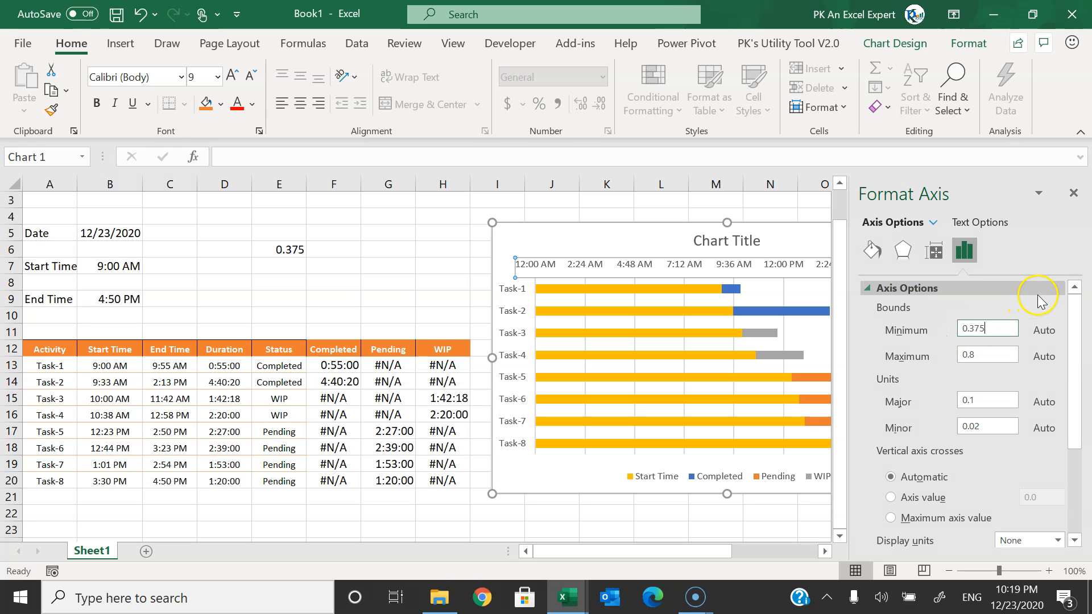
click(996, 354)
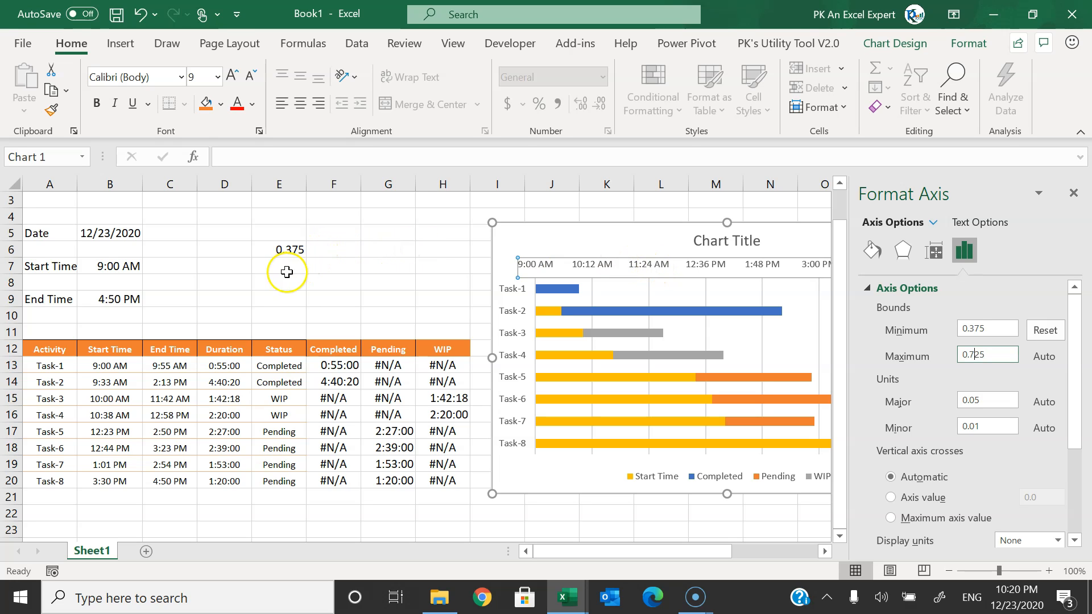
- Enter 1:00:00 in E7 and change its number format to General
click(305, 265)
text(1:00:00)
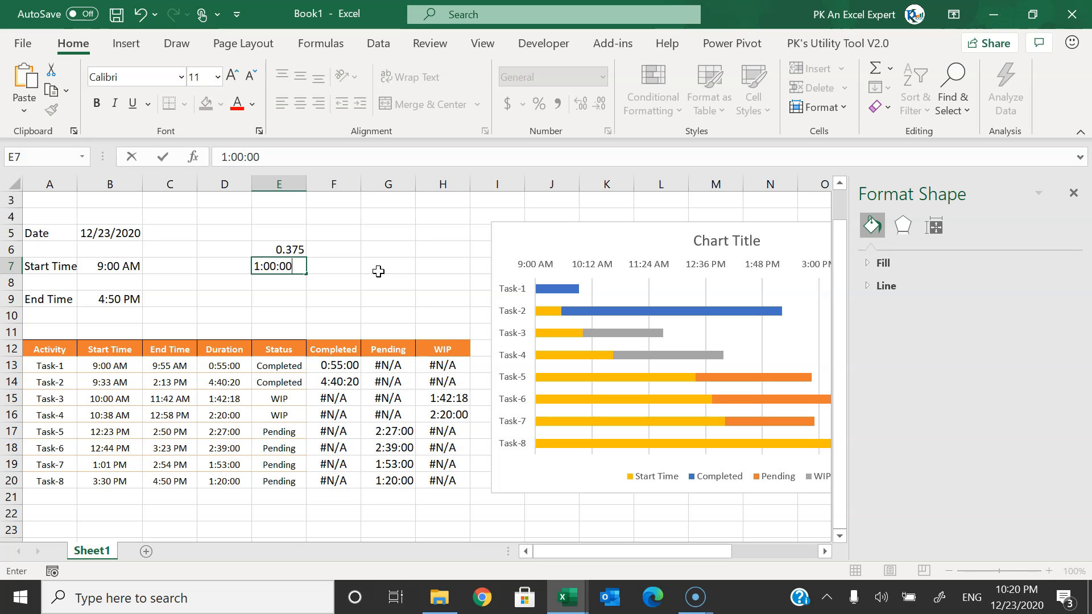
key(Return)
key(Up)
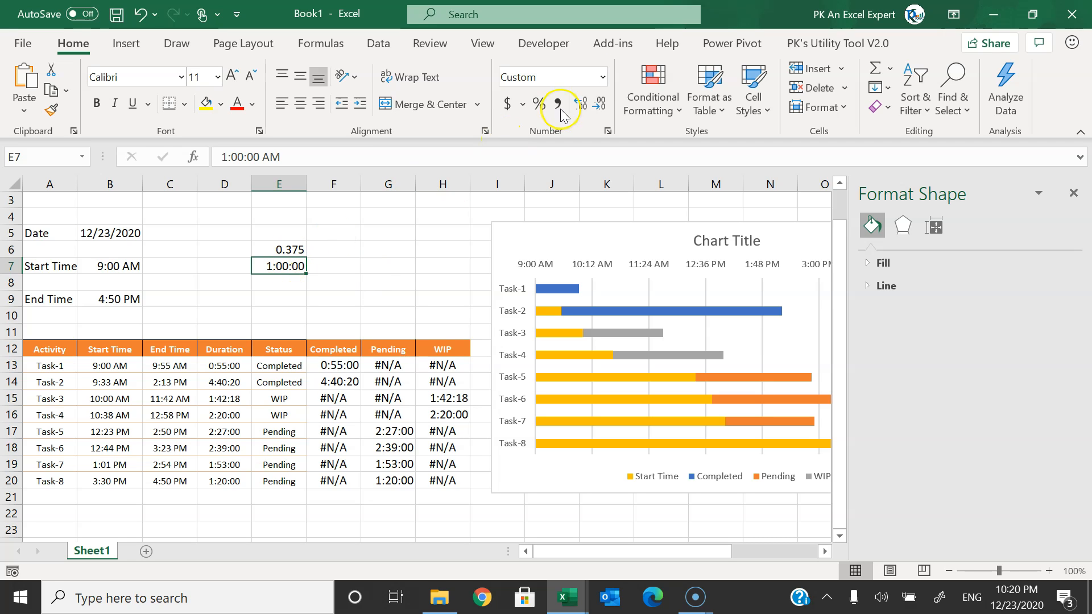
click(602, 75)
click(564, 103)
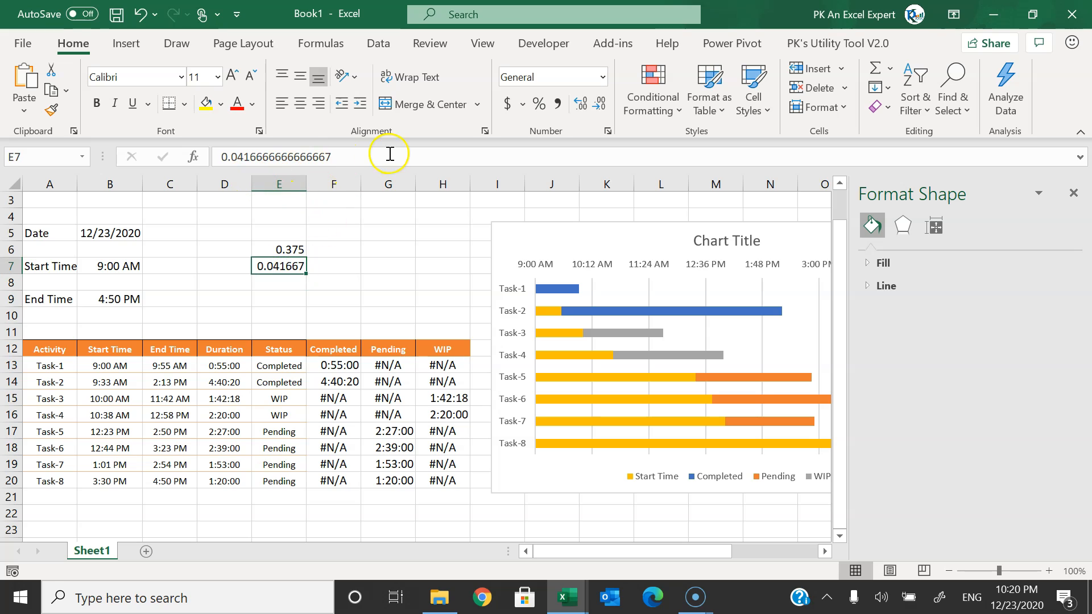
- Copy the full decimal value 0.0416666666666667 from E7 and use it as the horizontal axis's major unit
drag(364, 158, 223, 158)
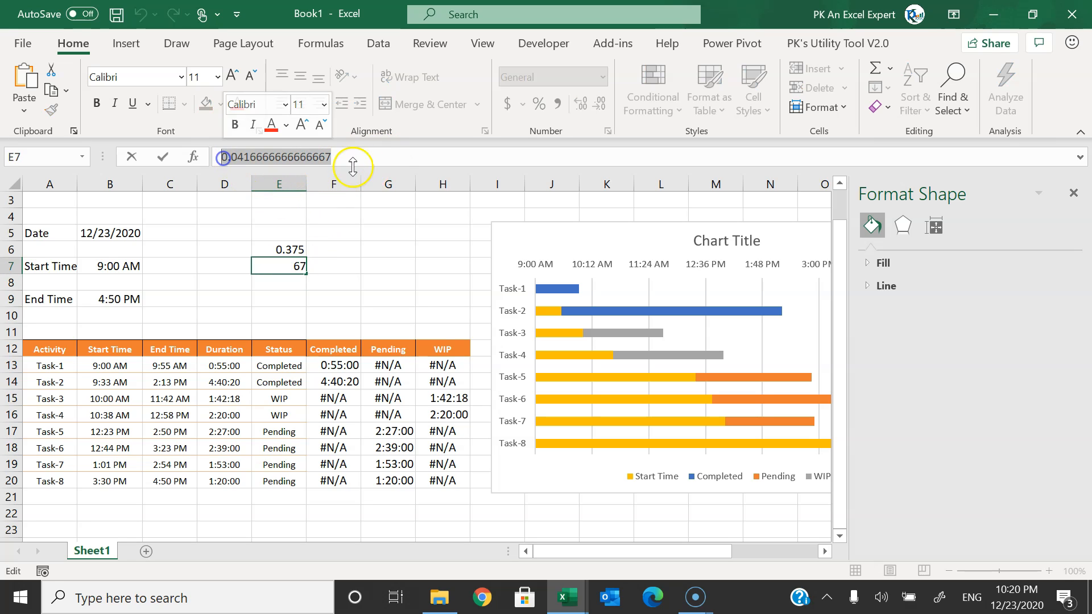
key(Escape)
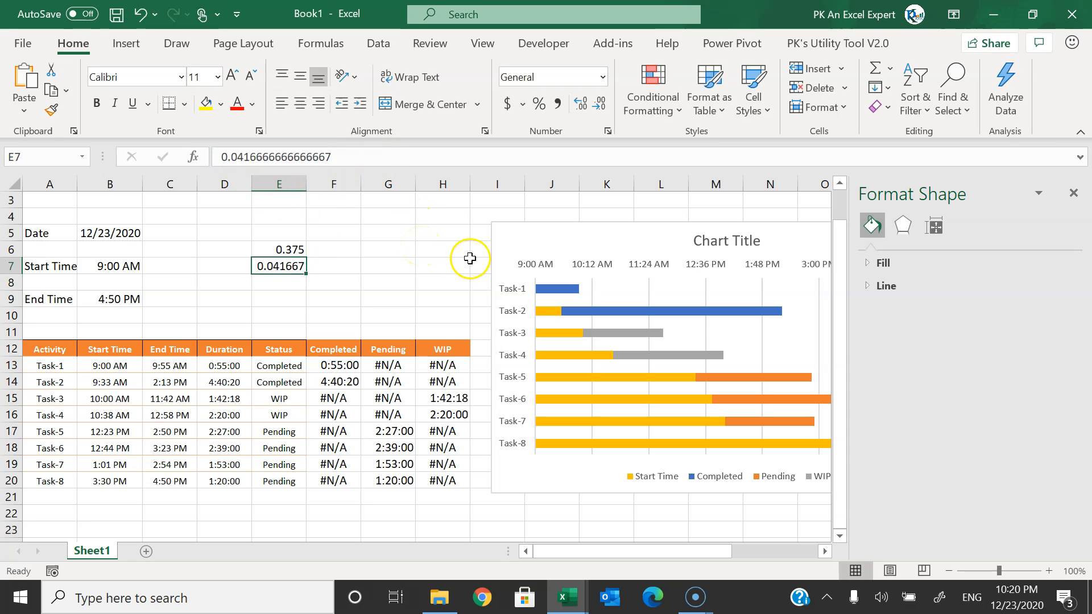
click(597, 265)
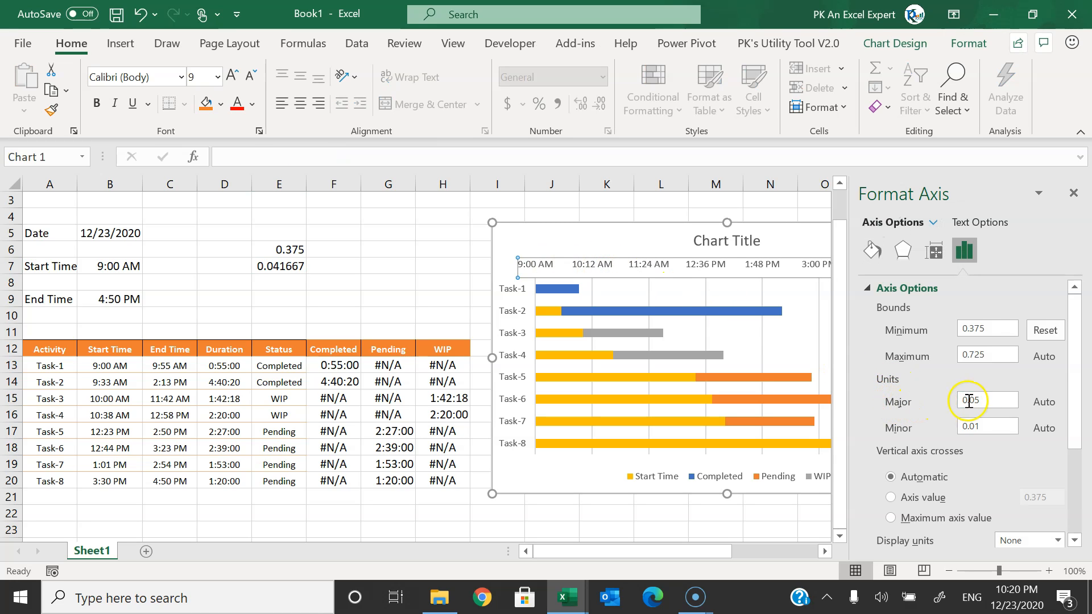
drag(992, 400, 947, 401)
key(ctrl+v)
click(996, 430)
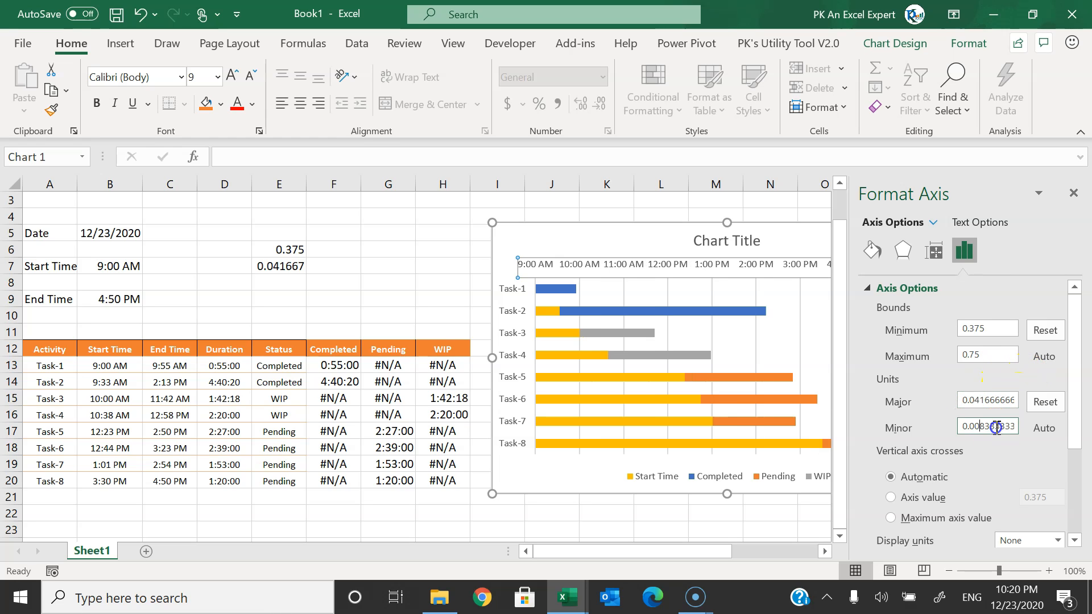
click(1074, 195)
- Widen the chart to the right, extending its edge into column R
click(576, 216)
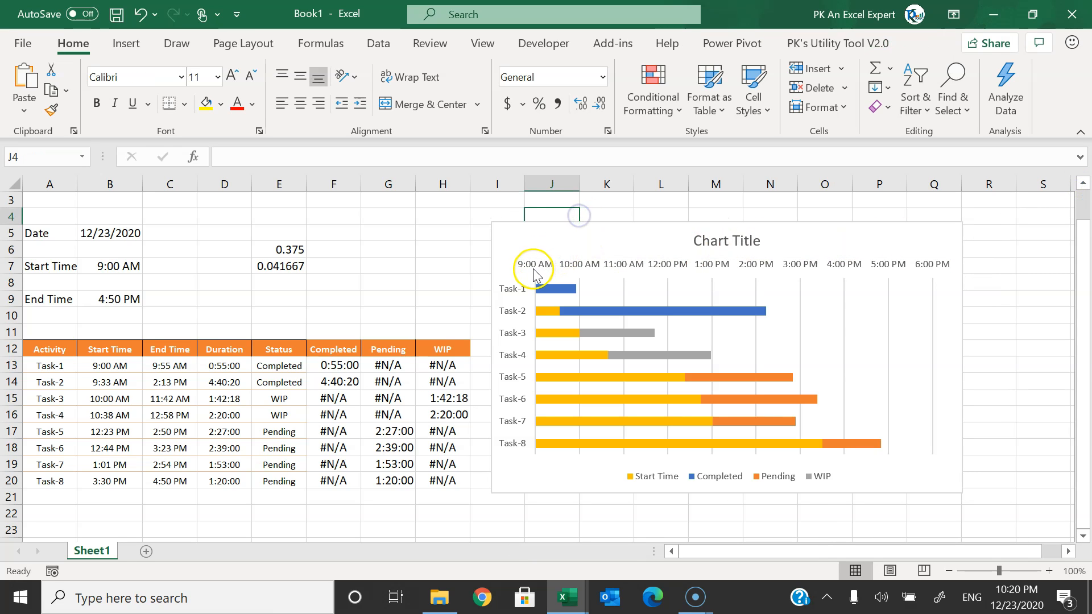
click(962, 336)
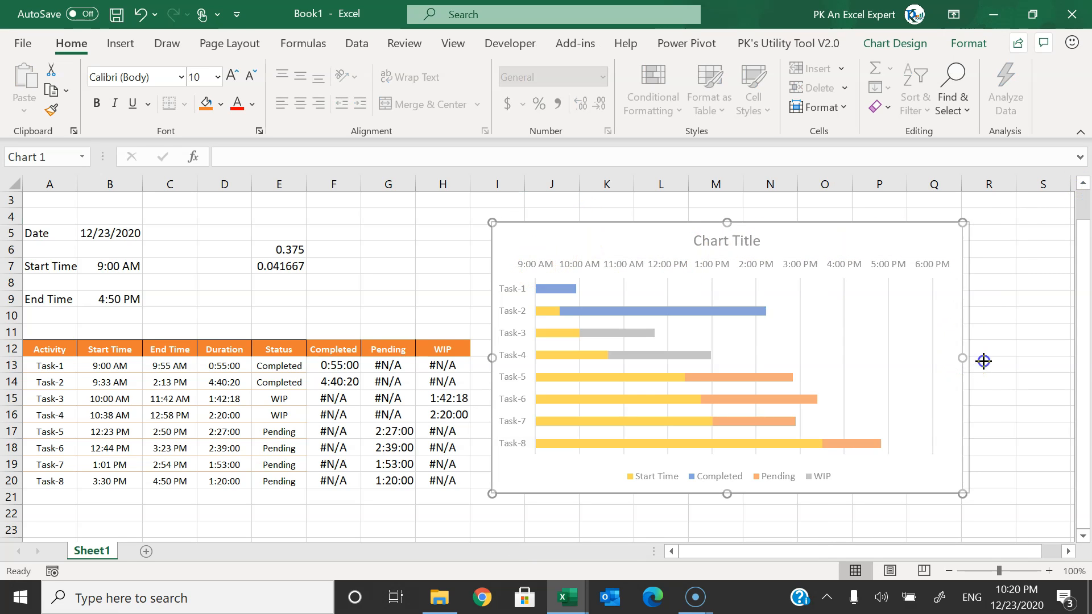
drag(983, 361, 1004, 358)
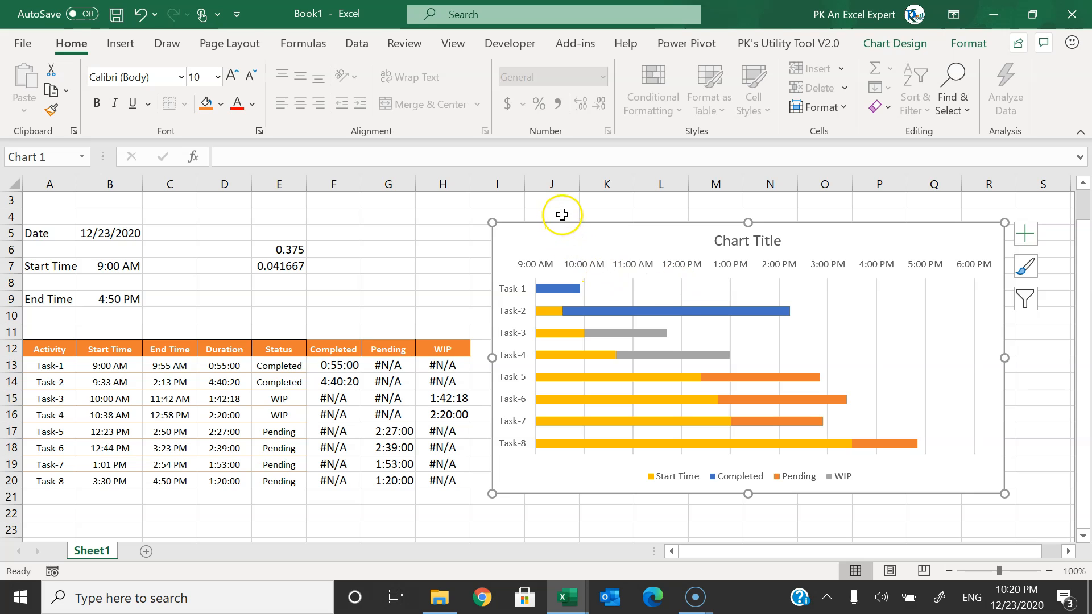
- Remove the fill from the Start Time series so only the status bars are drawn in the chart
click(671, 478)
click(671, 477)
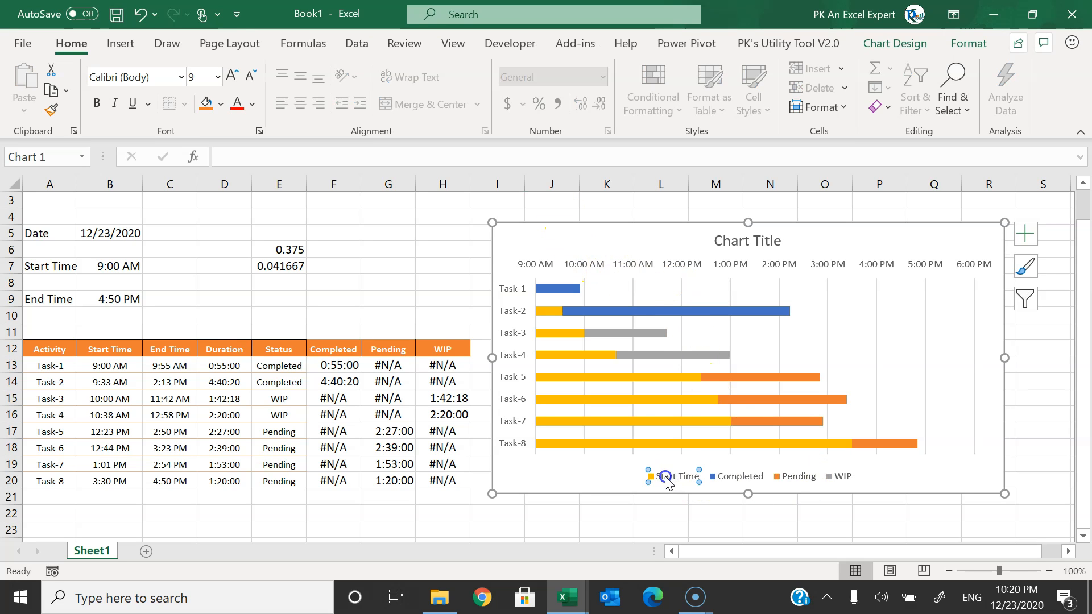
click(588, 380)
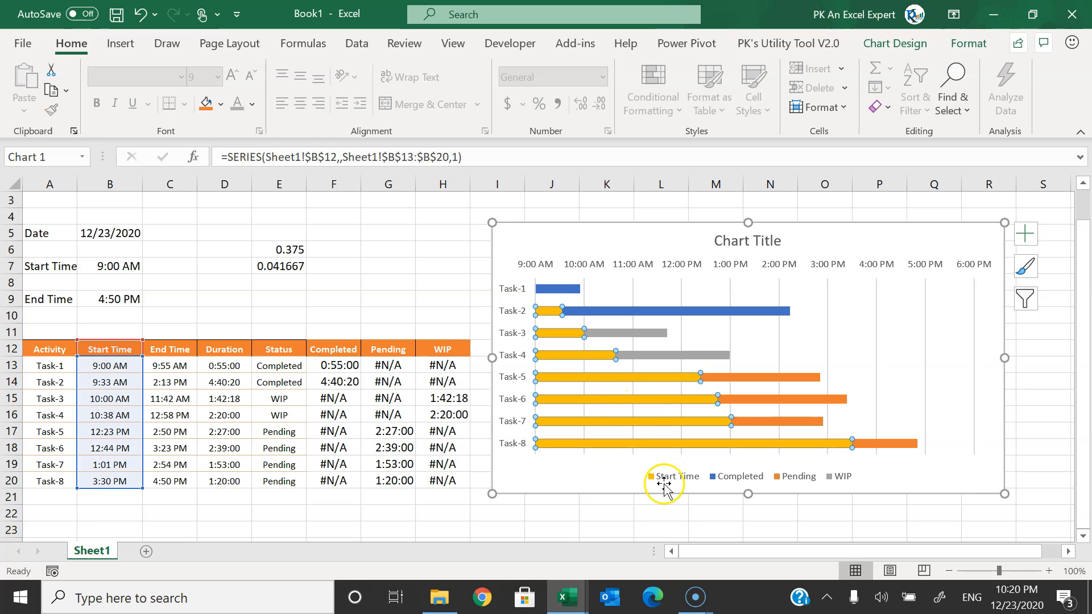
click(969, 43)
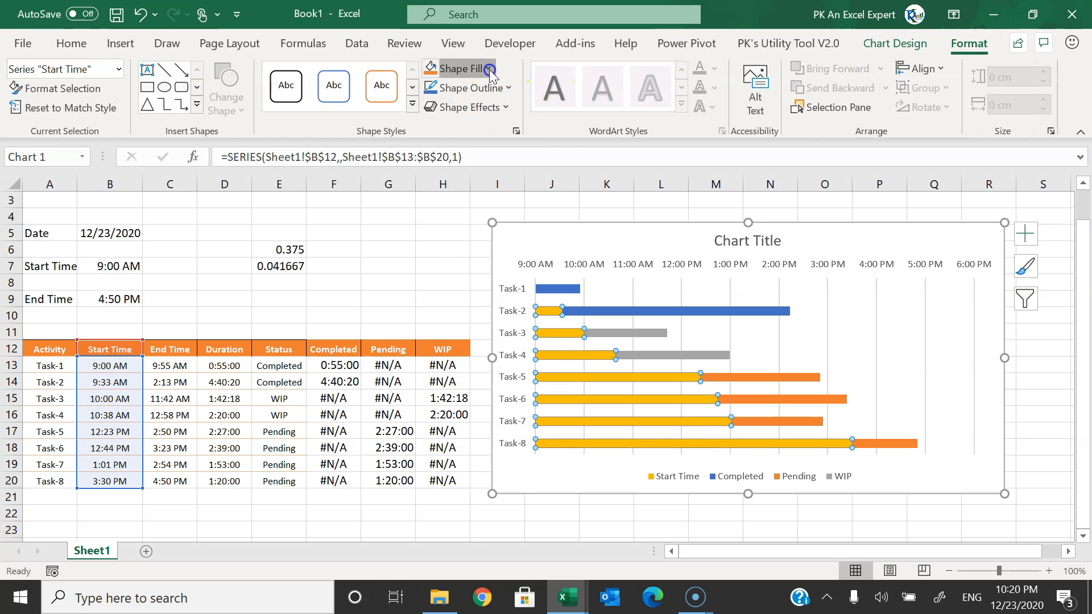
click(458, 68)
click(473, 279)
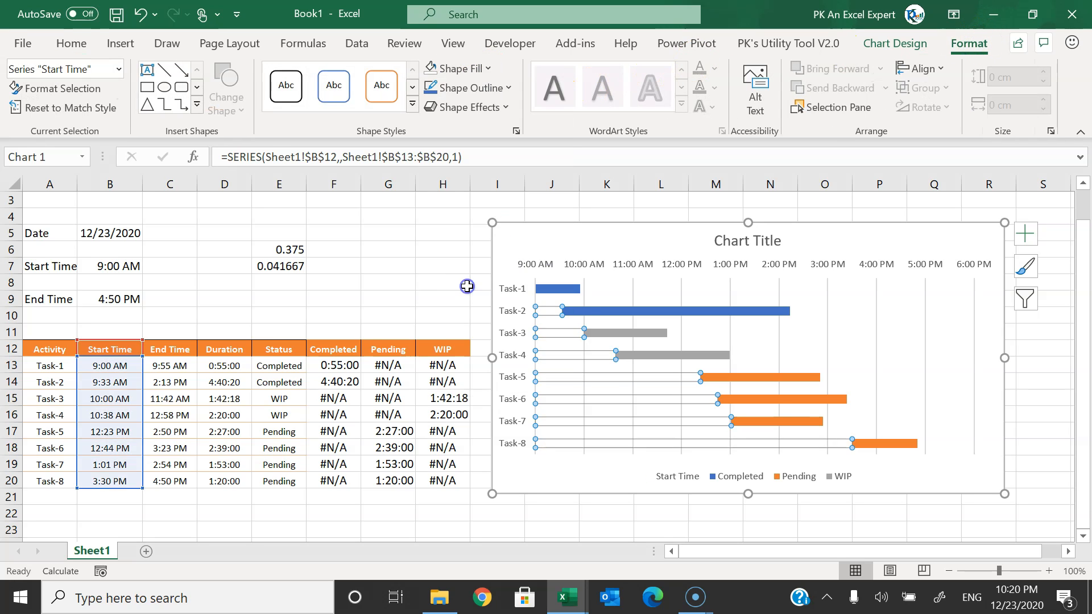
- Delete the Start Time entry from the chart's legend
click(680, 478)
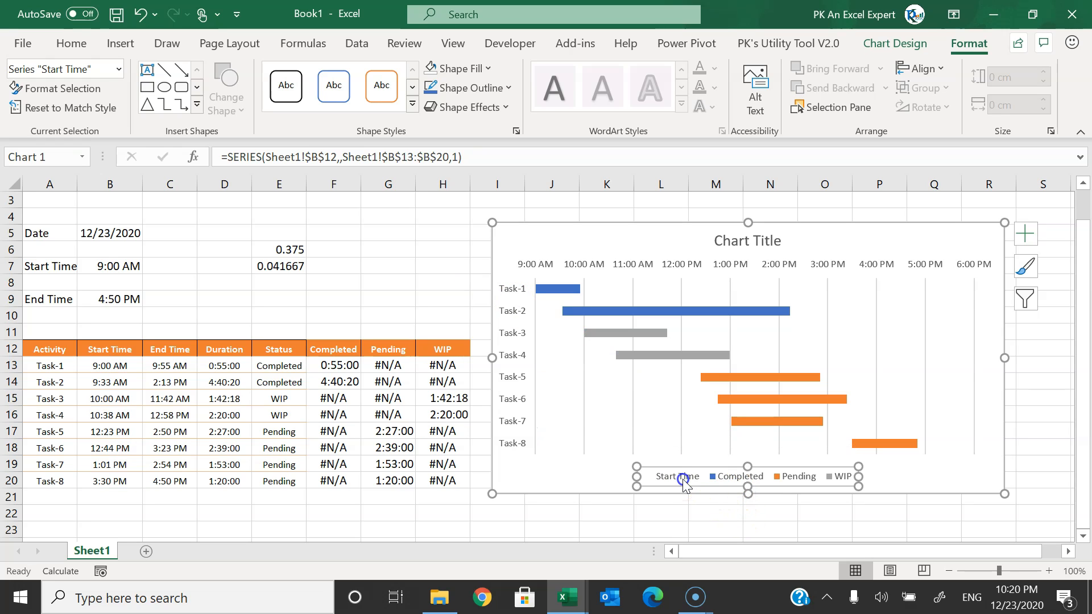
double_click(675, 481)
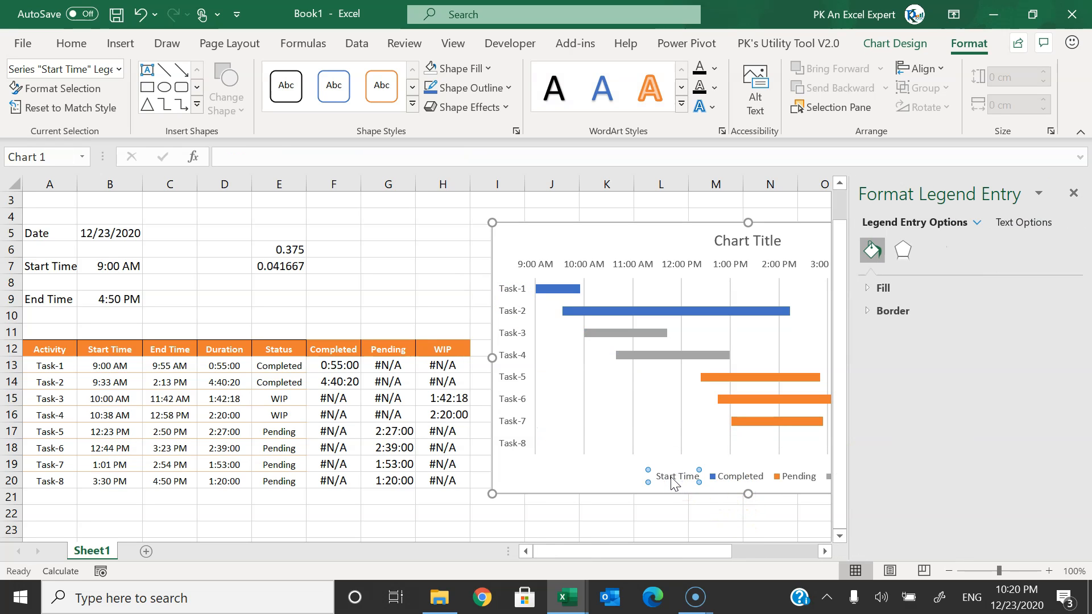
key(Delete)
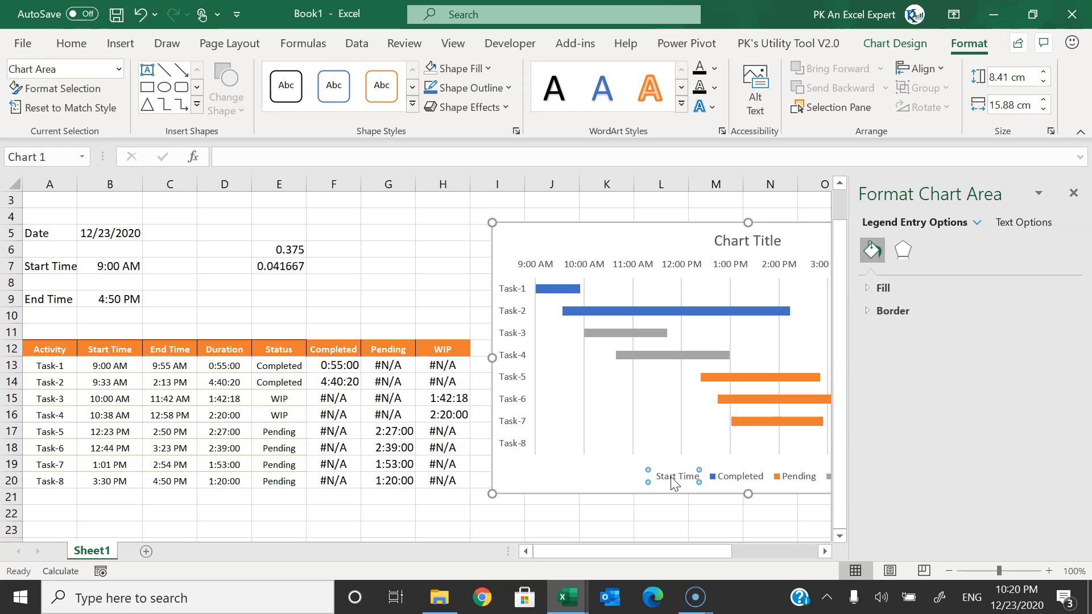
click(1074, 193)
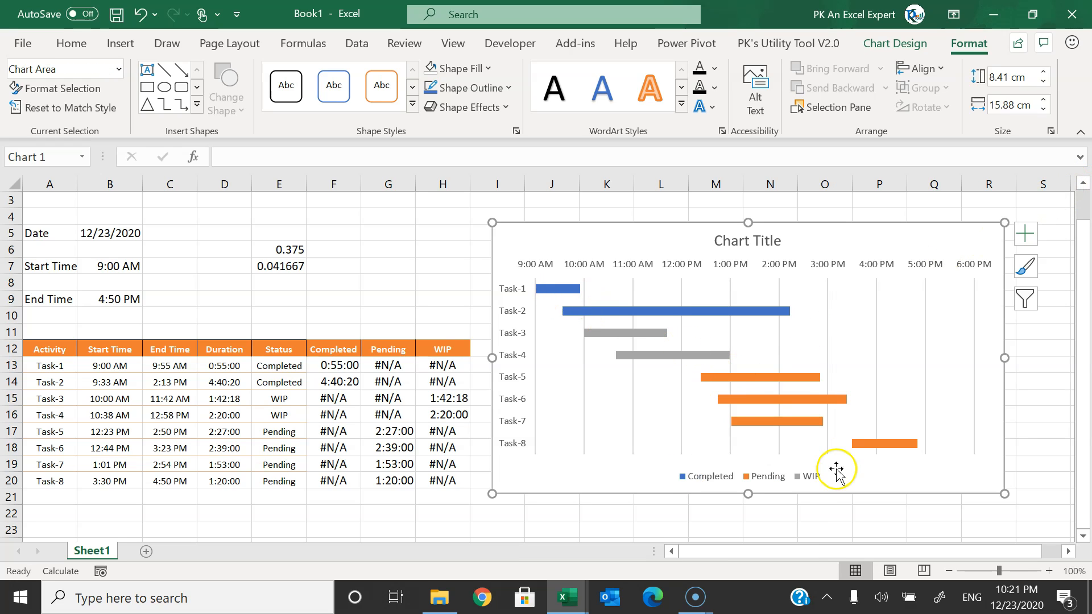
- Fill the chart's Completed bars with standard light green and the WIP bars with standard dark red
click(661, 311)
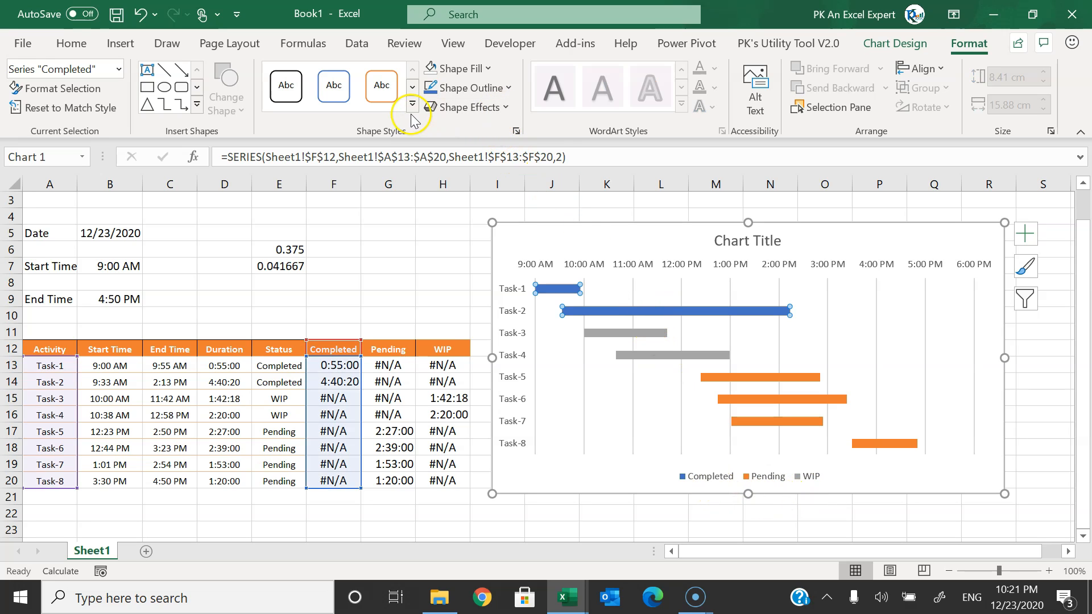
click(488, 68)
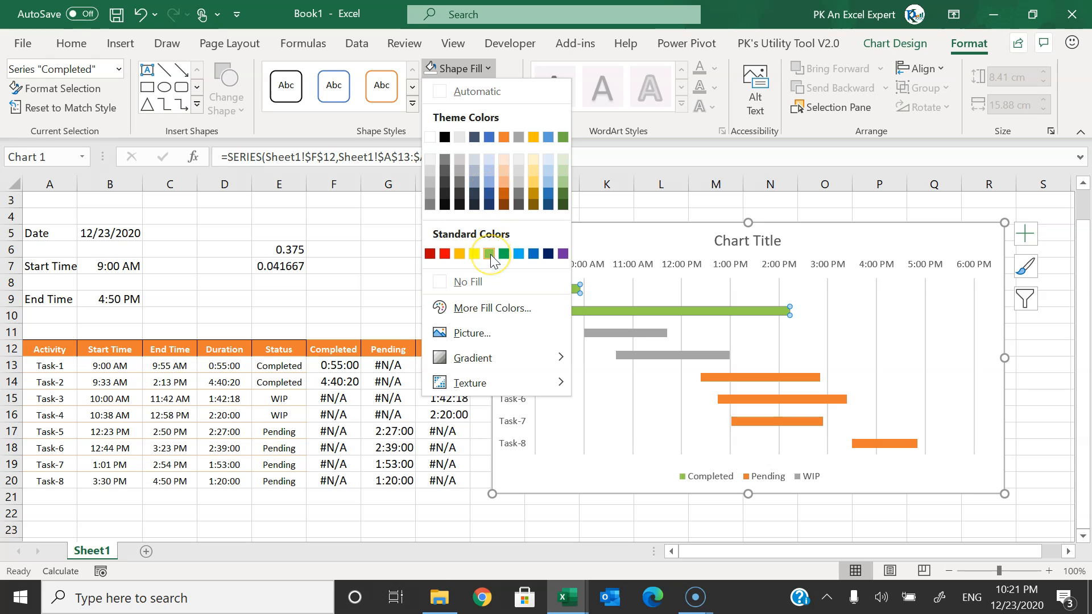
click(489, 254)
click(629, 335)
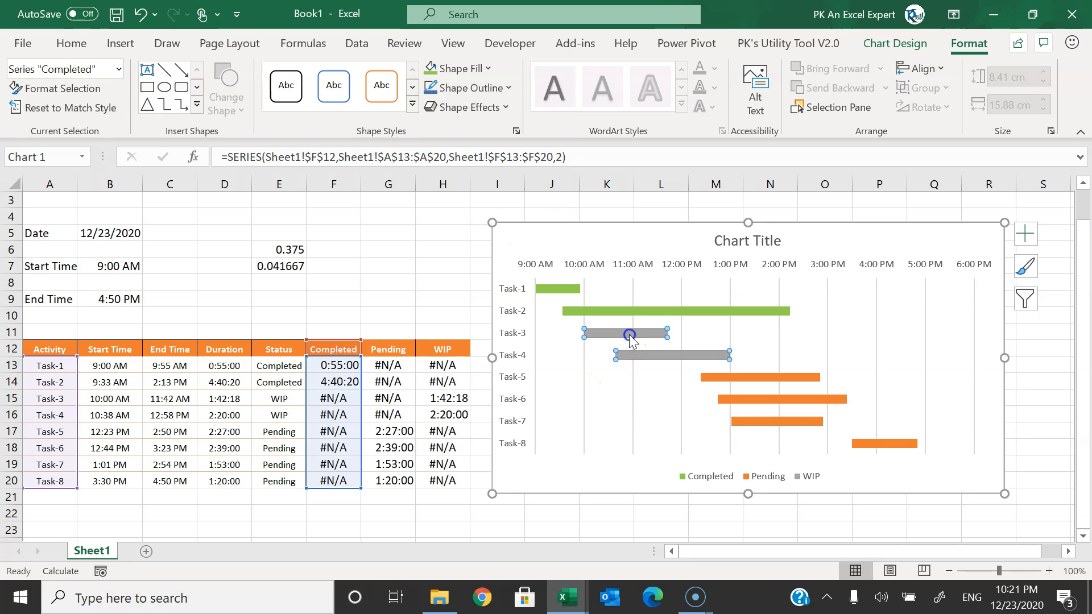
click(488, 68)
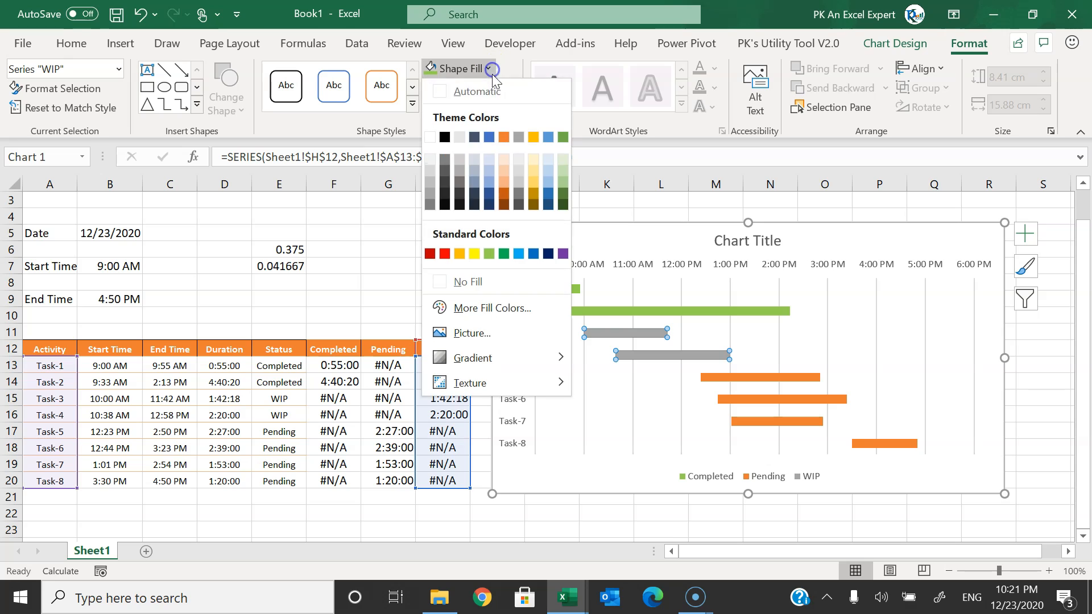
click(430, 255)
- Fill the Pending bars with standard orange and apply the second bevelled preset shape effect to them
click(749, 377)
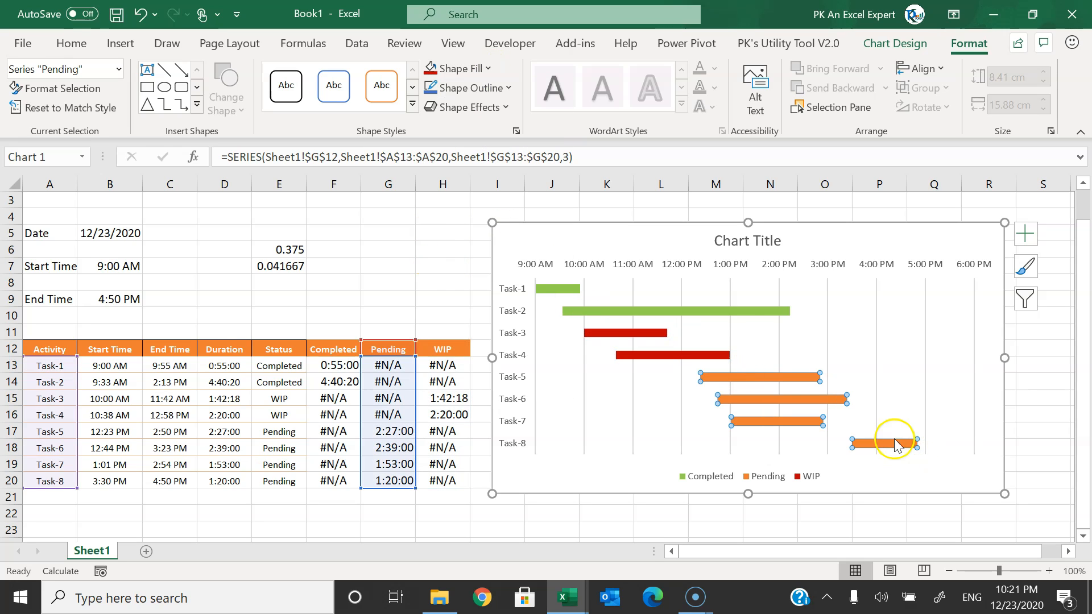
click(488, 68)
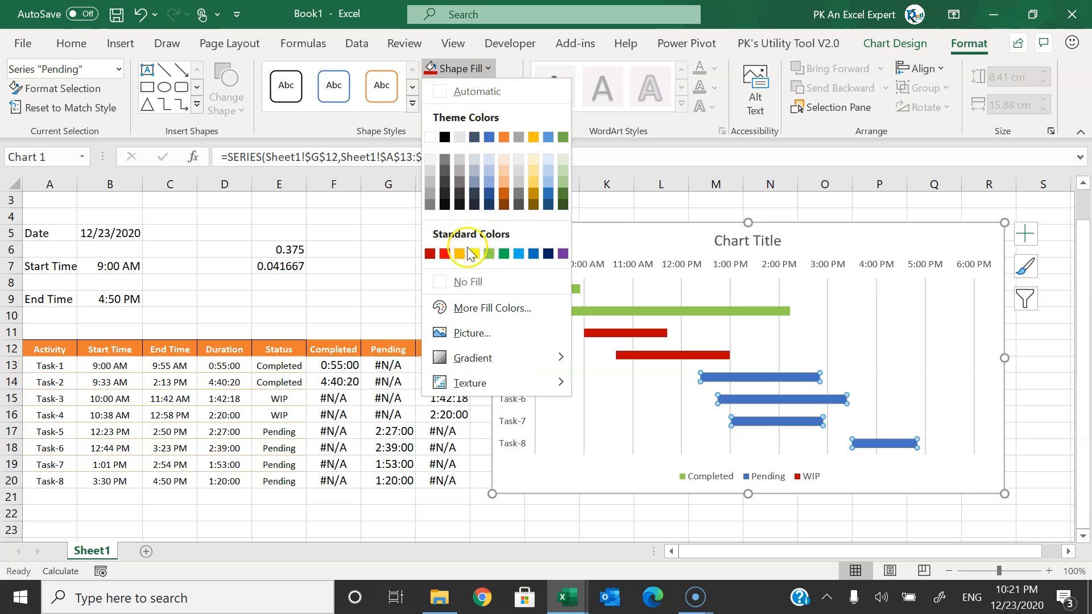
click(461, 256)
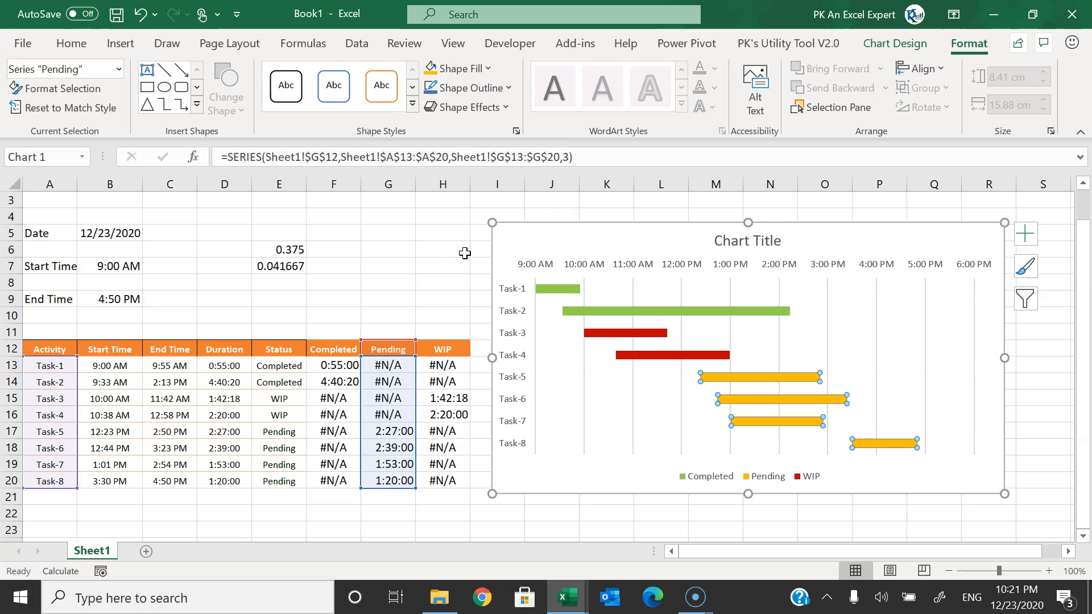
click(506, 108)
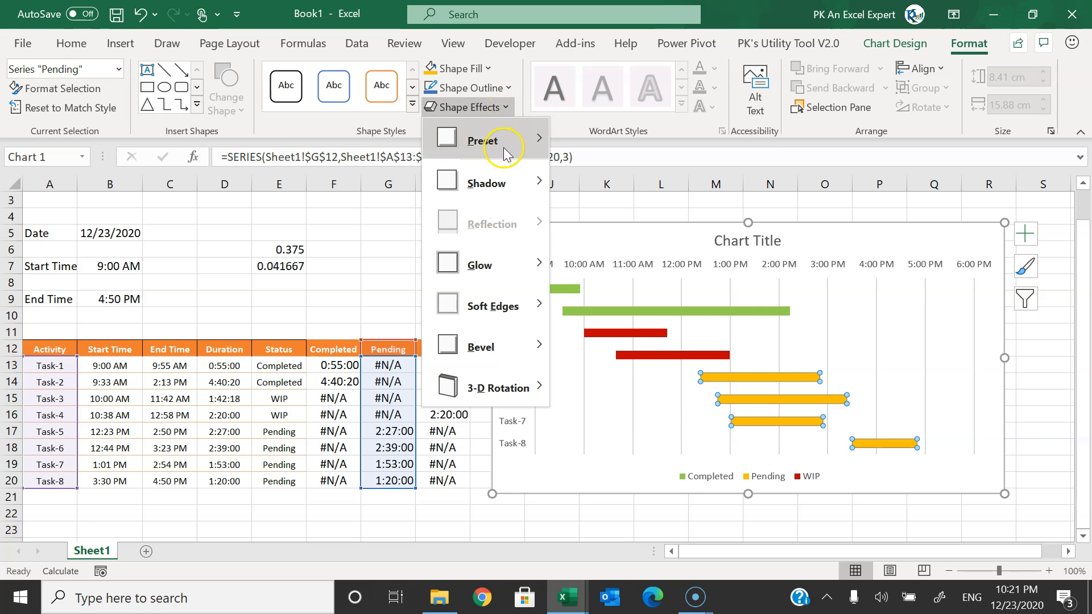
mouse_move(509, 152)
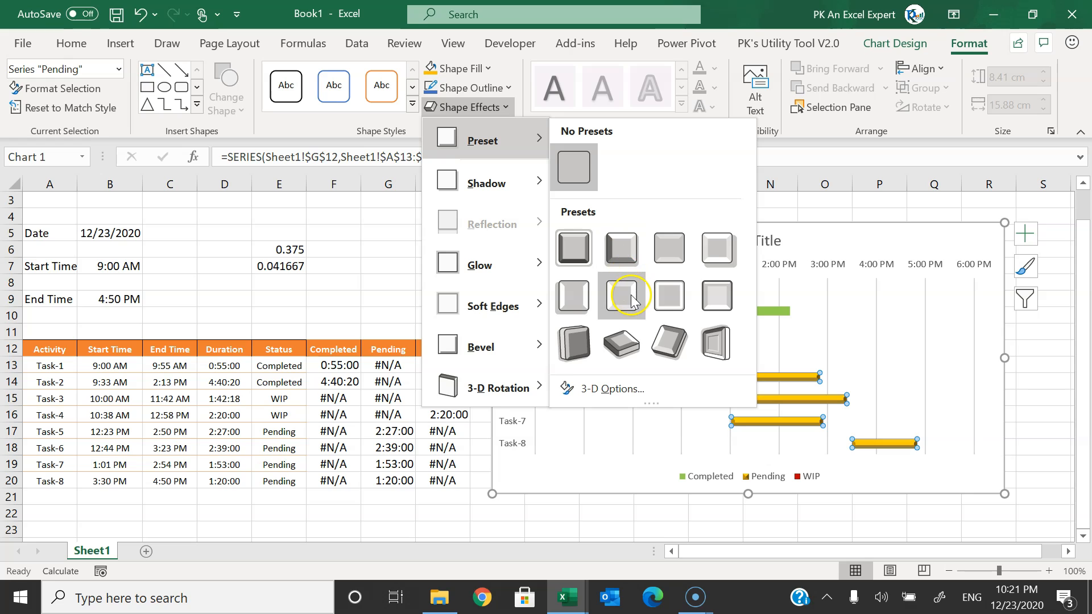
click(626, 253)
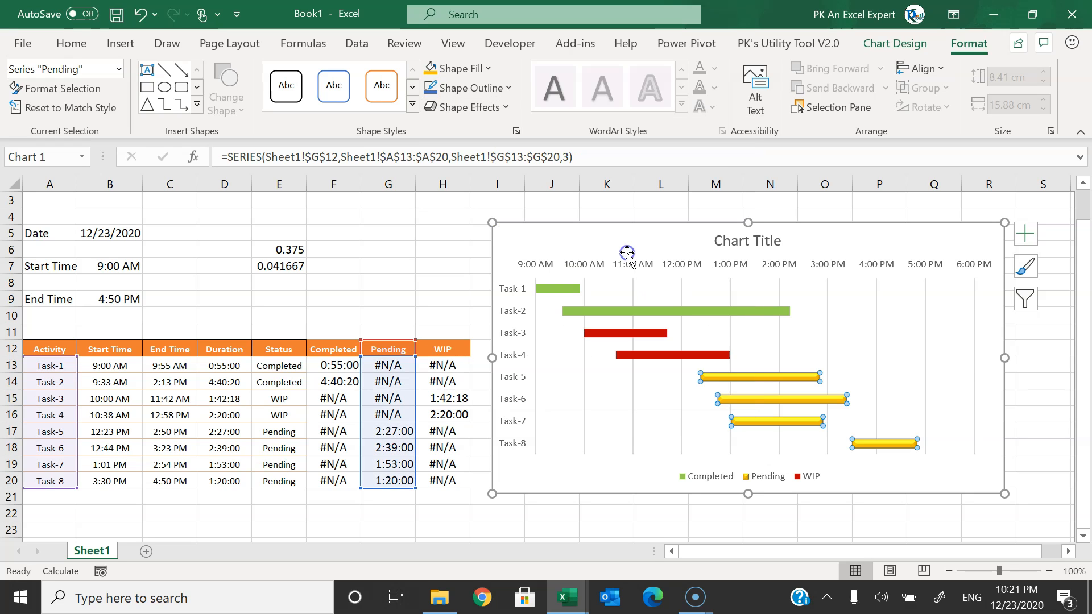
- Apply the second bevelled preset shape effect to the WIP and Completed series as well
click(668, 356)
click(483, 107)
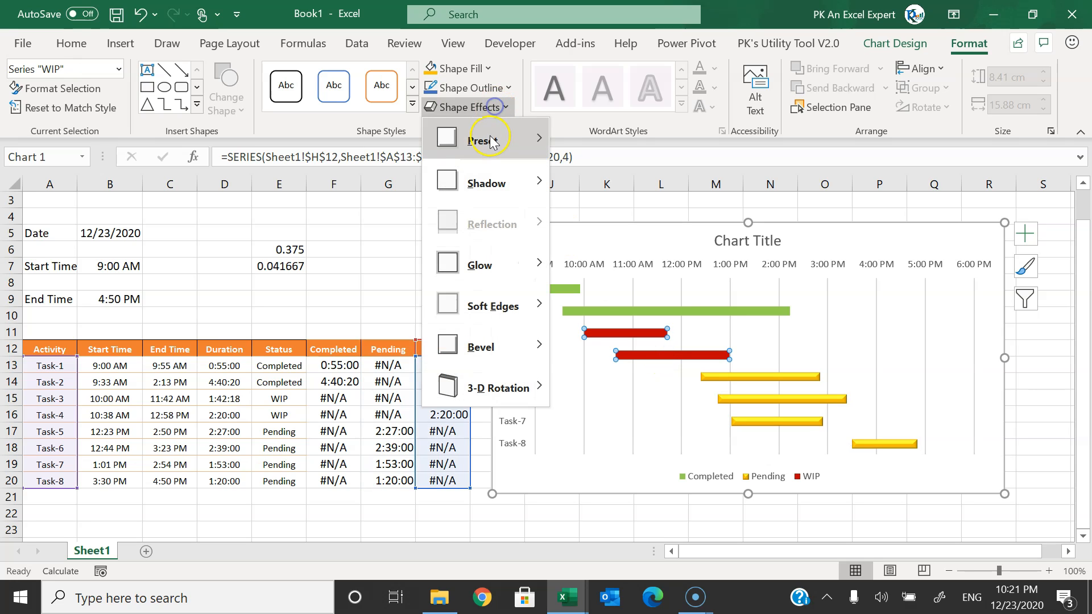
click(521, 146)
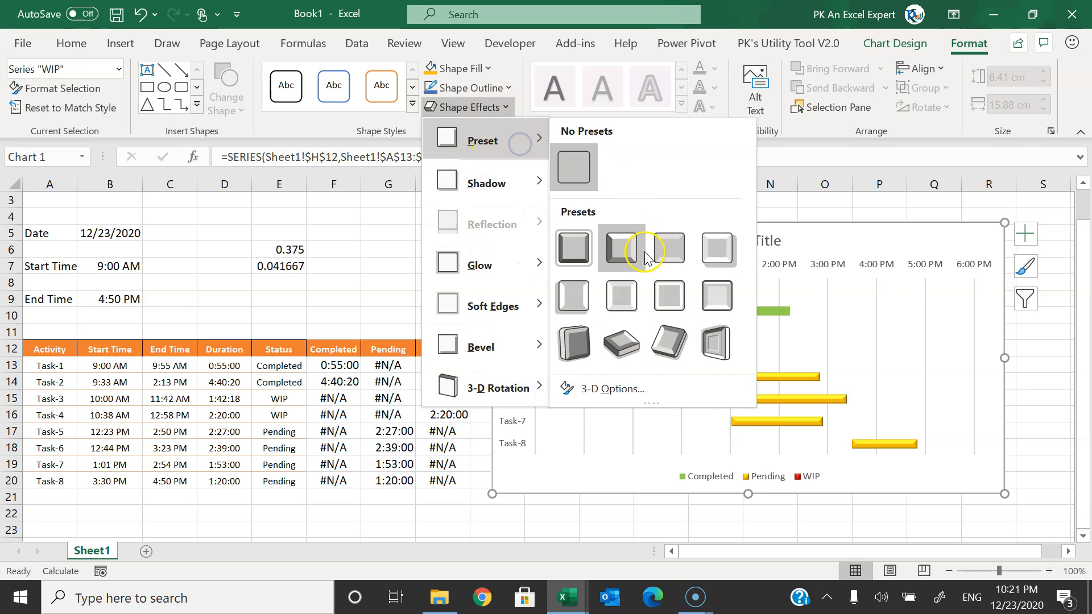
click(627, 253)
click(612, 312)
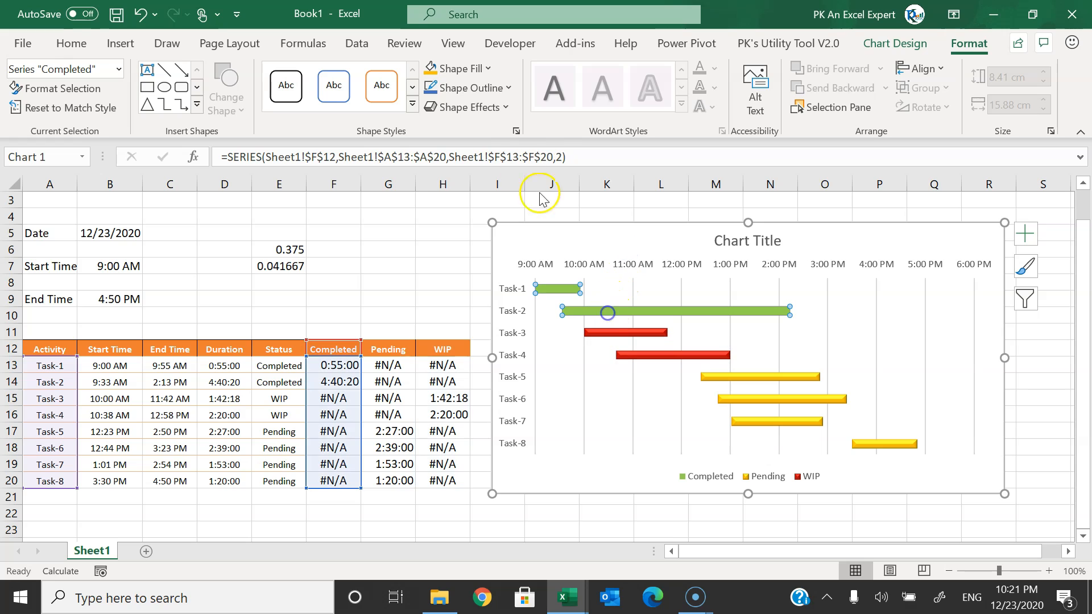
click(484, 107)
click(500, 141)
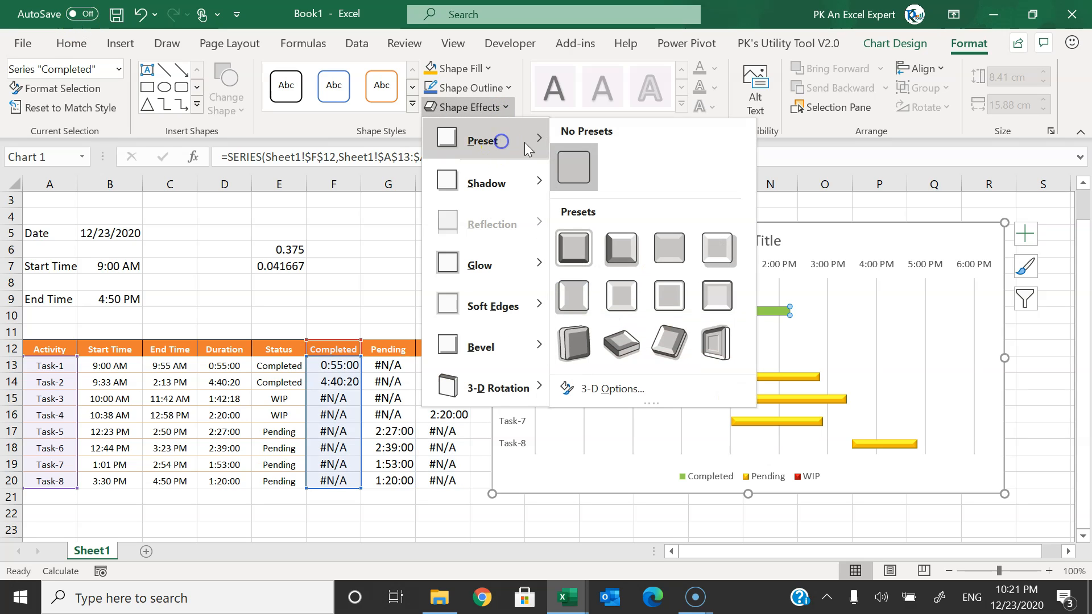
click(621, 248)
click(857, 233)
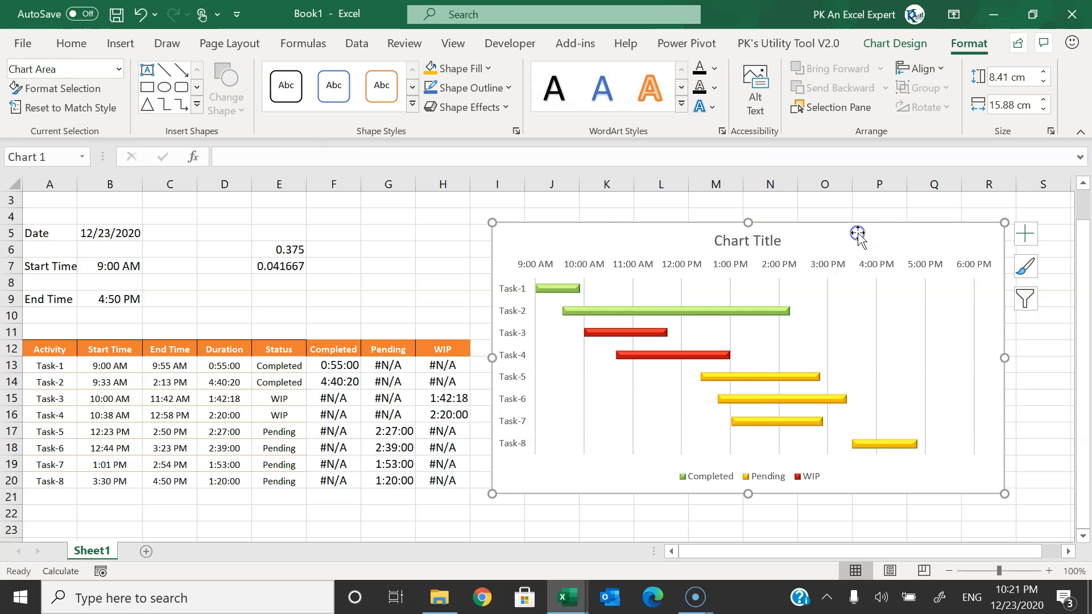
- Thicken the chart's bars by setting the series gap width to 90%
click(705, 315)
right_click(707, 312)
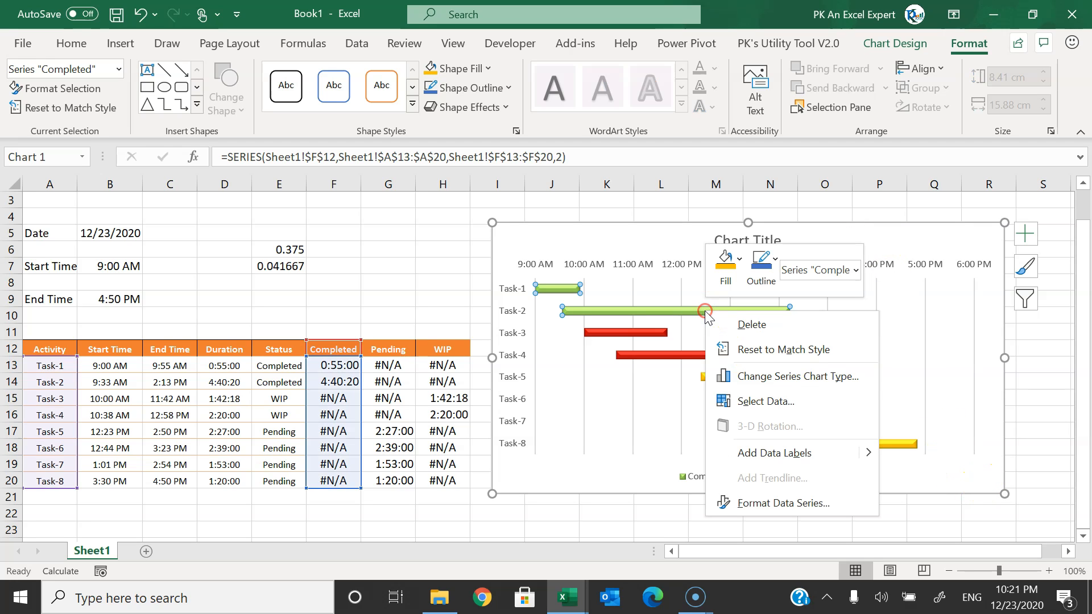
click(802, 504)
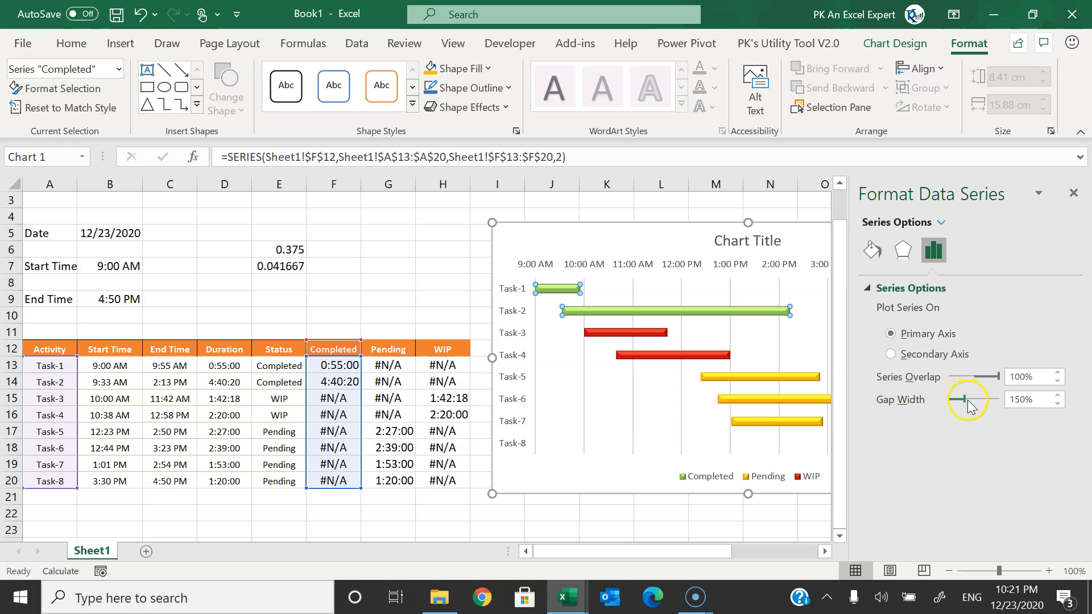
click(1001, 402)
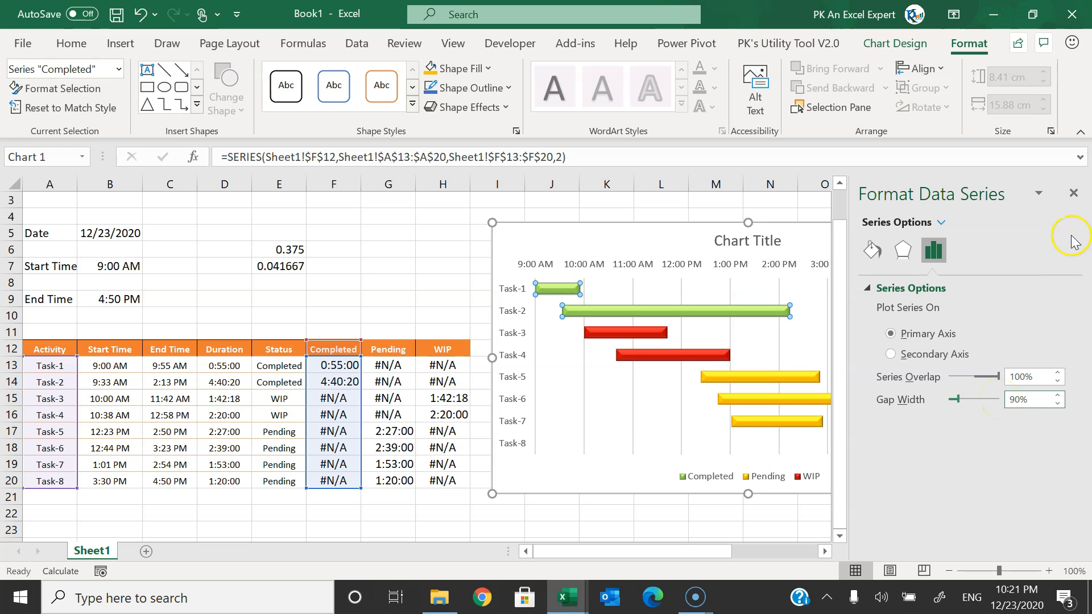
click(1074, 194)
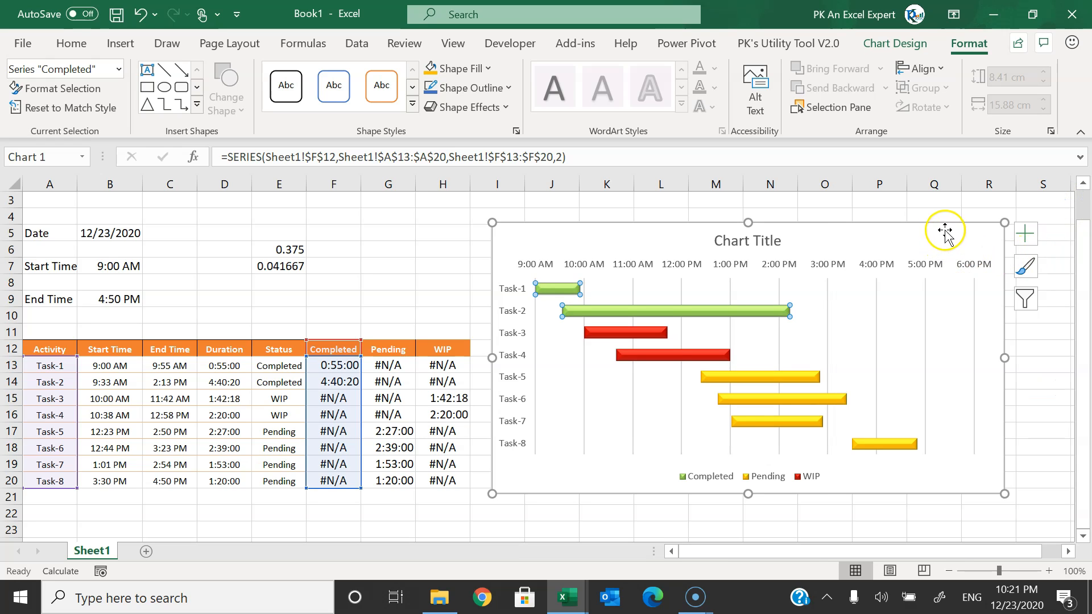
- Add primary major horizontal, primary minor vertical and primary minor horizontal gridlines to the chart
click(1024, 235)
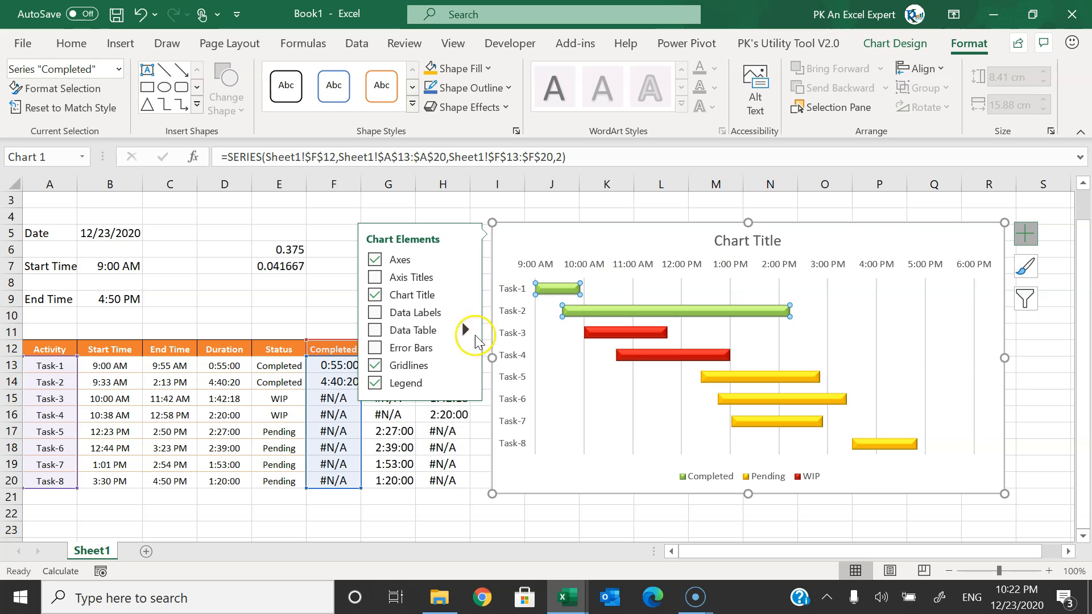
click(465, 364)
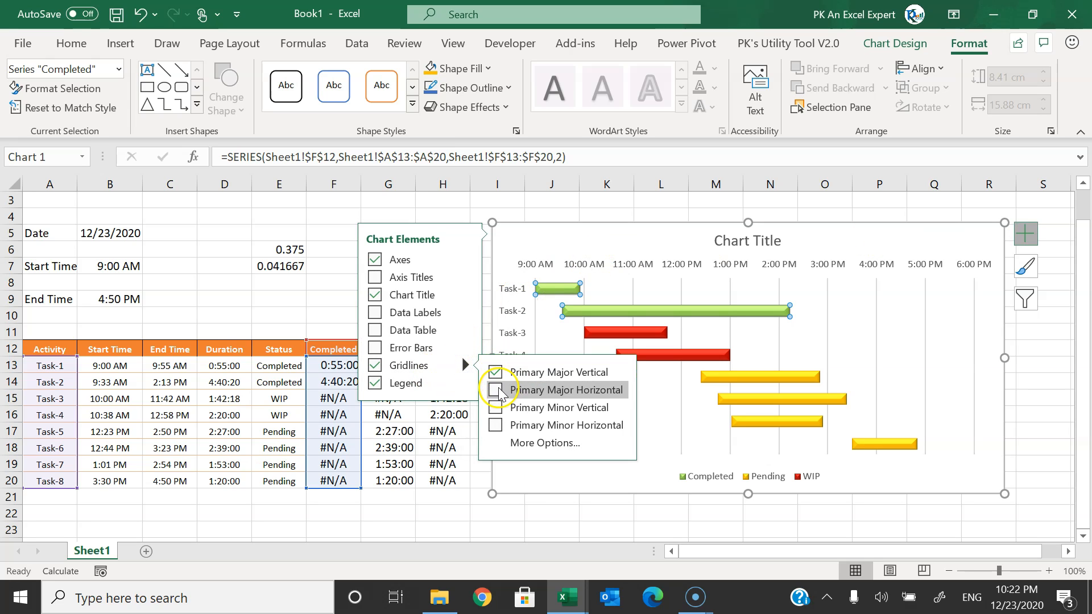
click(497, 390)
click(496, 407)
click(495, 425)
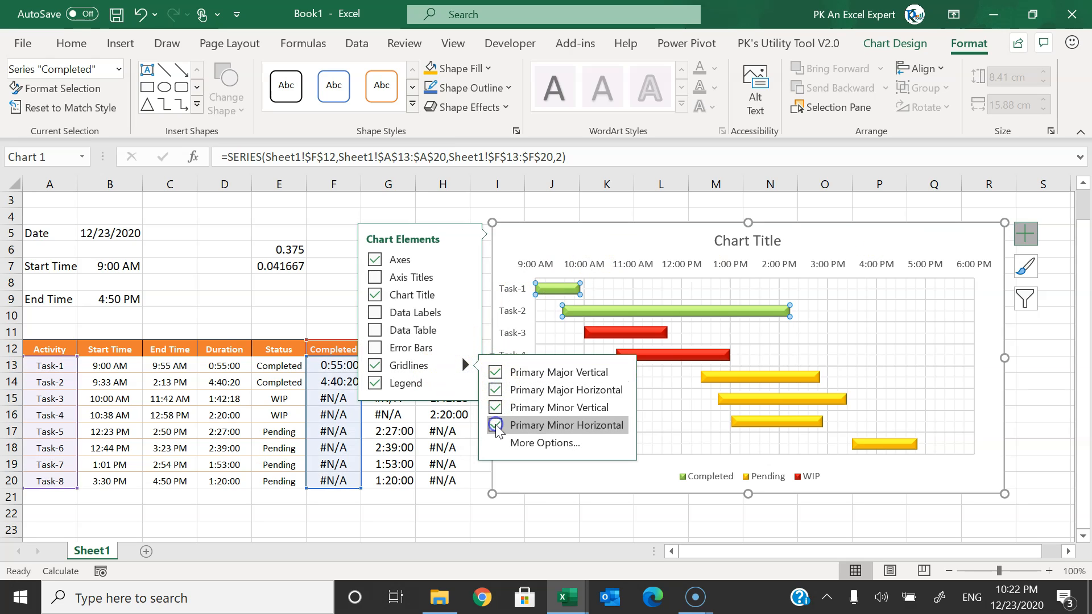
click(596, 203)
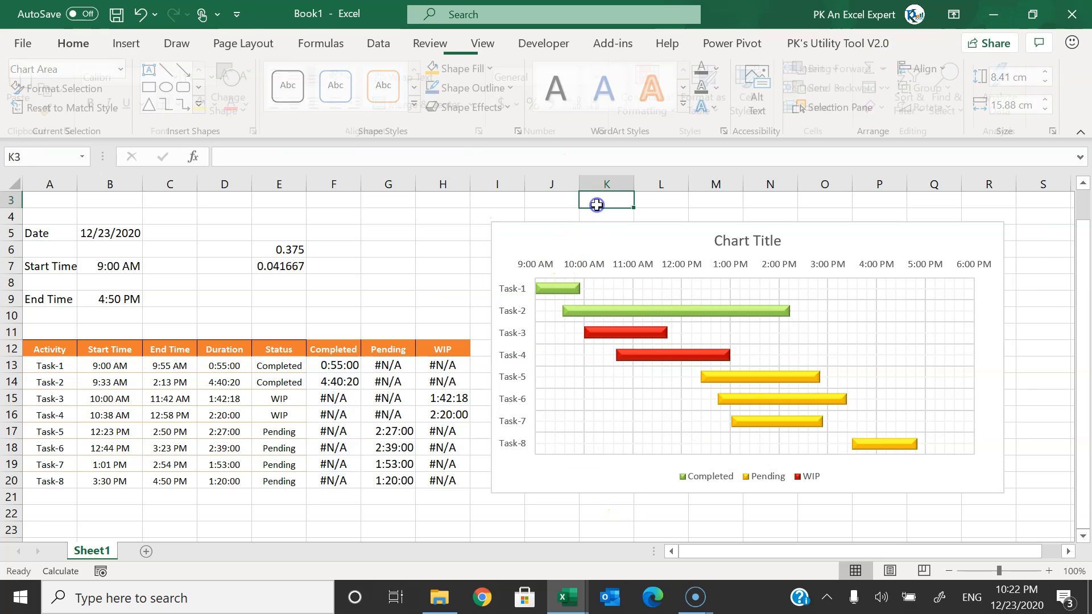
- Hide the gridlines of the worksheet
click(482, 43)
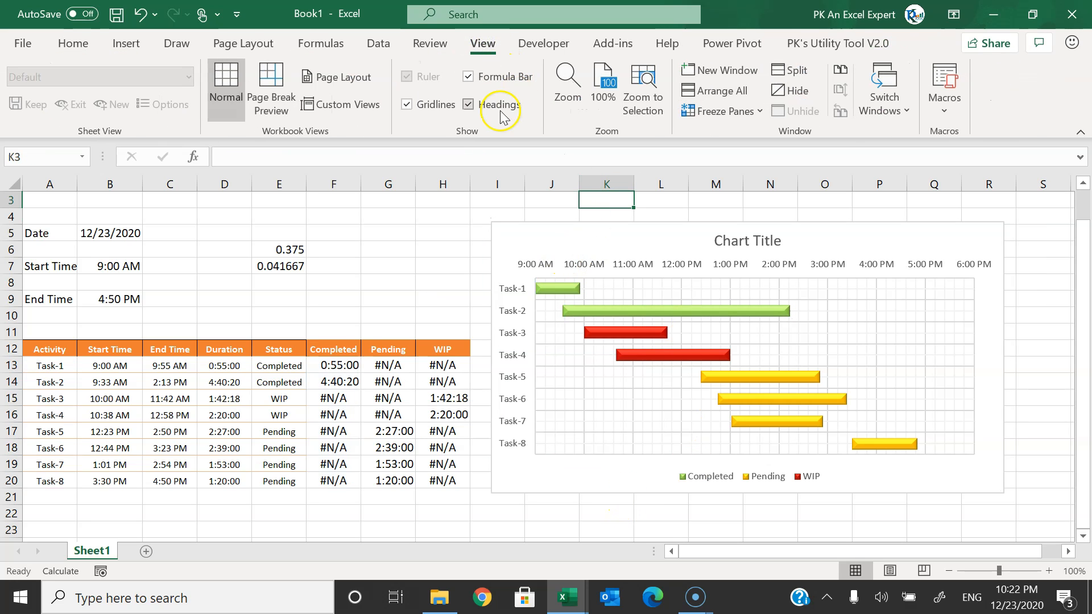
click(408, 105)
click(80, 44)
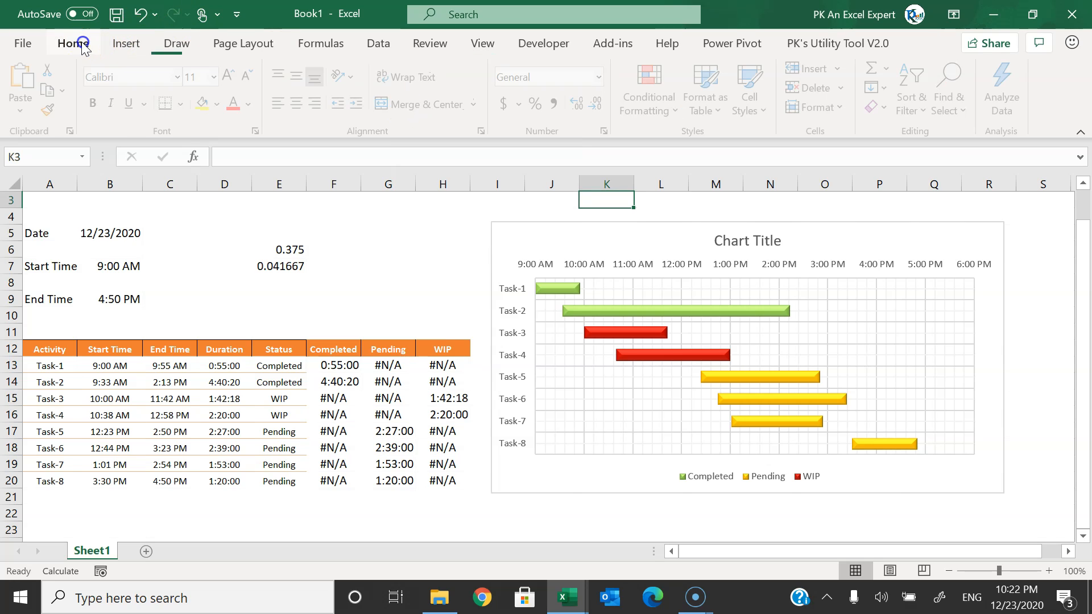
- Move the chart slightly down and to the right, and clear the helper values in E6:E8
click(463, 217)
drag(597, 224, 624, 242)
drag(290, 246, 290, 278)
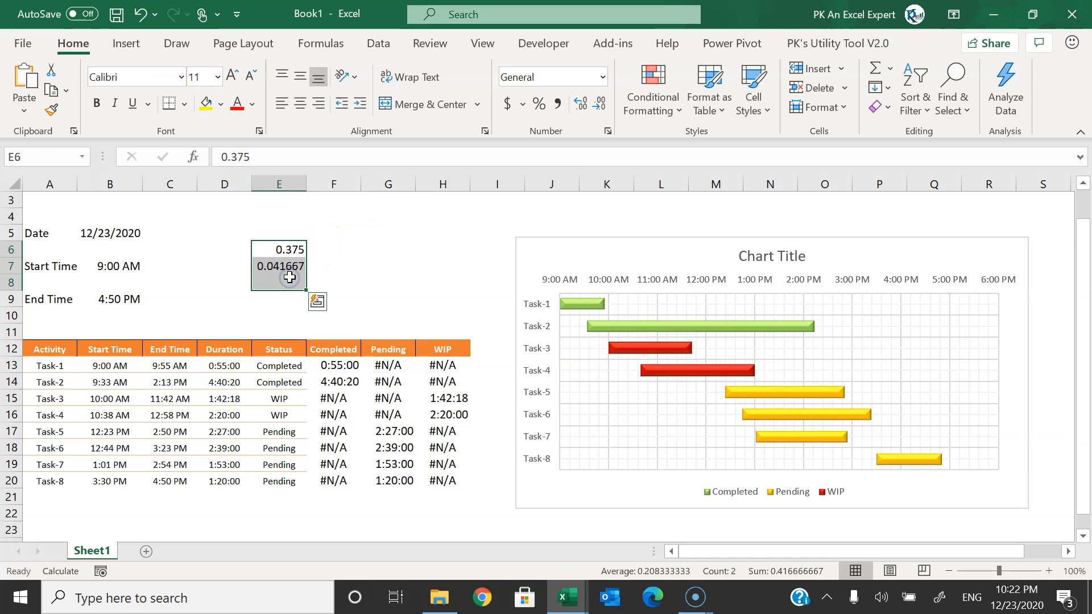
key(Delete)
- Blend the helper range F12:H20 into the sheet with no fill, white font and no borders
drag(352, 351, 445, 479)
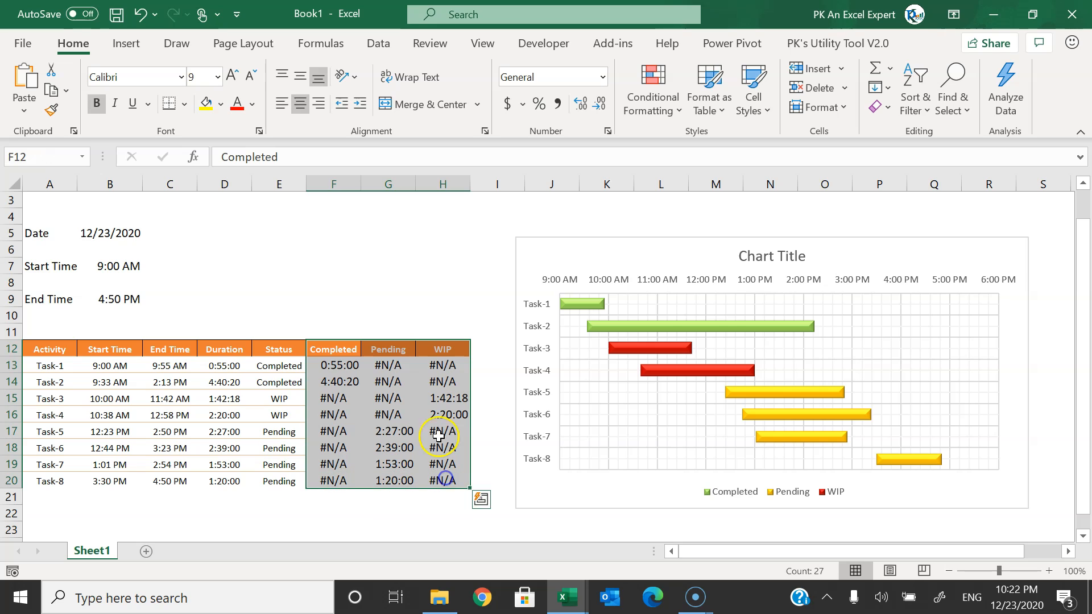
click(221, 104)
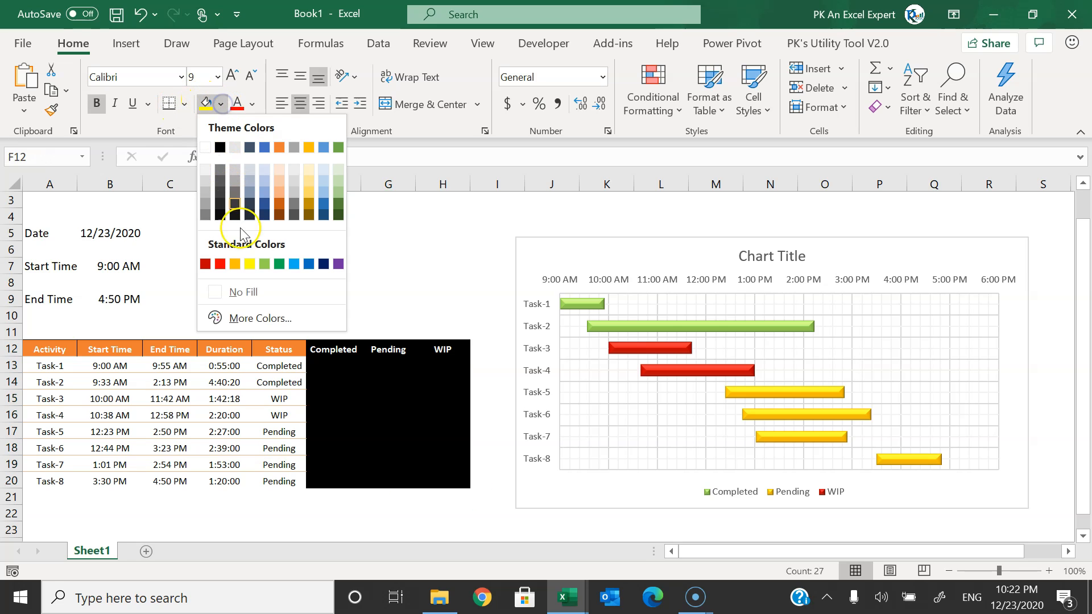
click(244, 292)
click(254, 104)
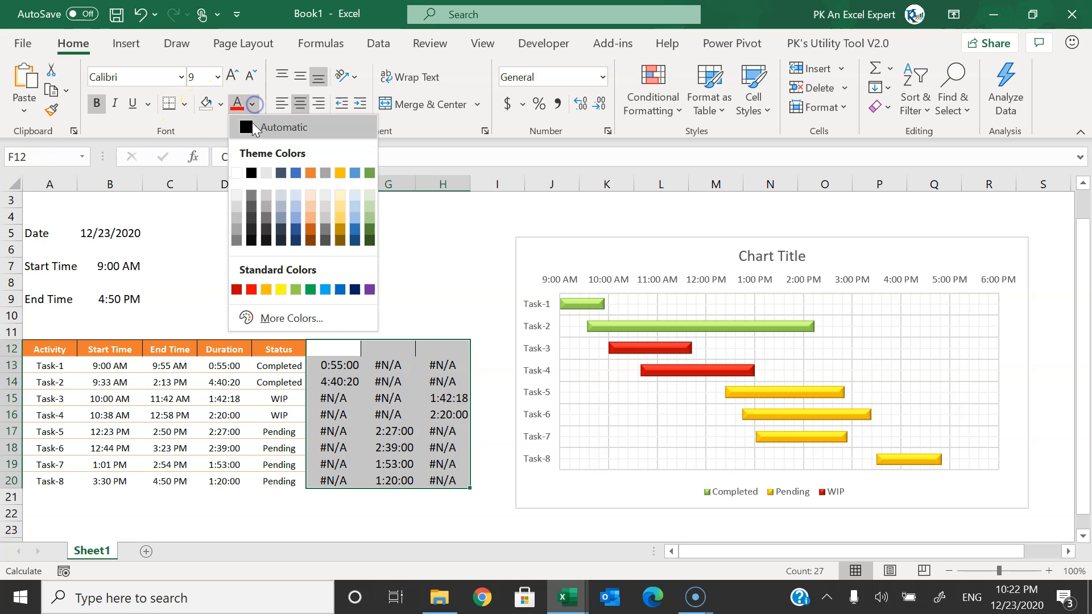
click(237, 175)
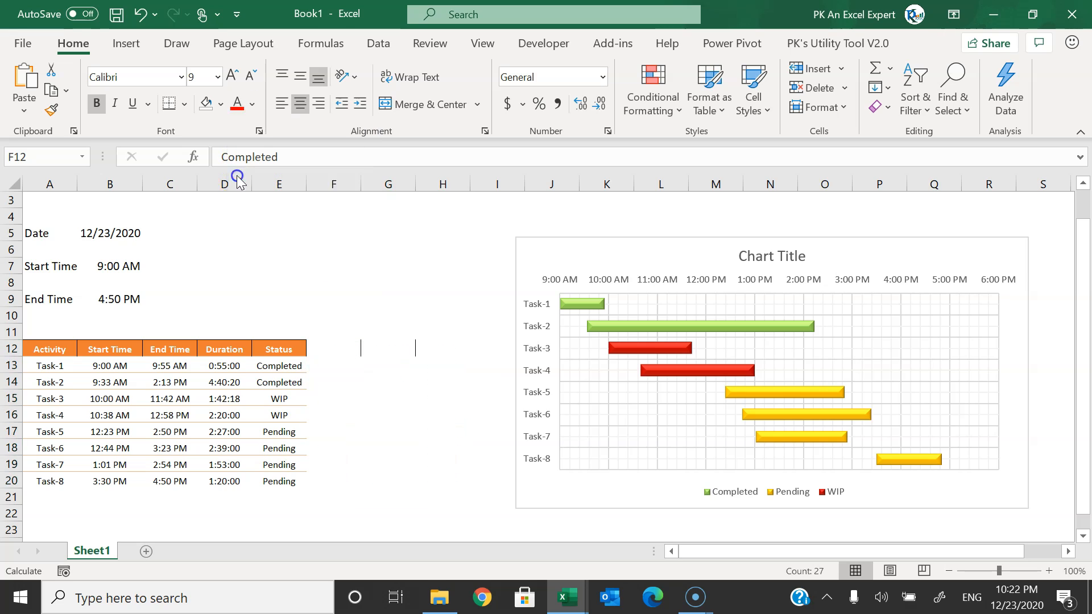
click(185, 104)
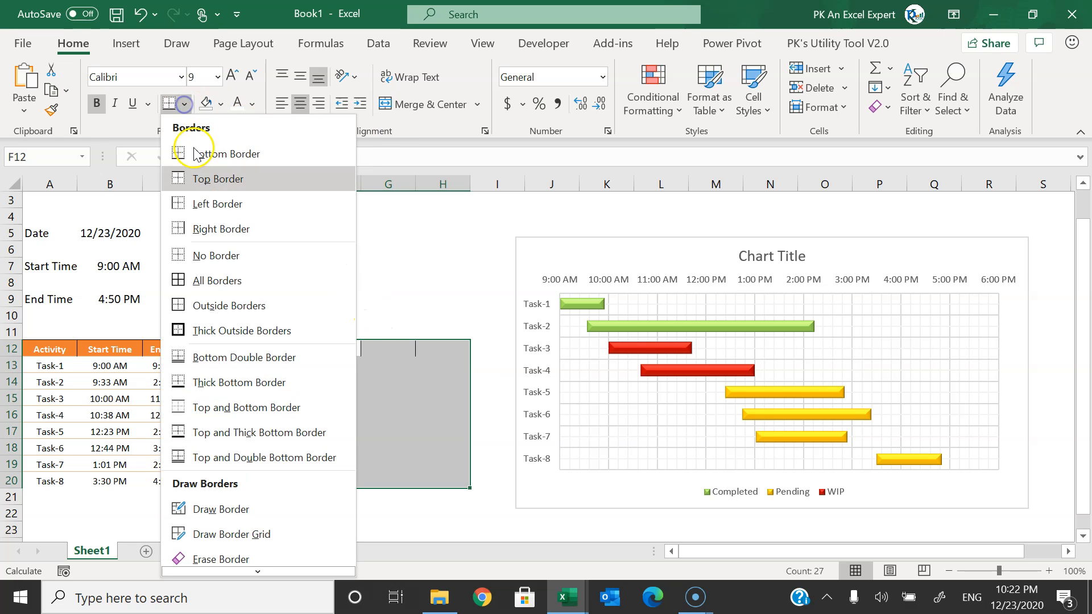
click(240, 256)
click(369, 255)
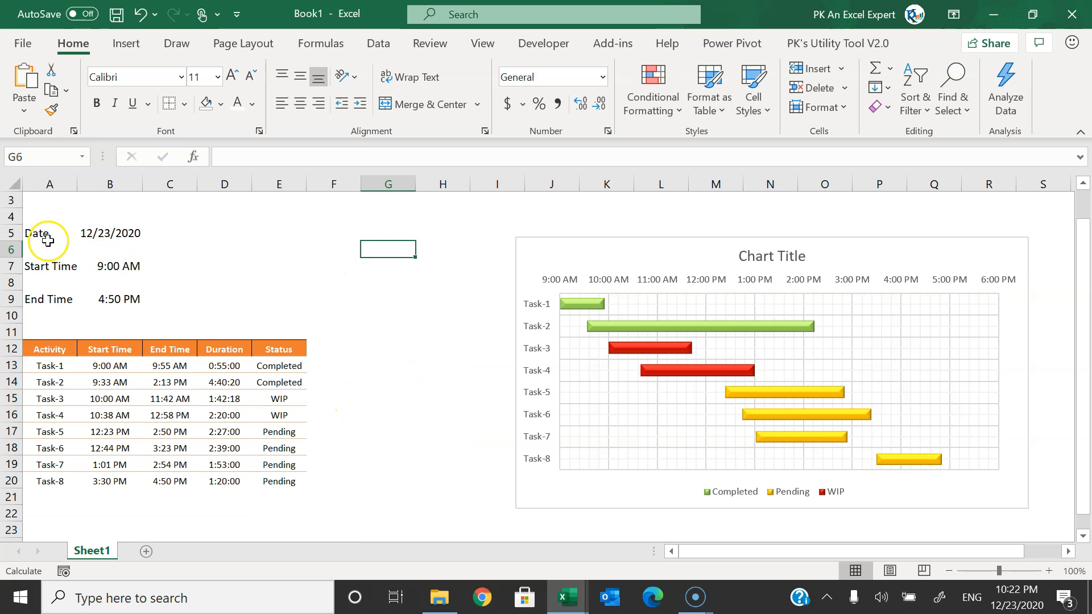
- Move the chart closer to the task table and widen it to about column Q
drag(41, 234, 136, 235)
click(290, 230)
drag(608, 243, 455, 233)
drag(877, 363, 967, 363)
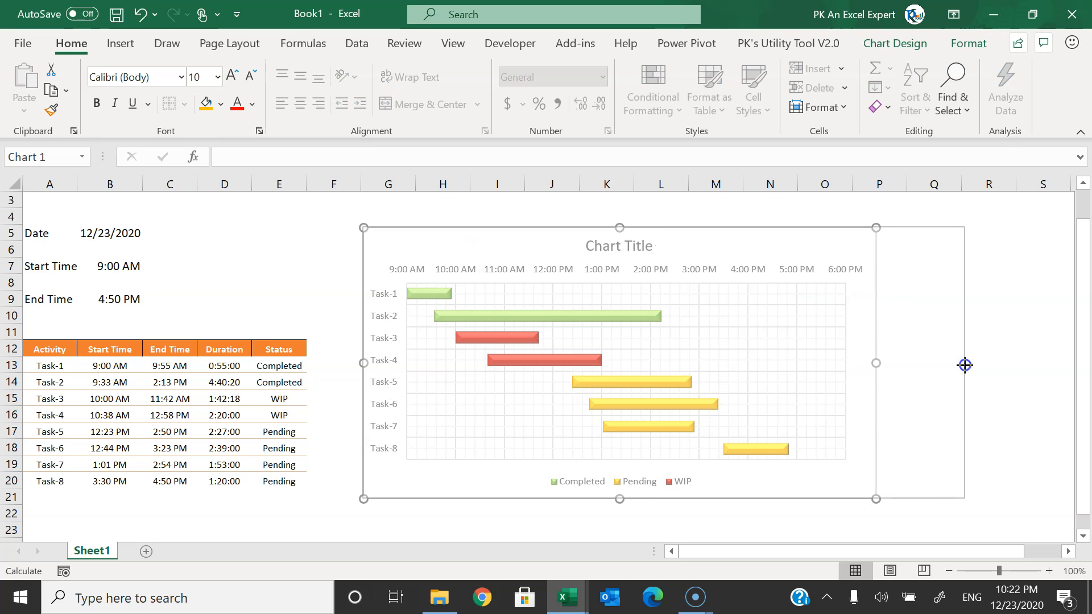
drag(599, 232, 600, 239)
- Set Task-1's status to Pending
click(280, 365)
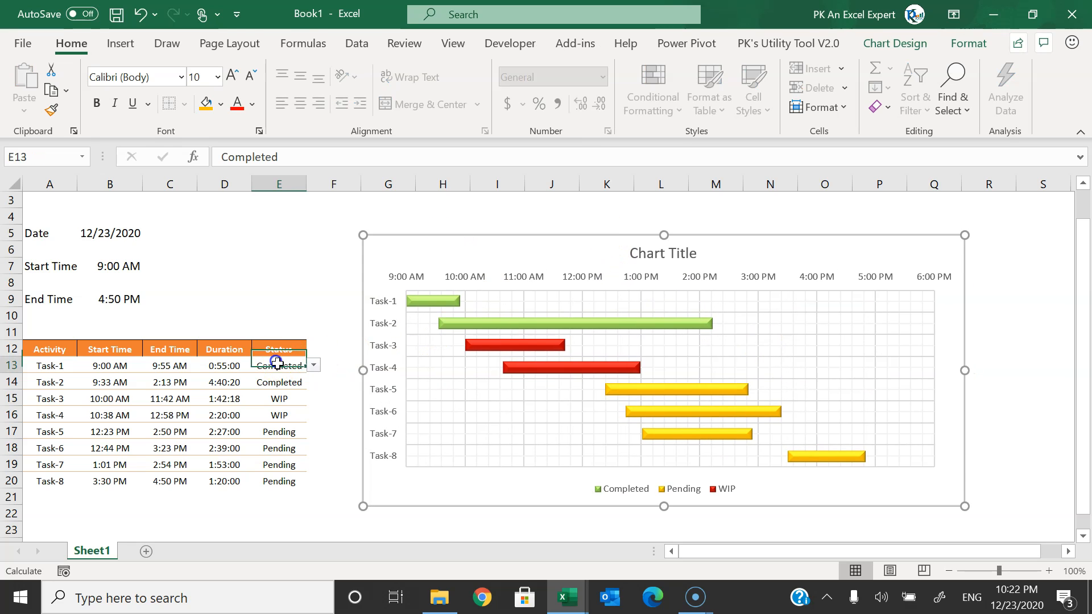
click(313, 364)
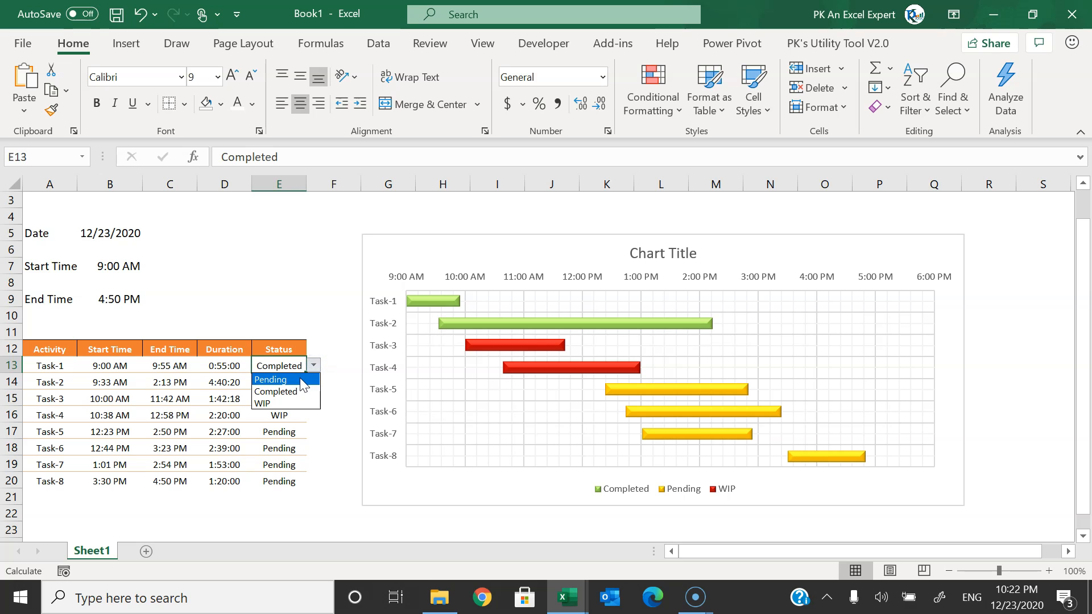
click(284, 381)
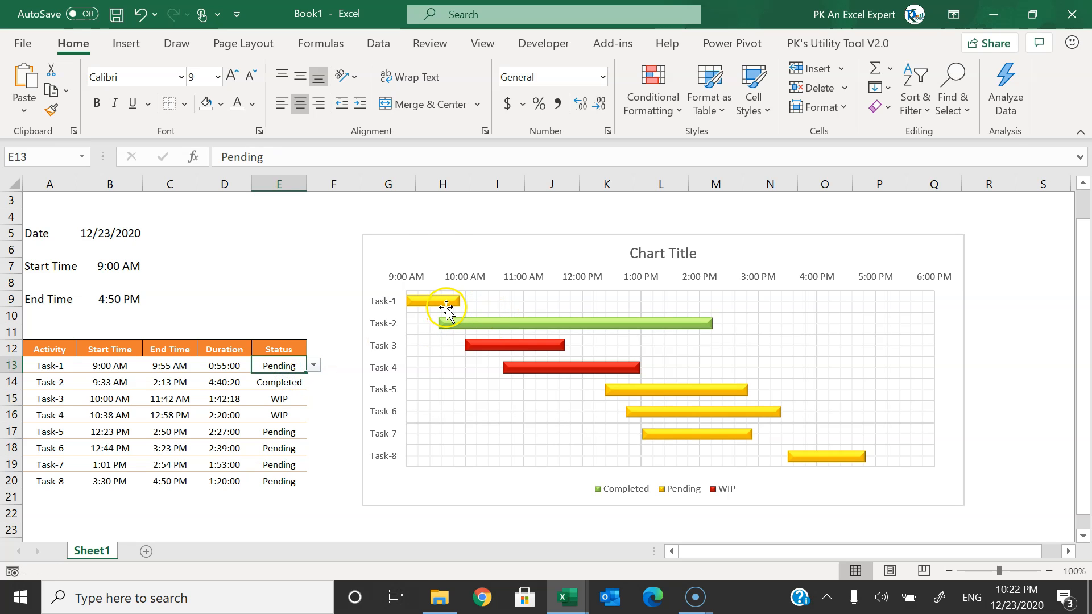
- Move the chart clear of the helper columns and fill its WIP bars with standard orange
drag(435, 241, 566, 225)
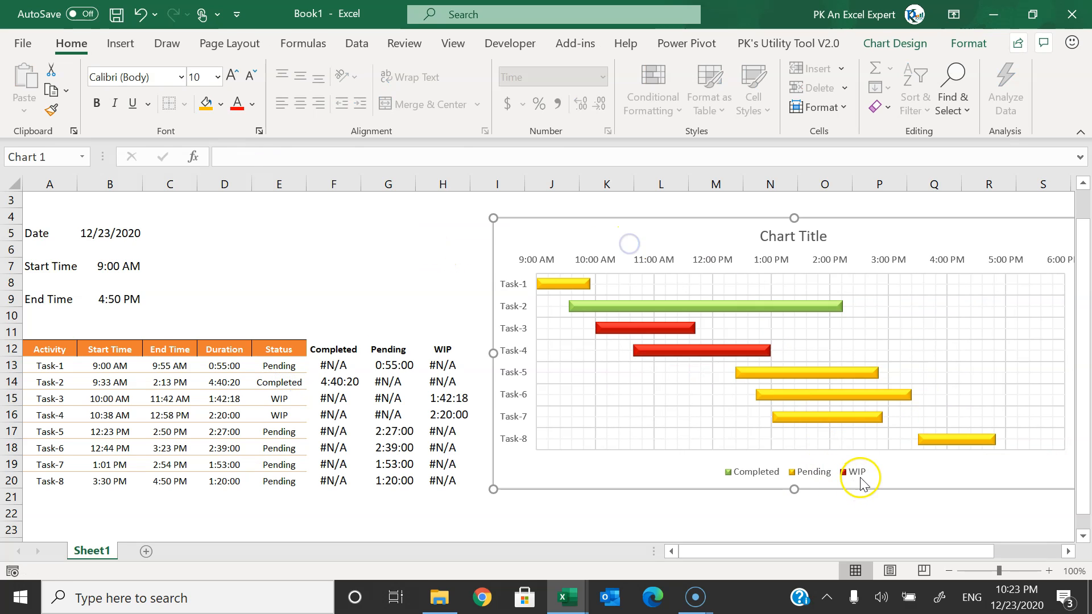
click(706, 349)
click(221, 104)
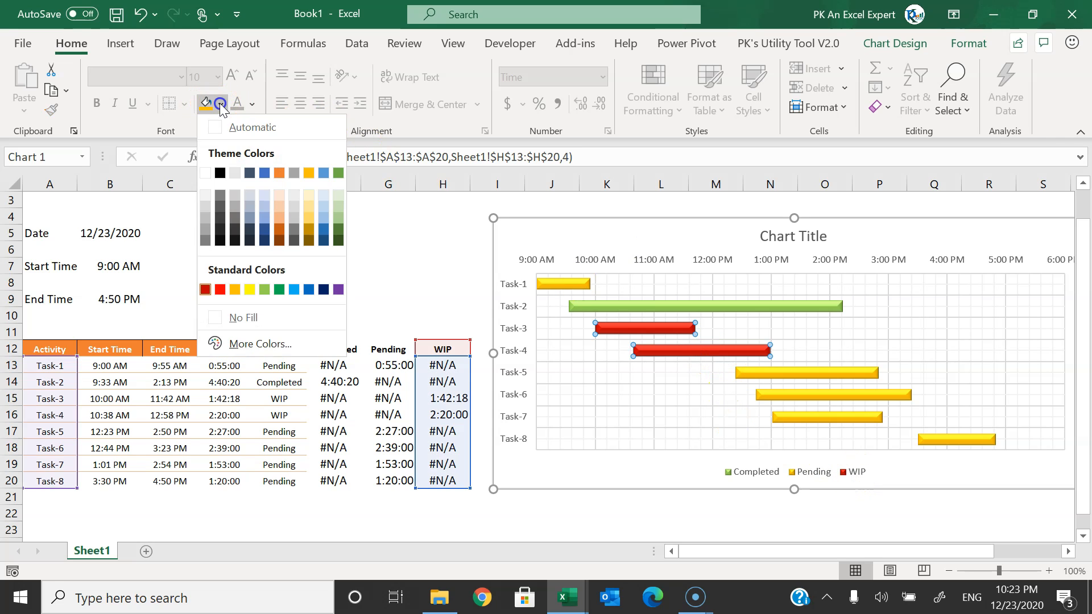
click(234, 291)
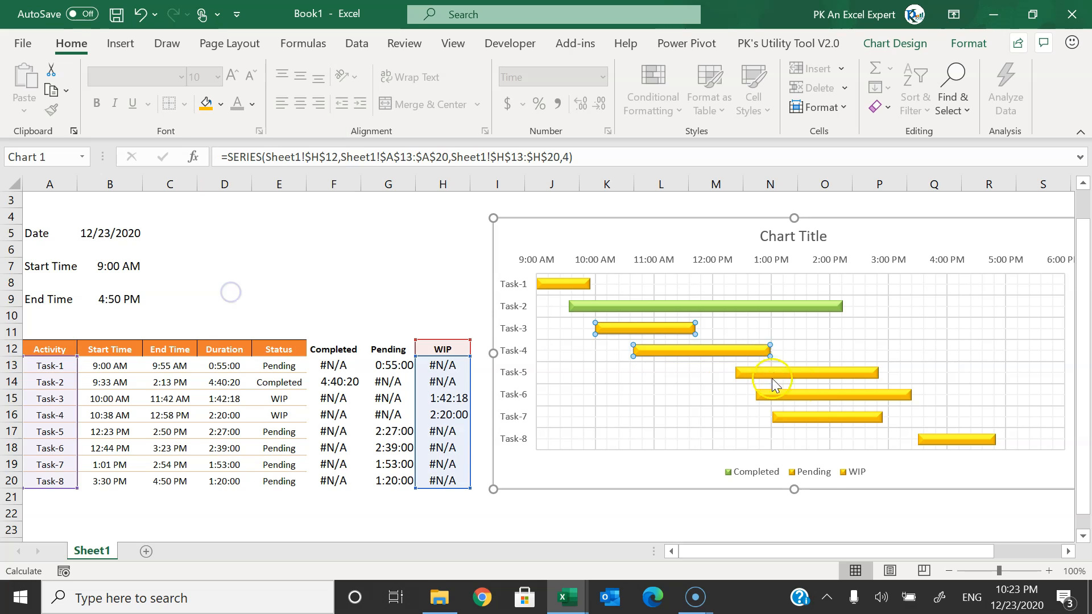
- Fill the chart's Pending bars with standard dark red
click(809, 372)
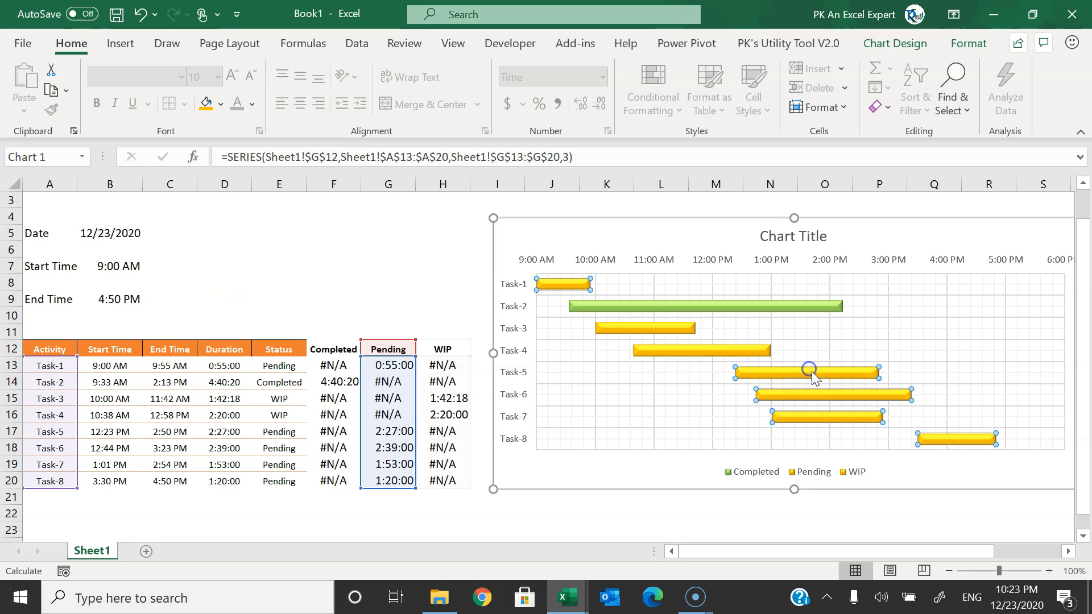
click(221, 105)
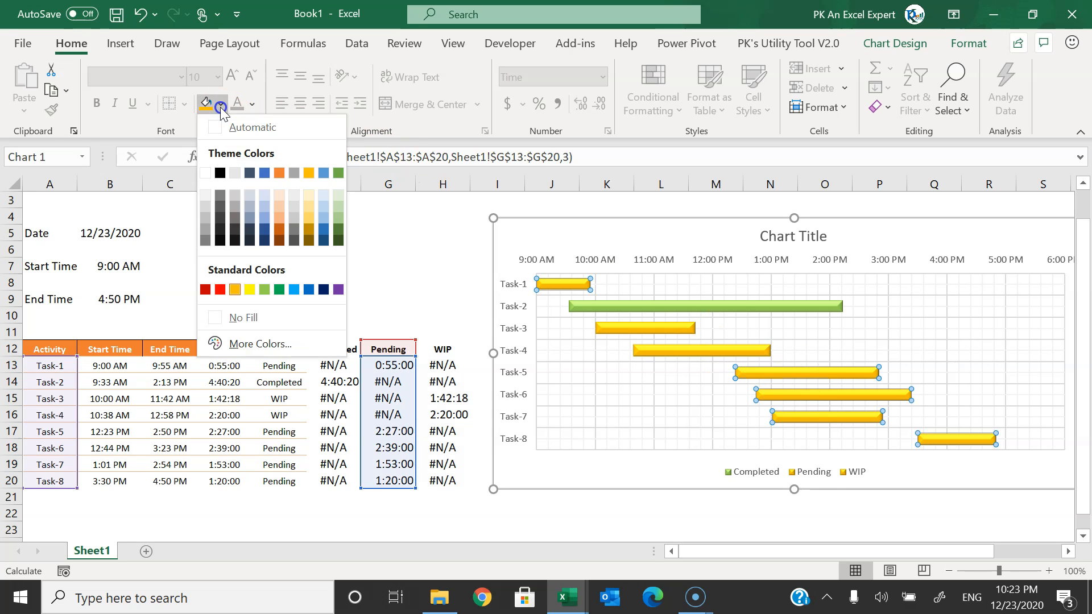
click(205, 290)
click(386, 280)
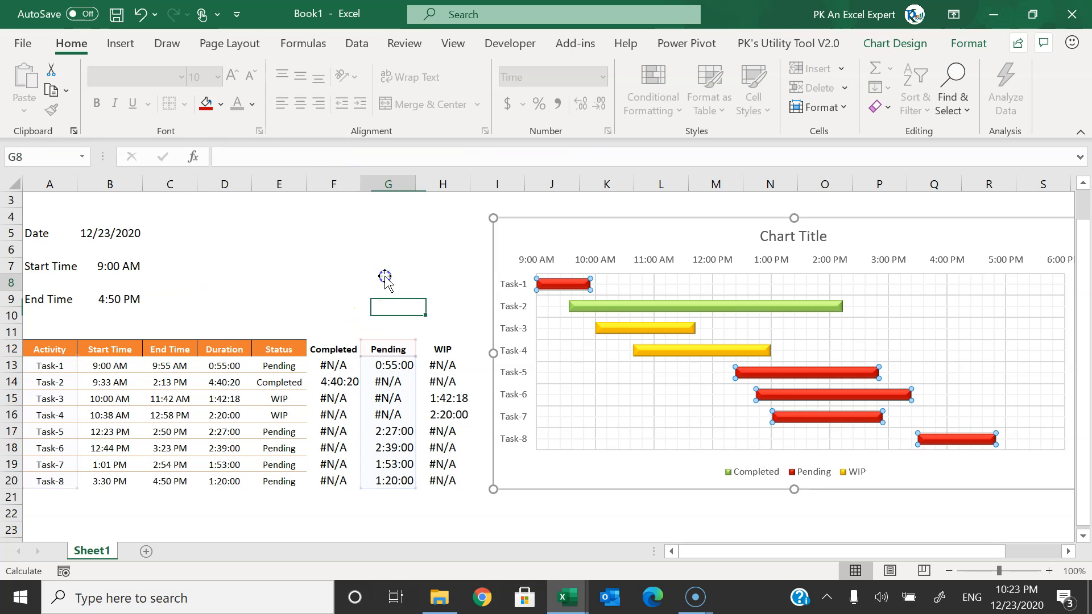
- Test the chart's colour coding by switching Task-1's status to Completed, WIP and back to Pending
click(304, 365)
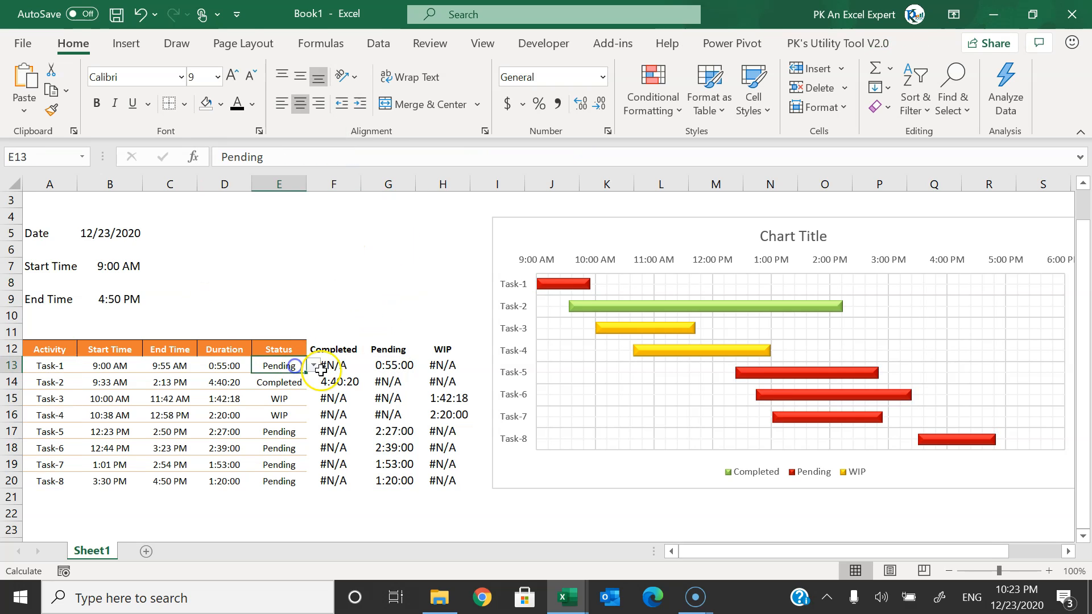
click(313, 365)
click(296, 391)
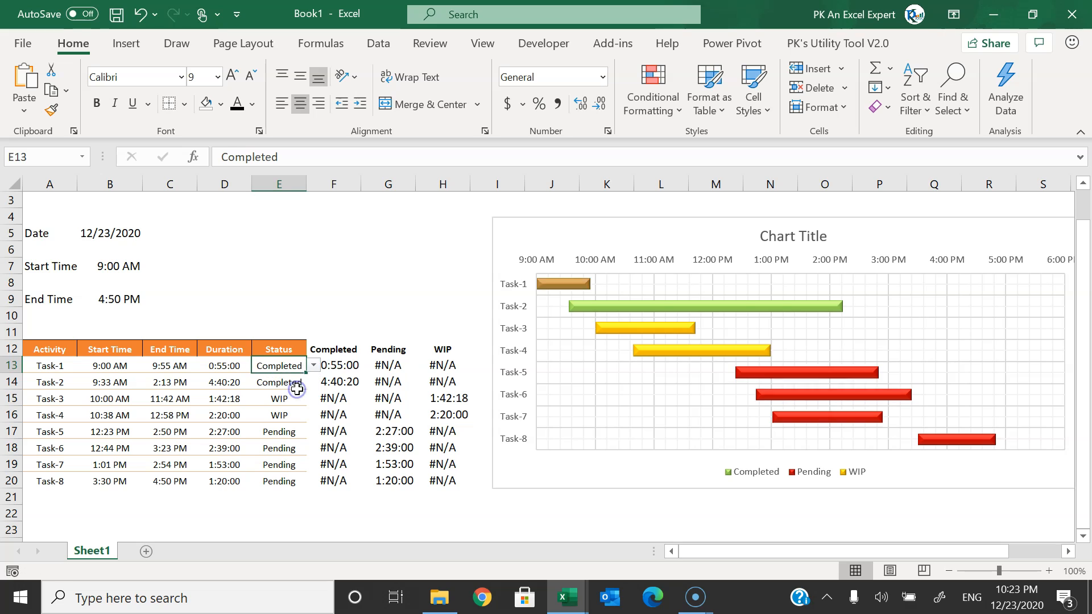
click(313, 366)
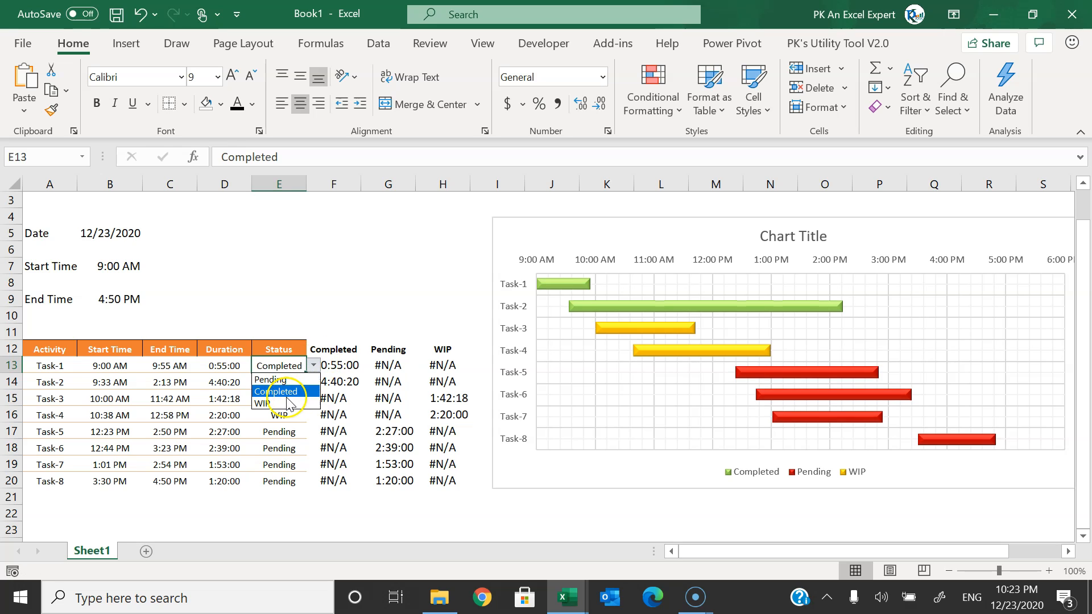
click(284, 398)
click(314, 366)
click(301, 380)
- Set the font of F12:H20 to white and move the chart back over the helper columns beside the table
drag(334, 349, 443, 482)
click(252, 104)
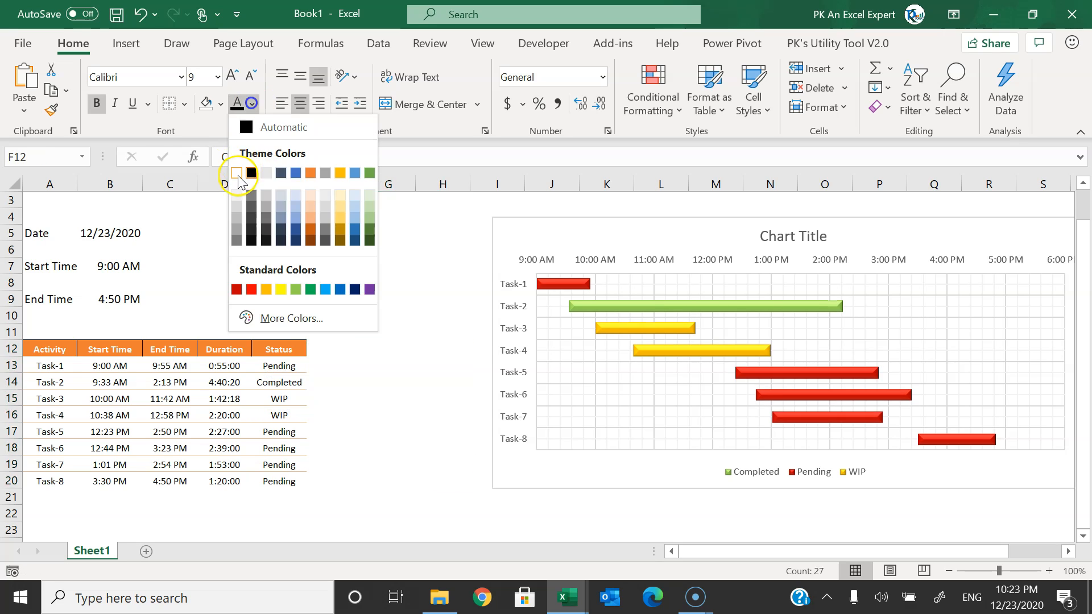
click(239, 175)
click(368, 216)
drag(589, 218, 446, 233)
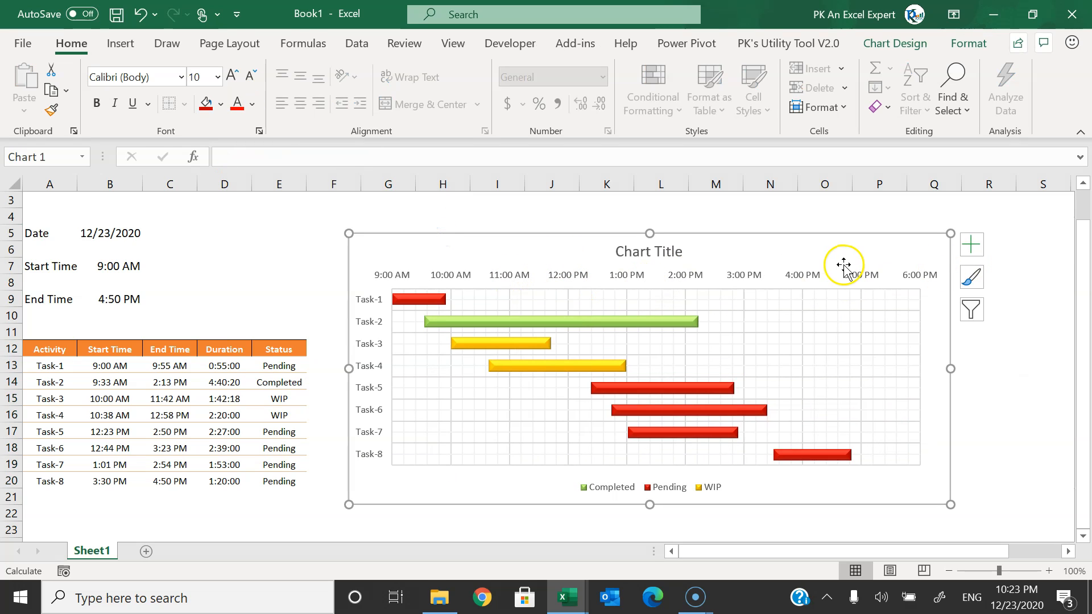
- Change the chart title to "Hourly Project Plan"
click(638, 252)
click(639, 253)
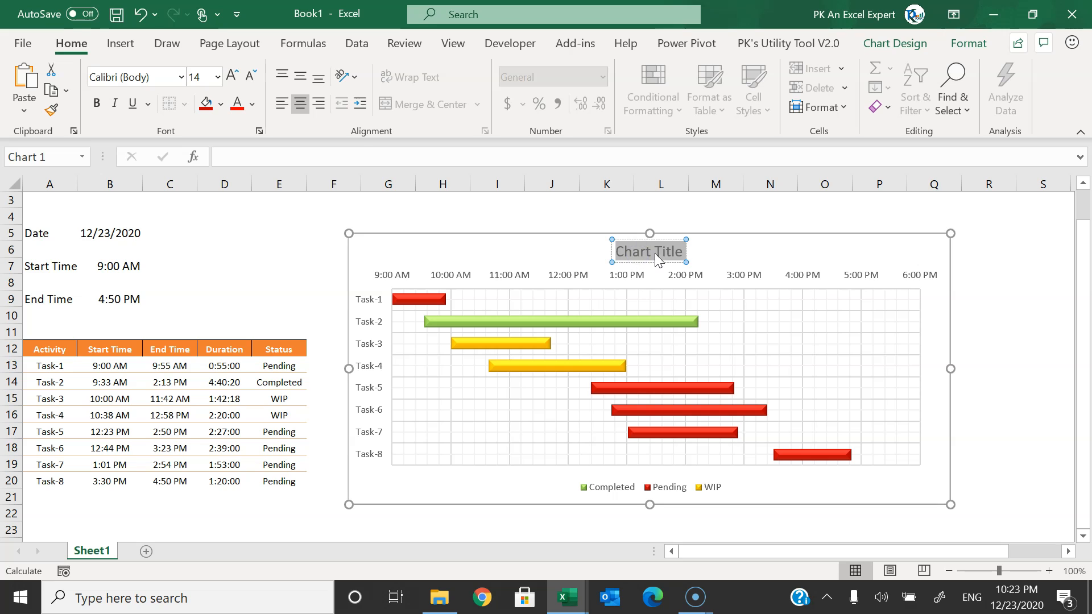
text(Hourly Project Plan)
- Make the chart's hour axis labels, task axis labels and legend text black and bold
click(502, 283)
click(252, 104)
click(254, 171)
click(97, 103)
click(369, 321)
click(237, 103)
click(97, 103)
click(619, 487)
click(236, 103)
click(96, 103)
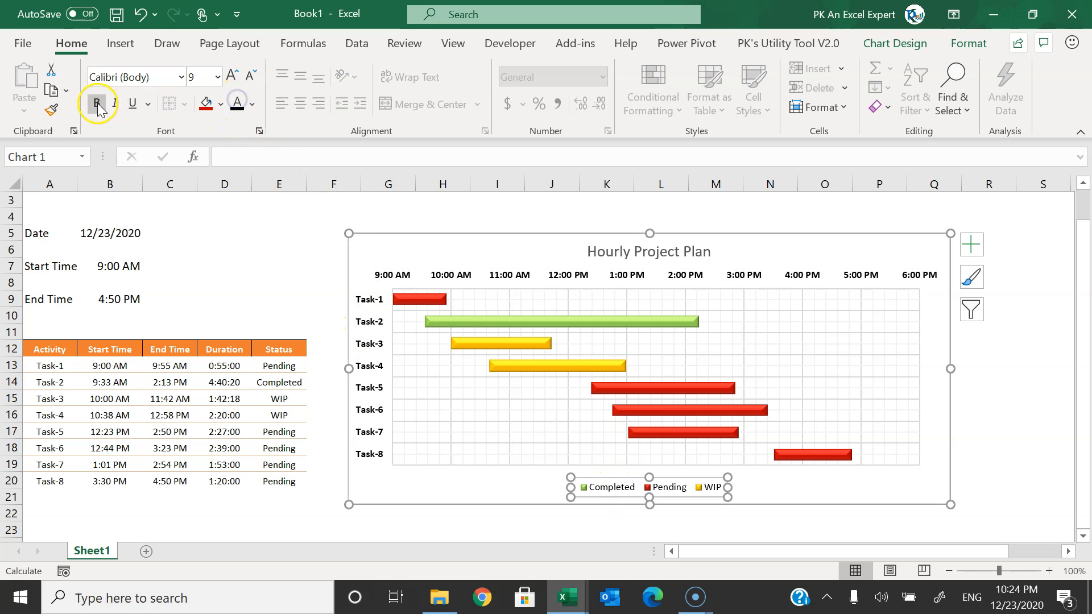
- Give the chart area rounded corners and set its border to no line
click(546, 249)
right_click(546, 248)
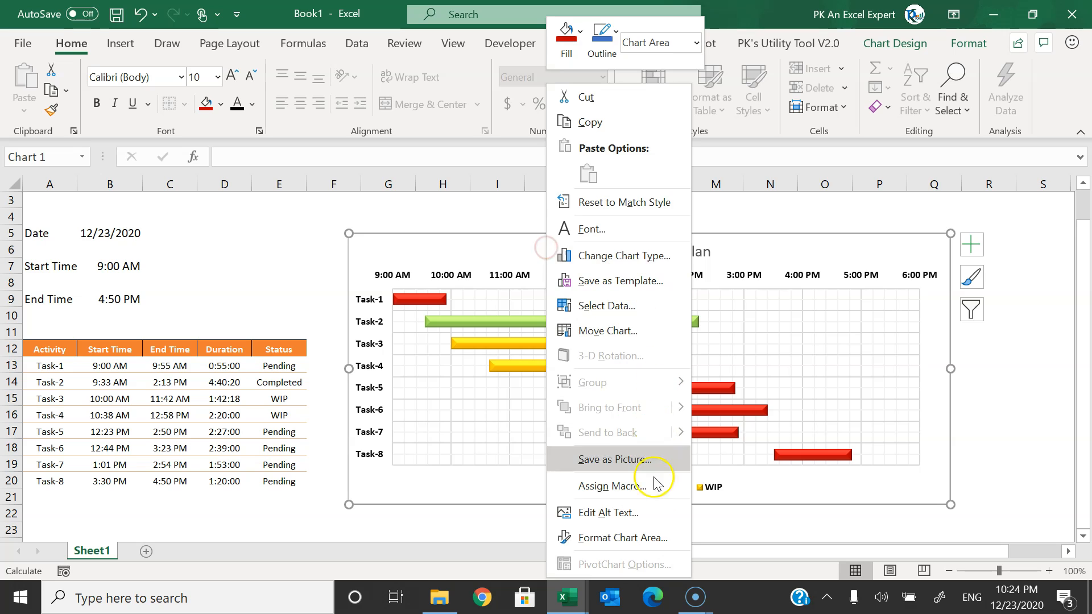
click(631, 538)
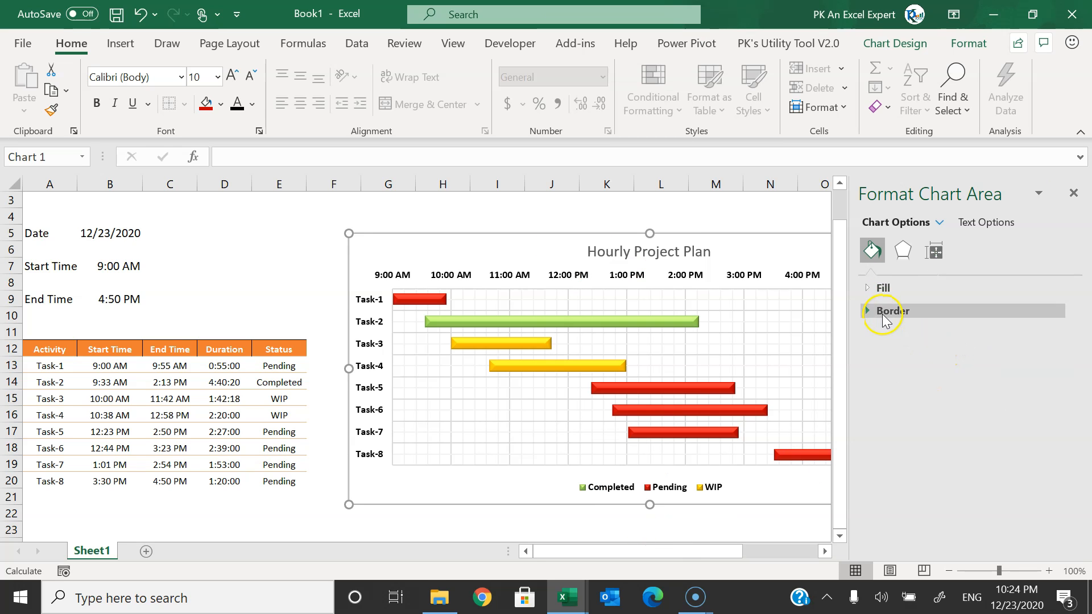
click(883, 313)
scroll(1078, 342, down, 5)
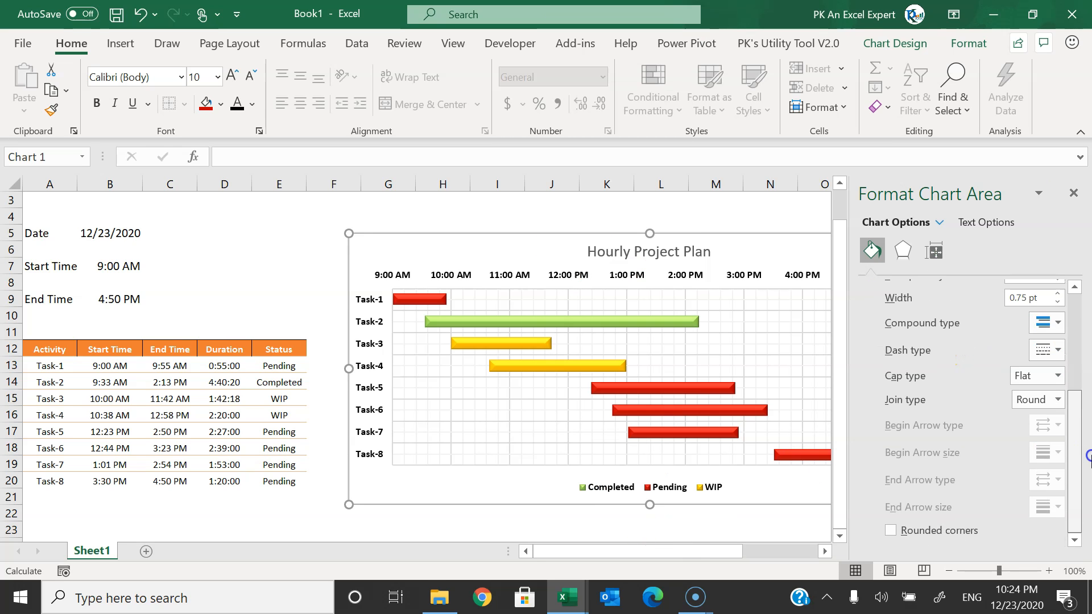
click(944, 531)
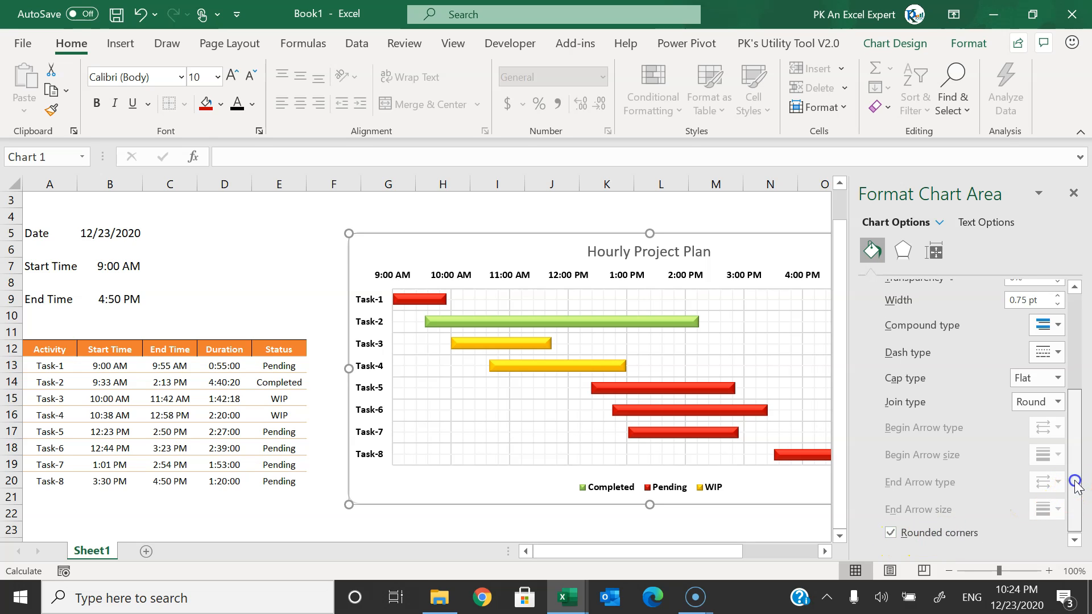
drag(1074, 480, 1083, 337)
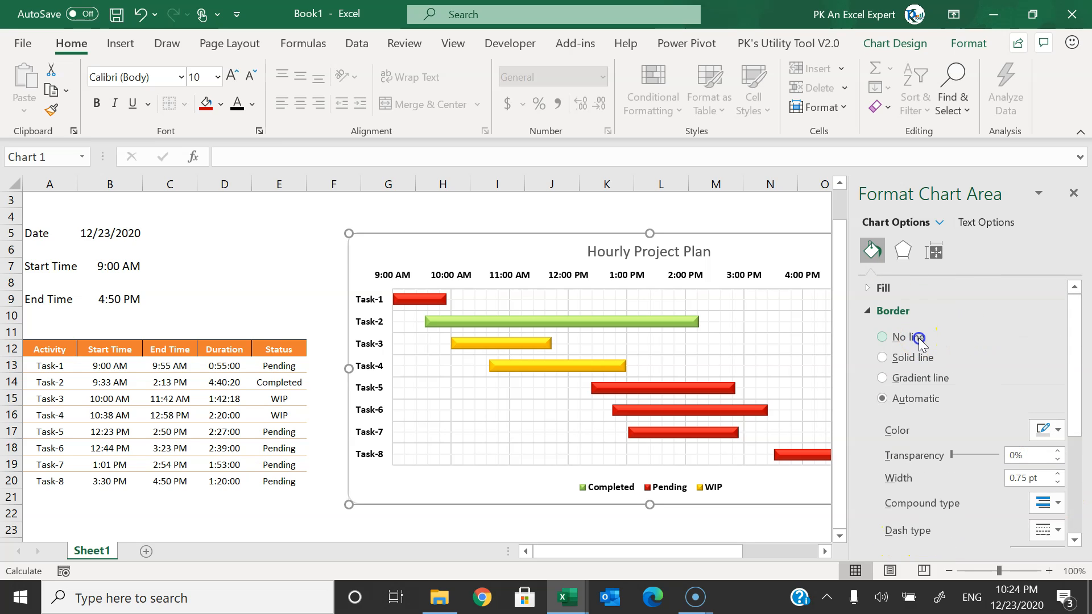
click(918, 338)
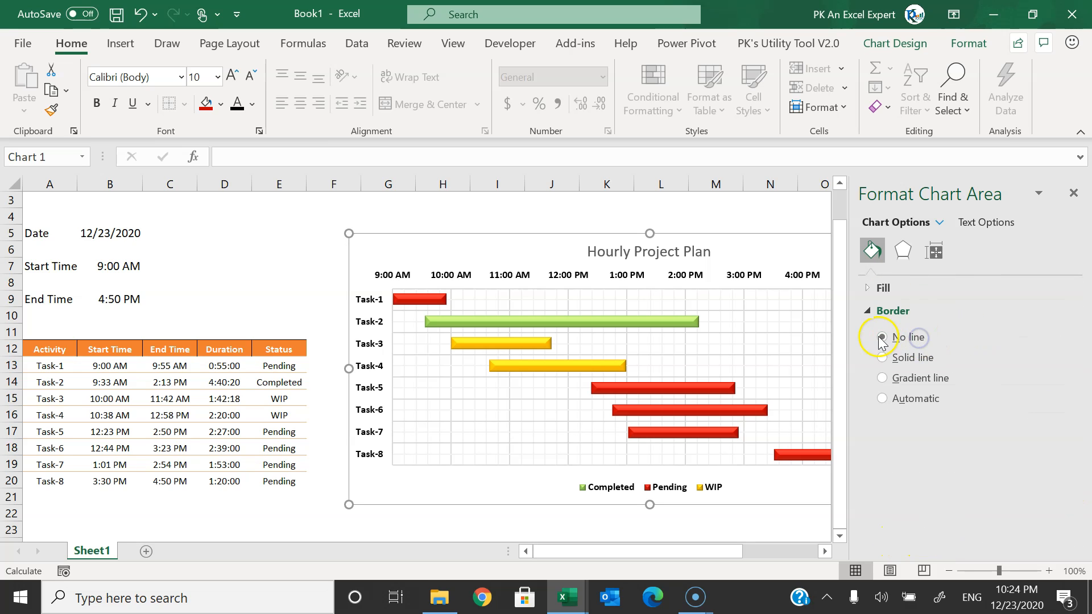
- Apply the bevelled preset shape effect in the second row, third option, to the chart area
click(971, 46)
click(506, 108)
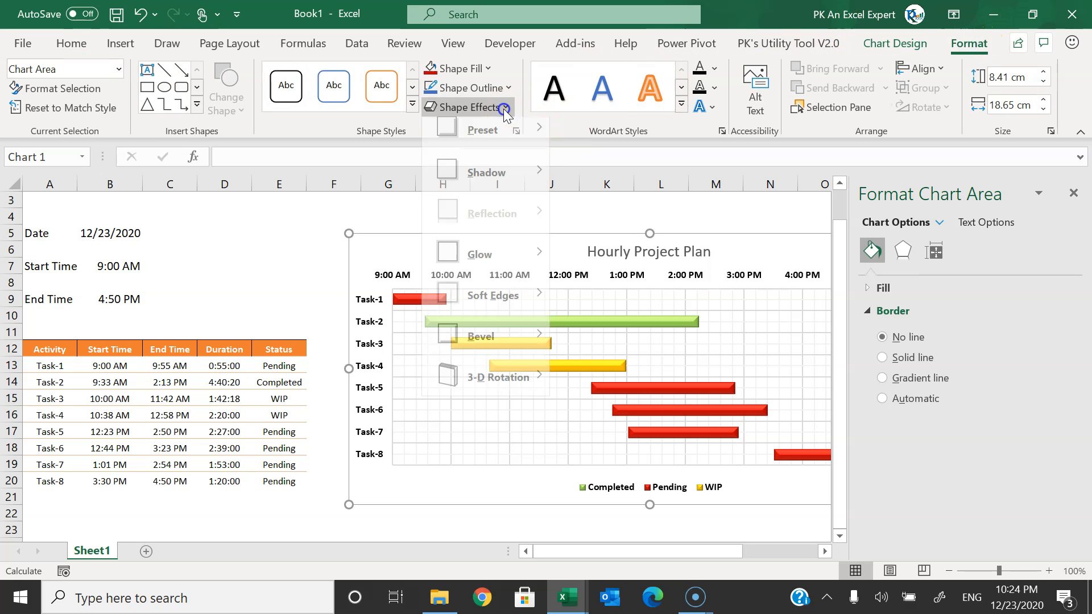
mouse_move(508, 142)
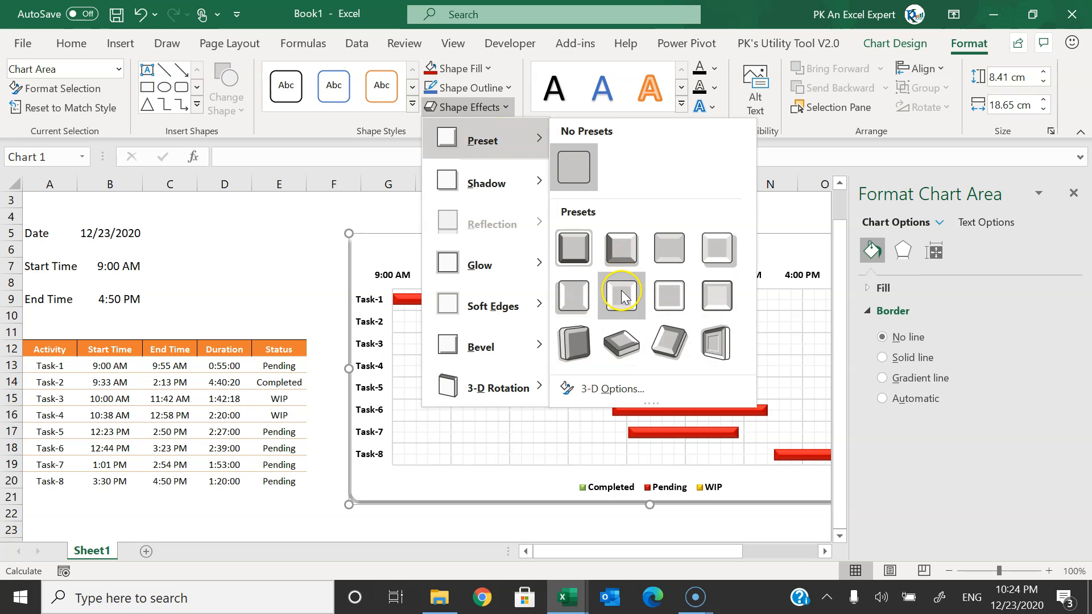
click(670, 299)
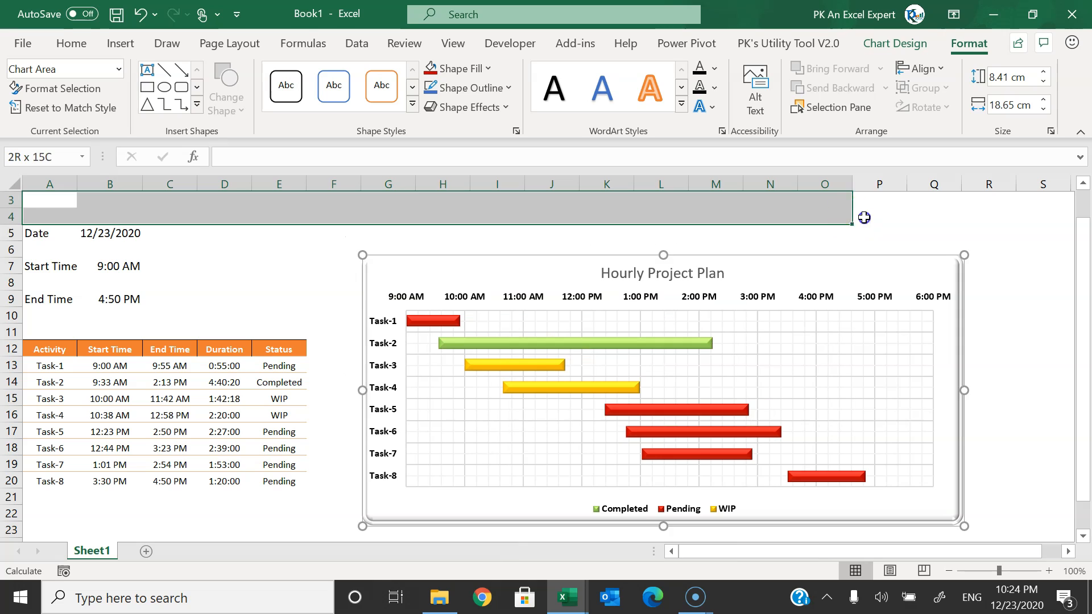
- Draw a rectangle banner about 30.4 cm wide and 1.5 cm high across columns A to R in rows 1 to 3
drag(865, 217, 899, 217)
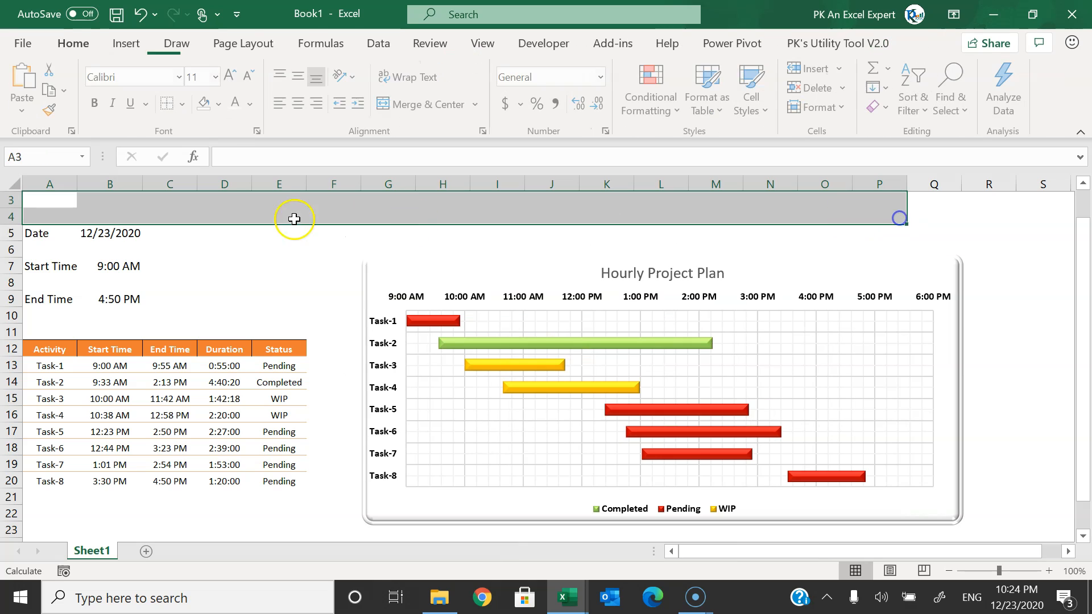
click(285, 234)
click(125, 44)
click(203, 94)
click(234, 192)
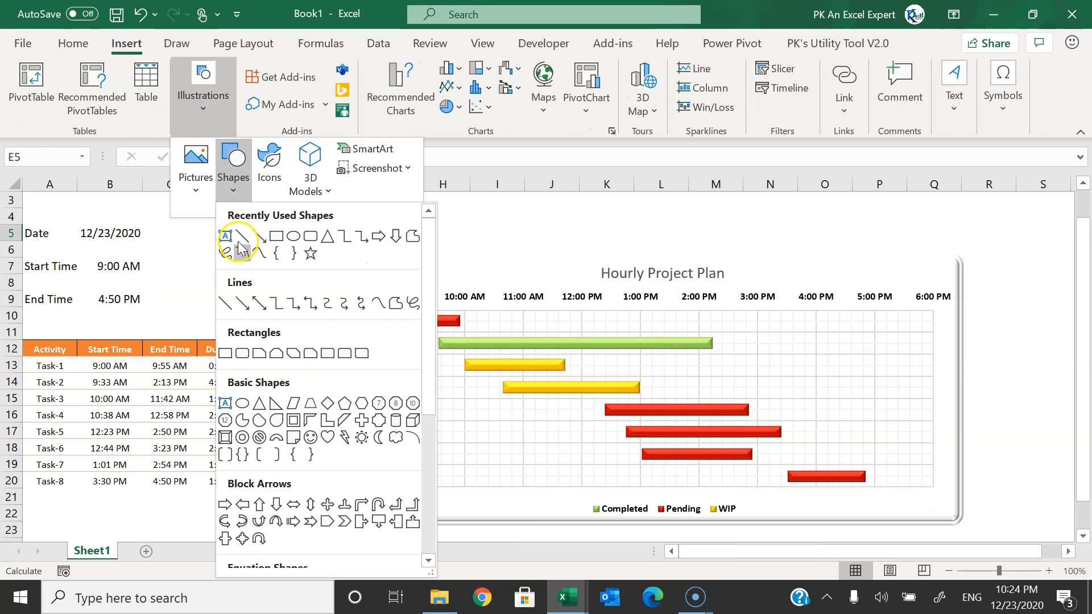
click(225, 353)
drag(30, 208, 1003, 239)
- Fill the banner rectangle with the darkest blue theme shade and add the text "Hourly Project Plan"
click(418, 68)
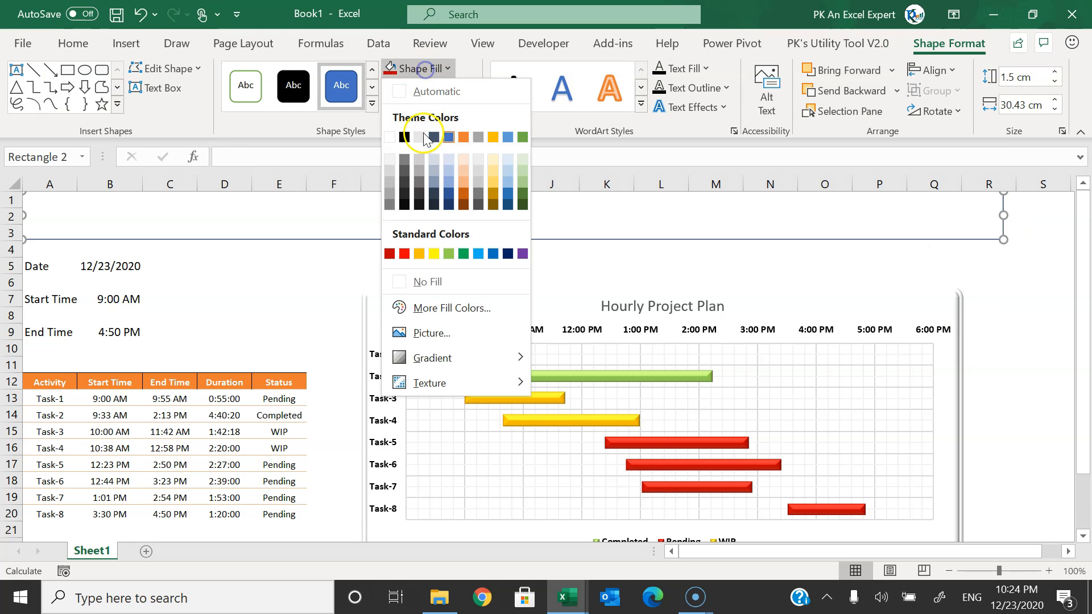
click(448, 206)
right_click(490, 210)
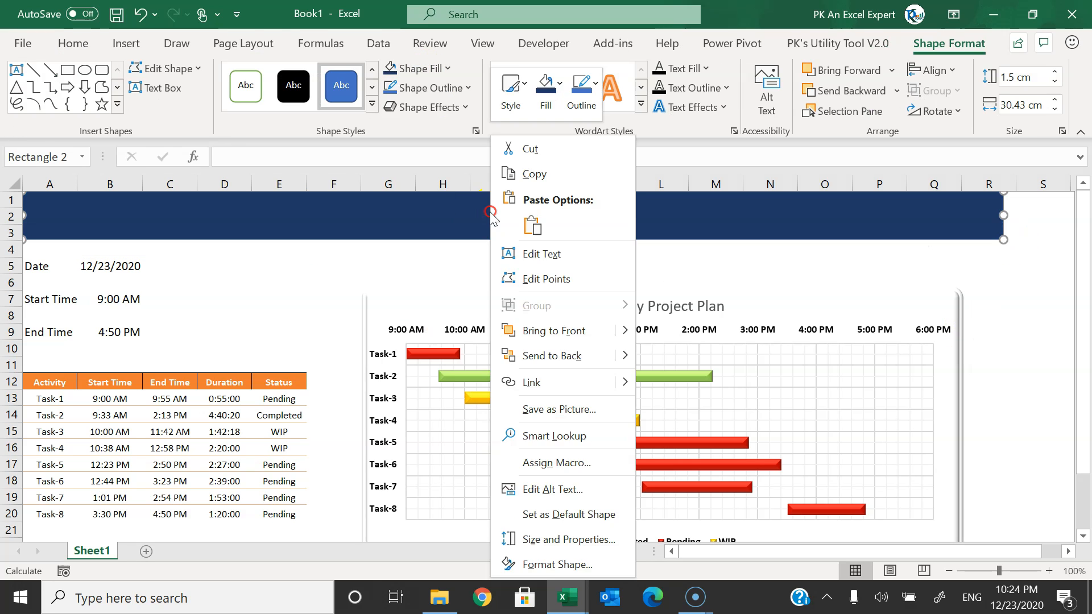
click(557, 257)
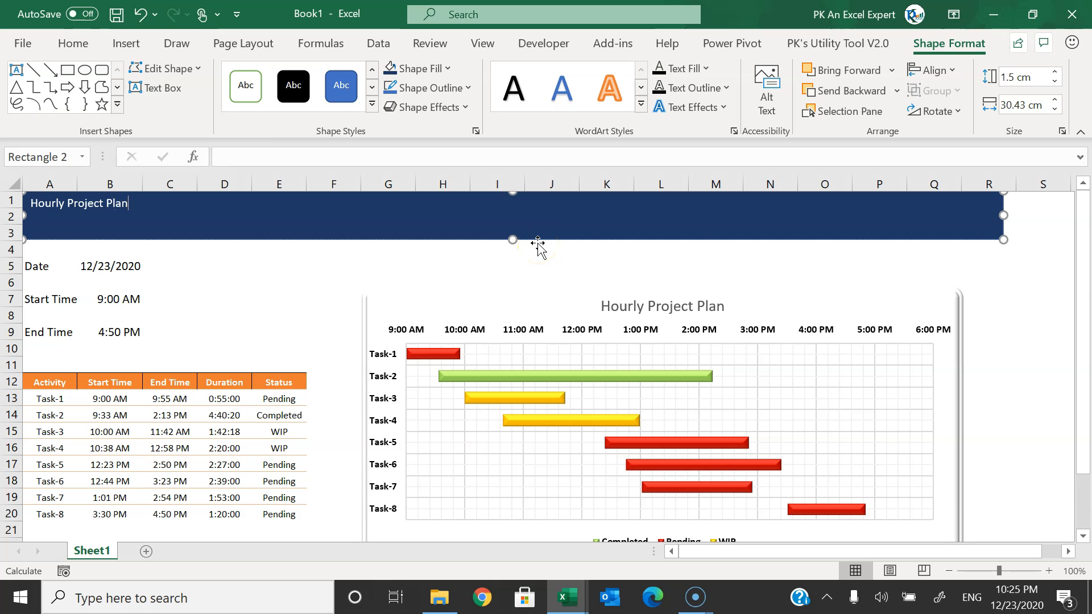
- Apply the WordArt style "Fill: Black, Text color 1; Shadow" to the banner text and centre it horizontally
click(537, 245)
click(550, 231)
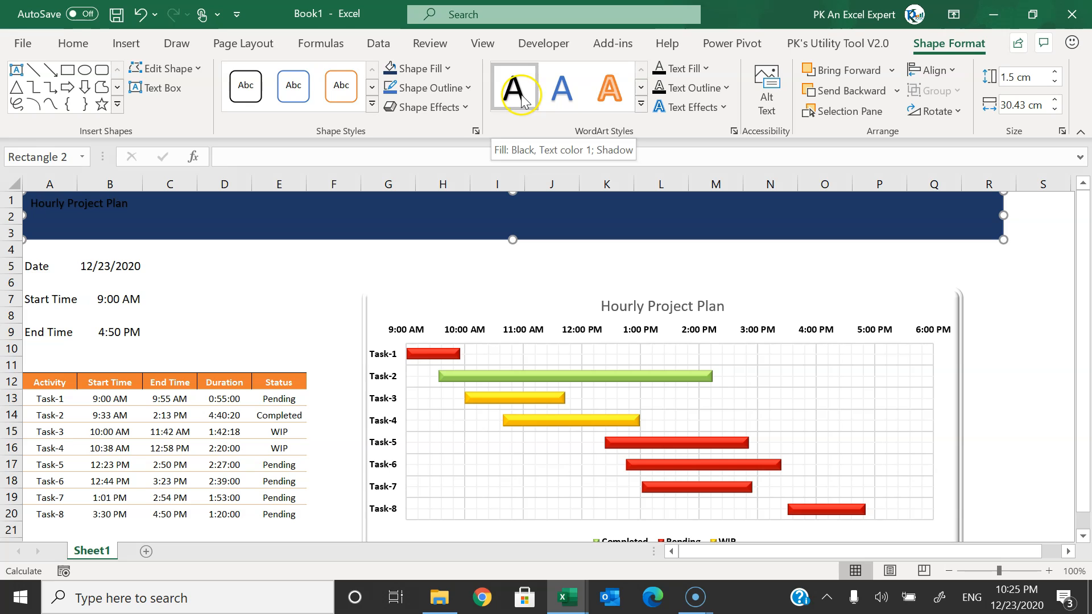
click(73, 44)
click(299, 103)
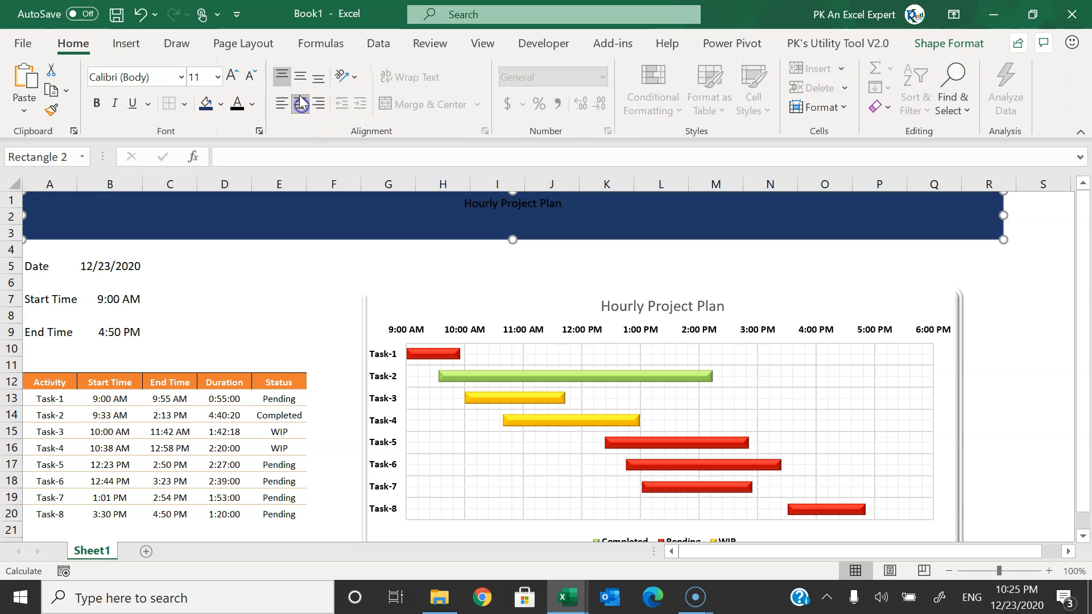
- Center the banner title vertically, make its text white and enlarge it to size 32
click(300, 76)
click(253, 112)
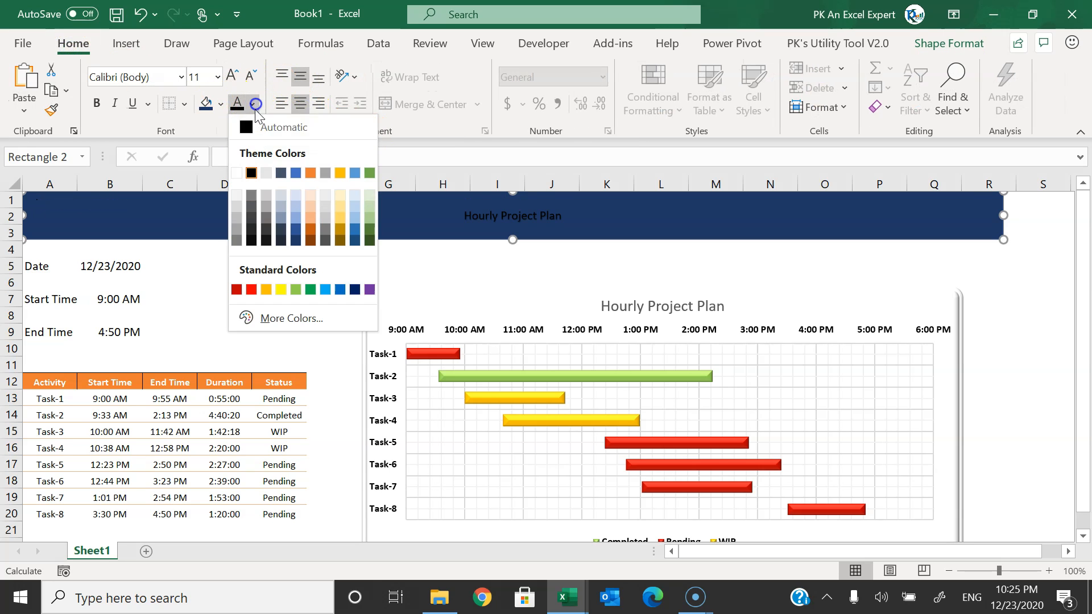
click(237, 171)
click(231, 76)
click(231, 76)
click(231, 76)
click(231, 76)
click(231, 76)
click(231, 76)
click(231, 75)
click(231, 75)
- Set the banner title's font to Arial Rounded MT Bold
click(158, 76)
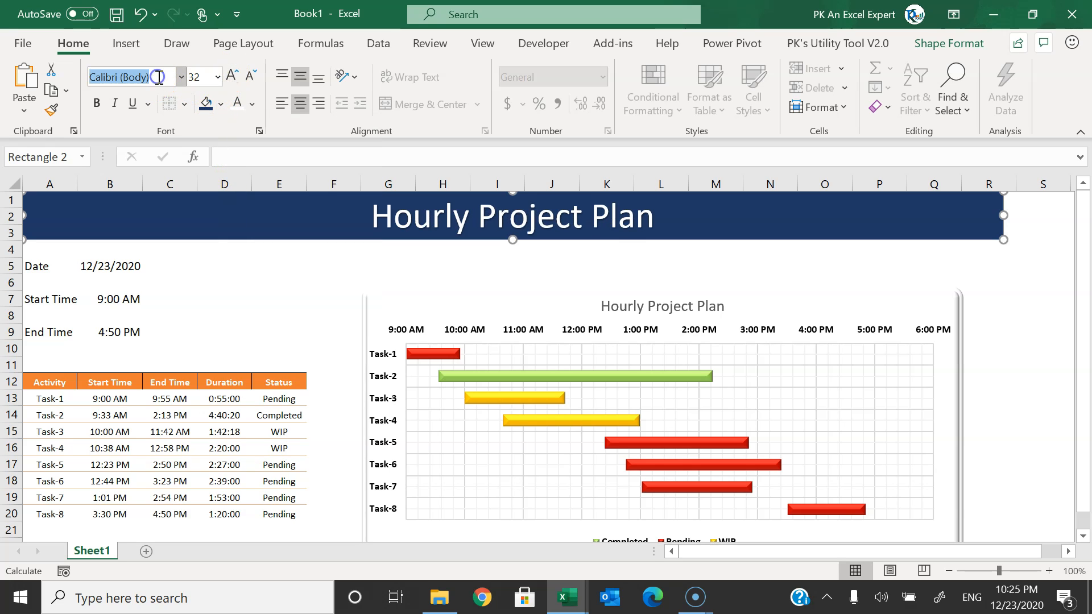
text(Arial Rounded MT)
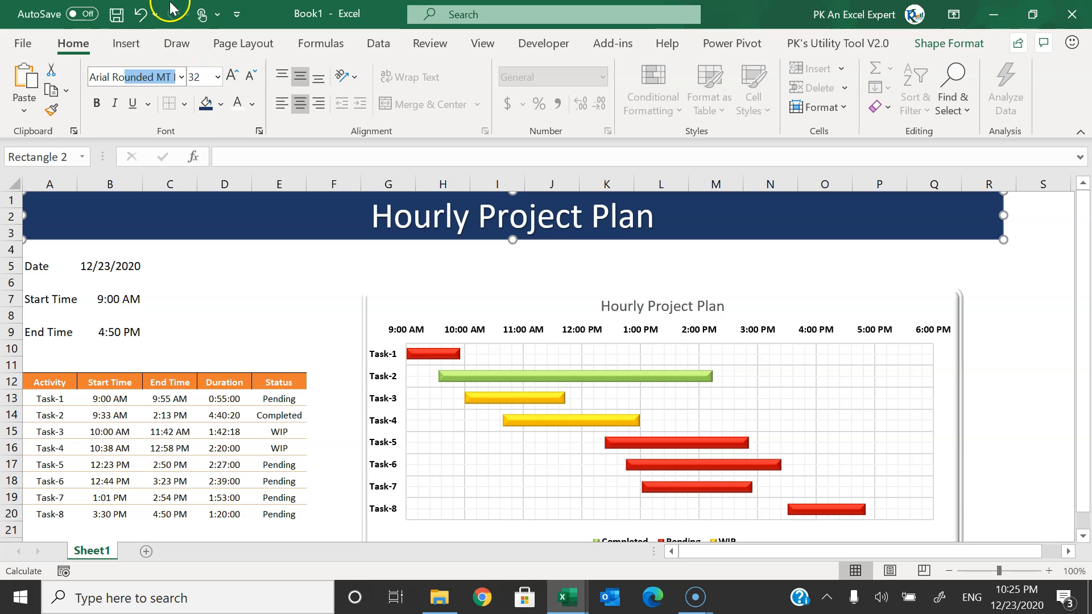
click(181, 76)
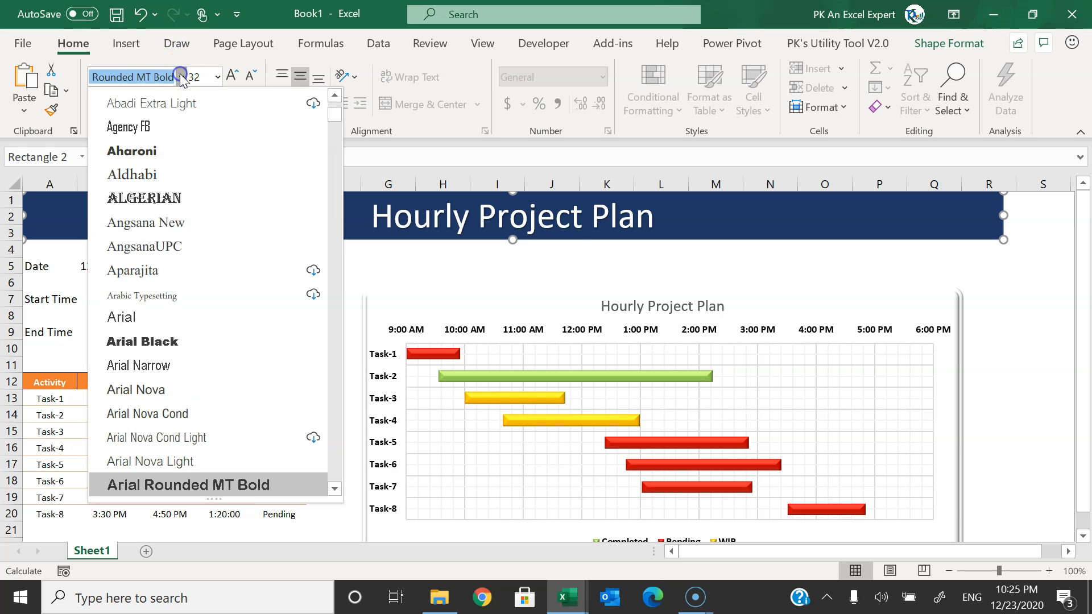
click(255, 482)
click(520, 278)
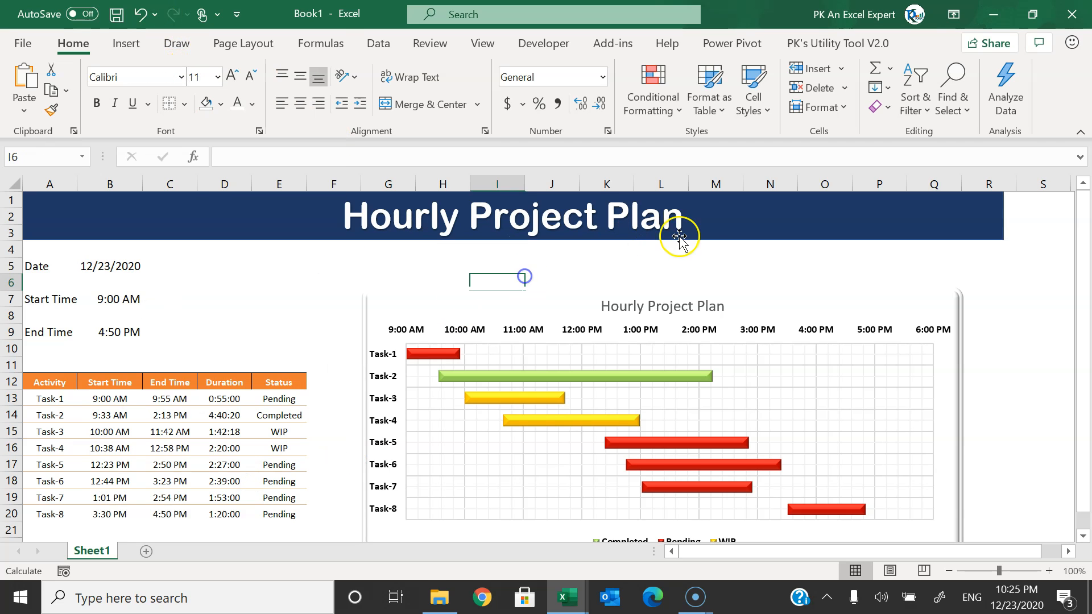
- Apply the third shape-effect preset in the second preset row to the title banner
click(829, 240)
click(964, 44)
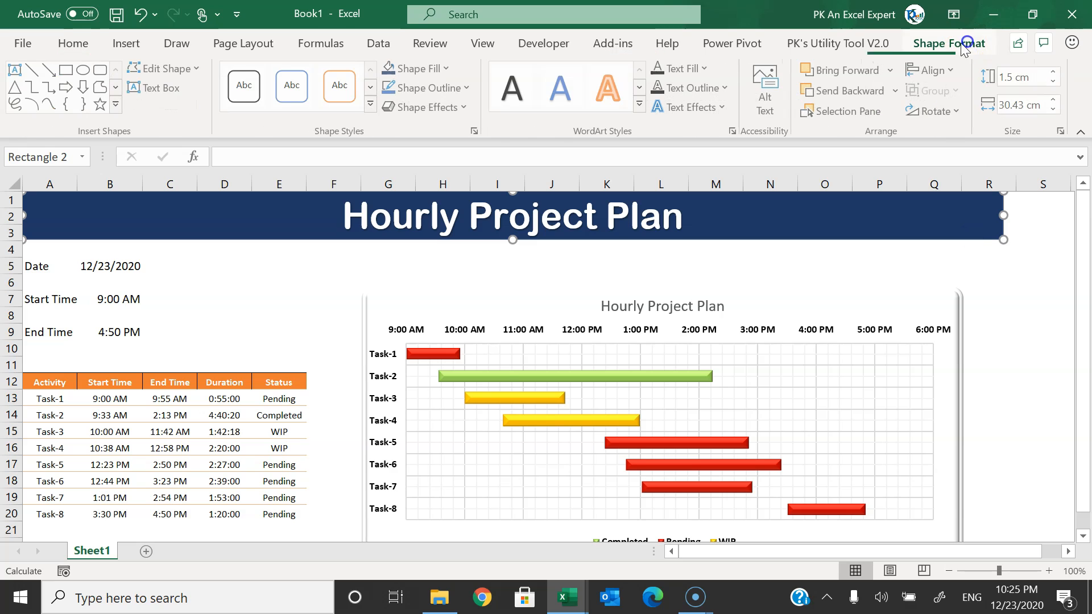
click(455, 107)
mouse_move(499, 146)
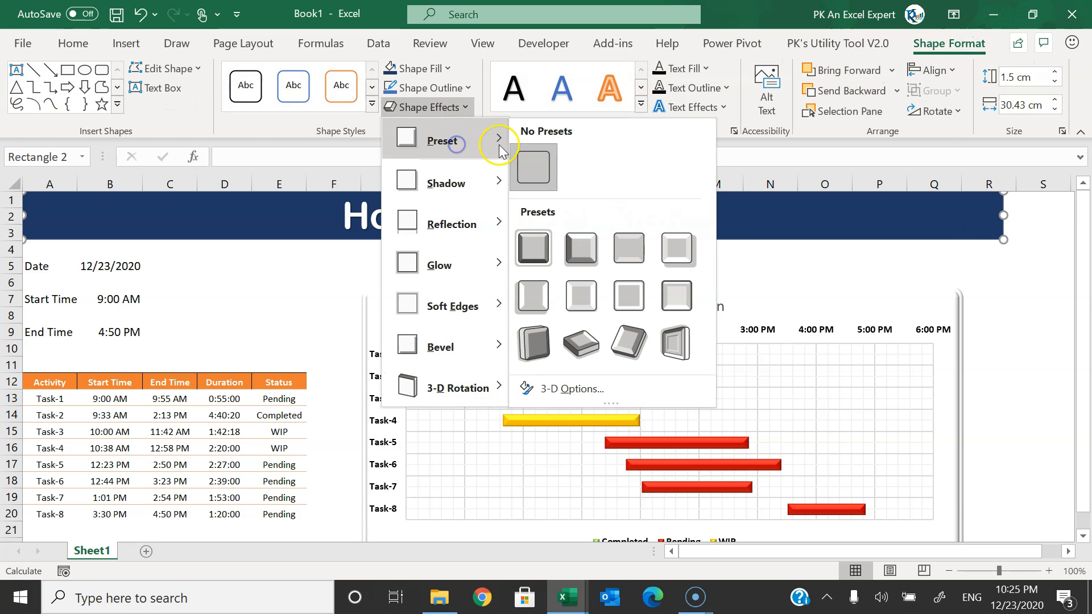
click(629, 297)
click(469, 262)
- Fill the sheet area below the banner, from cell A4 across to column R, with medium gray
drag(34, 251, 964, 250)
click(221, 104)
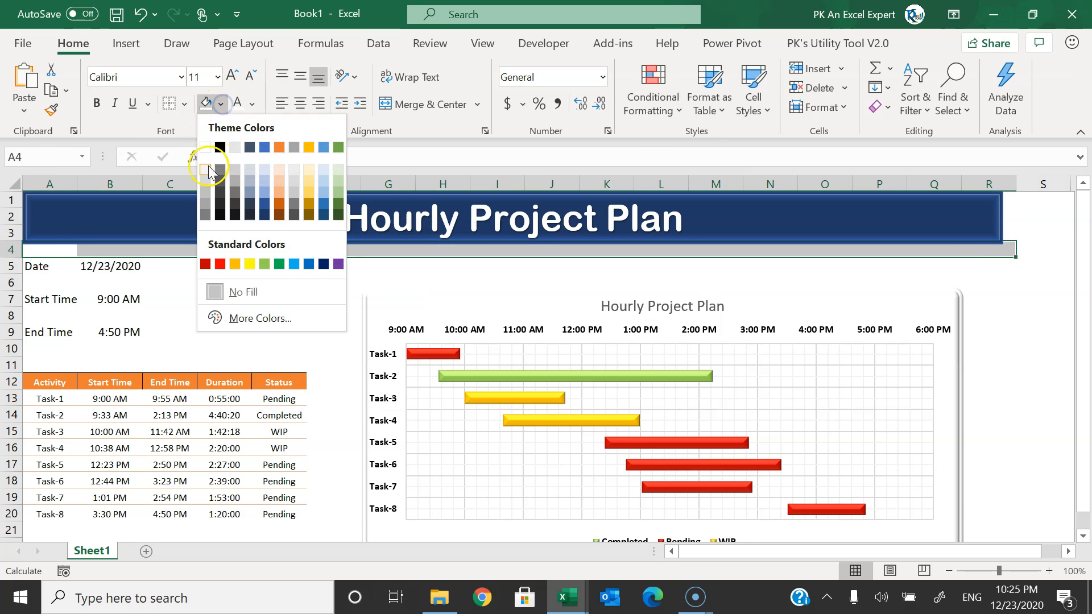
click(204, 202)
drag(72, 281, 990, 279)
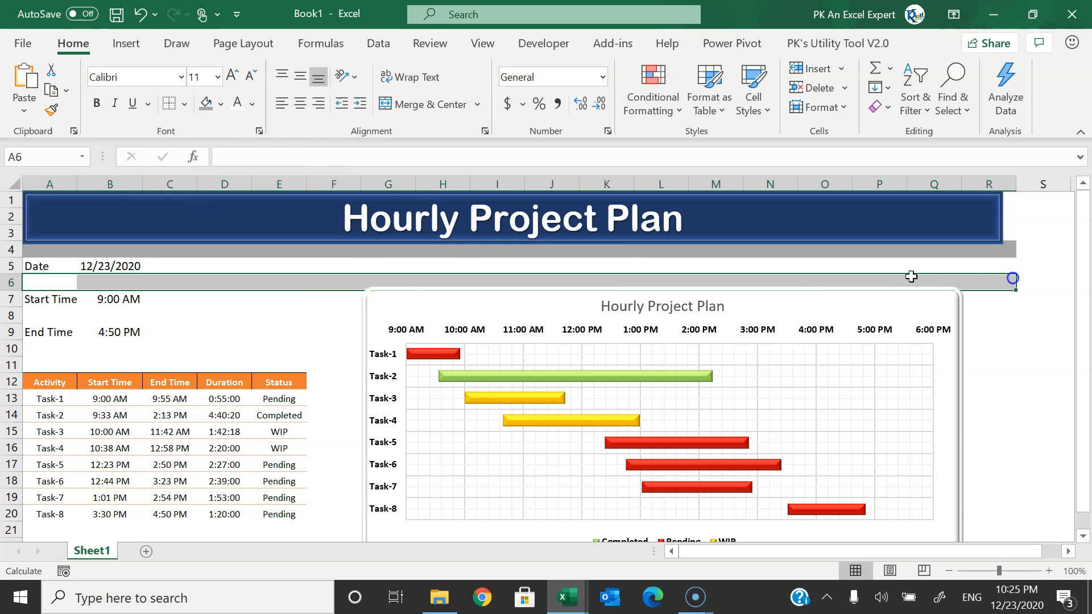
drag(44, 246, 999, 396)
scroll(996, 342, down, 4)
click(203, 107)
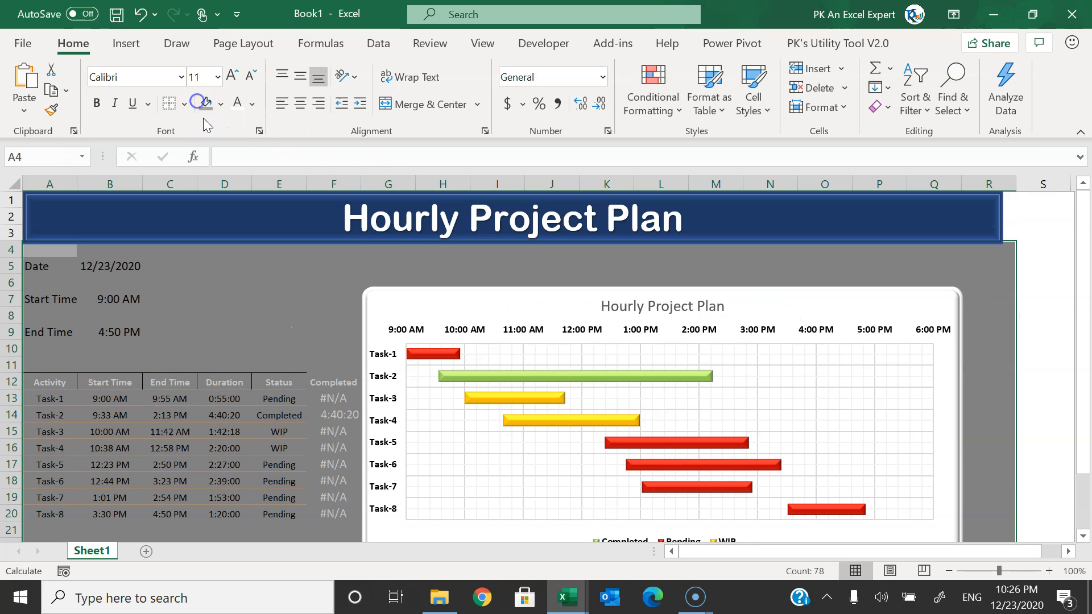
- Fill the task table's header cells A12:E12 orange and its task rows A13:E20 white
click(223, 387)
drag(51, 385, 283, 382)
click(220, 105)
click(281, 140)
drag(52, 399, 273, 514)
click(221, 104)
click(206, 147)
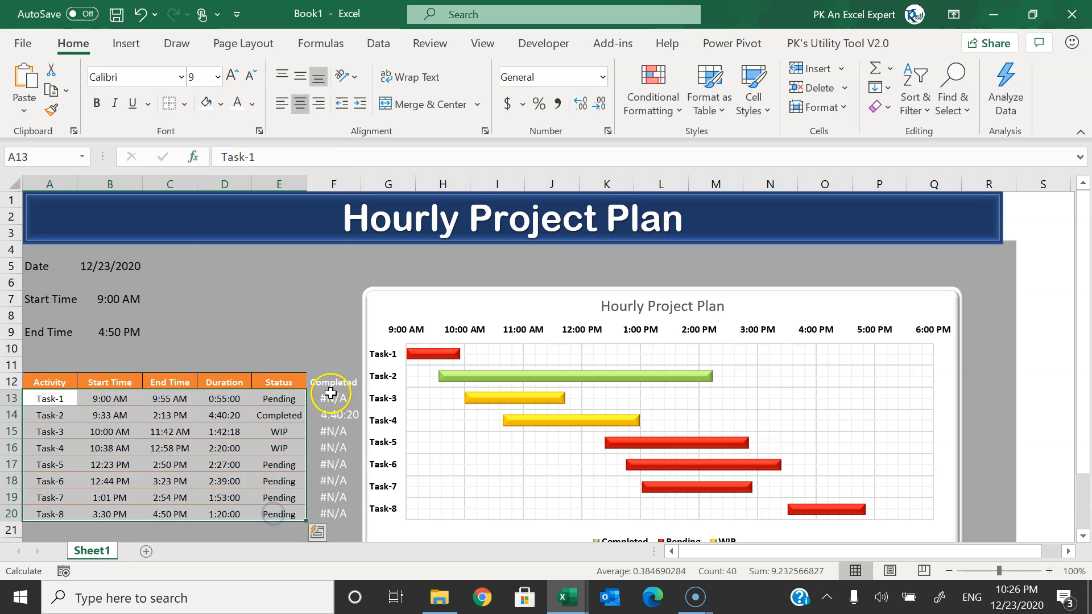
- Set the font color of the helper columns F12:H20 to the background gray so they are hidden
drag(333, 383, 438, 513)
click(252, 104)
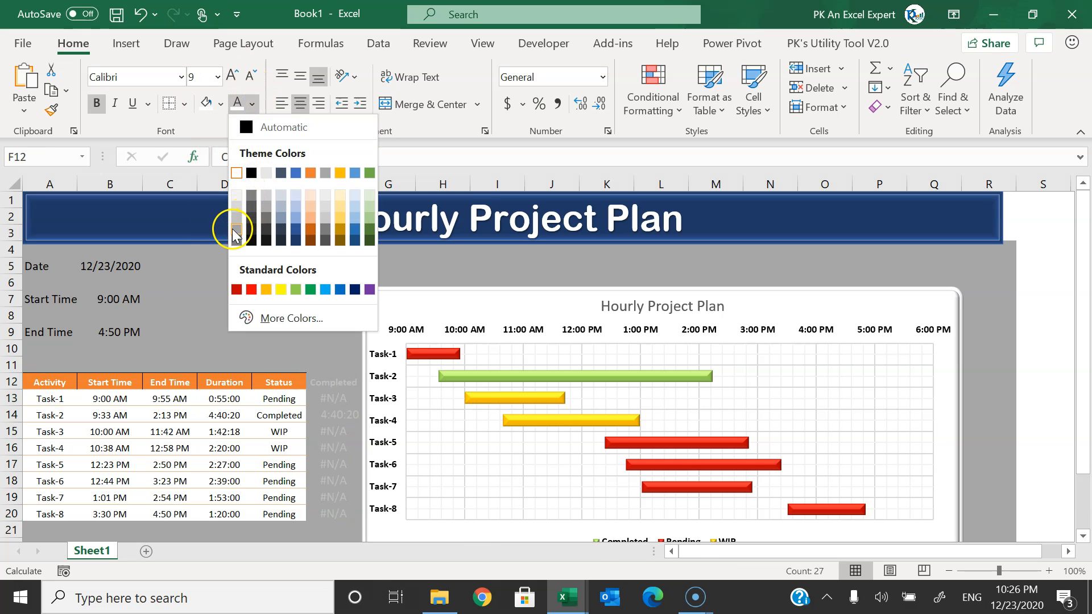
click(234, 228)
- Fill the Date, Start Time and End Time cells A5:B5, A7:B7 and A9:B9 with white
drag(41, 268, 136, 267)
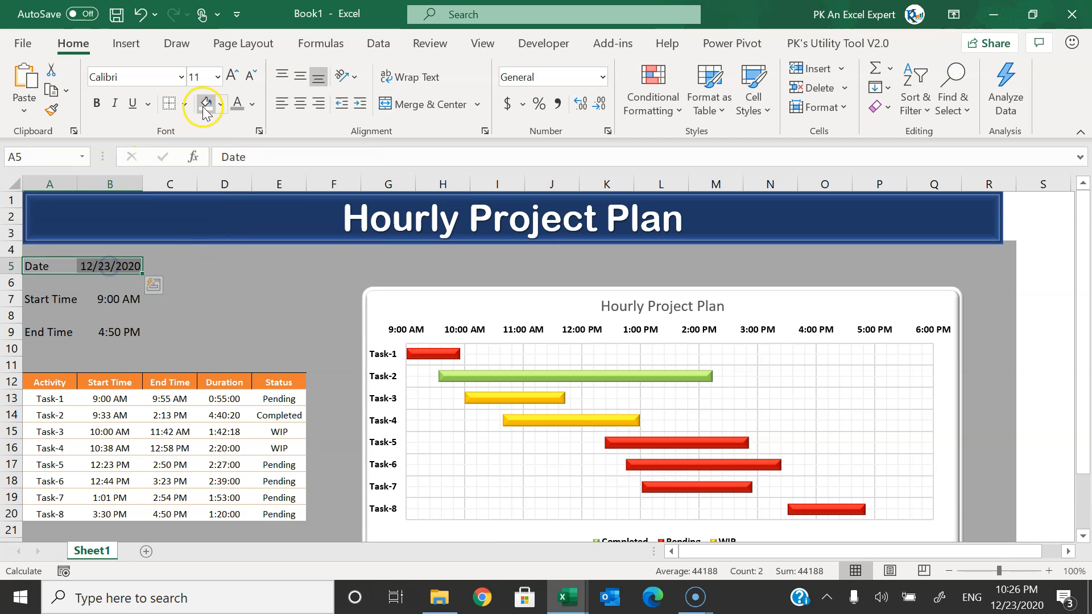
click(206, 103)
drag(48, 302, 114, 300)
key(F4)
drag(55, 334, 117, 332)
key(F4)
click(225, 300)
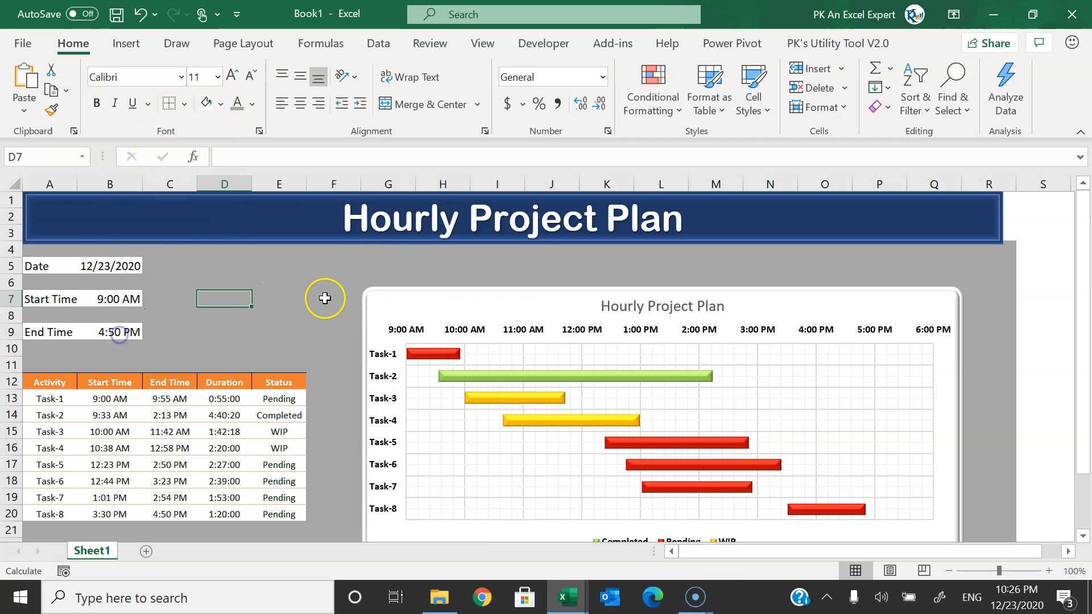
- Move the Gantt chart up to just beneath the banner and widen the banner to the edge of column R
drag(513, 287, 533, 251)
click(734, 221)
drag(1003, 218, 1018, 217)
click(334, 266)
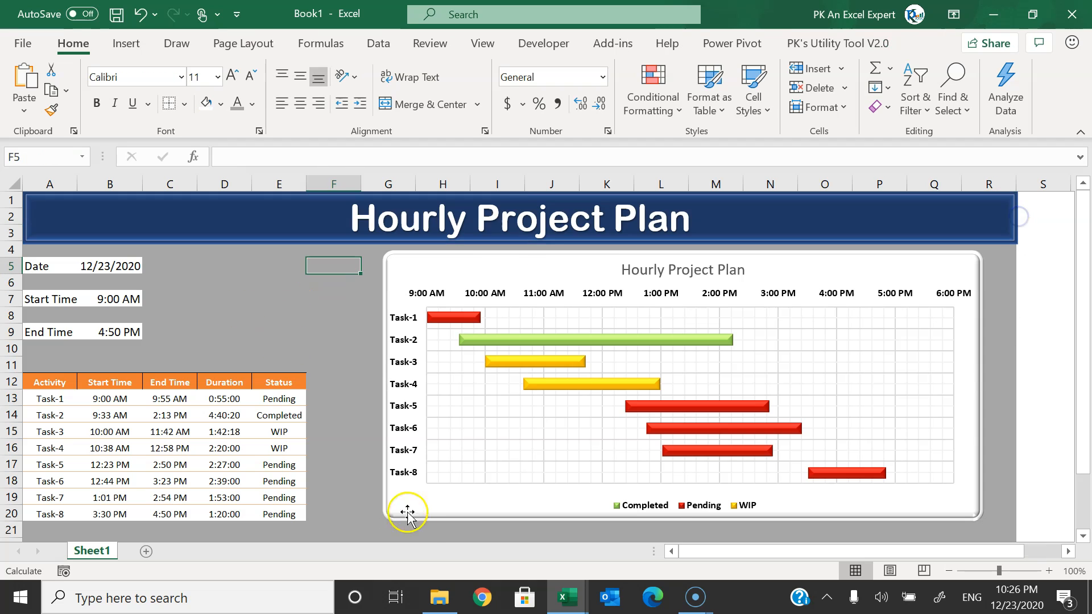
- Widen the Gantt chart on both sides to span from column F to the end of column R
click(407, 514)
drag(382, 519, 328, 522)
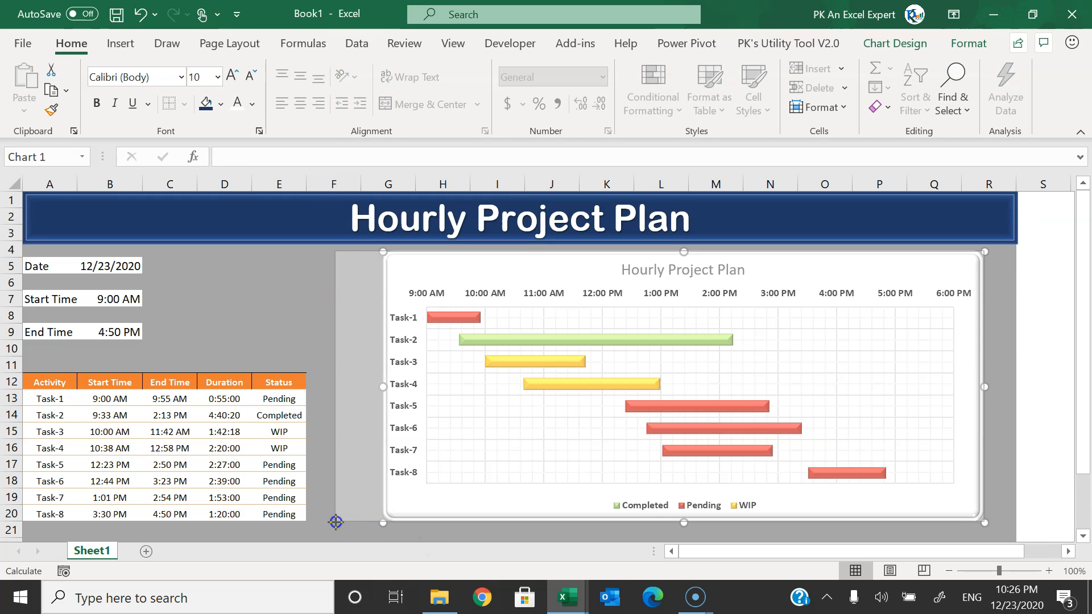
drag(985, 386, 1013, 387)
click(231, 306)
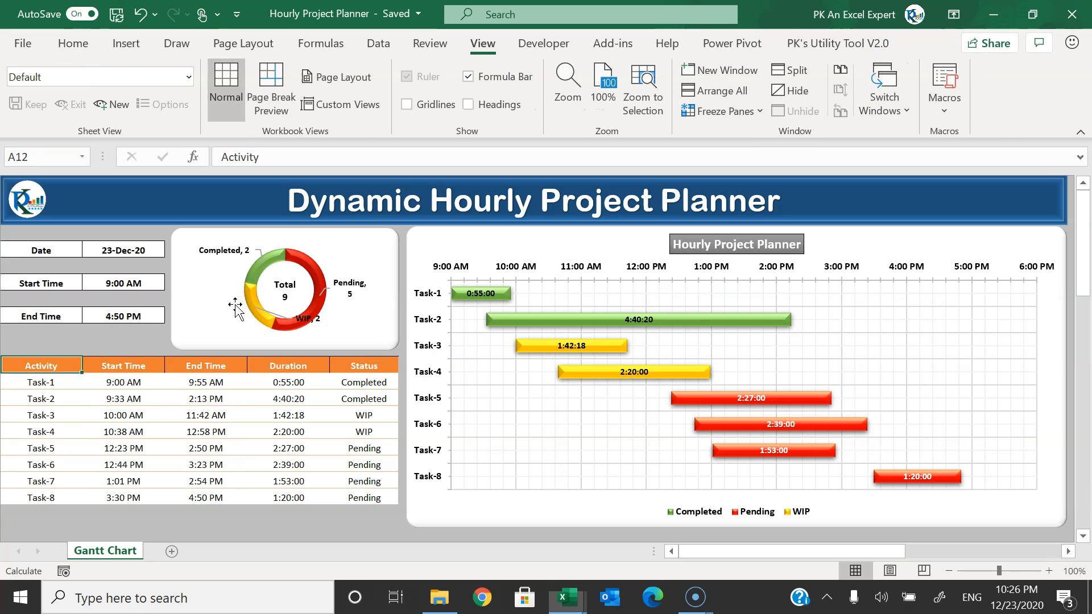
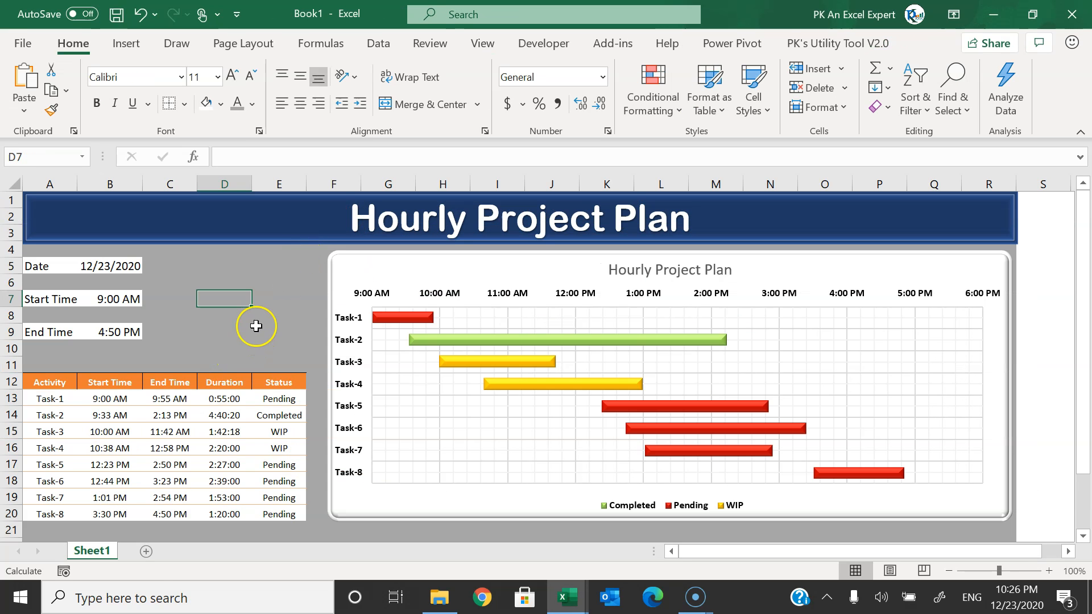
- Add a new worksheet and name it Support
click(145, 552)
double_click(149, 550)
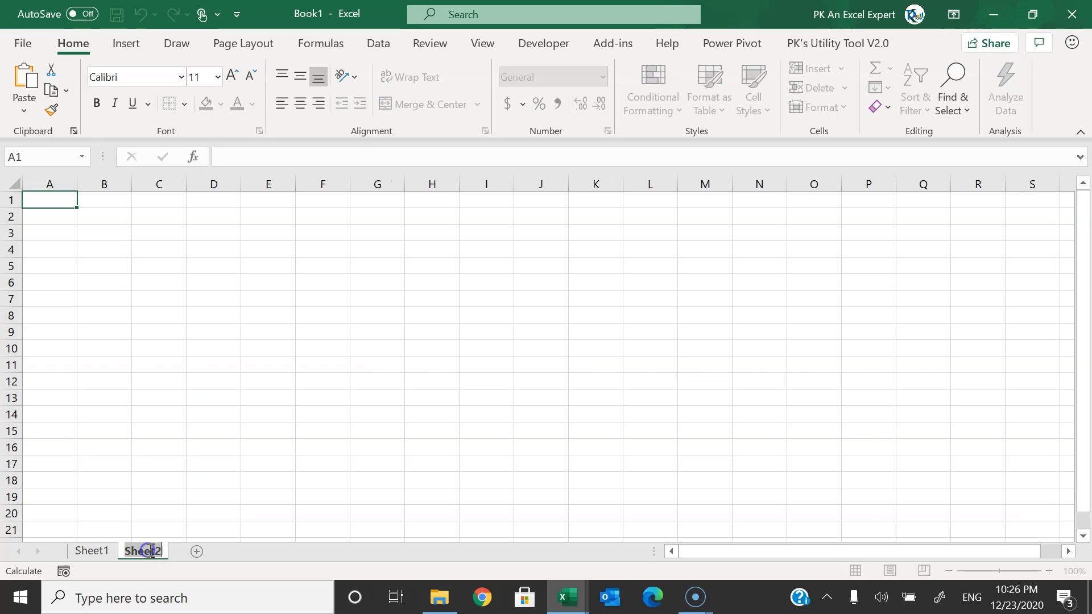
text(Su)
text(pport)
key(Return)
- Enter the labels Completed, Pending, WIP and Total in cells B2:B5 of the Support sheet
click(104, 217)
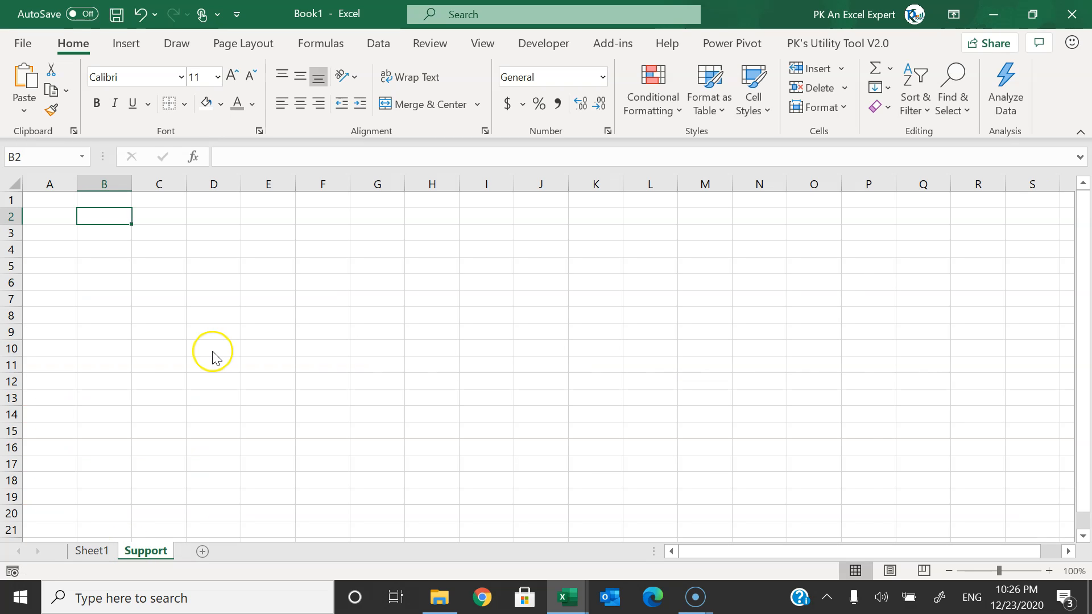
text(Comple)
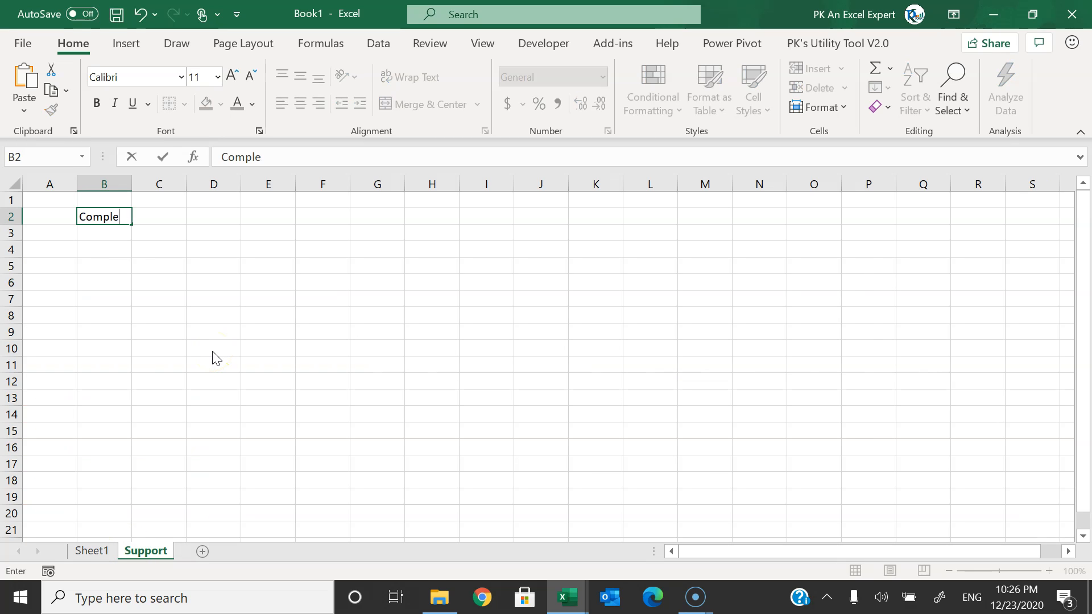
key(Return)
text(Pendi)
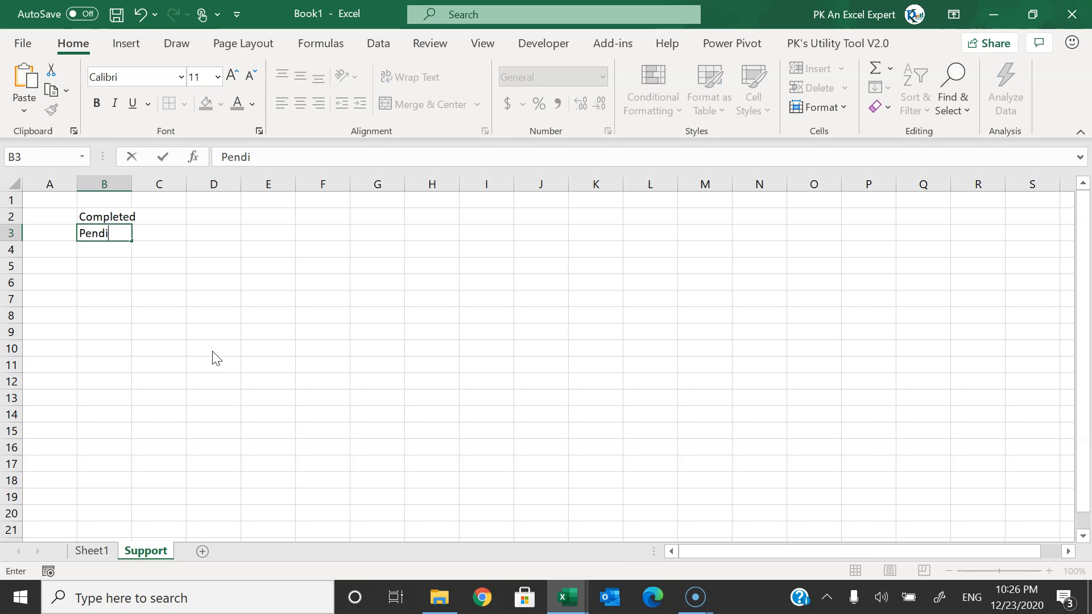
text(ng)
key(Return)
text(WIP)
key(Return)
text(Total)
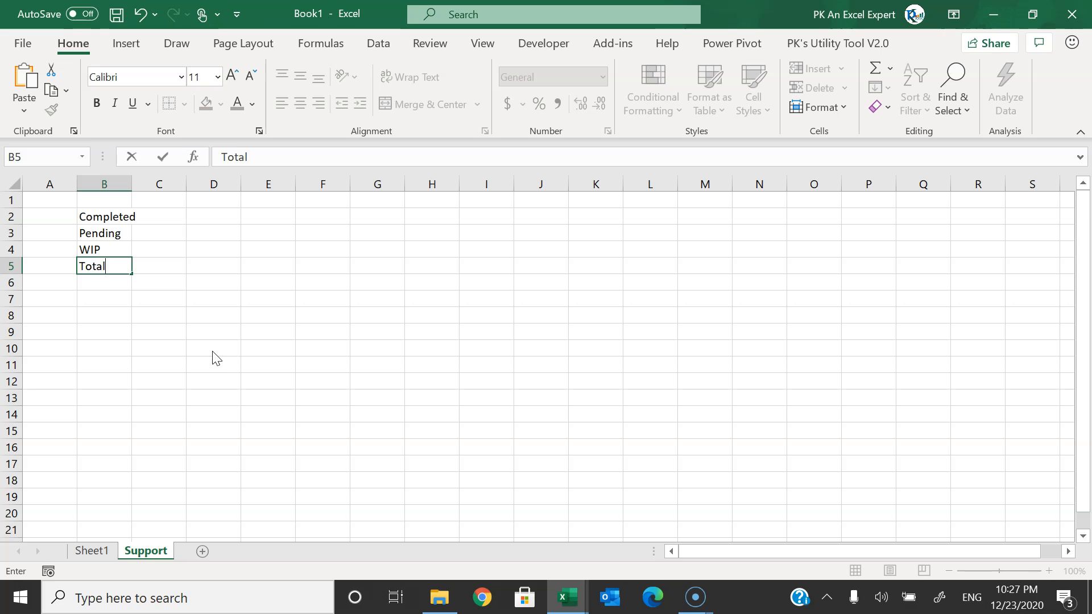
key(Return)
- Enter =COUNTIF(Sheet1!$E$13:$E$1048576,Support!B2) in C2 to count the completed tasks
key(Up)
key(Up)
key(Up)
key(Up)
key(Right)
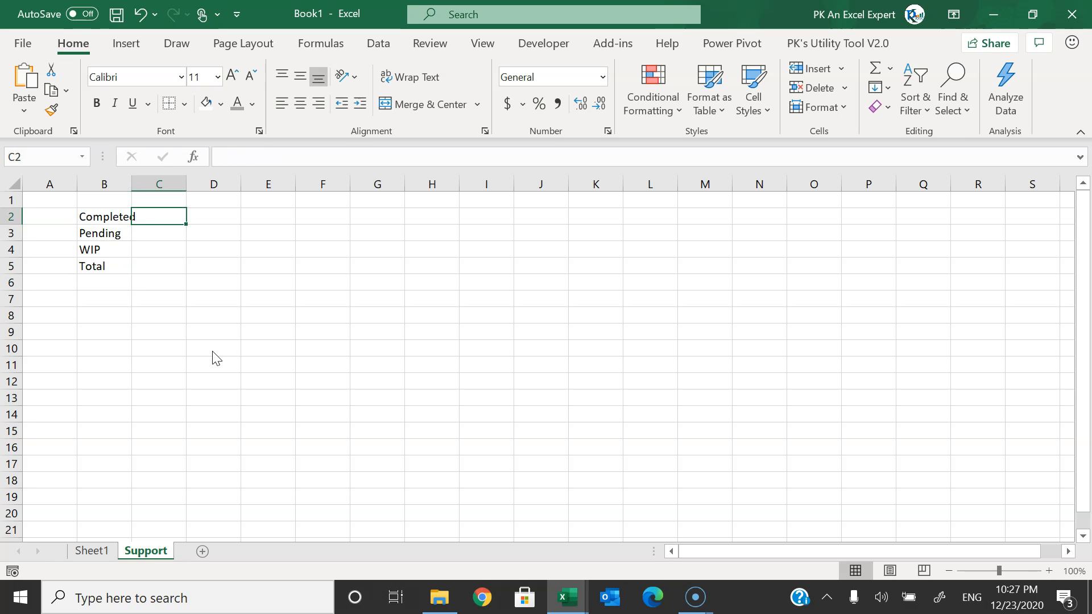
text(=cou)
key(Down)
key(Down)
key(Down)
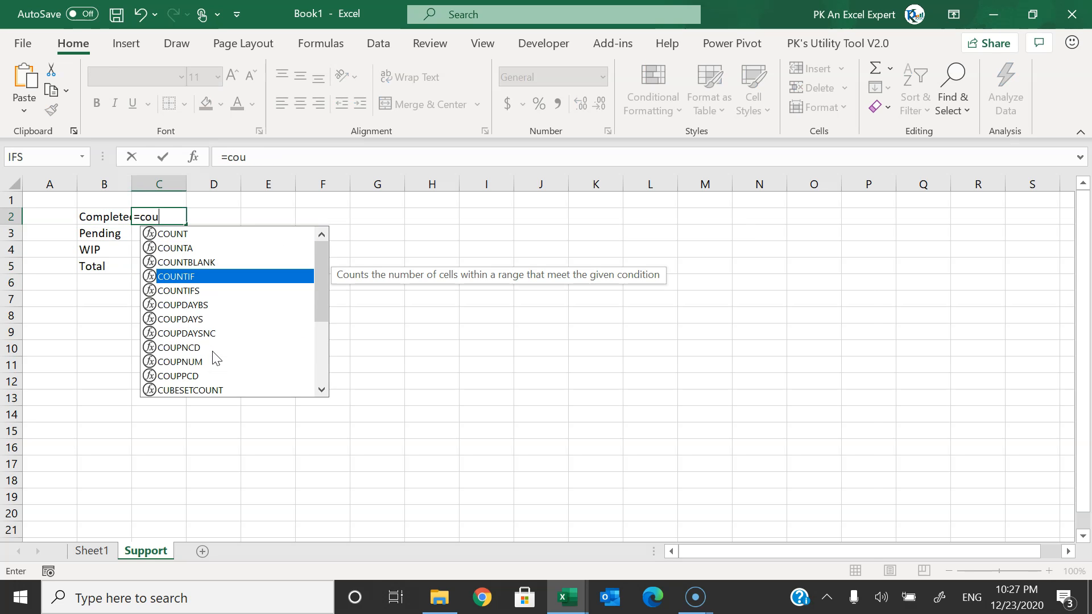
key(Tab)
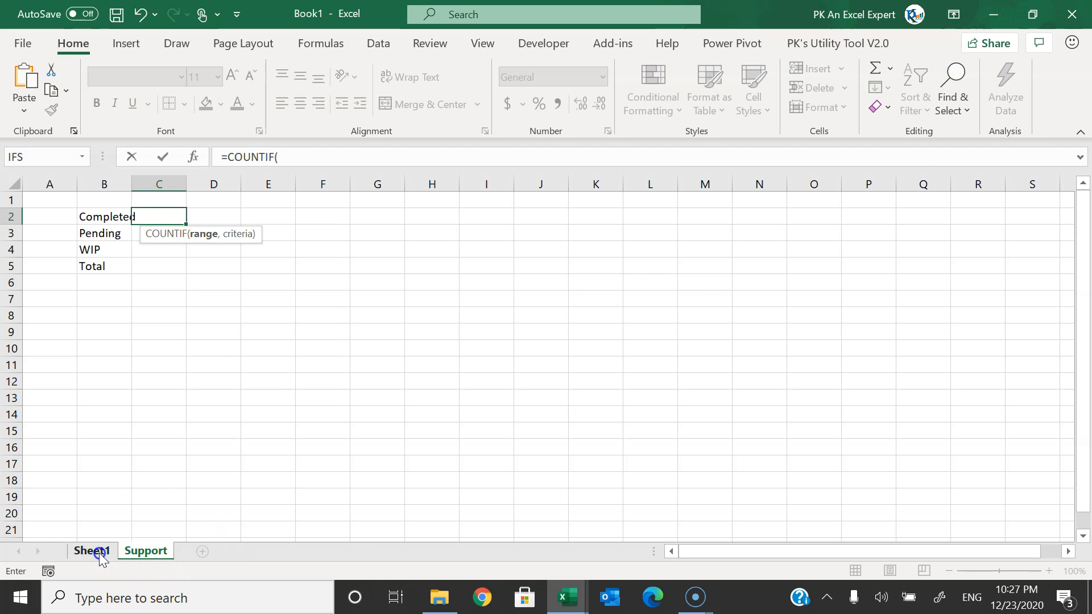
click(92, 551)
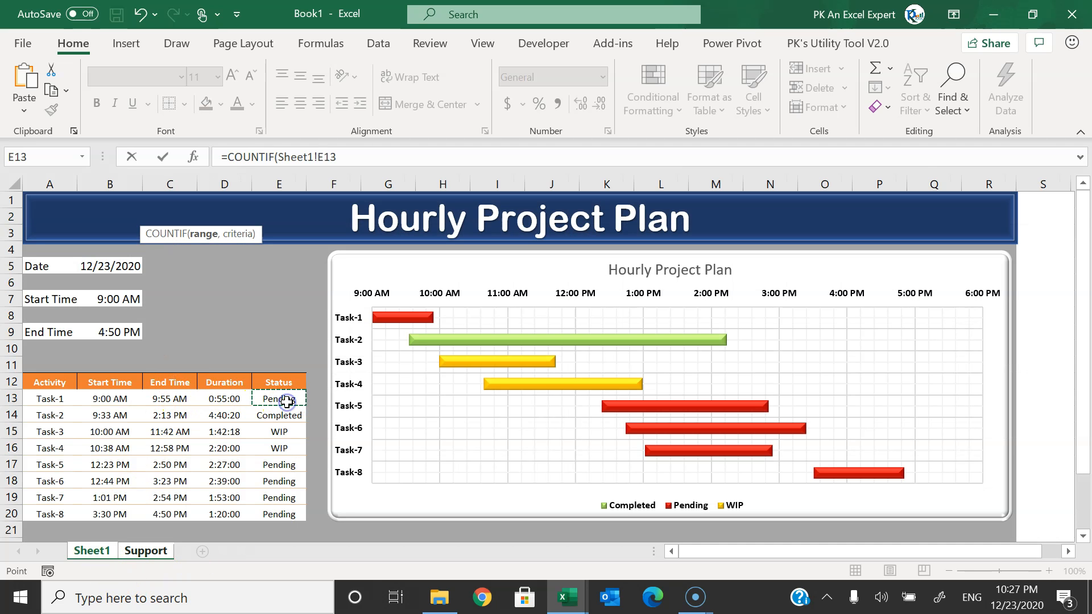
key(ctrl+shift+Down)
key(ctrl+shift+Down)
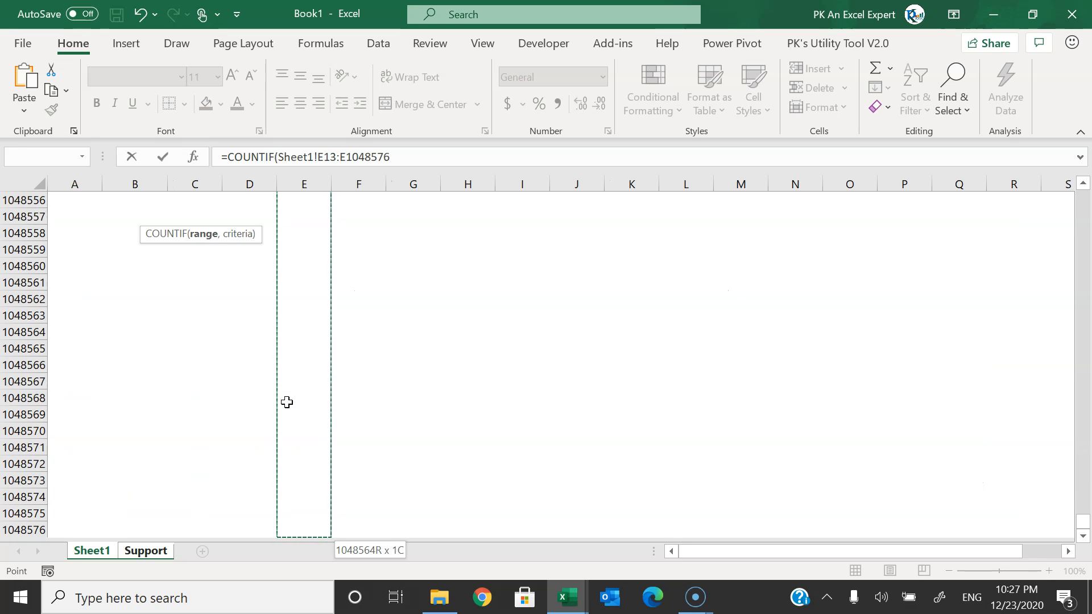
key(F4)
text(,)
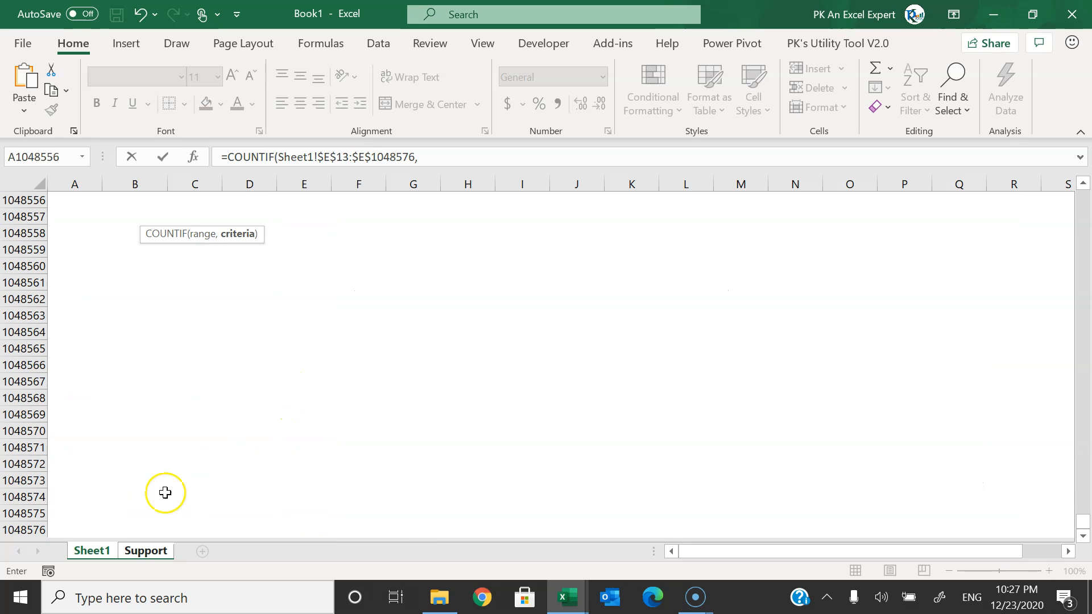
click(143, 550)
click(114, 217)
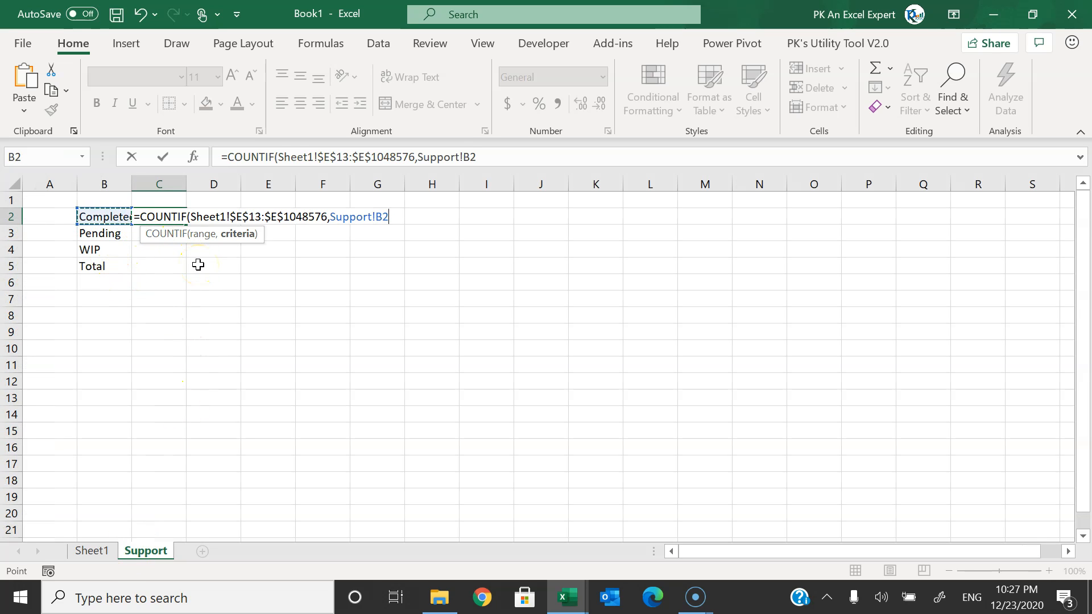
key(Return)
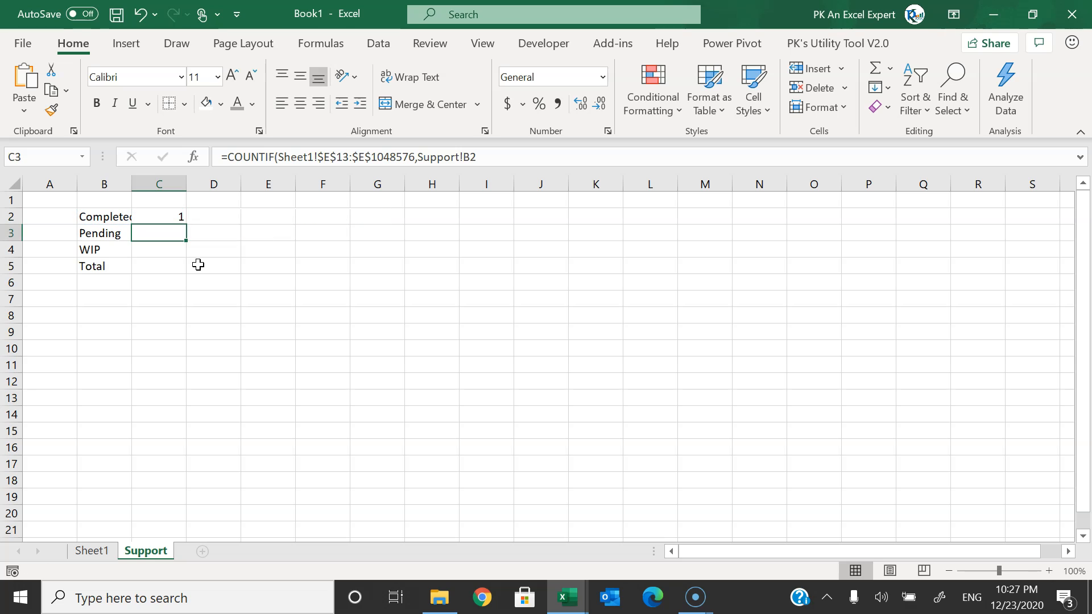
- Fill the COUNTIF formula down from C2 through C4 for the Pending and WIP statuses
key(Left)
key(Down)
key(Right)
key(shift+Up)
key(shift+Up)
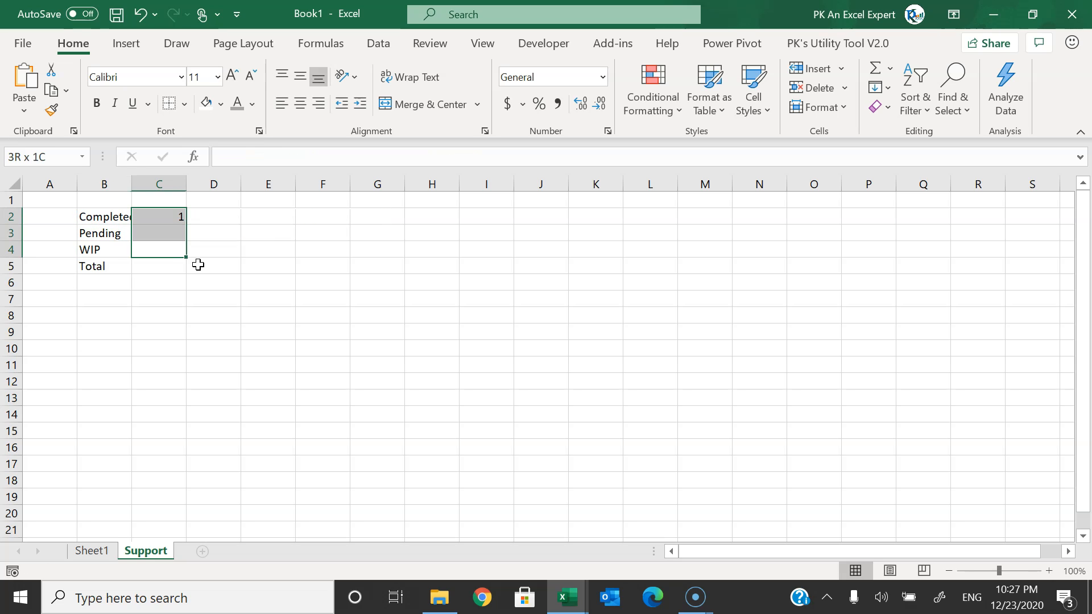
key(ctrl+d)
key(Up)
key(Up)
key(Down)
key(Down)
key(Down)
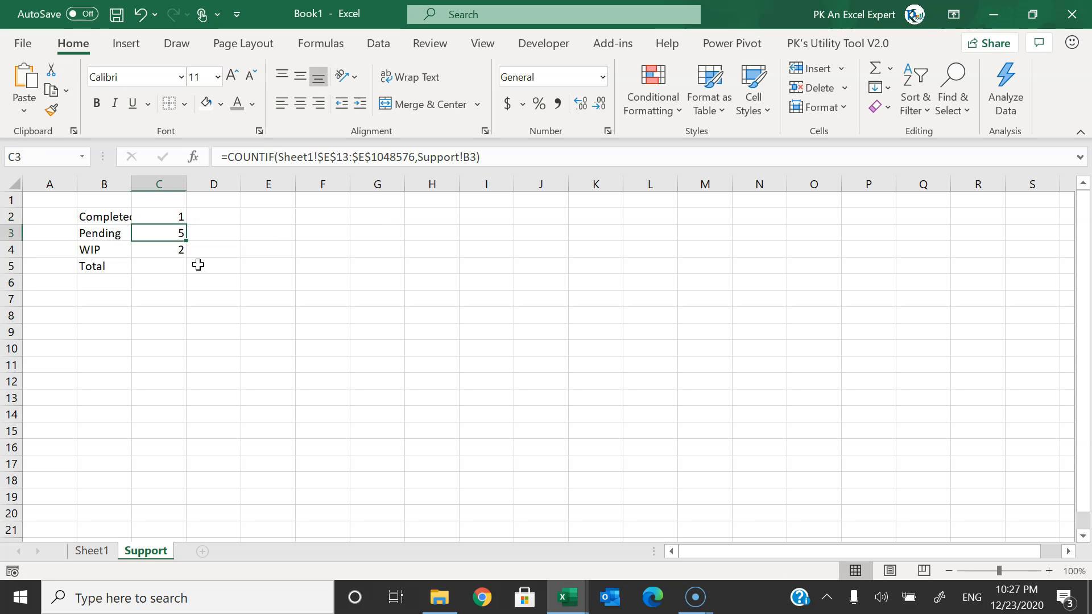
key(Left)
key(Right)
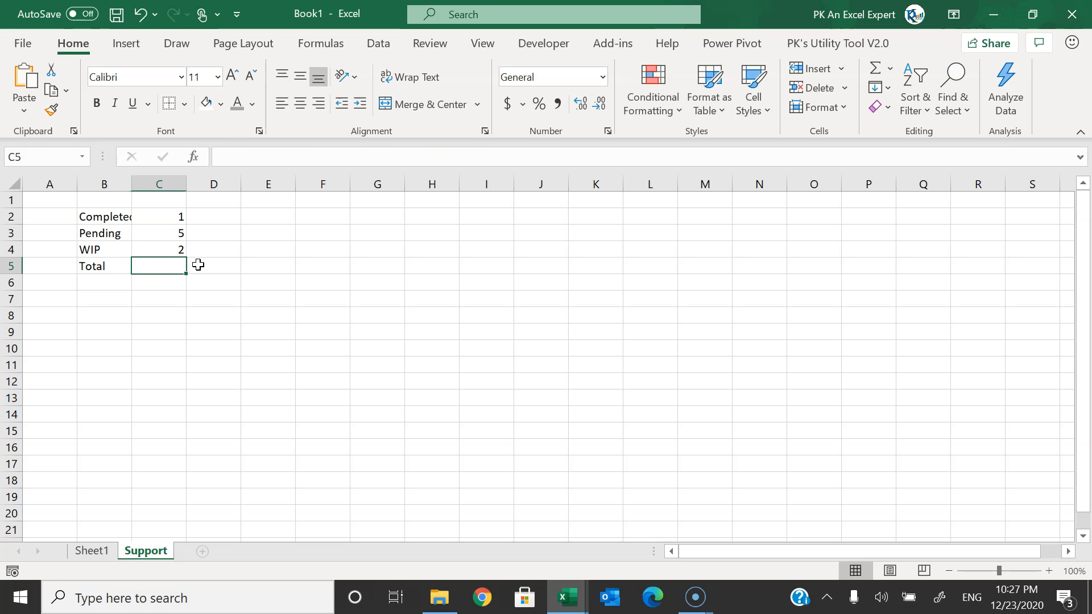
text(=")
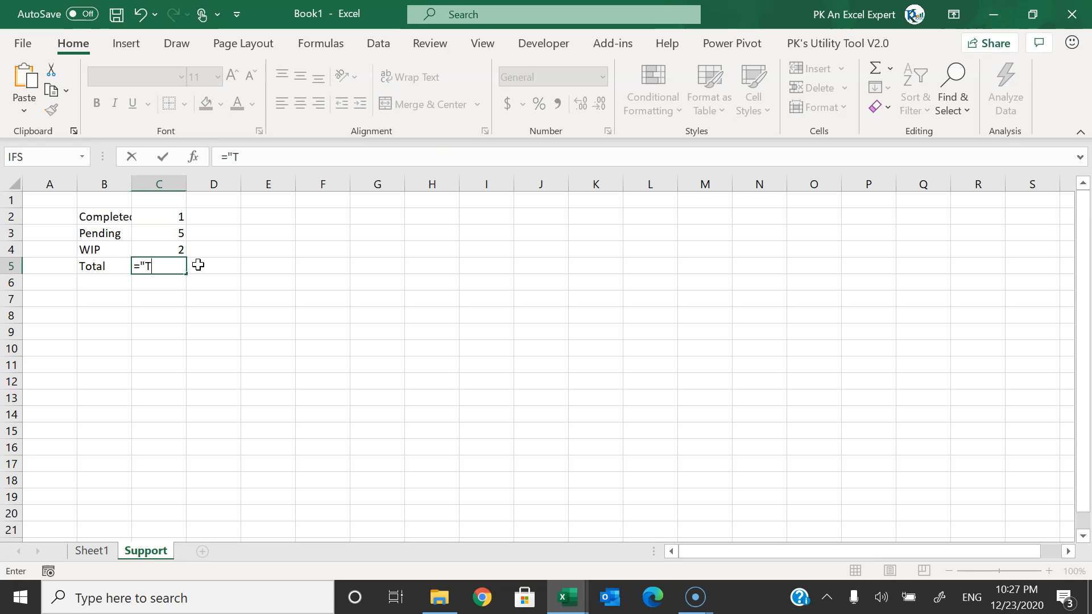
text(Total"&ch)
key(Tab)
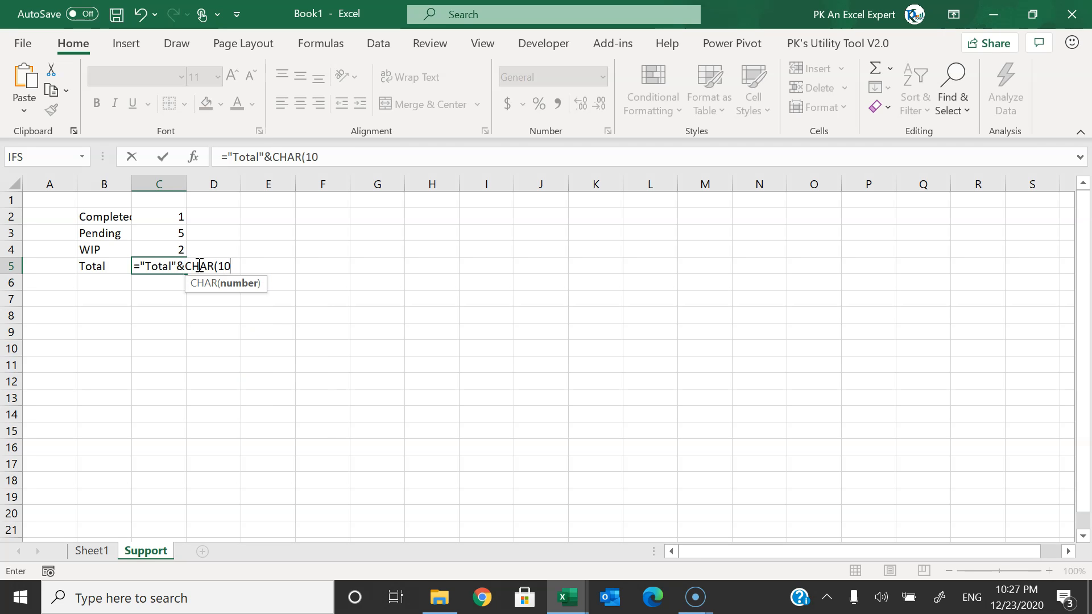
key(Escape)
- Enter =B5&CHAR(10)&SUM(C2:C4) in cell C5 to combine the Total label with the sum of the status counts
text(=)
key(Left)
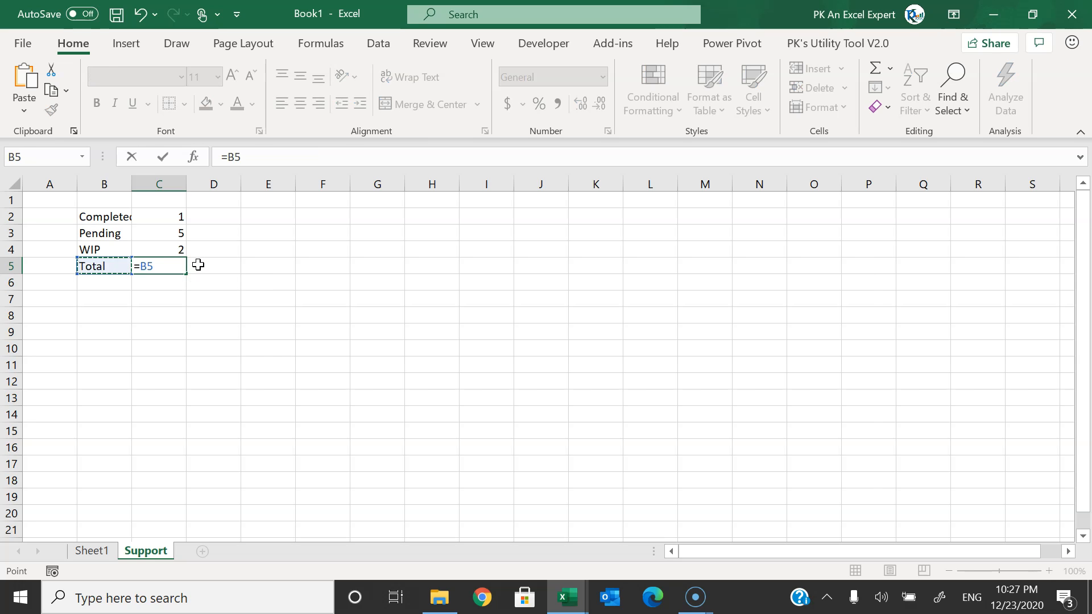
text(&c)
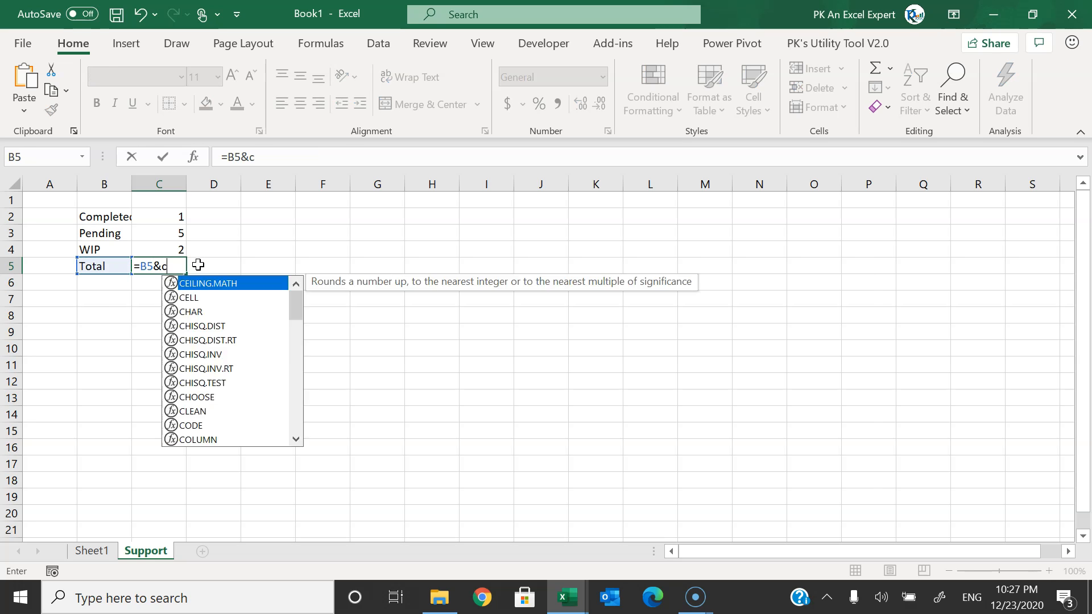
text(h)
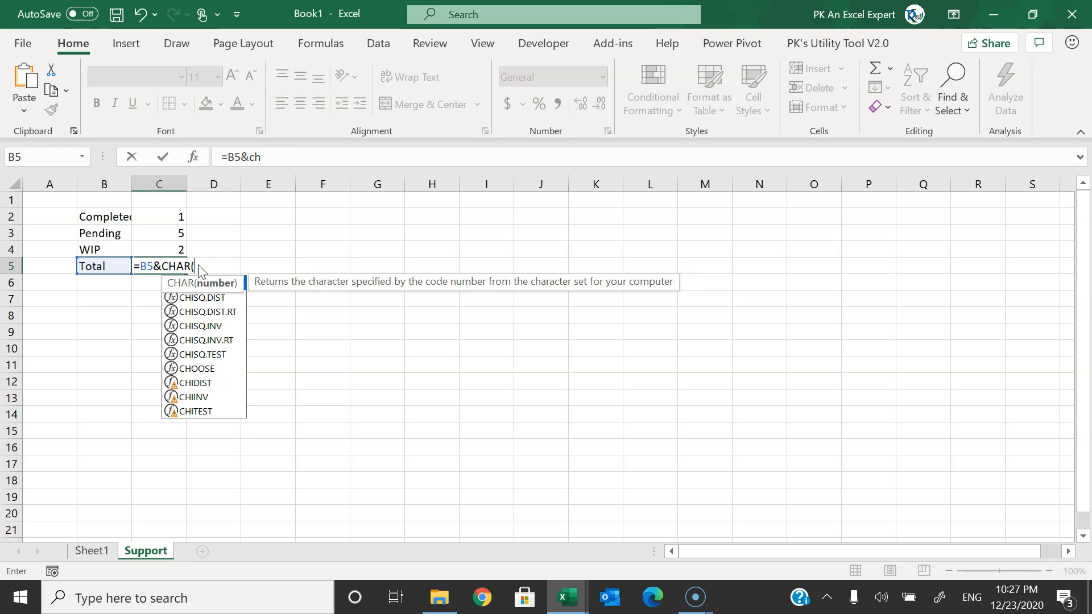
key(Tab)
text(10))
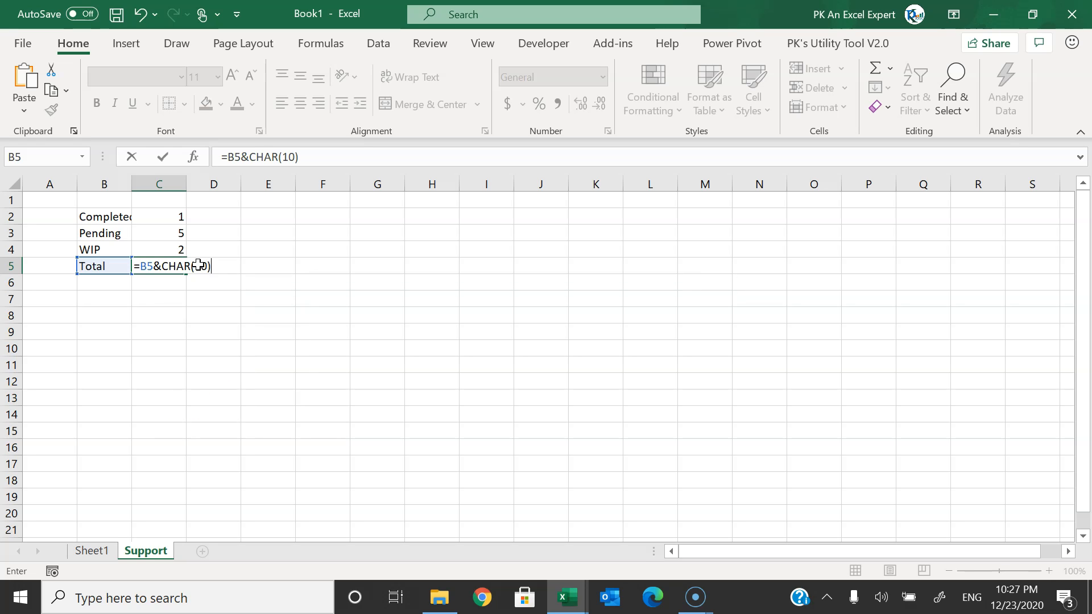
text(&su)
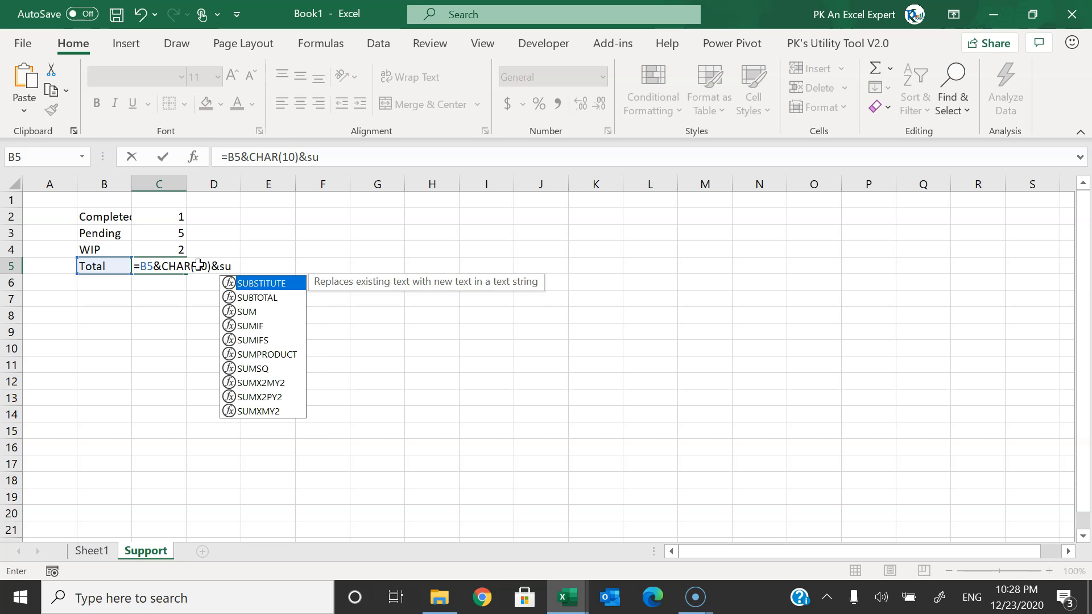
key(Down)
key(Down)
key(Tab)
key(Up)
key(shift+Up)
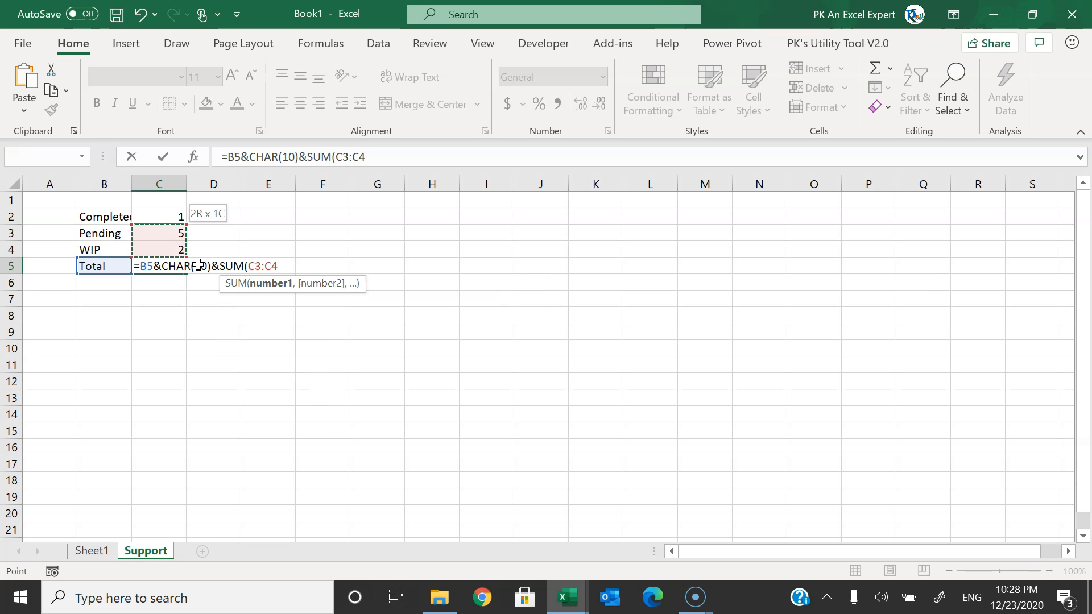
key(shift+Up)
text())
key(Return)
- Copy the Total cell C5 and paste it as a value into H8 using Paste Special
key(Up)
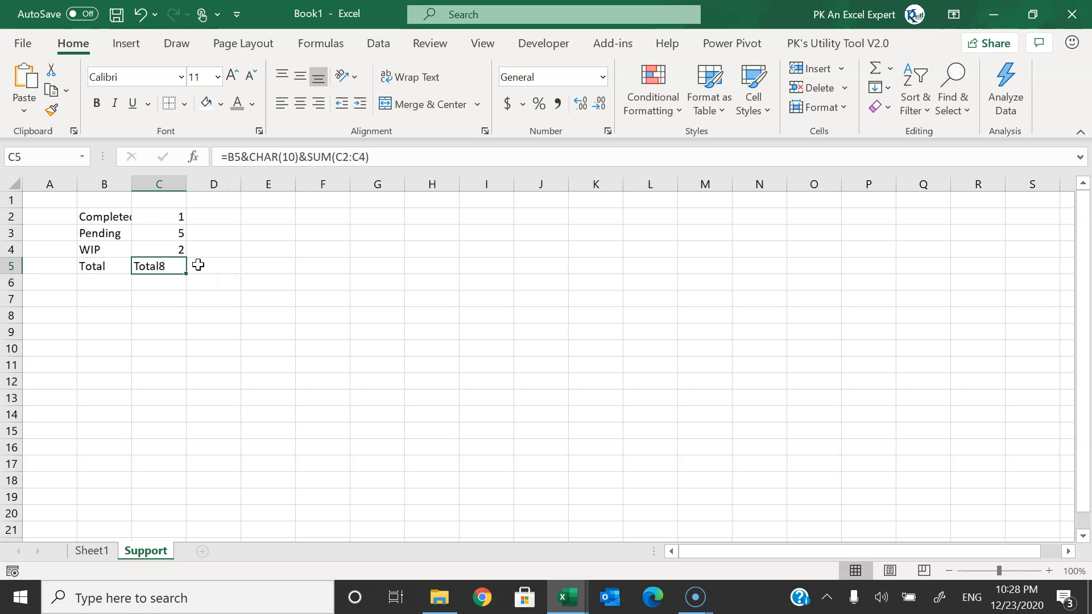
key(ctrl+c)
key(Right)
key(Right)
key(Right)
key(Right)
key(Right)
key(Down)
key(Down)
key(Down)
key(ctrl+alt+v)
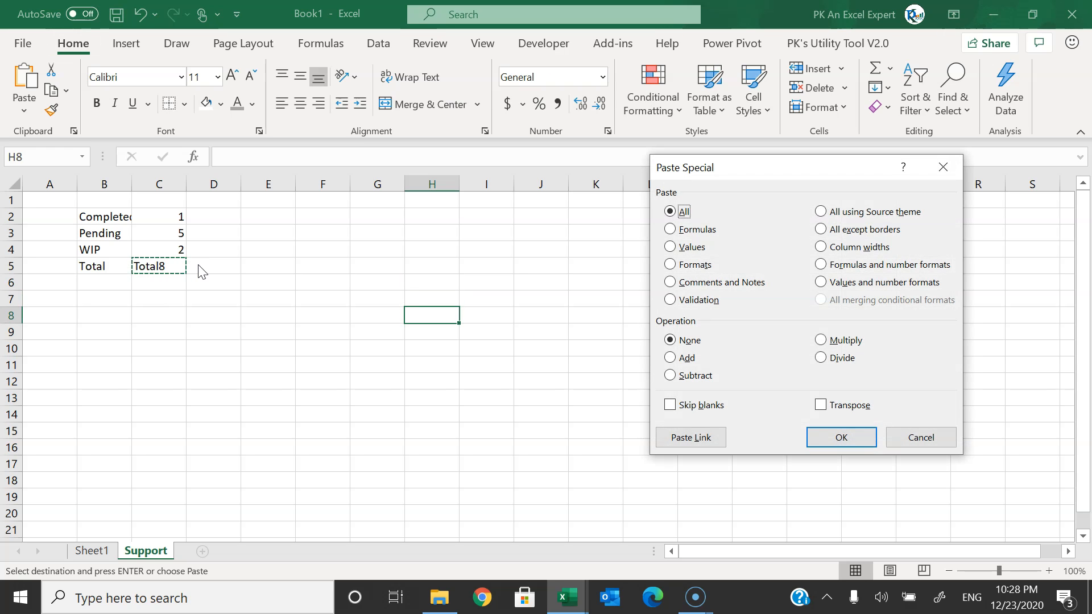
key(Return)
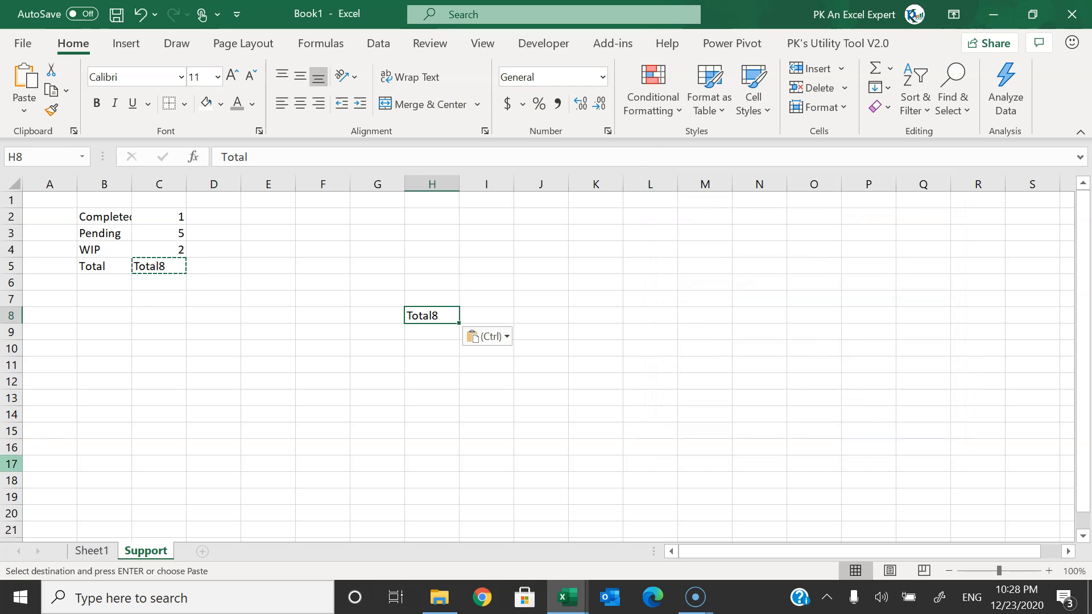
- Make row 8 taller and re-enter the contents of H8 so its text wraps at the line break
drag(12, 323, 12, 341)
click(419, 334)
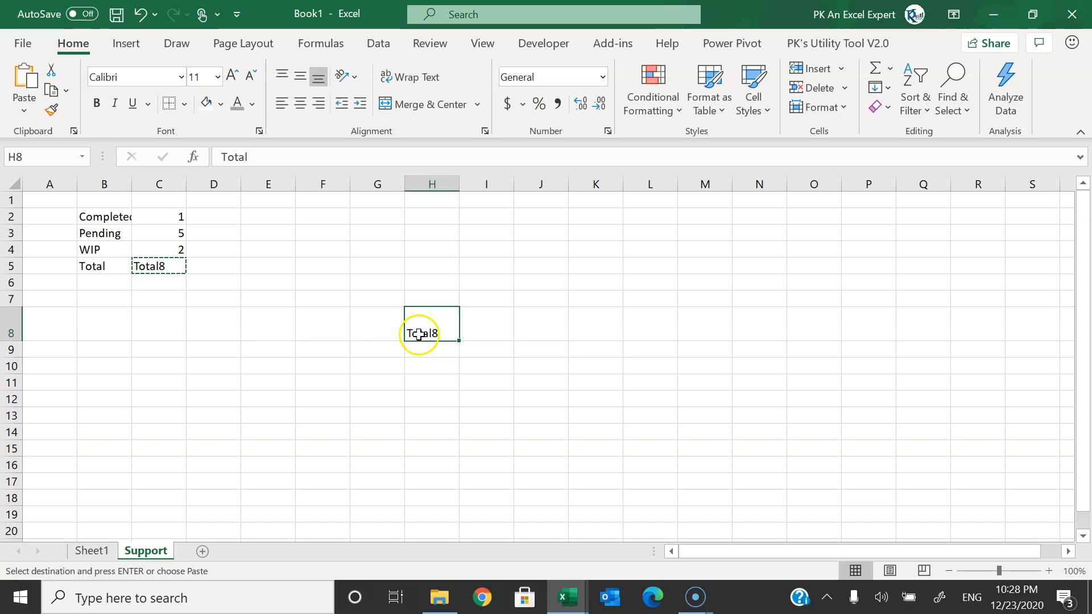
double_click(419, 335)
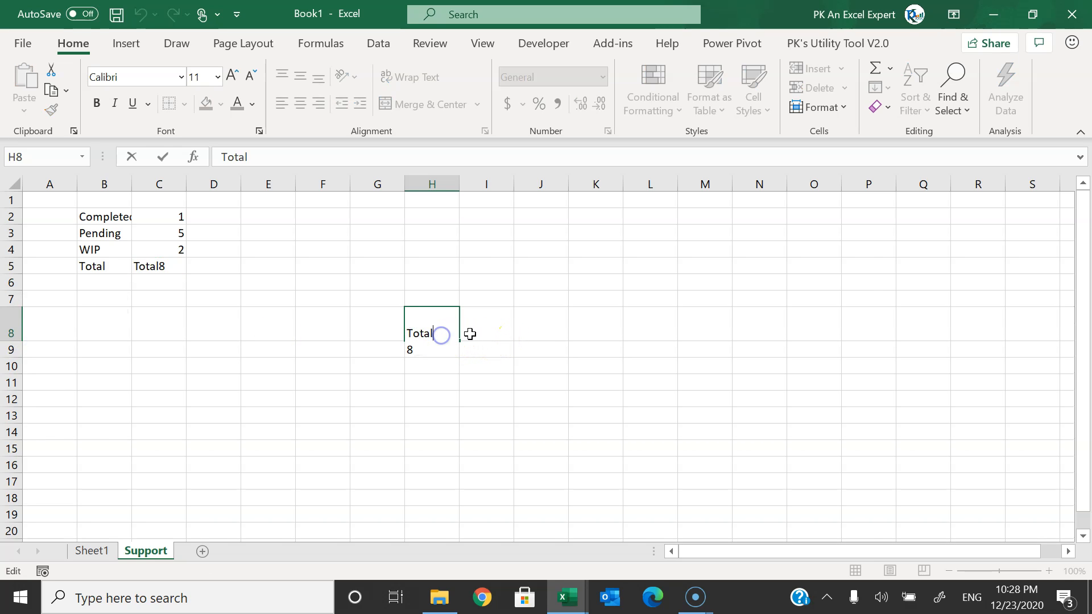
key(ctrl+Return)
- Delete row 8 from the Support sheet
key(shift+space)
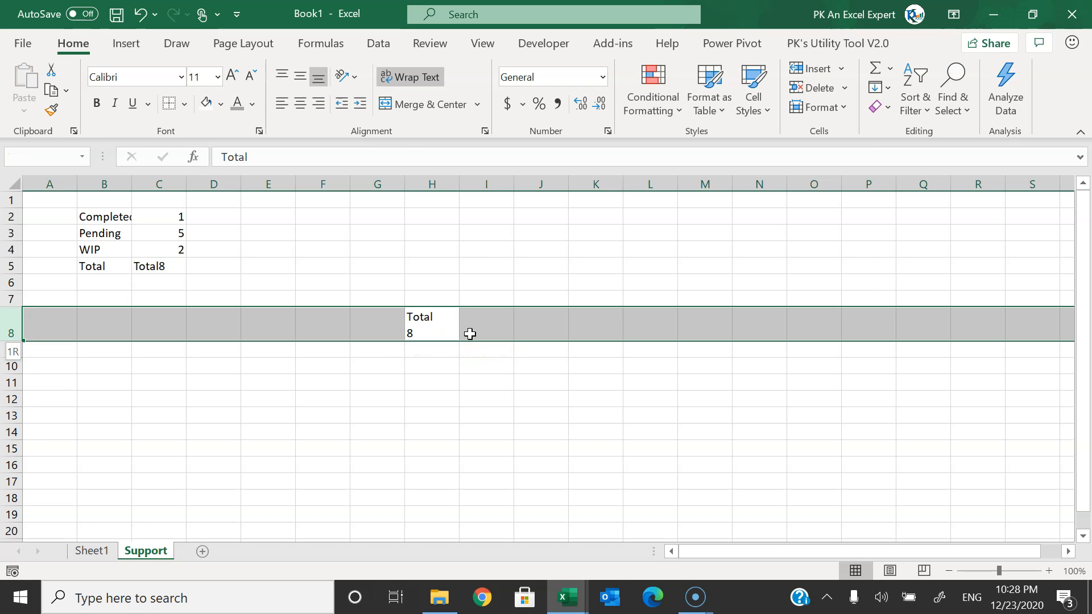
key(ctrl+minus)
key(Up)
key(Up)
- Insert a doughnut chart from the status labels and counts in B2:C4
drag(108, 217, 165, 249)
click(131, 47)
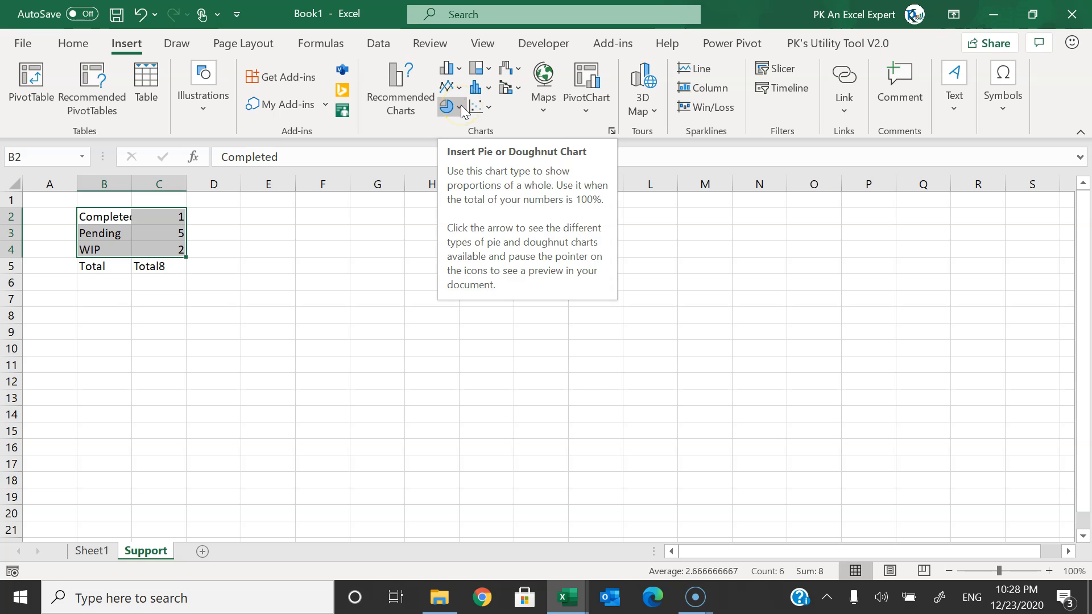
click(460, 108)
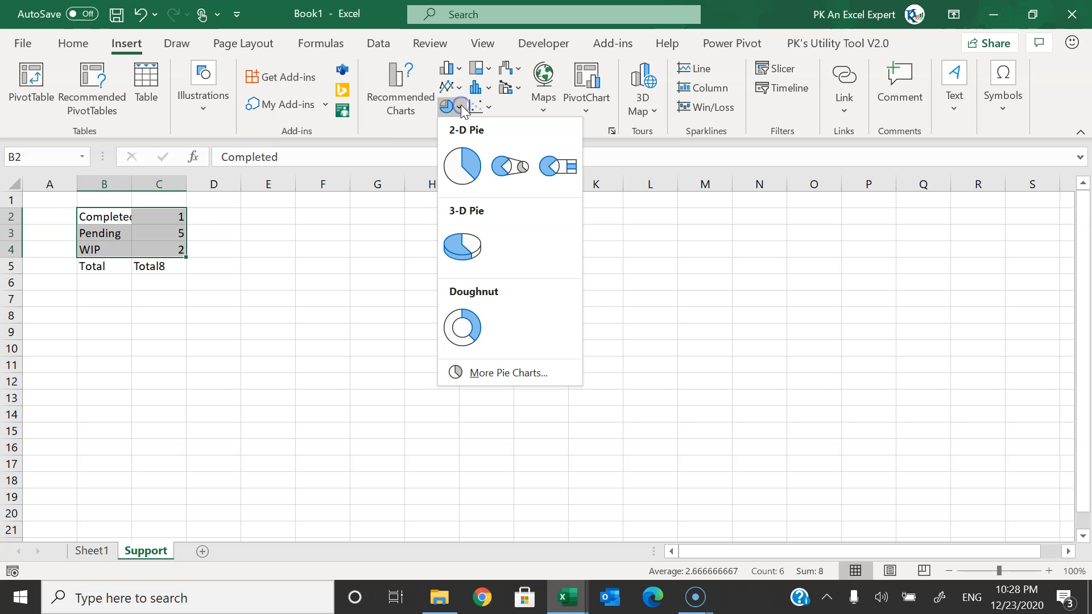
click(462, 327)
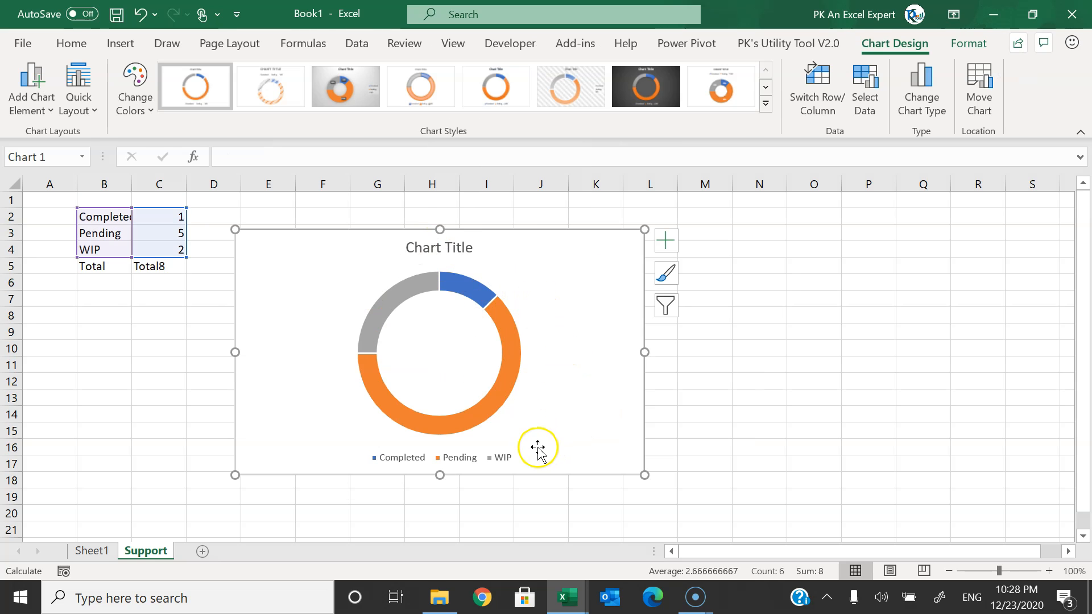
- Remove the outline from the doughnut chart's data series
click(498, 459)
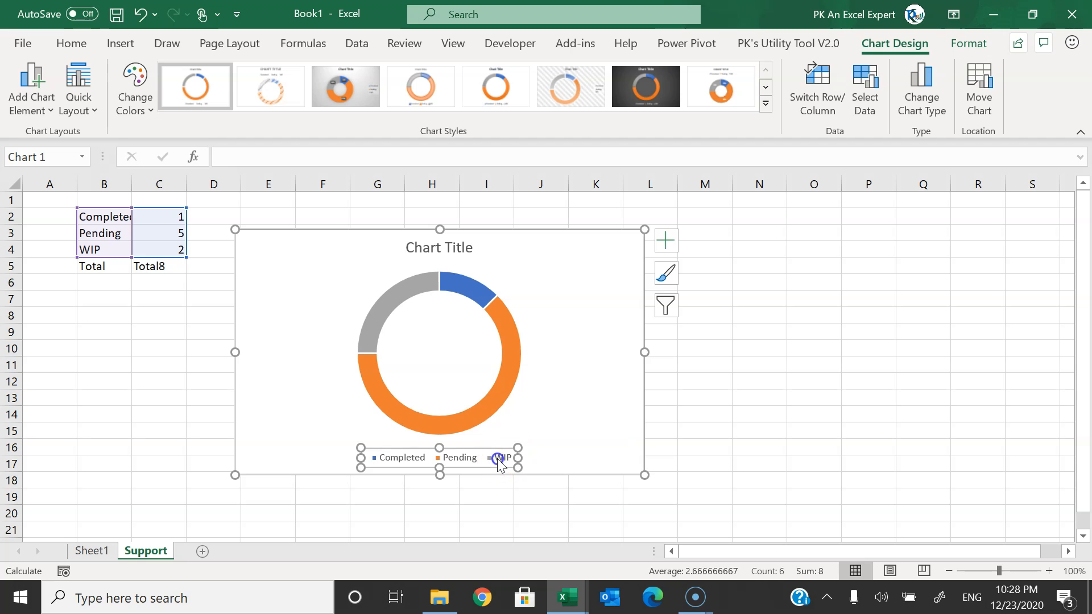
click(469, 292)
click(969, 43)
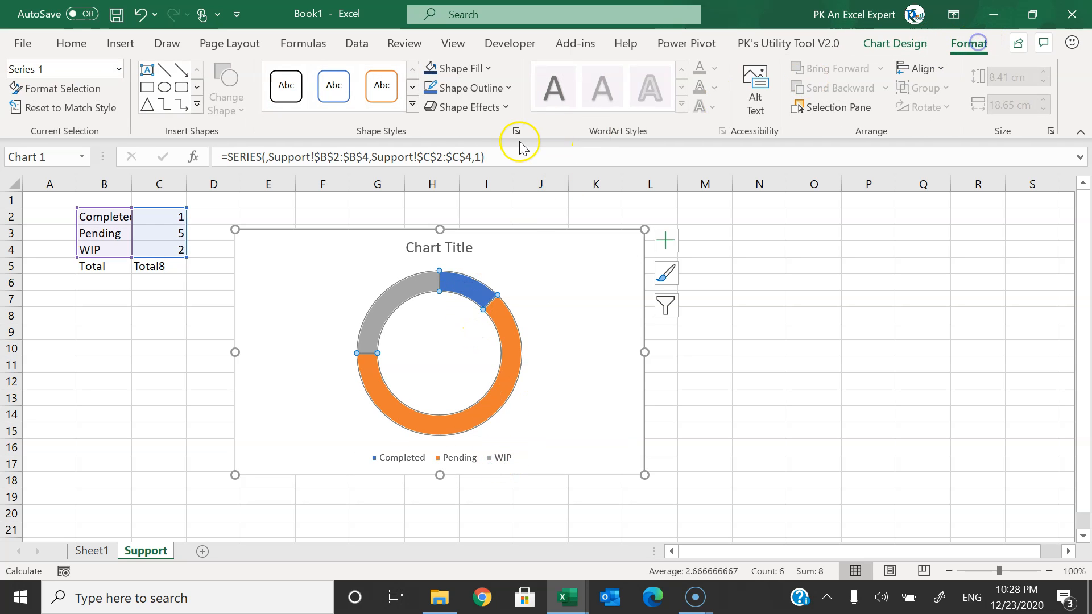
click(469, 88)
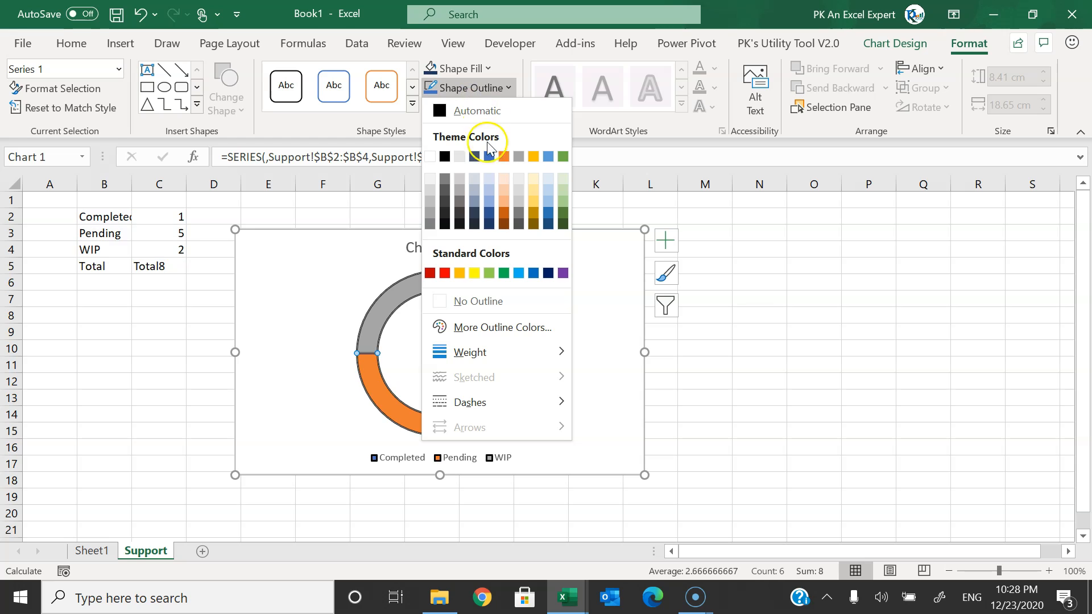
click(480, 302)
key(ctrl+z)
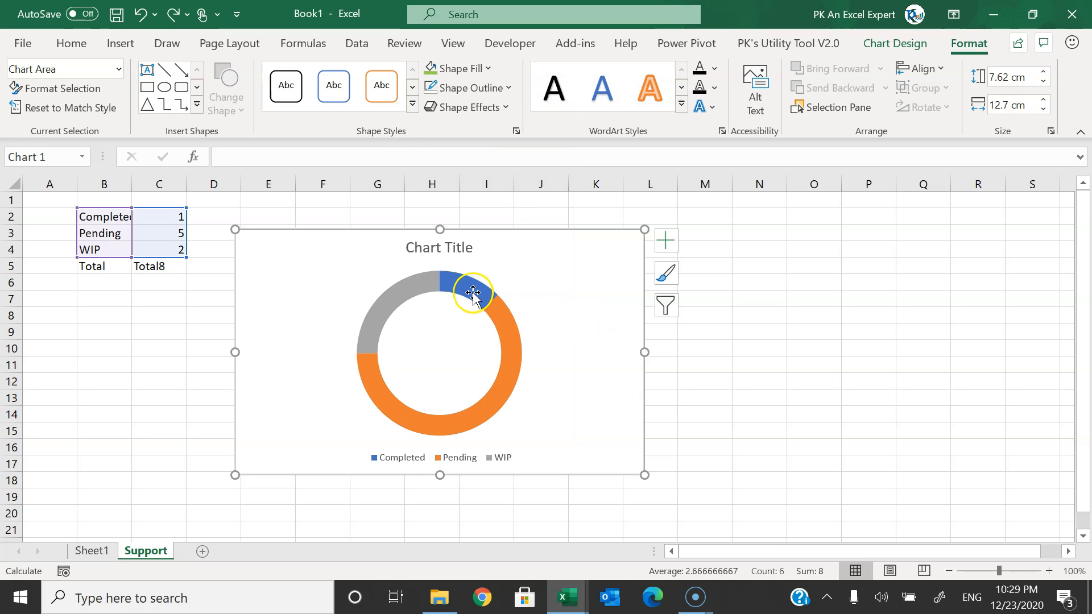
- Fill only the Completed slice of the doughnut with the standard light green colour
click(472, 292)
double_click(472, 291)
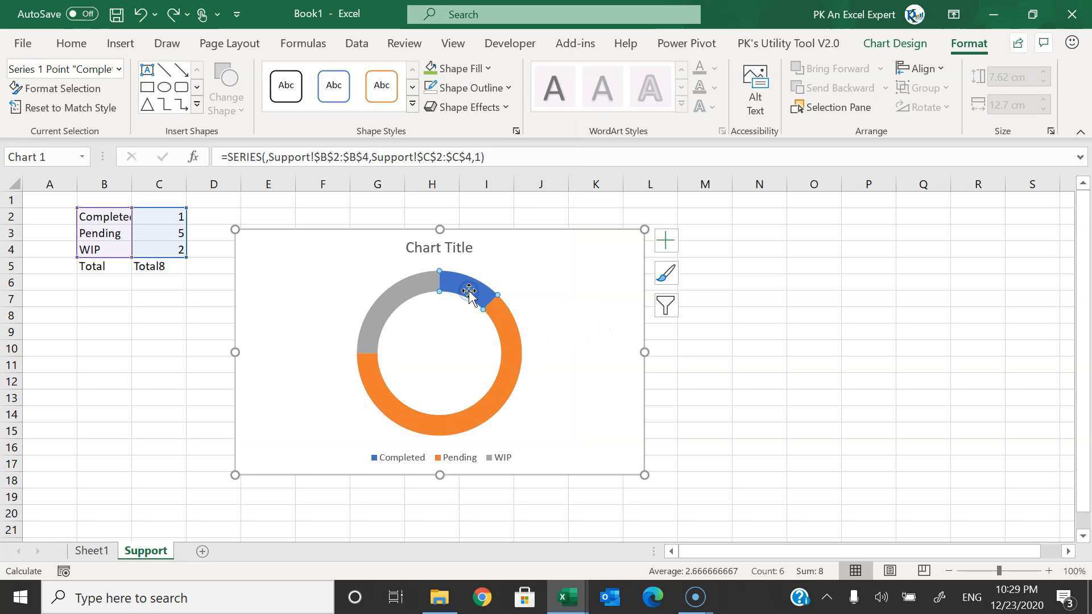
click(455, 68)
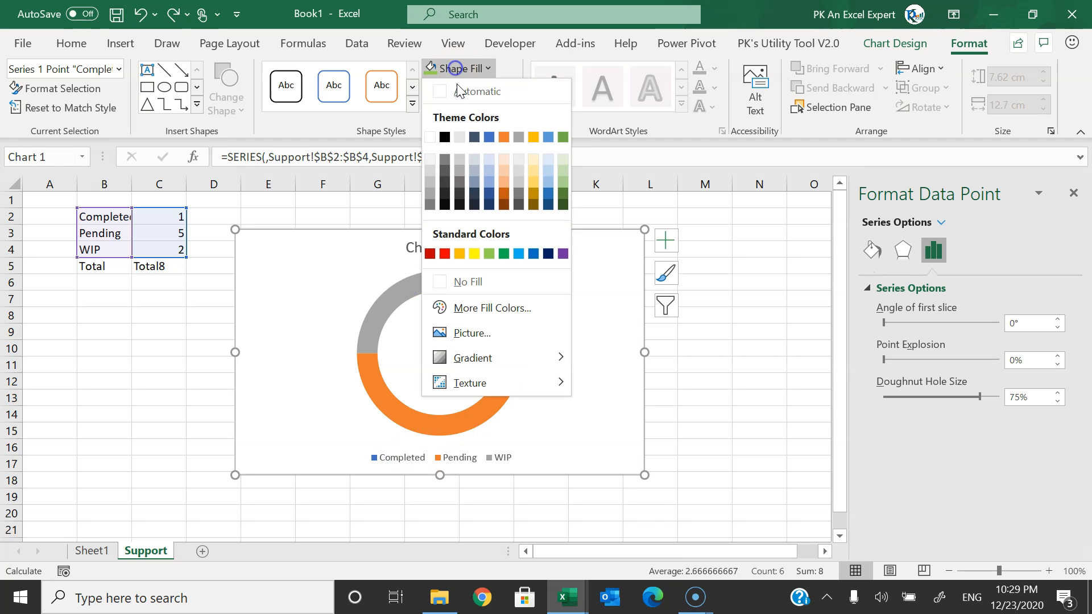
click(490, 253)
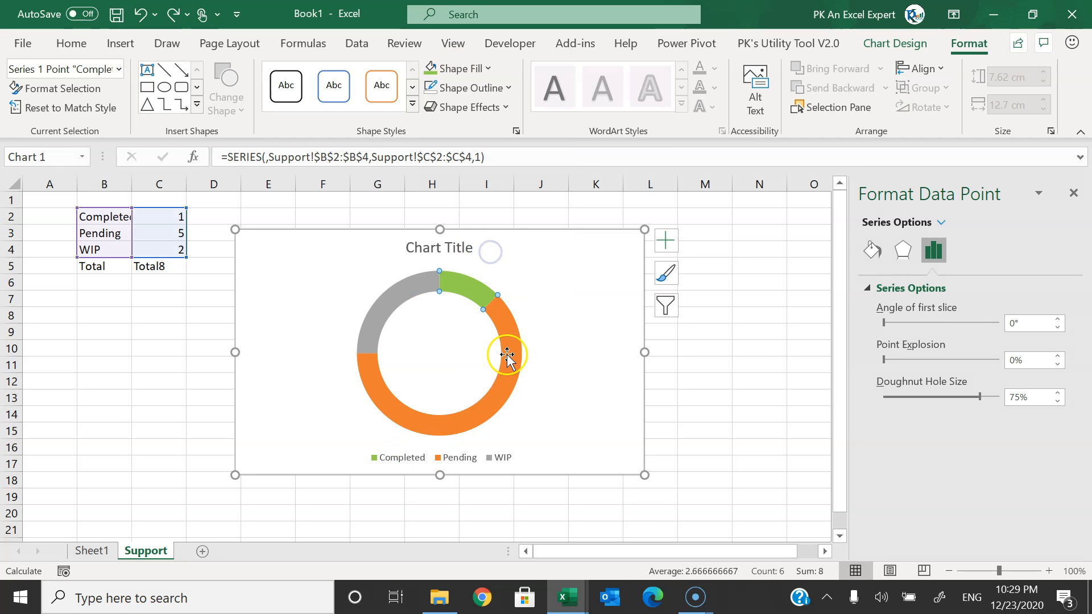
- Fill the doughnut's Pending slice dark red and its WIP slice gold
click(458, 69)
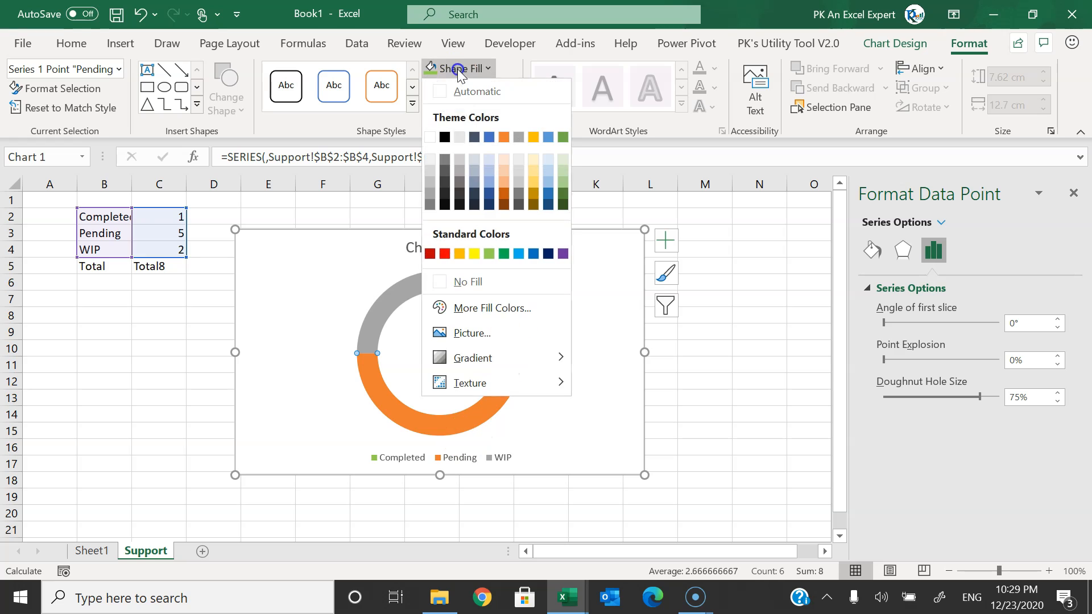
click(445, 253)
click(400, 292)
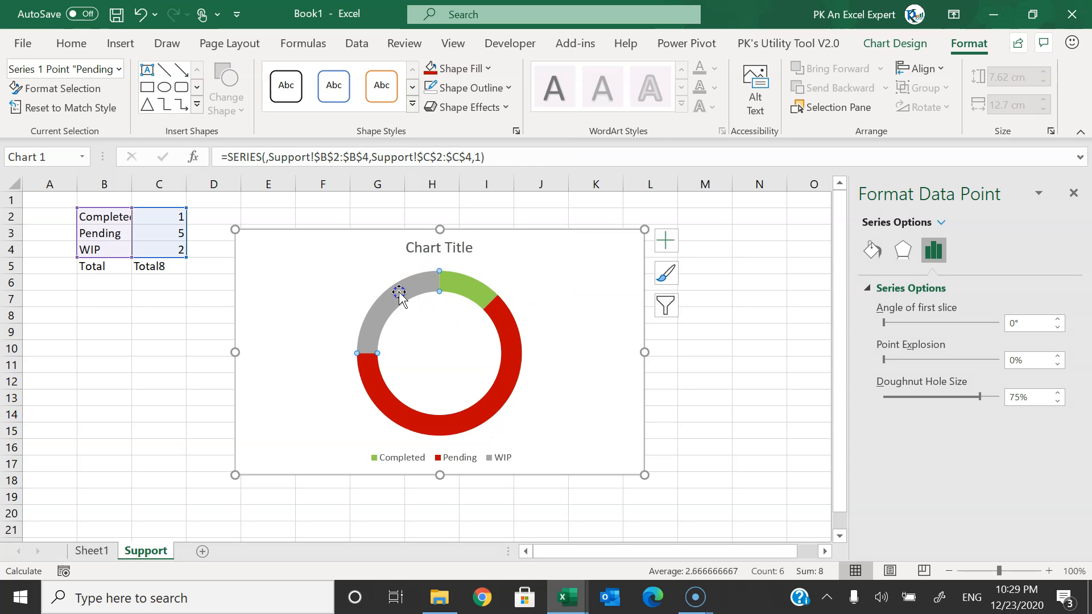
click(457, 69)
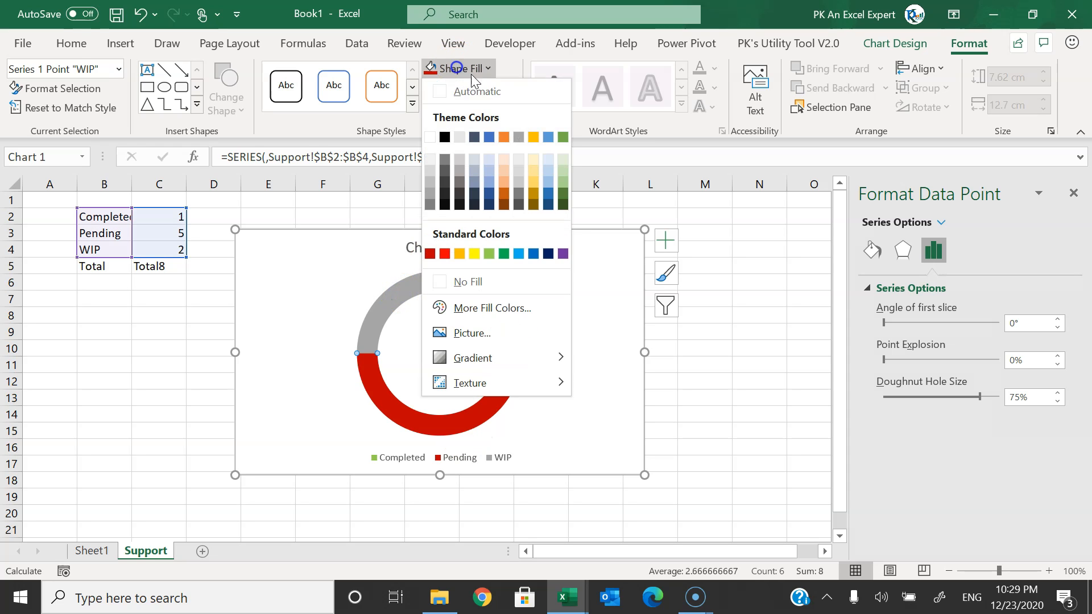
click(534, 138)
- Add data labels to the doughnut series and include the category name alongside the value
click(499, 409)
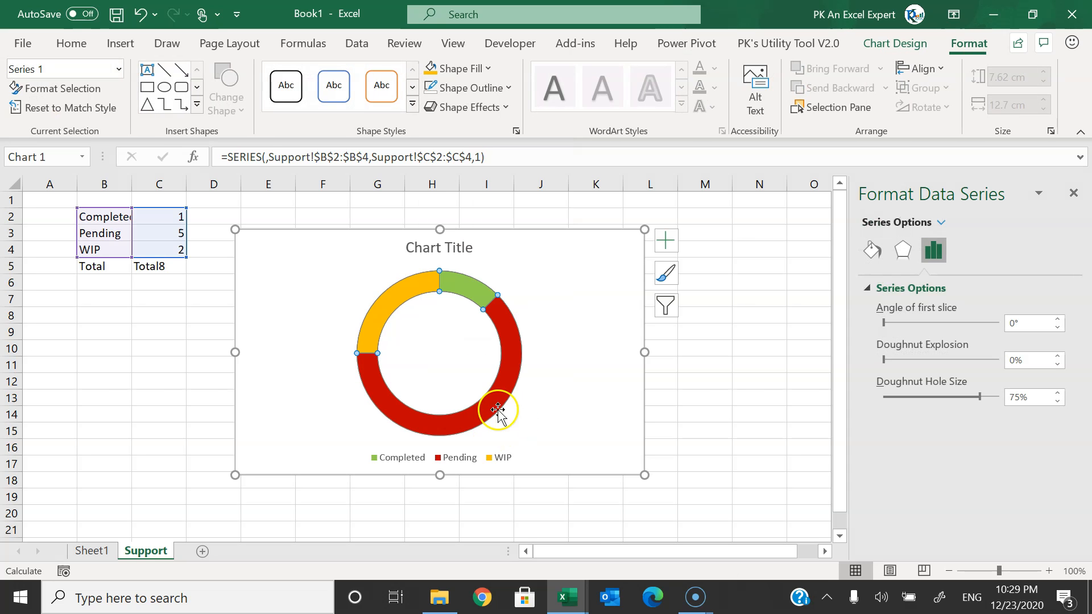
right_click(504, 353)
click(597, 493)
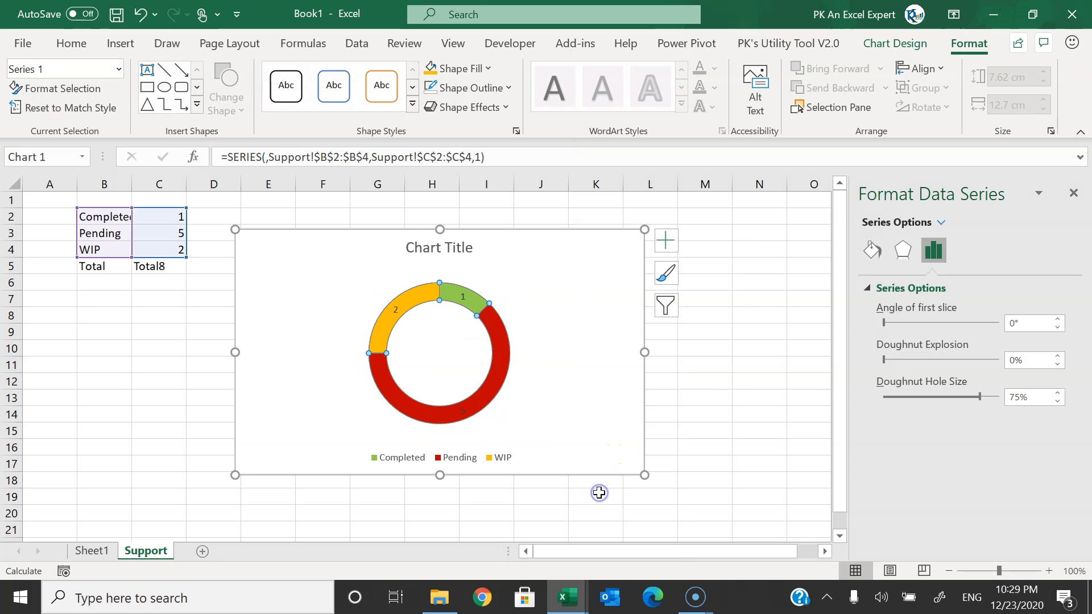
click(463, 298)
right_click(463, 299)
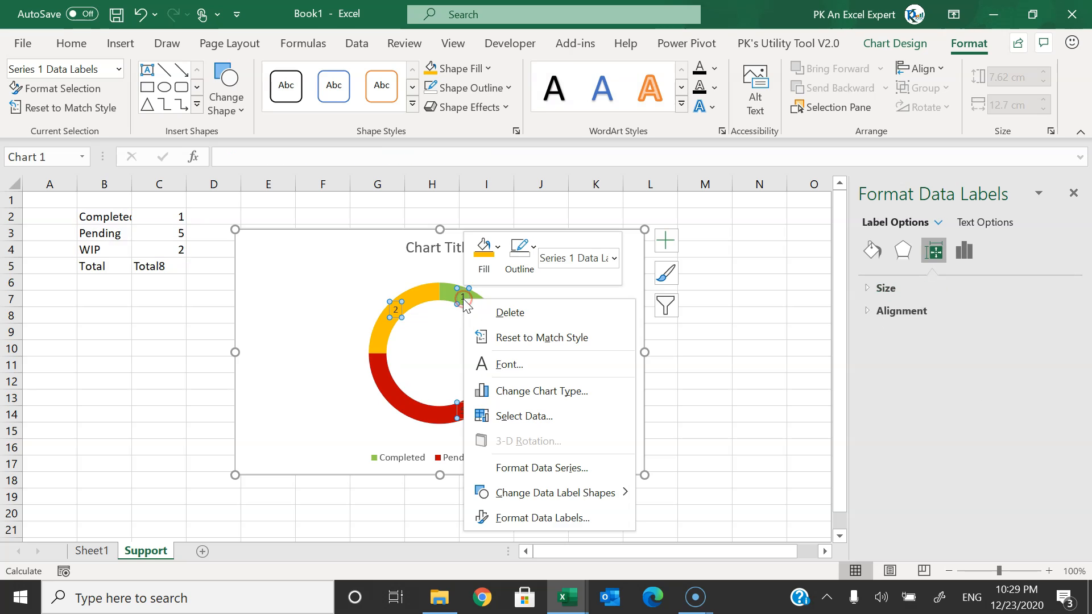
click(584, 515)
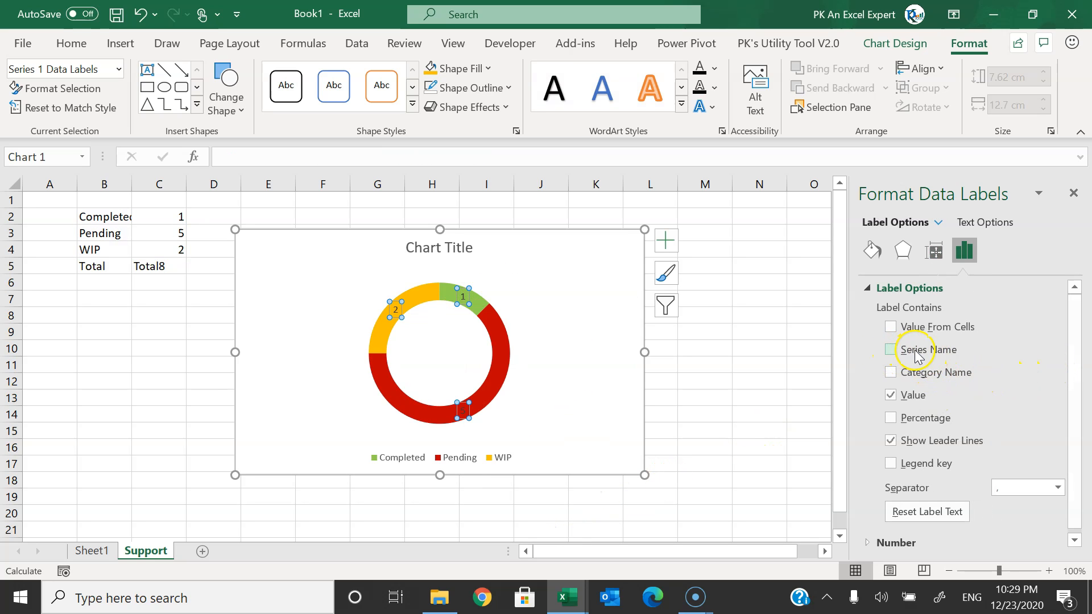
- Delete the legend and the title from the doughnut chart
click(487, 459)
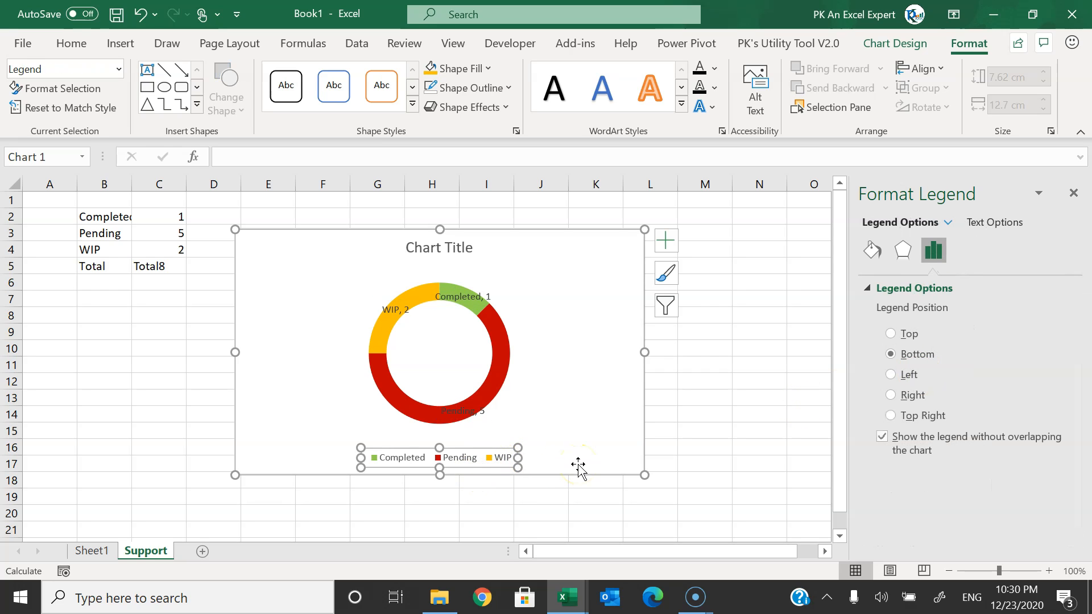
key(Delete)
click(452, 256)
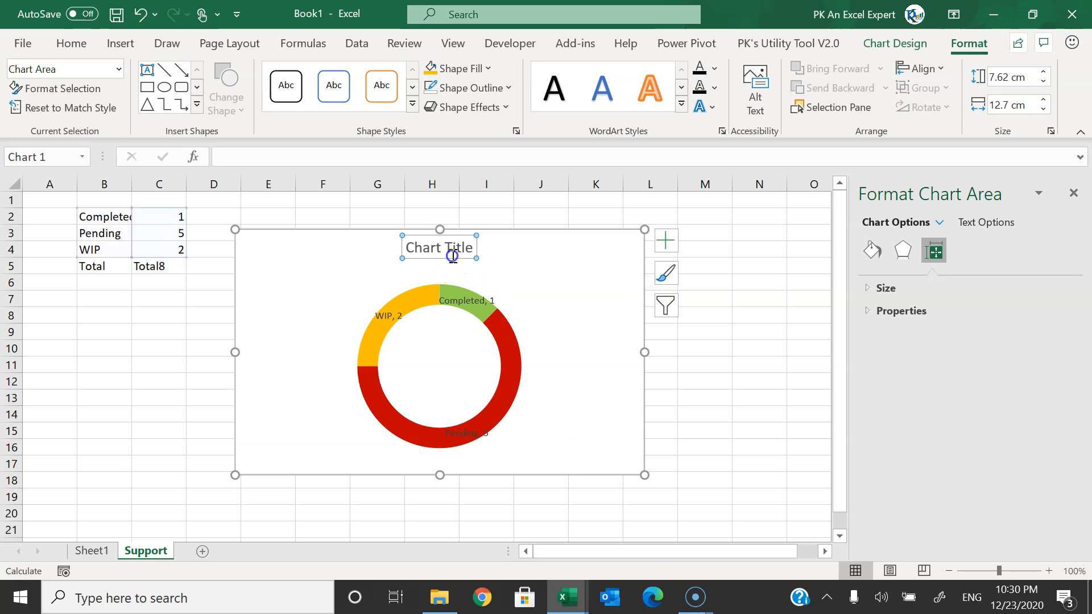
key(Delete)
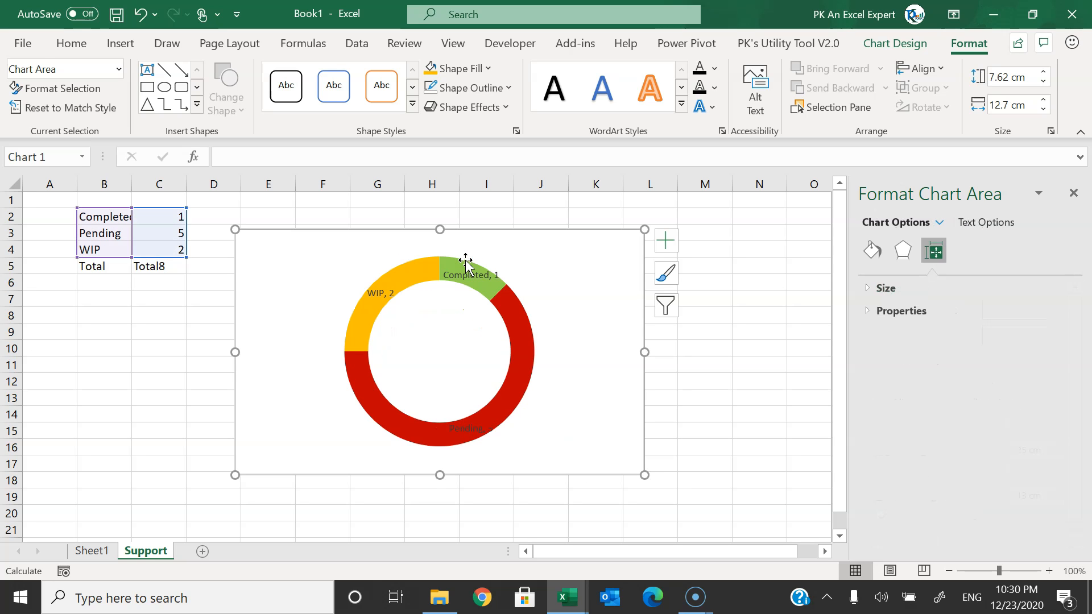
- Move the Completed, WIP and Pending data labels outside the doughnut ring
click(482, 281)
drag(482, 281, 556, 268)
drag(378, 299, 312, 286)
drag(480, 429, 558, 452)
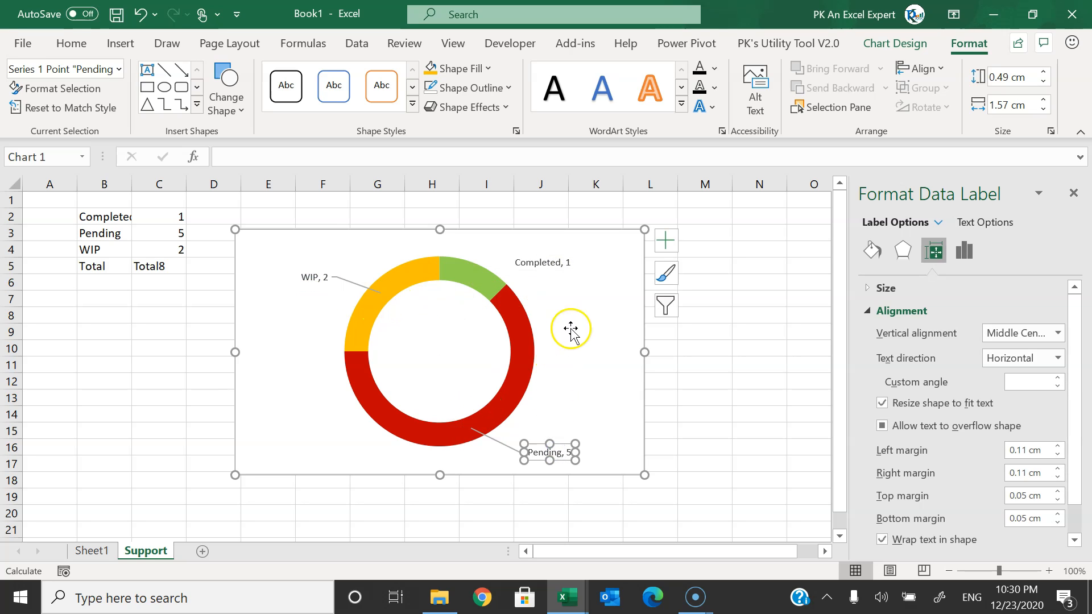
- Apply the second preset shape effect to the doughnut series to give the slices a bevelled look
click(453, 273)
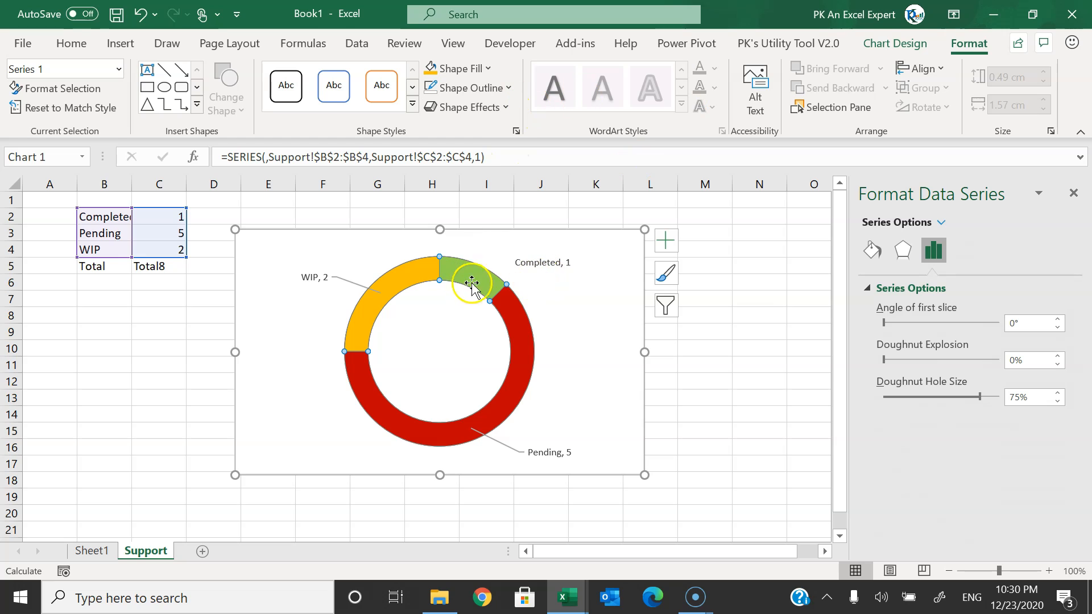
click(486, 107)
mouse_move(497, 147)
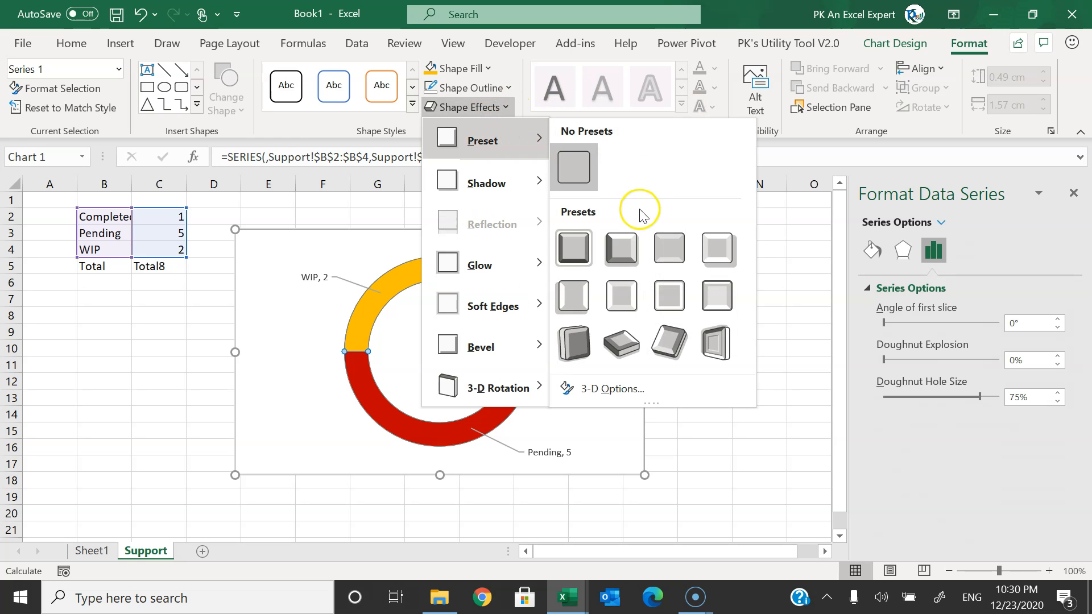
click(624, 254)
click(702, 358)
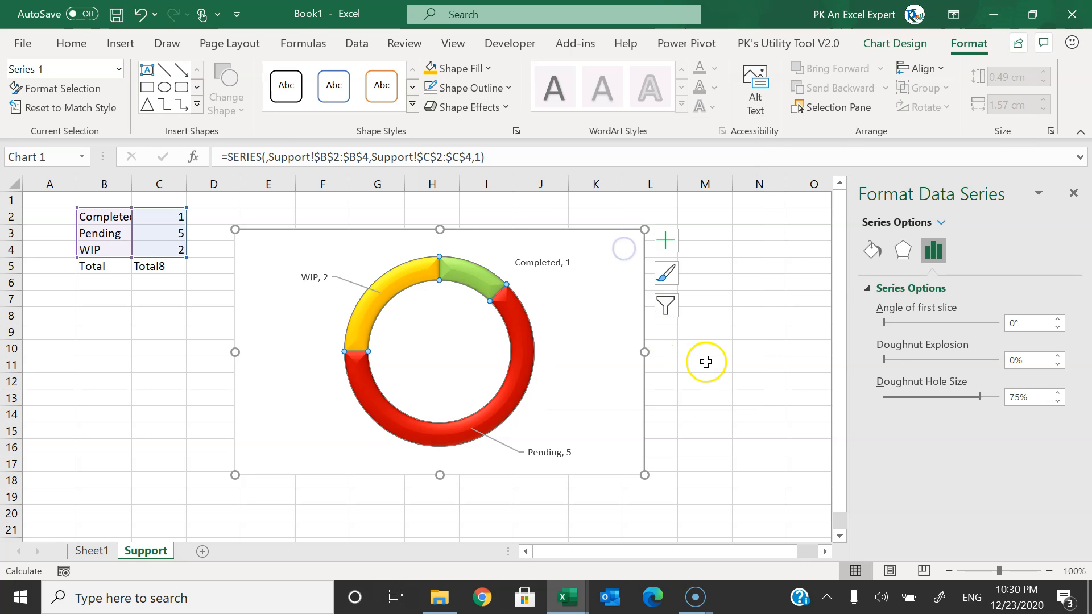
- Shrink the doughnut chart to about half its size and make its data labels bold at font size 7
click(629, 353)
drag(646, 479, 435, 367)
click(391, 354)
click(71, 44)
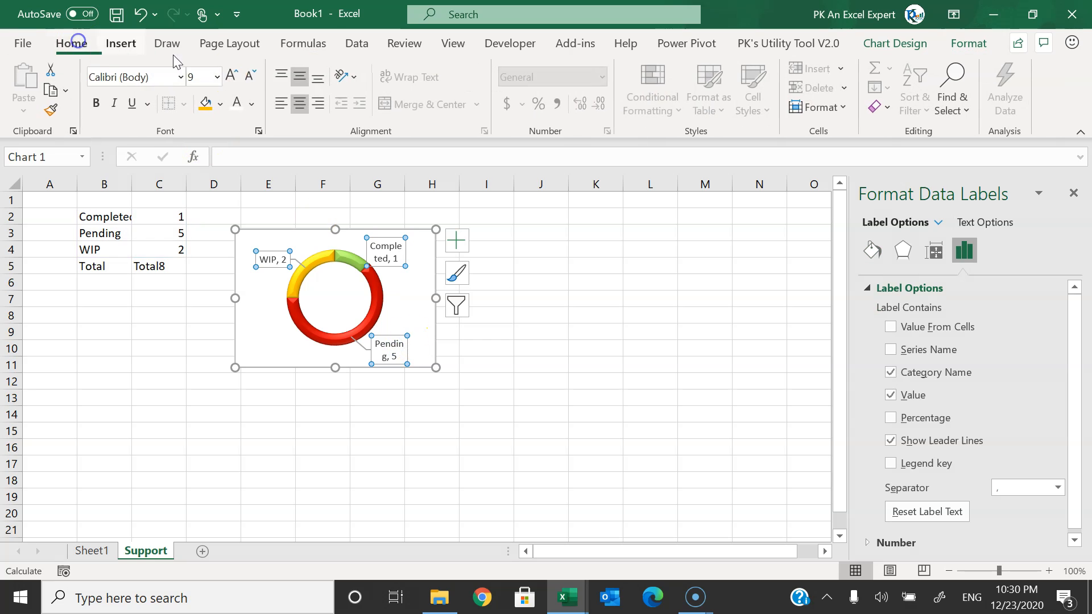
click(250, 76)
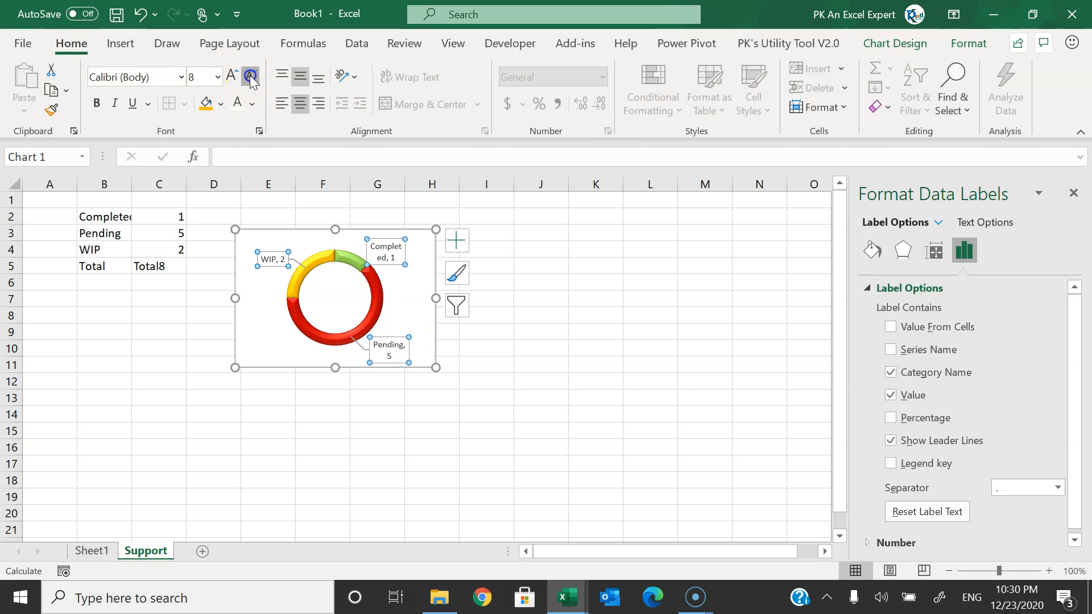
click(97, 104)
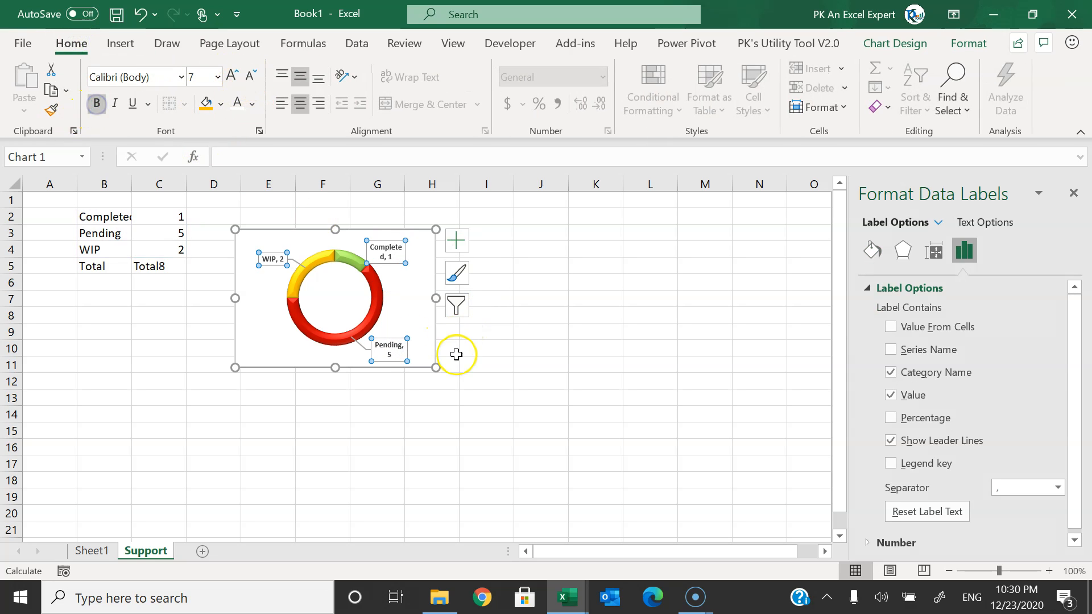
- Enlarge the doughnut chart slightly to about 4.32 cm high and 6.99 cm wide
drag(434, 370, 449, 368)
click(525, 338)
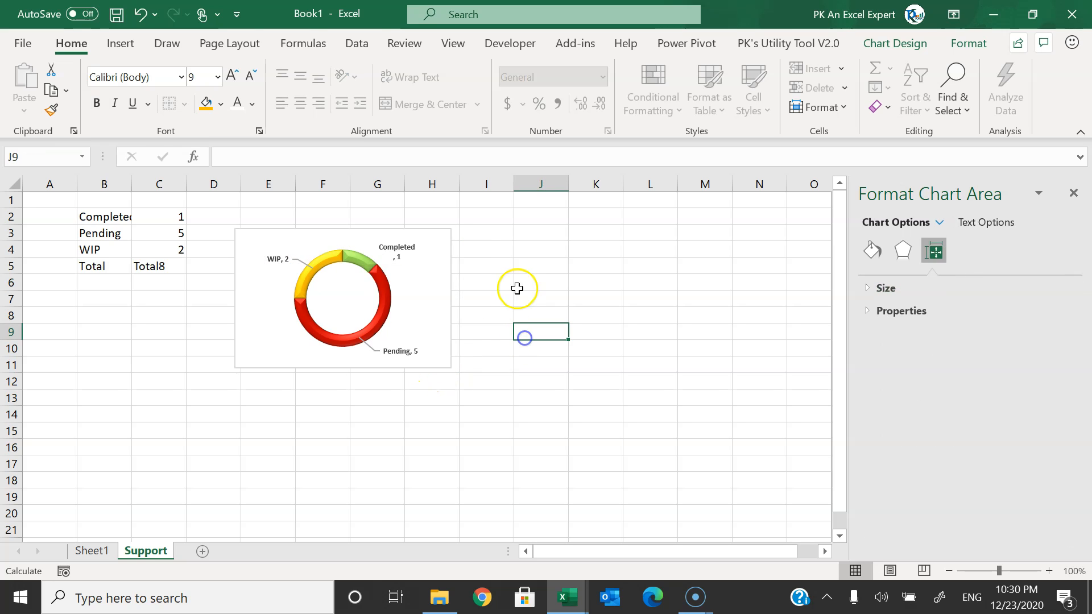
click(447, 259)
drag(453, 298, 462, 298)
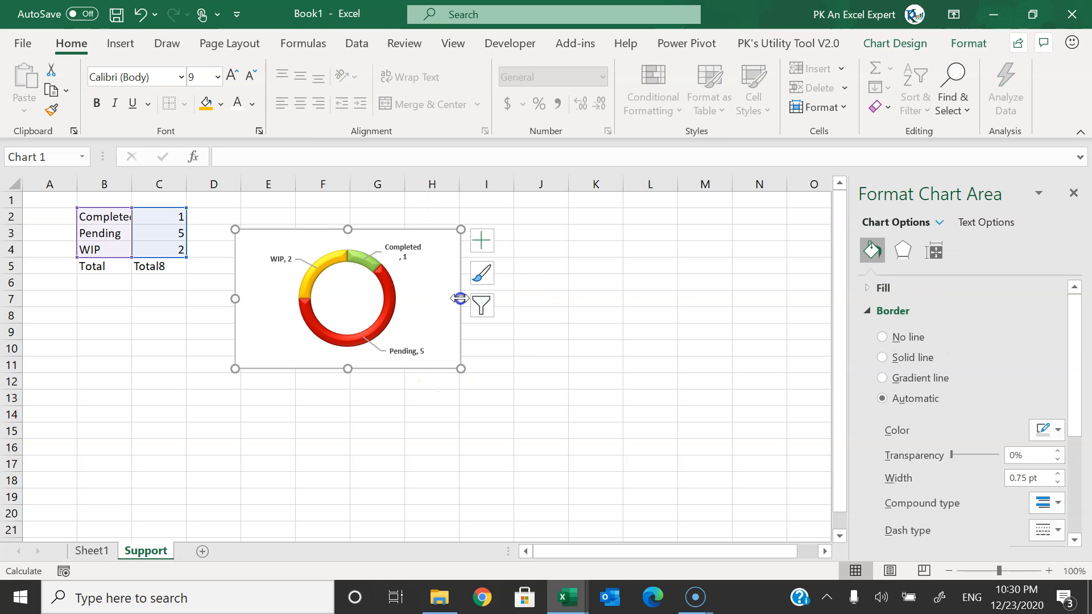
- Apply the seventh preset shape effect, a raised bevelled frame, to the doughnut's chart area
click(969, 43)
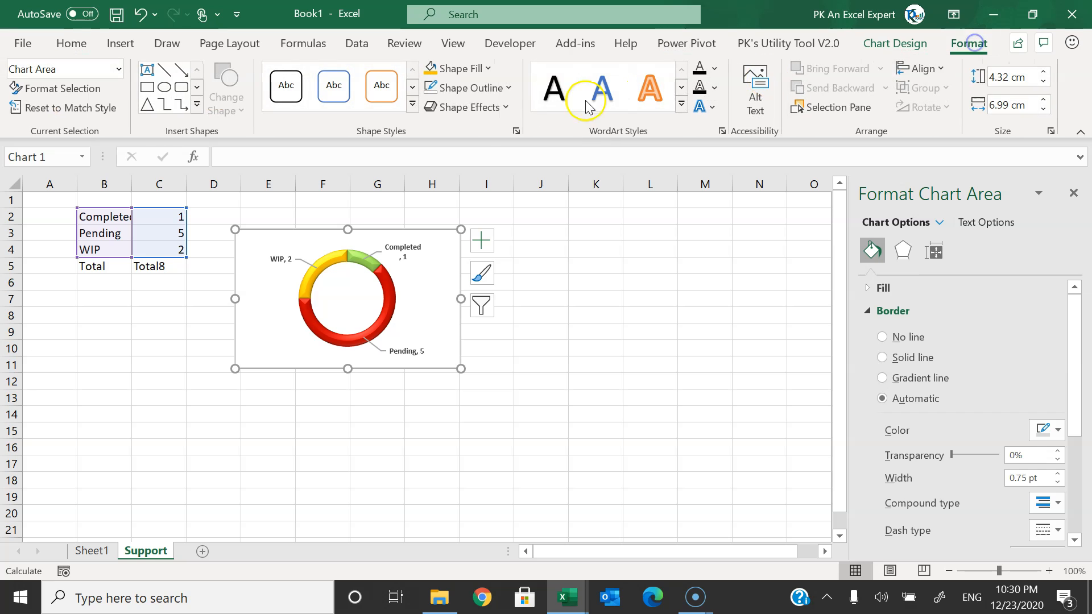
click(498, 109)
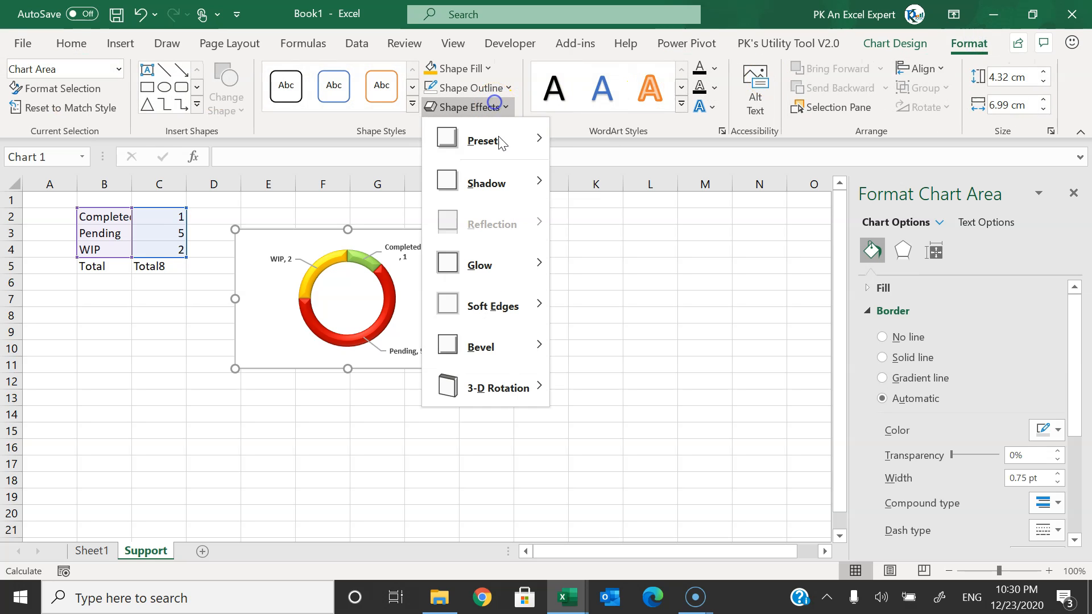
mouse_move(498, 149)
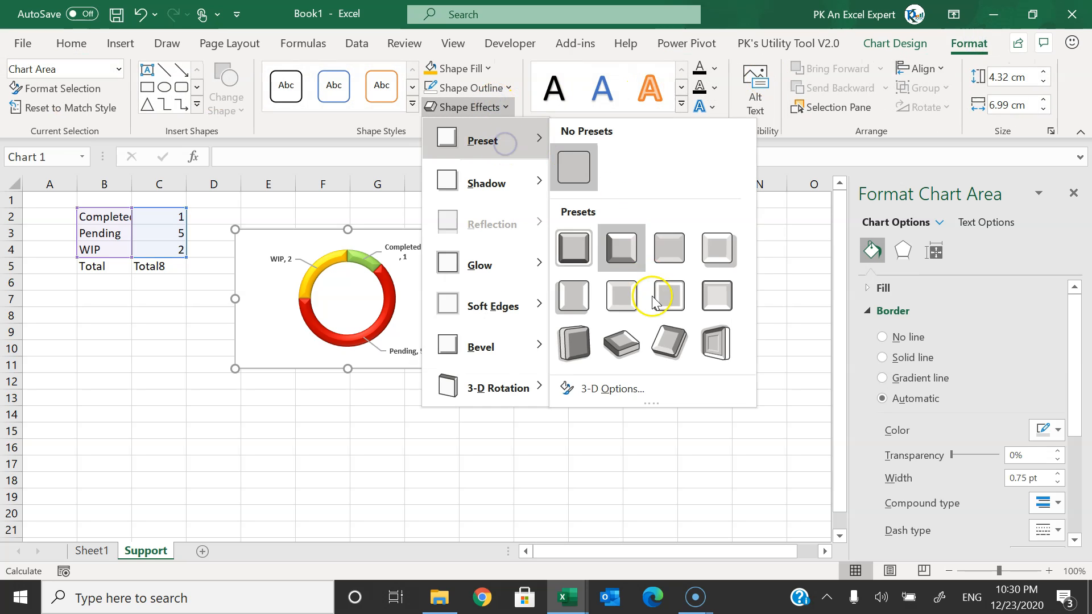
click(674, 307)
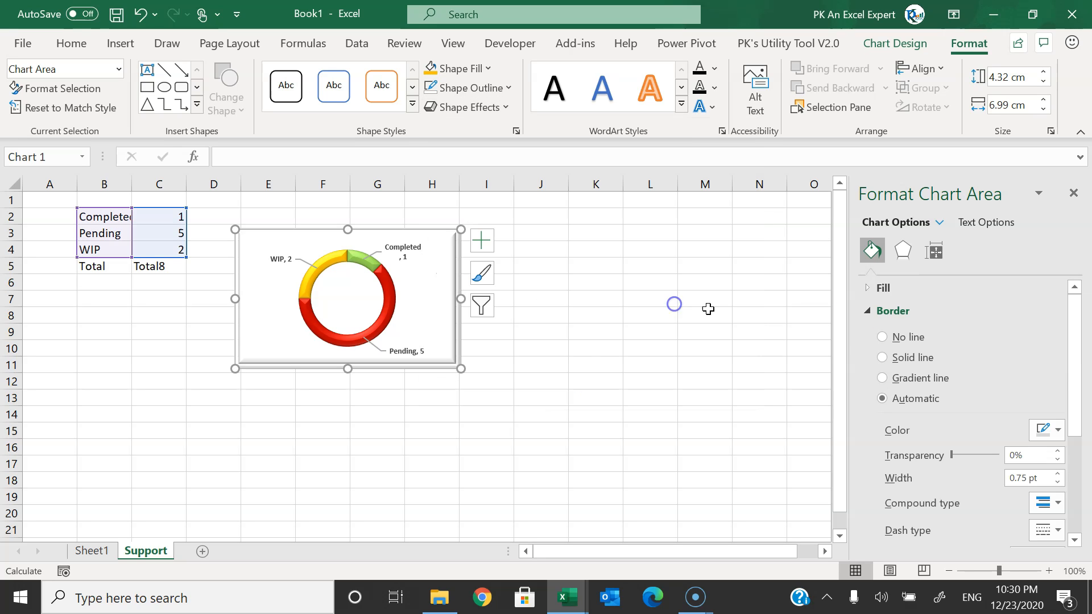
- Give the doughnut's chart area rounded corners and set its border to no line
drag(1085, 352, 1080, 470)
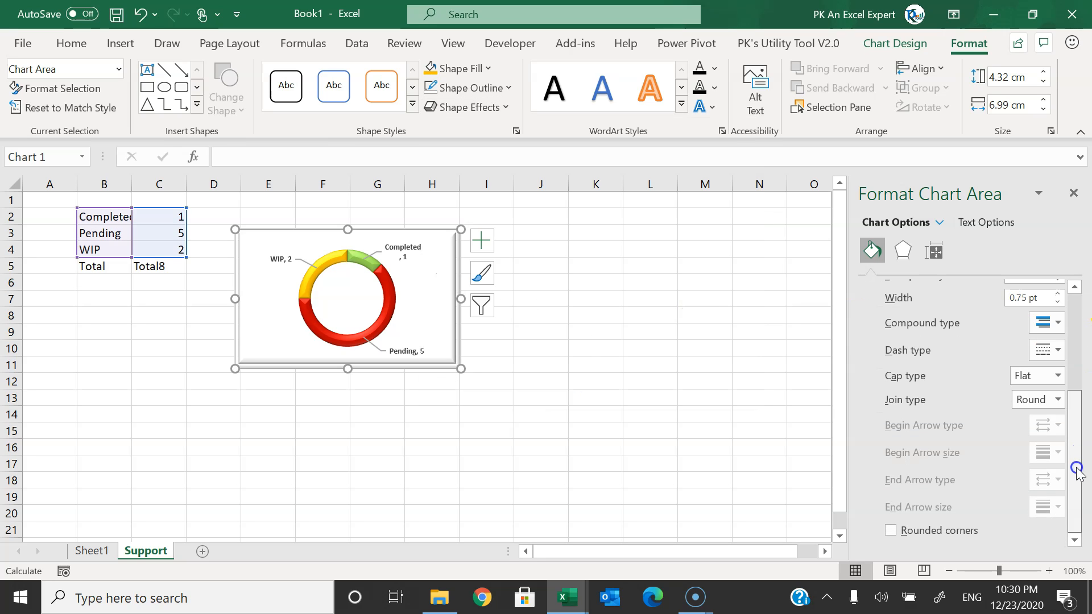
click(931, 536)
click(1082, 349)
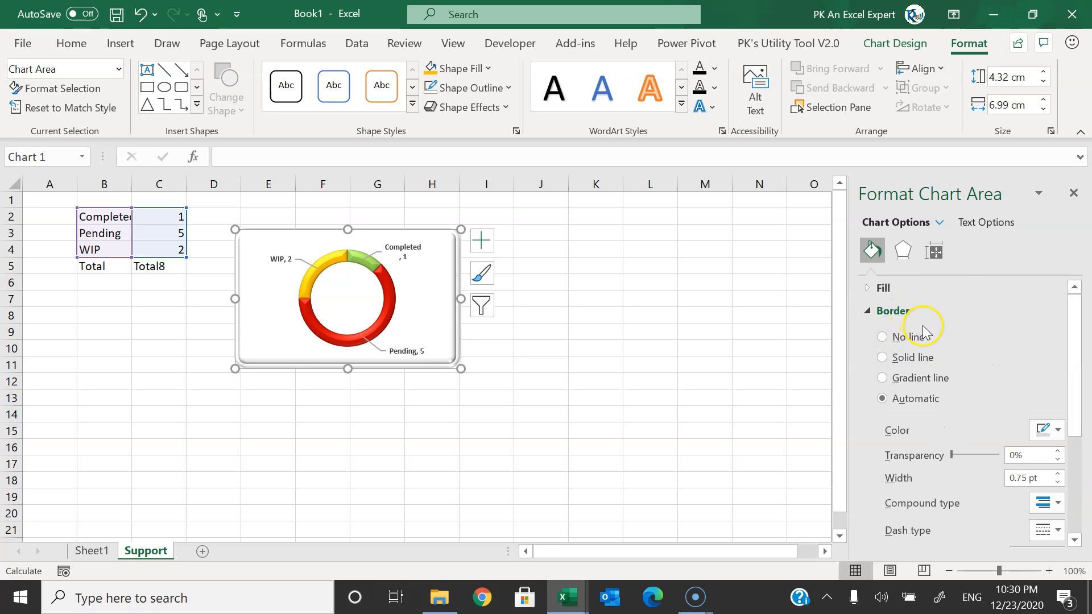
click(908, 342)
click(628, 336)
- Move the doughnut chart from the Support sheet to Sheet1 by cutting and pasting it
click(441, 353)
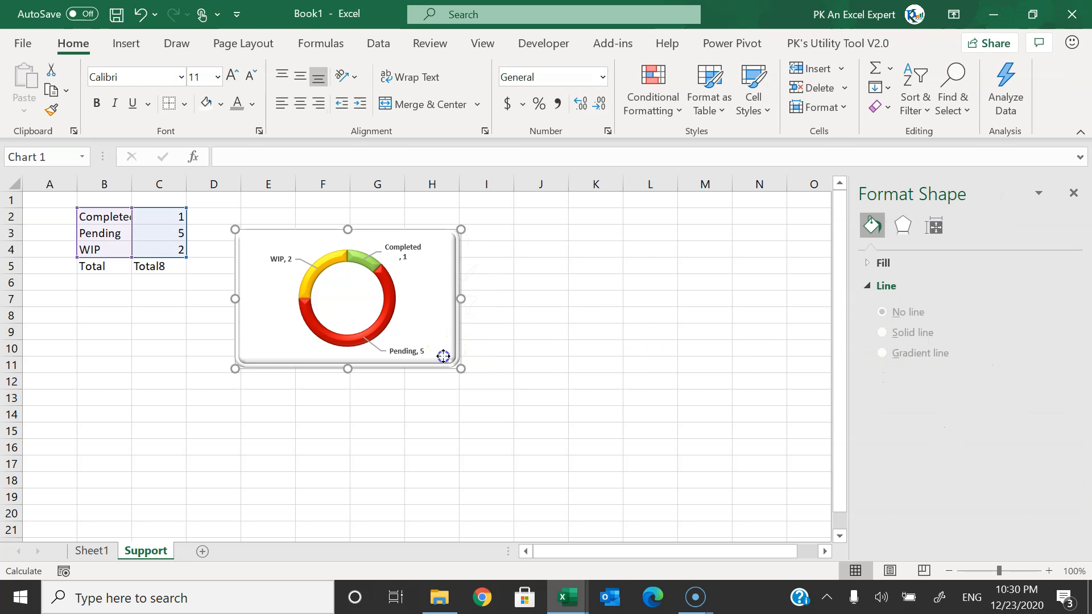
drag(441, 353, 533, 377)
key(ctrl+x)
click(90, 551)
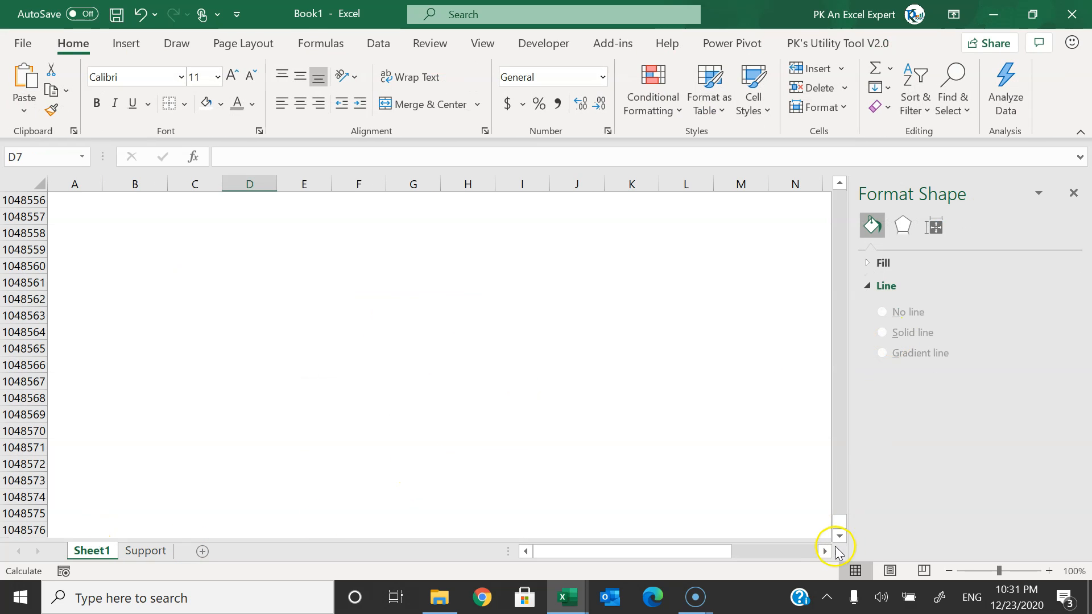
drag(839, 526, 836, 187)
click(228, 274)
key(ctrl+v)
- Position and resize the doughnut chart to fit between the date cells and the Gantt chart, above the task table
drag(266, 270, 222, 261)
drag(374, 385, 326, 365)
drag(170, 359, 166, 361)
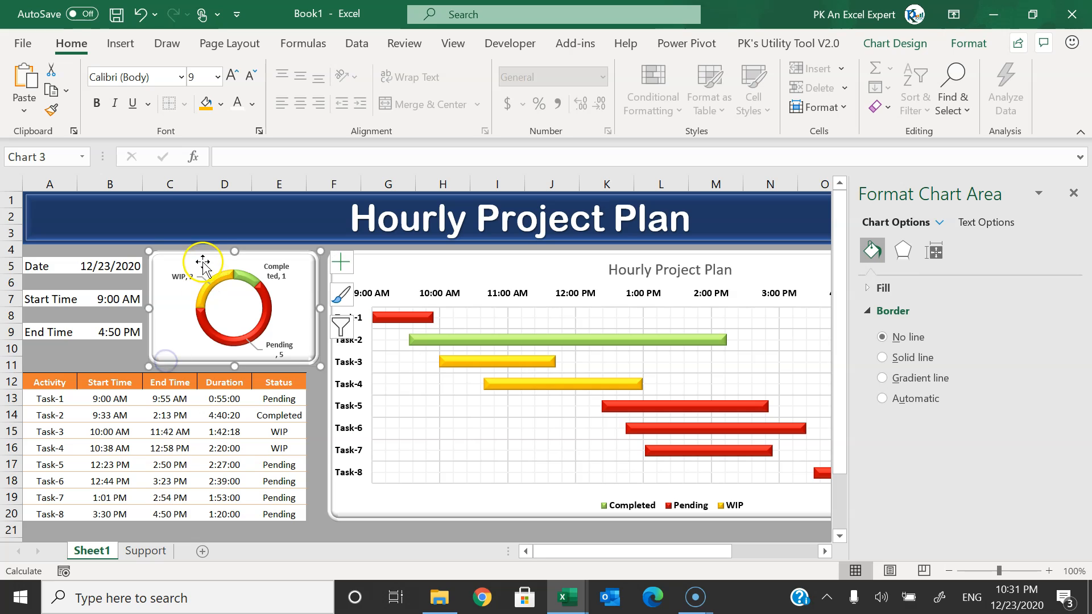
- Insert a text box across the centre of the doughnut chart
click(120, 43)
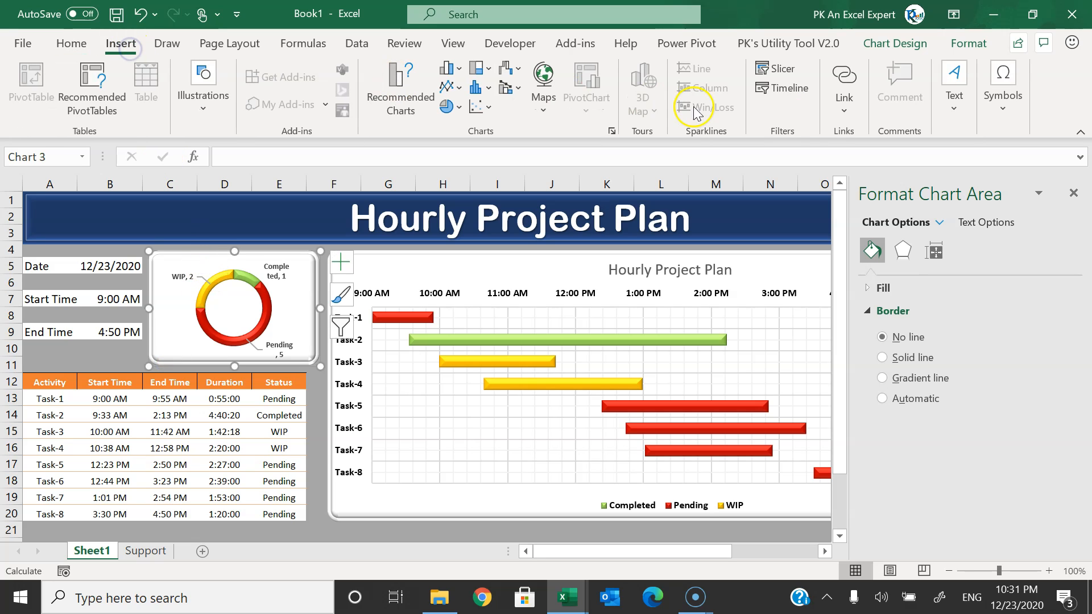
click(955, 102)
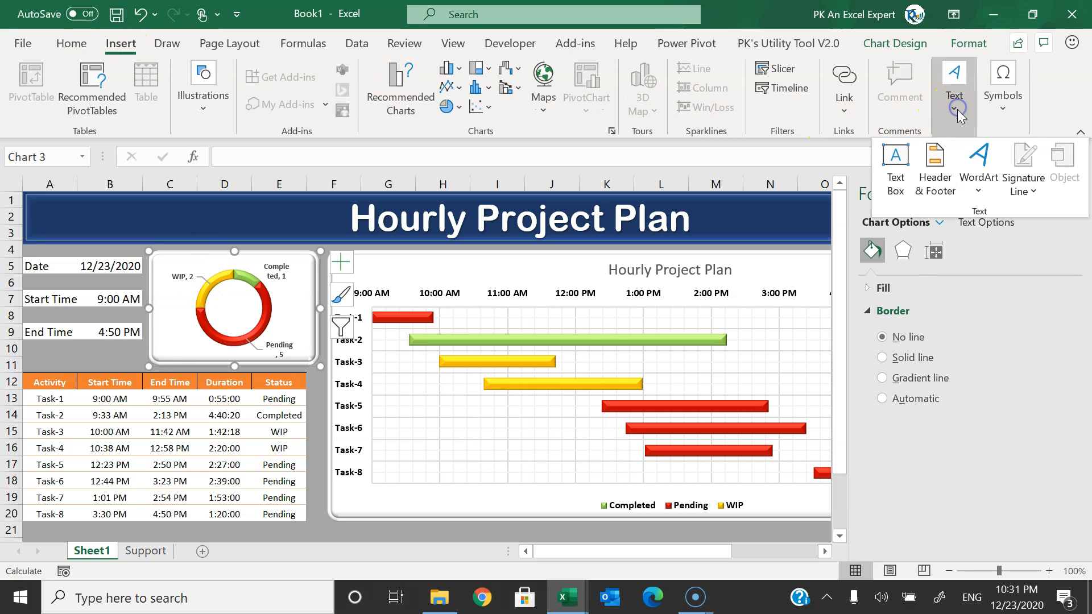
click(898, 159)
drag(175, 293, 279, 320)
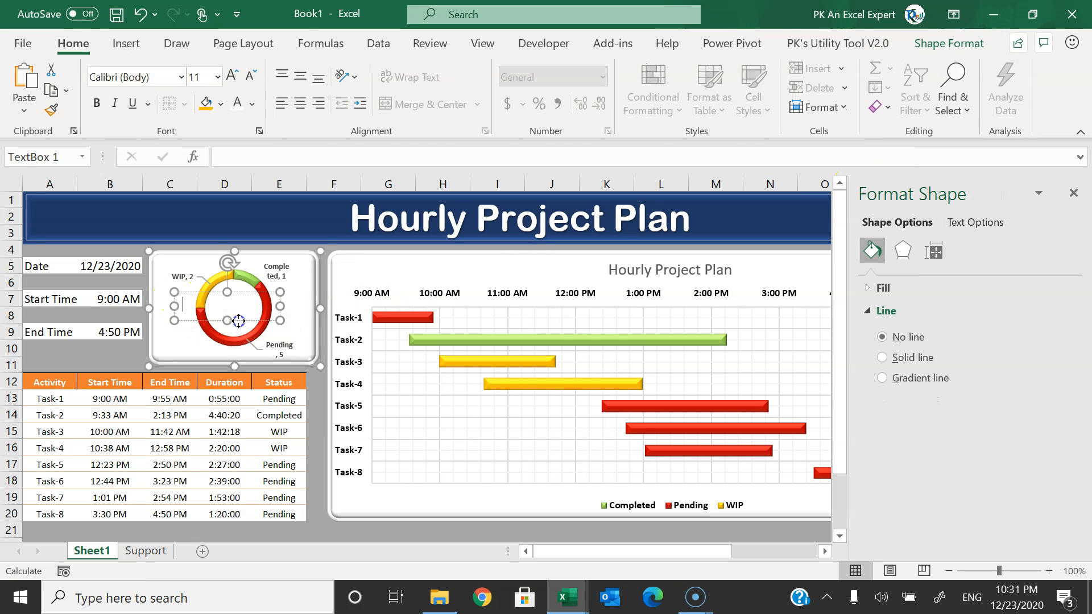
- Link the new text box to the total in cell C5 of the Support sheet
click(250, 154)
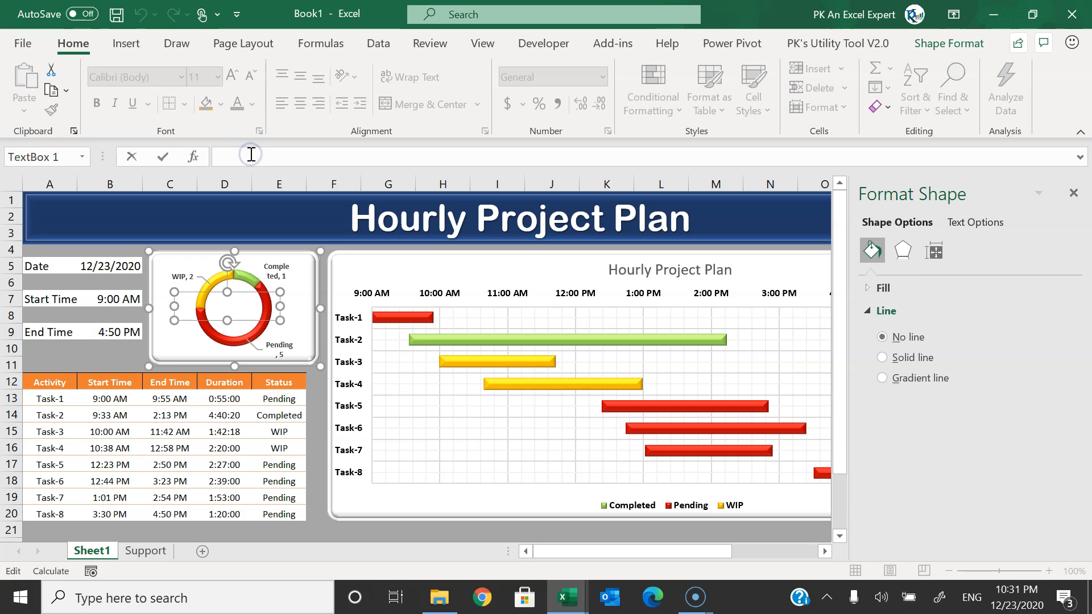
click(145, 553)
click(151, 266)
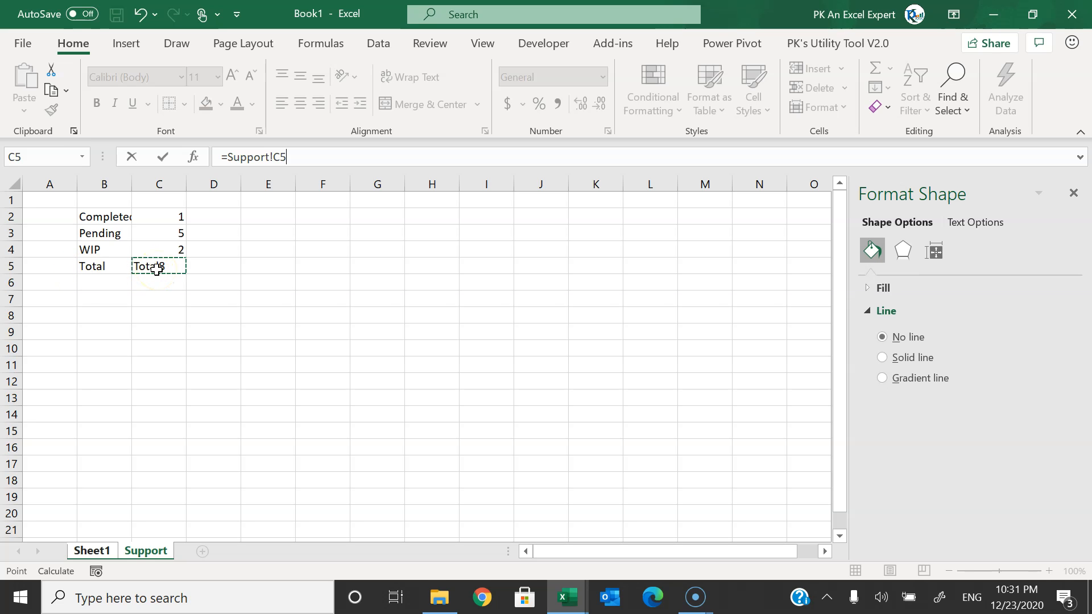
key(Return)
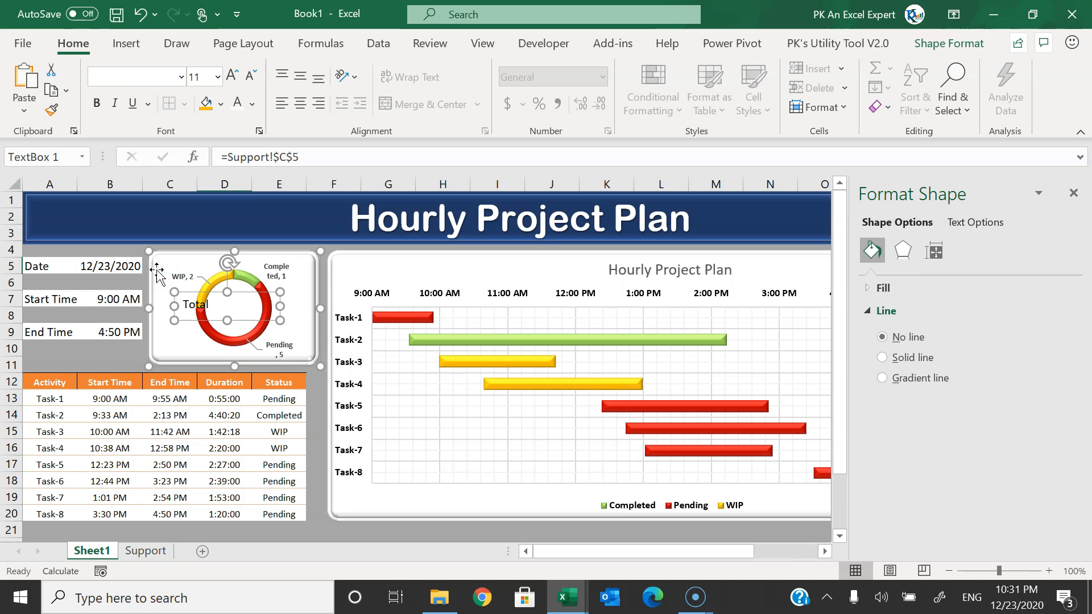
- Fit the linked text box inside the doughnut's hole, with its text centred both ways, bold and at font size 9
drag(280, 321, 248, 337)
key(ctrl+z)
click(230, 331)
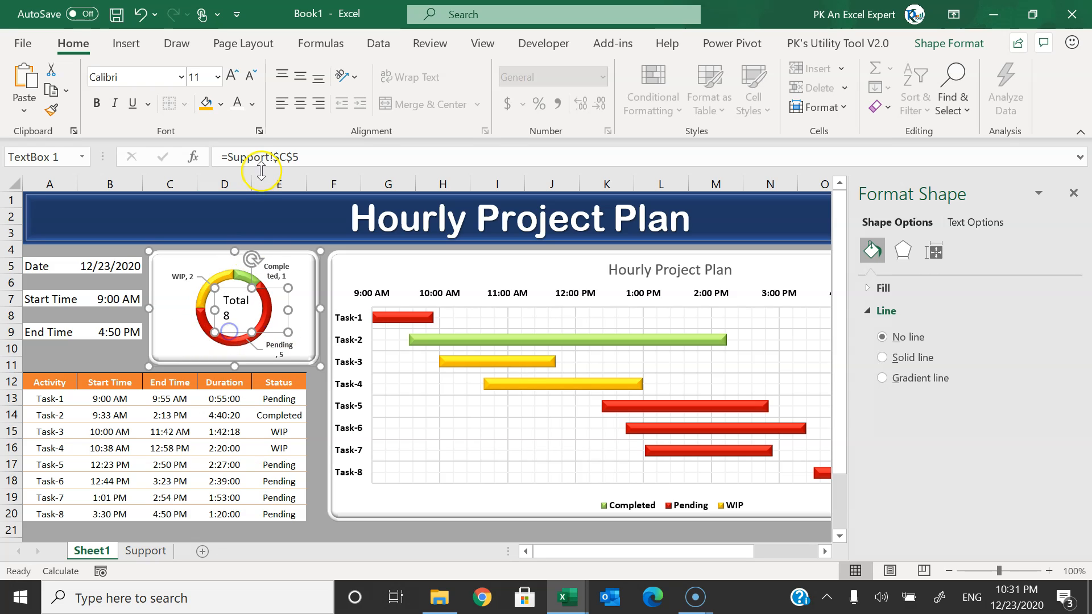
click(300, 103)
click(303, 74)
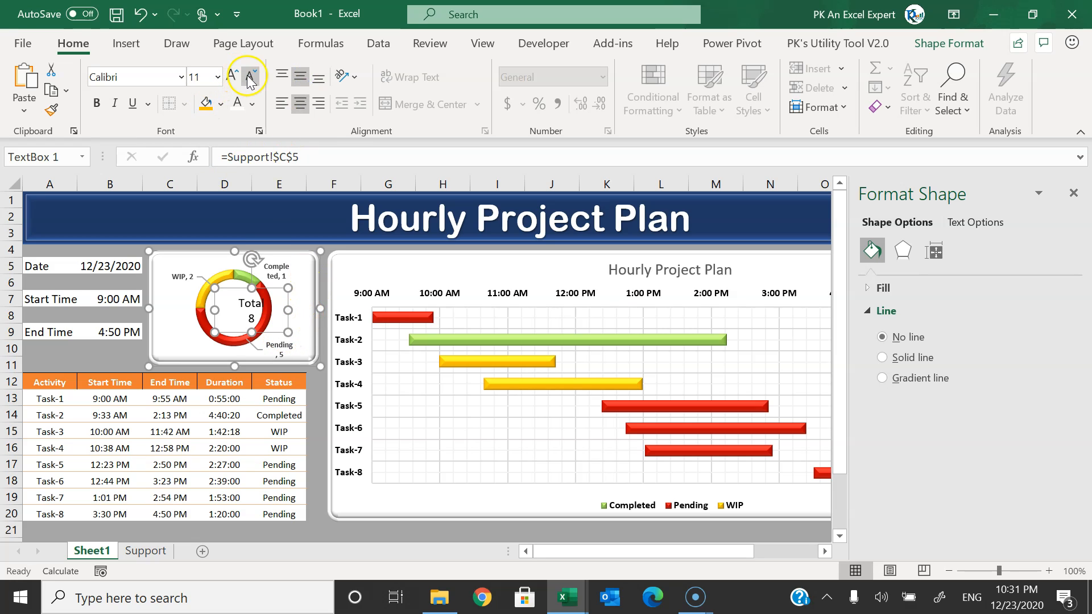
click(97, 104)
drag(287, 333, 244, 326)
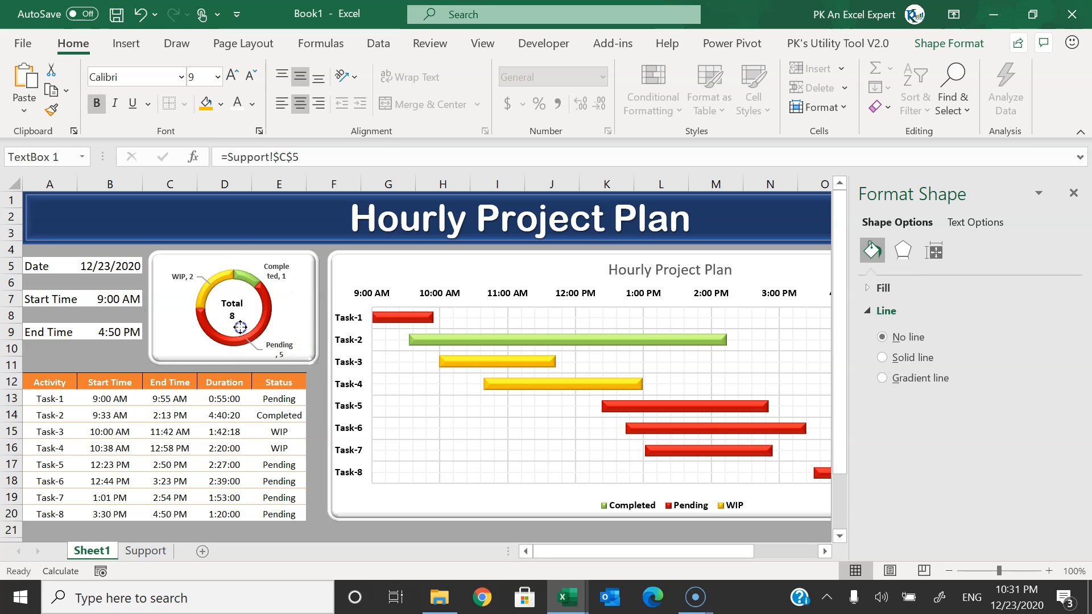
click(130, 365)
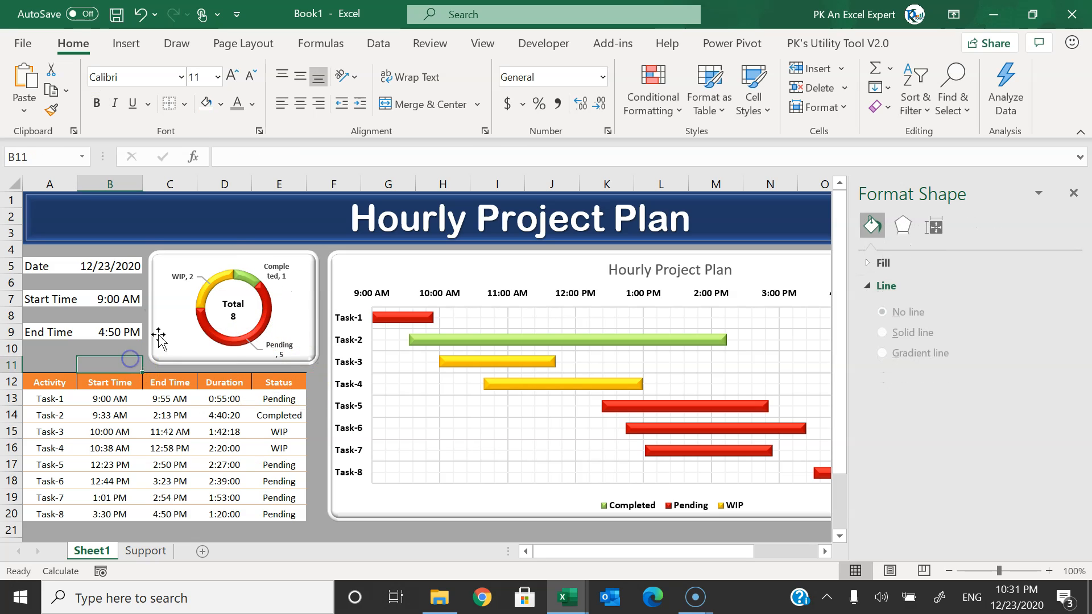
- Reduce the font of the Date, Start Time and End Time cells by two sizes, centre them, and close the formatting pane
drag(57, 268, 130, 330)
click(251, 75)
click(250, 75)
click(300, 104)
click(127, 345)
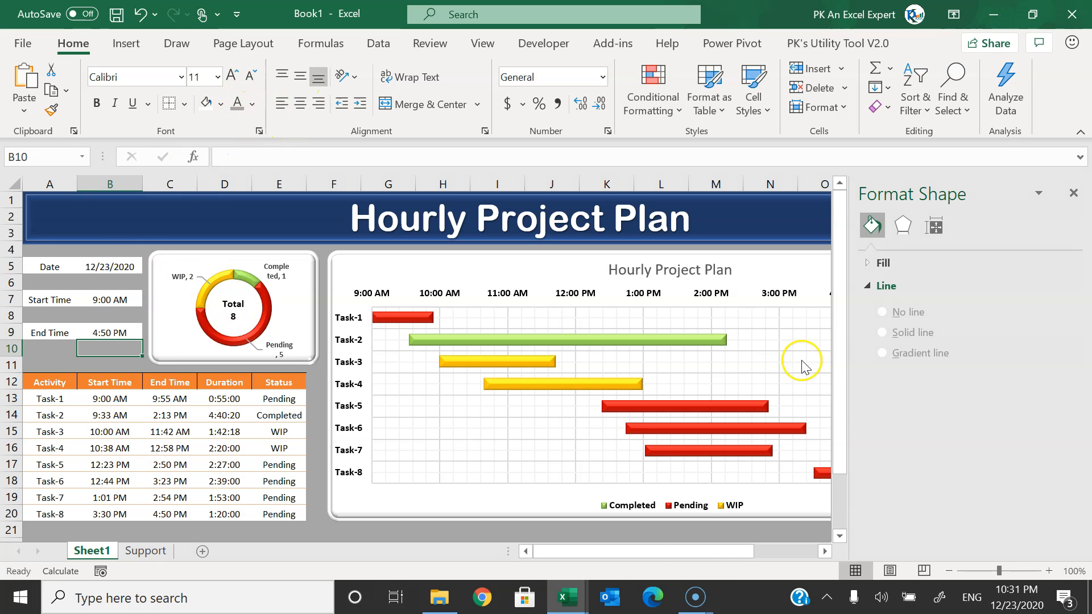
click(1073, 194)
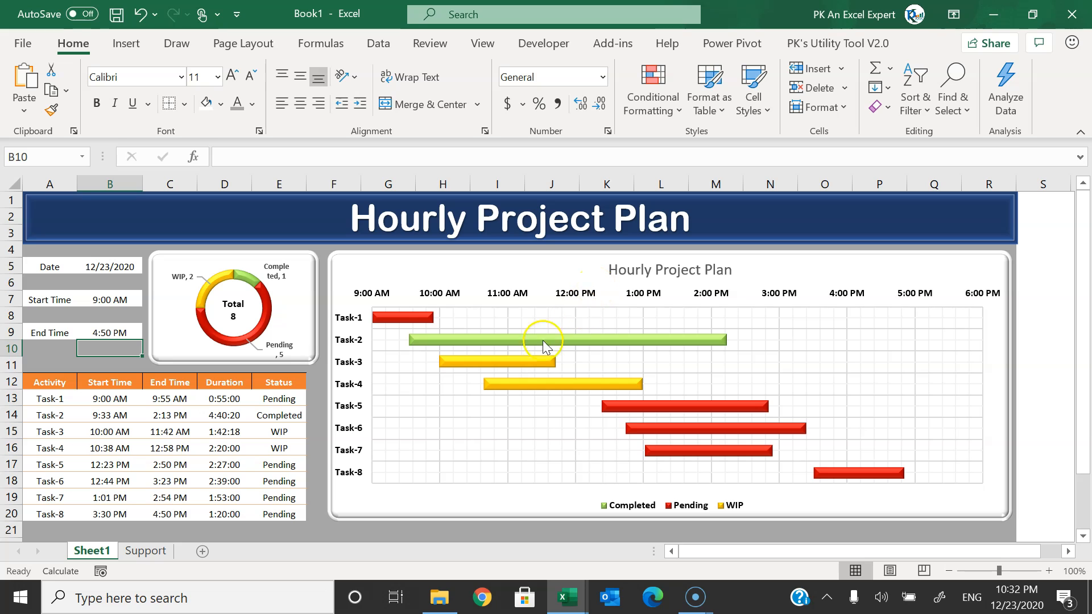
- Try adding Task-9 in cell A21, directly below the task table
scroll(131, 508, down, 1)
click(56, 485)
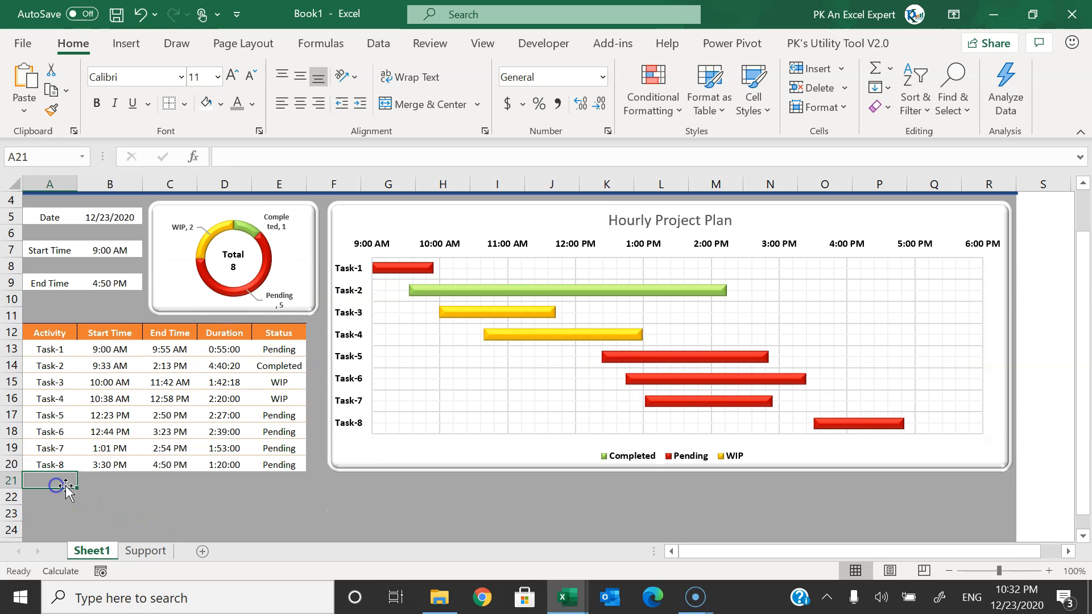
text(Task-9)
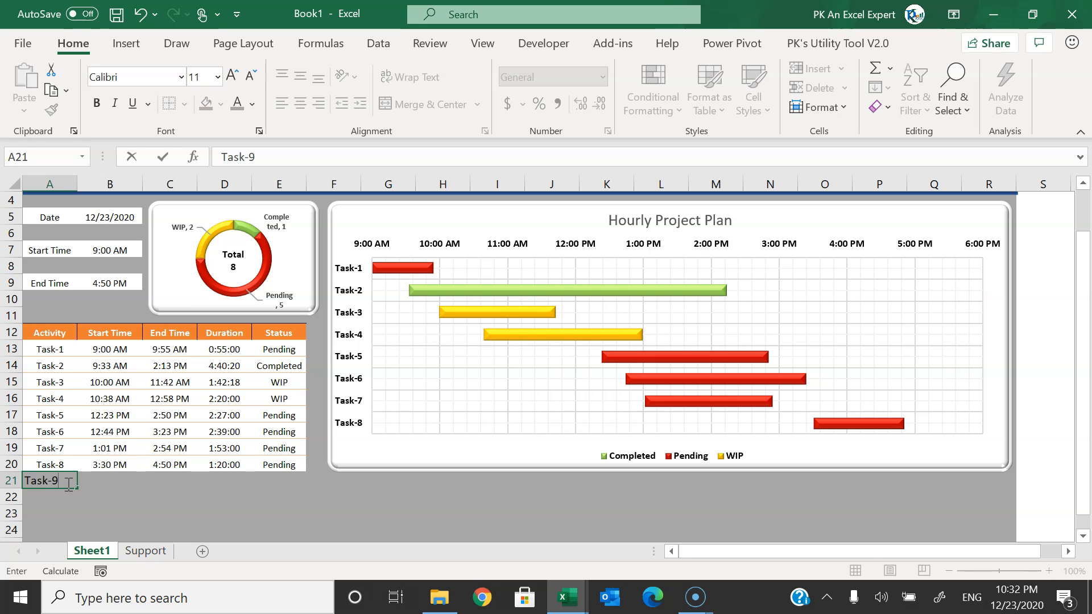
key(Return)
click(67, 484)
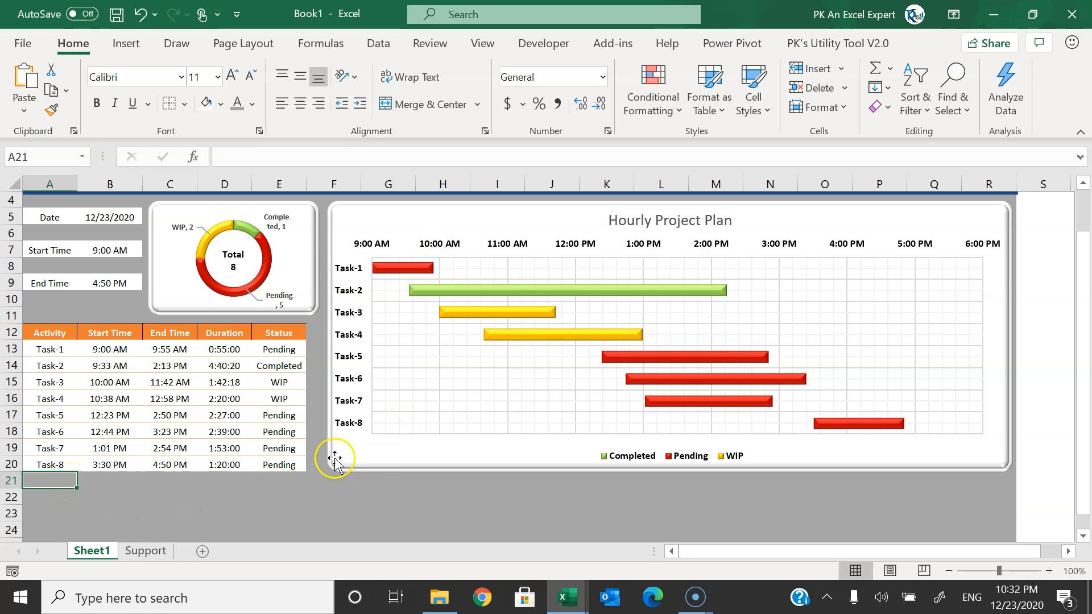
- Move the Gantt chart clear of the helper columns and set the font colour of F12:H20 to black
click(49, 334)
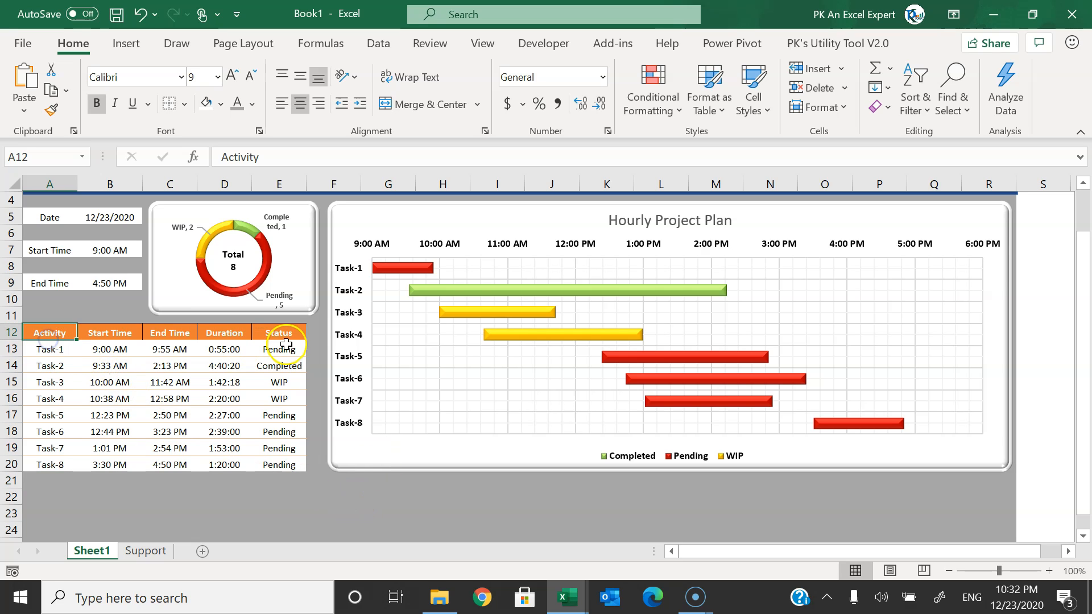
drag(498, 207, 649, 220)
drag(348, 338, 462, 467)
click(252, 108)
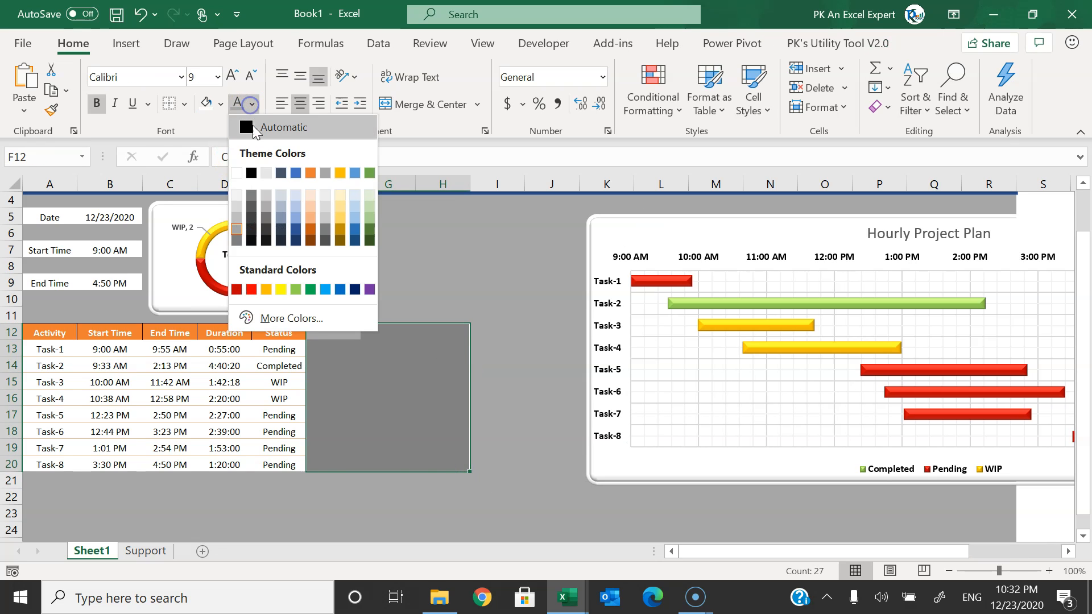
click(248, 174)
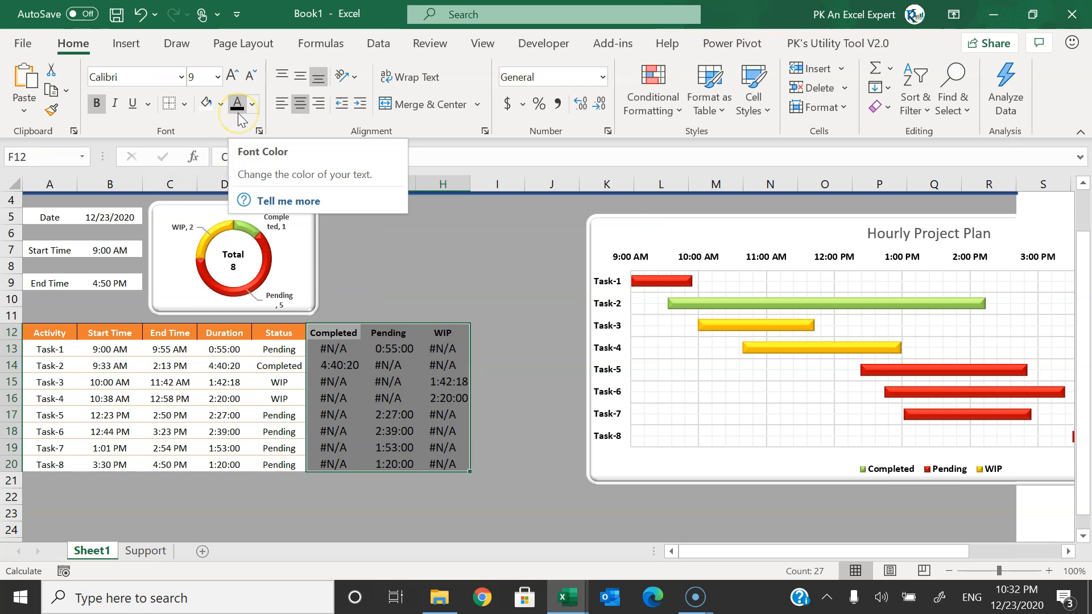
- Define a workbook-scoped name Activity that refers to =OFFSET(Sheet1!$A$13,,,COUNTA(Sheet1!$A$13:$A$1048576),1)
click(53, 335)
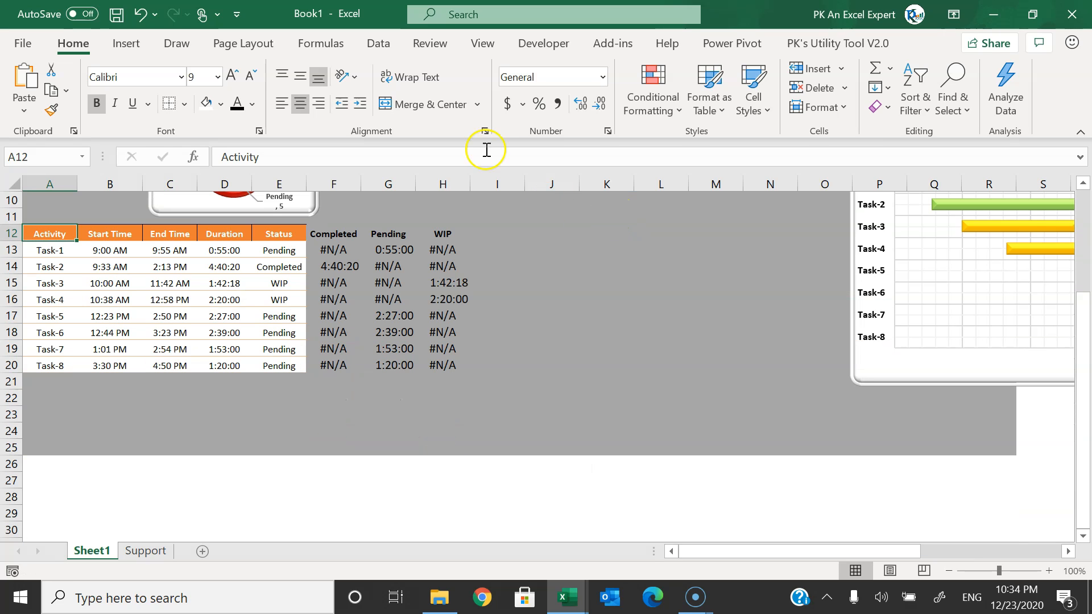
click(335, 44)
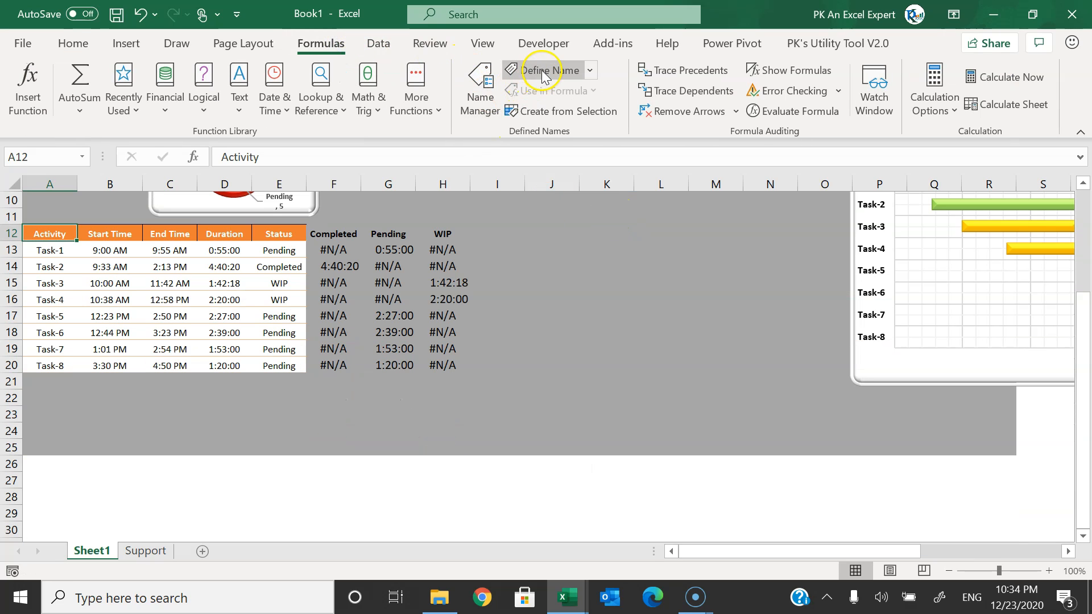
click(480, 92)
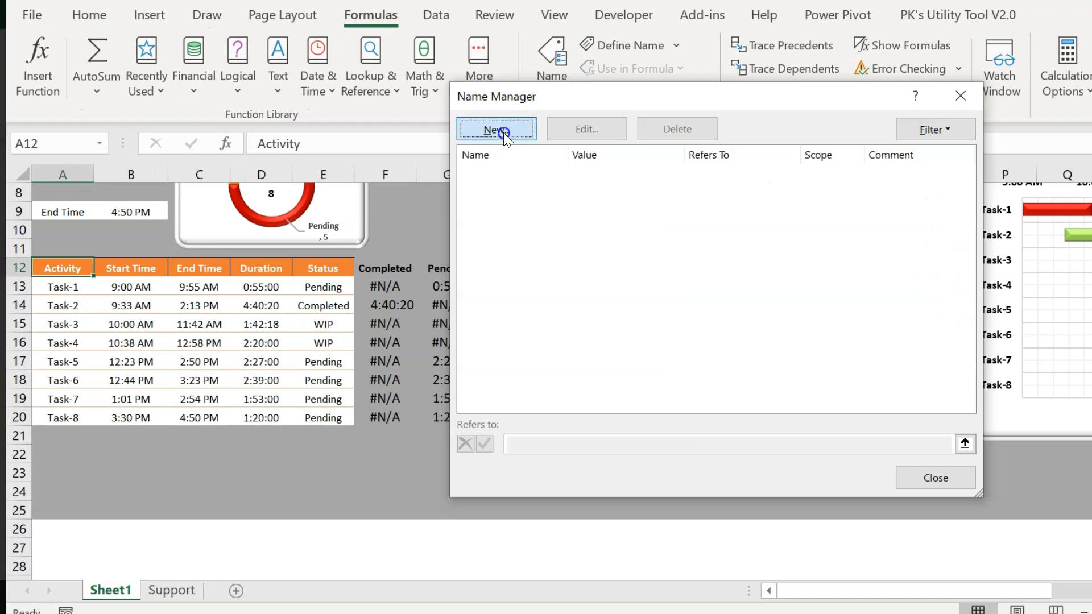
click(503, 131)
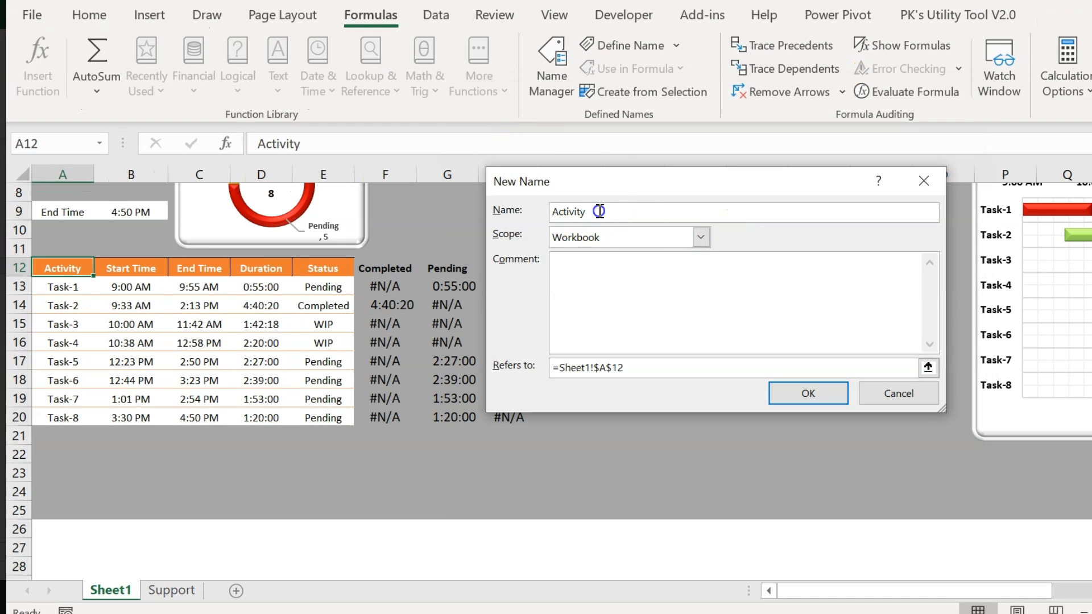
click(644, 367)
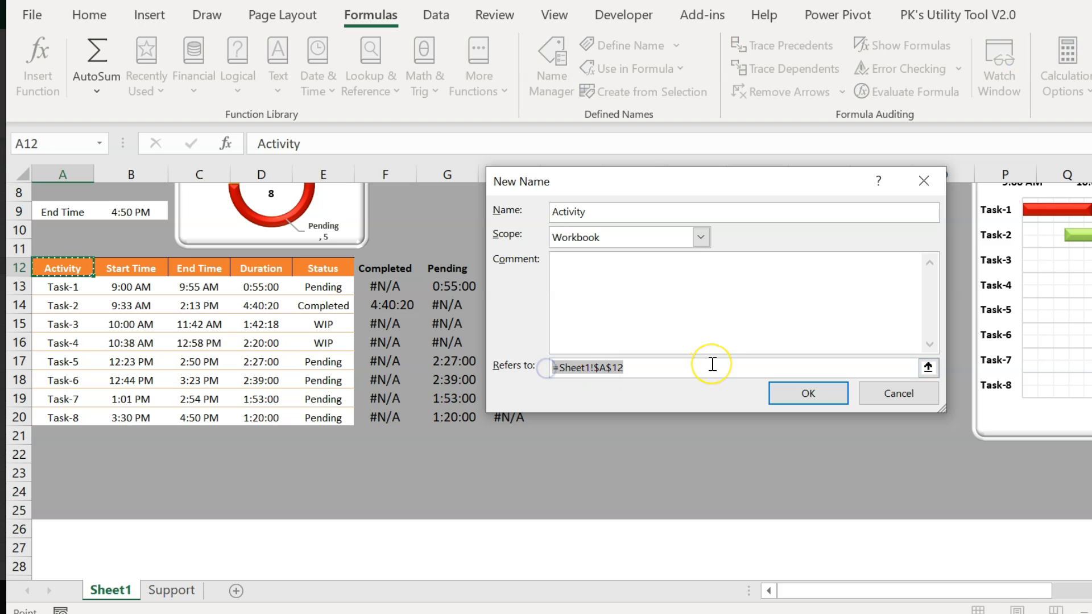
text(=)
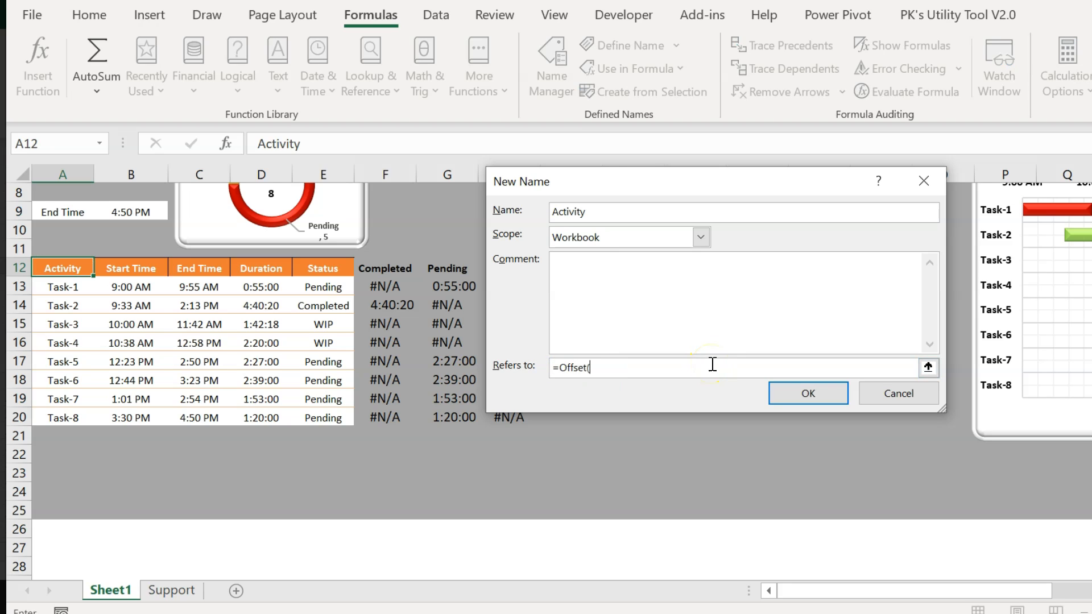
text(Offset()
click(62, 286)
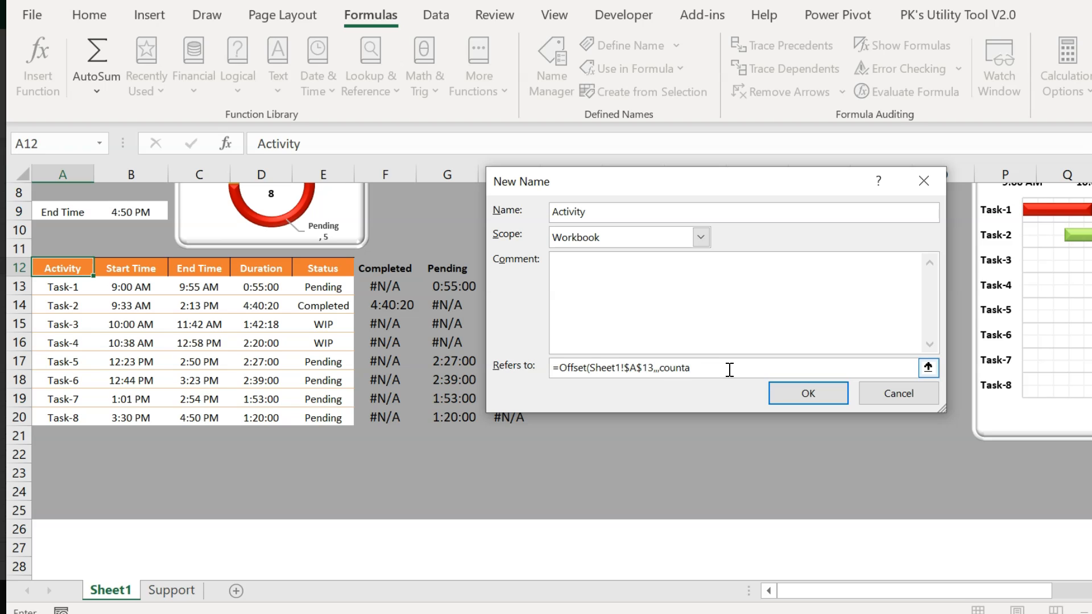
text(,,counta()
click(37, 286)
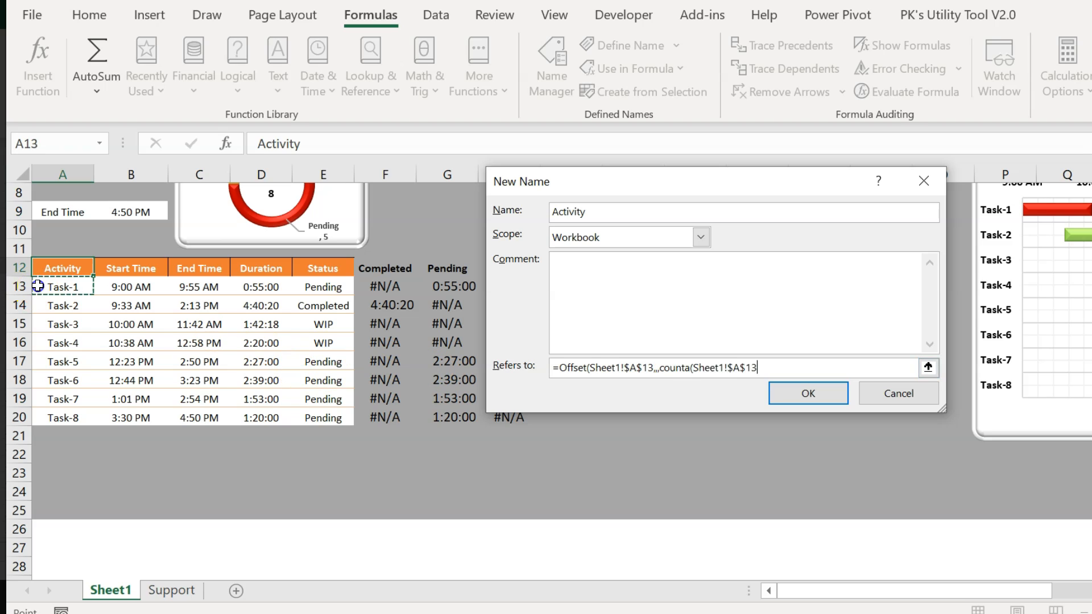
key(ctrl+shift+Down)
key(ctrl+shift+Down)
text(),1)
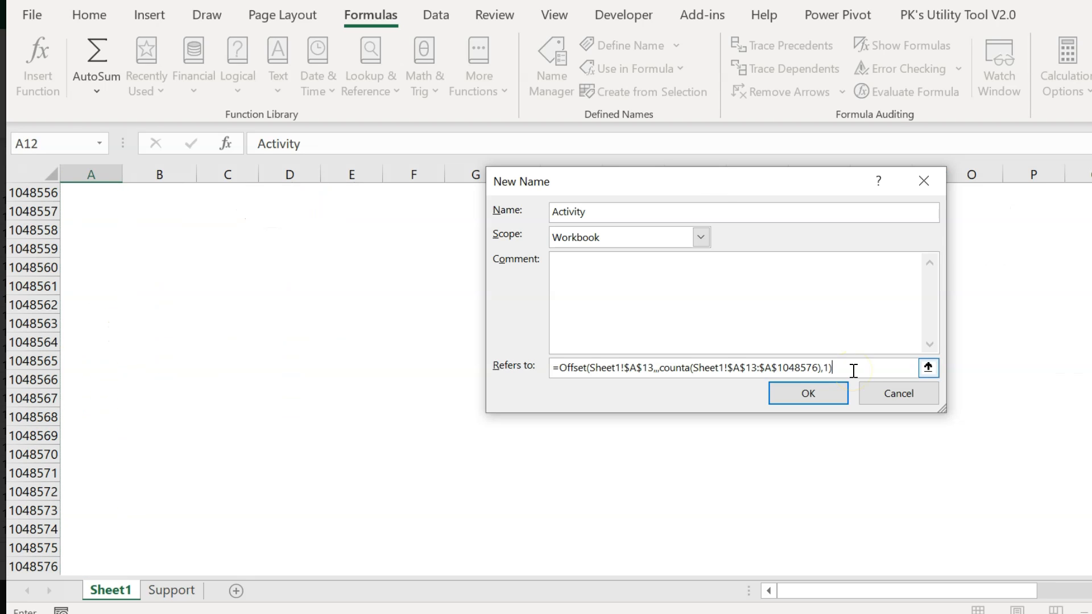
click(808, 394)
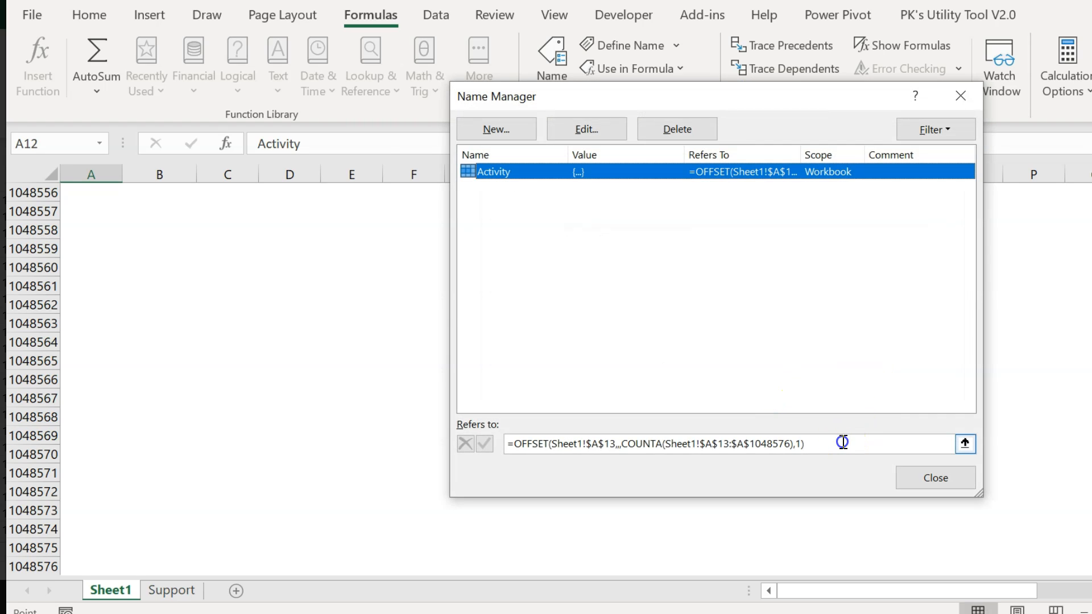
- Check on the sheet which cells the Activity name covers, and close the Name Manager
click(842, 443)
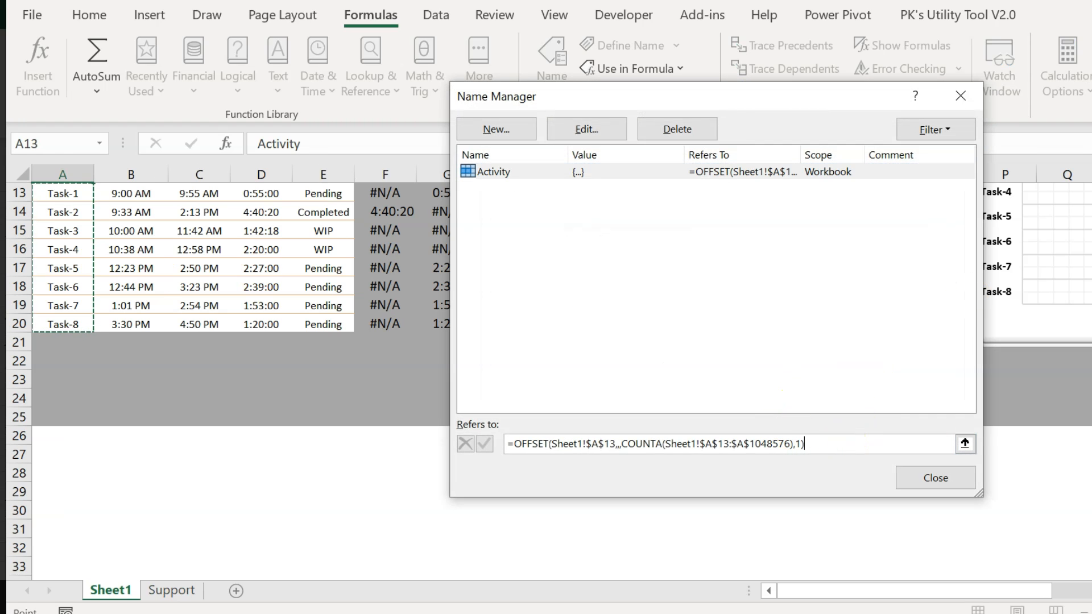
scroll(242, 381, up, 2)
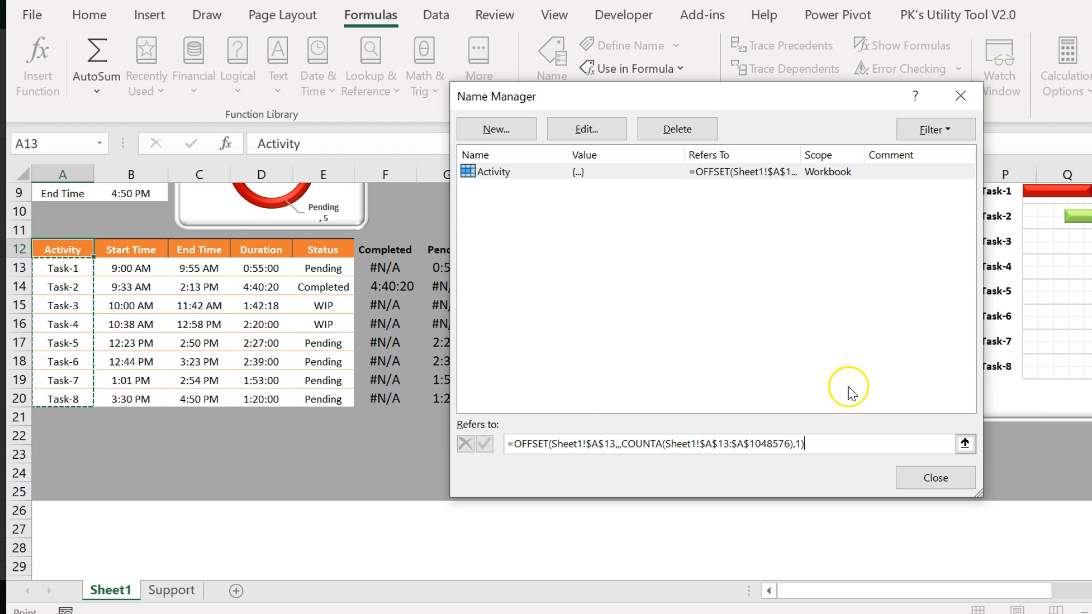
click(934, 477)
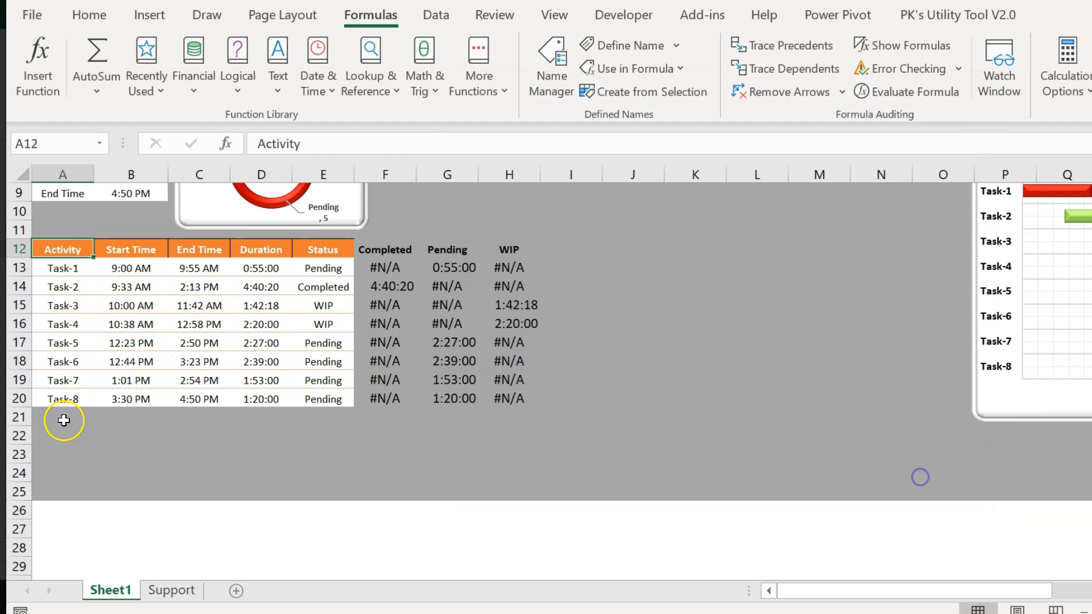
- Add a test entry Task-9 in cell A21 by filling down Task-8 and changing its number
click(64, 421)
key(ctrl+d)
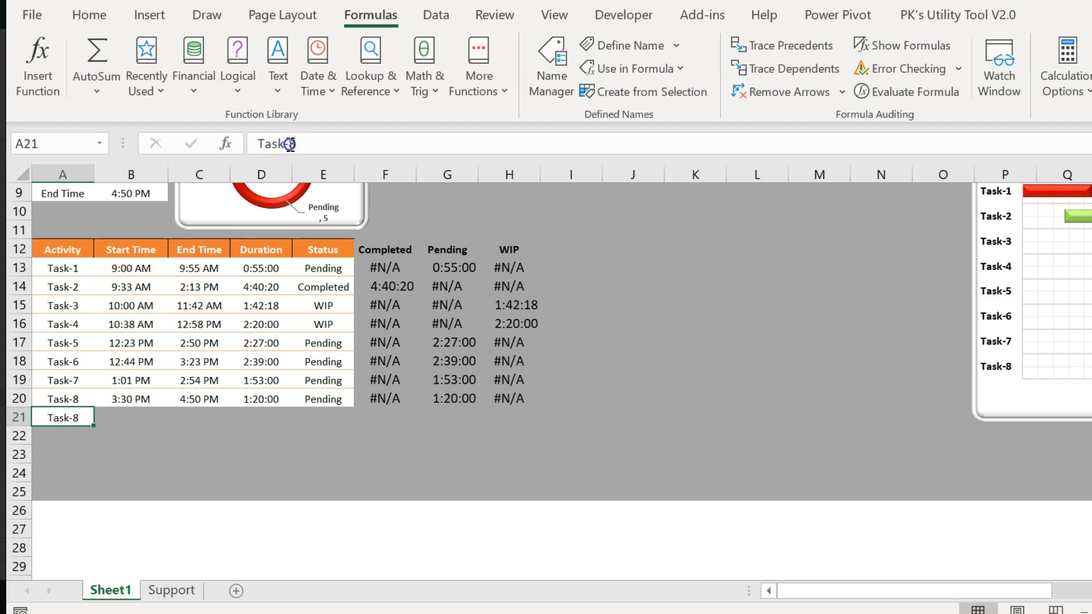
double_click(290, 143)
text(9)
key(Return)
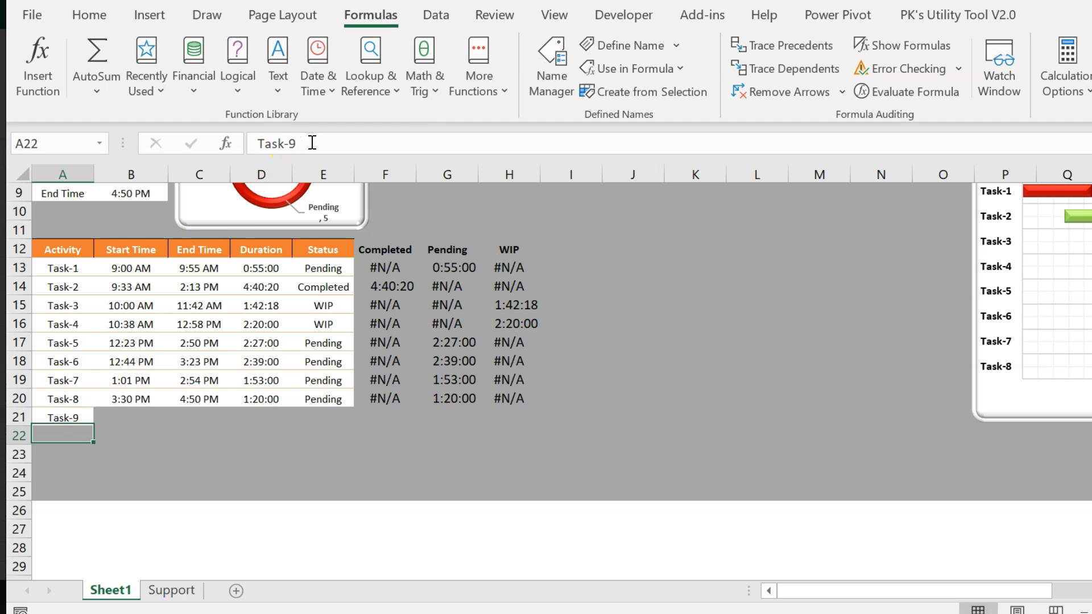
- Check whether the Activity name's range includes the Task-9 entry, and close the Name Manager
click(551, 62)
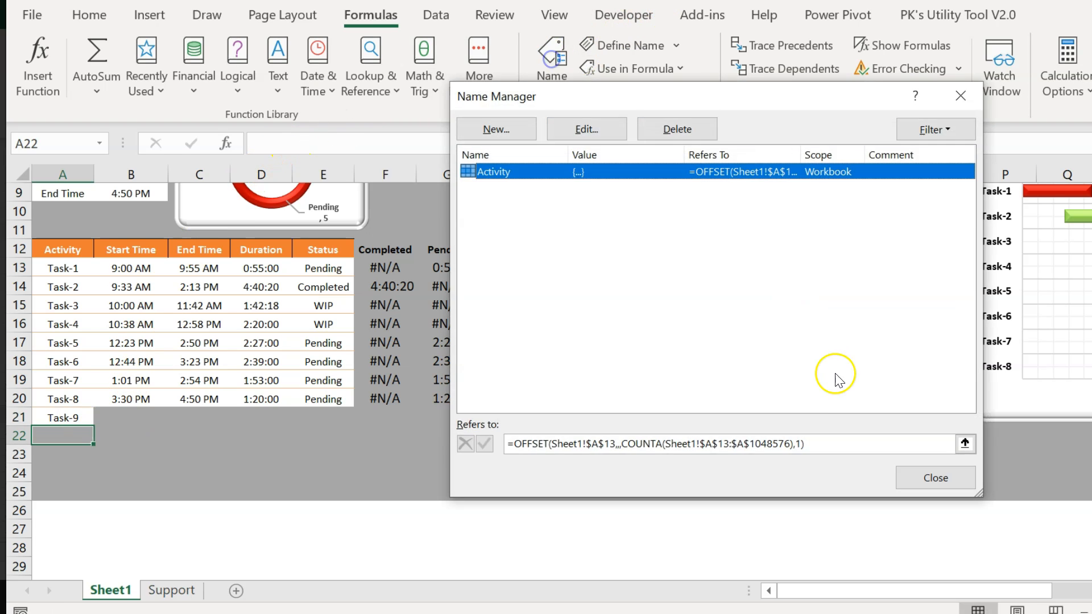
click(816, 448)
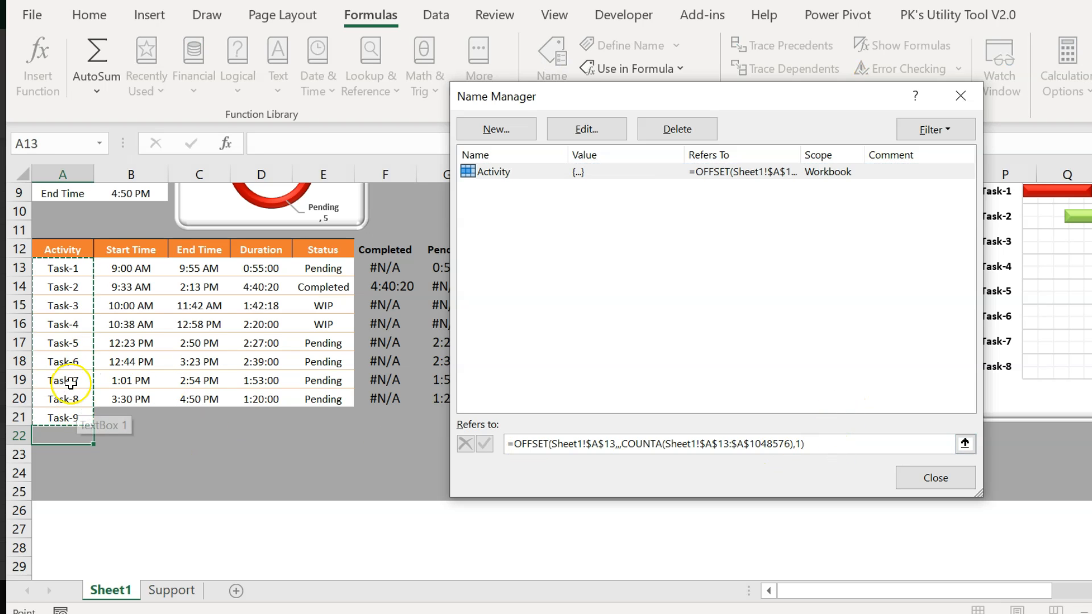
click(916, 473)
- Clear the Task-9 test entry by pasting a copied blank cell over A21
click(134, 438)
key(ctrl+c)
click(66, 418)
key(ctrl+v)
key(Escape)
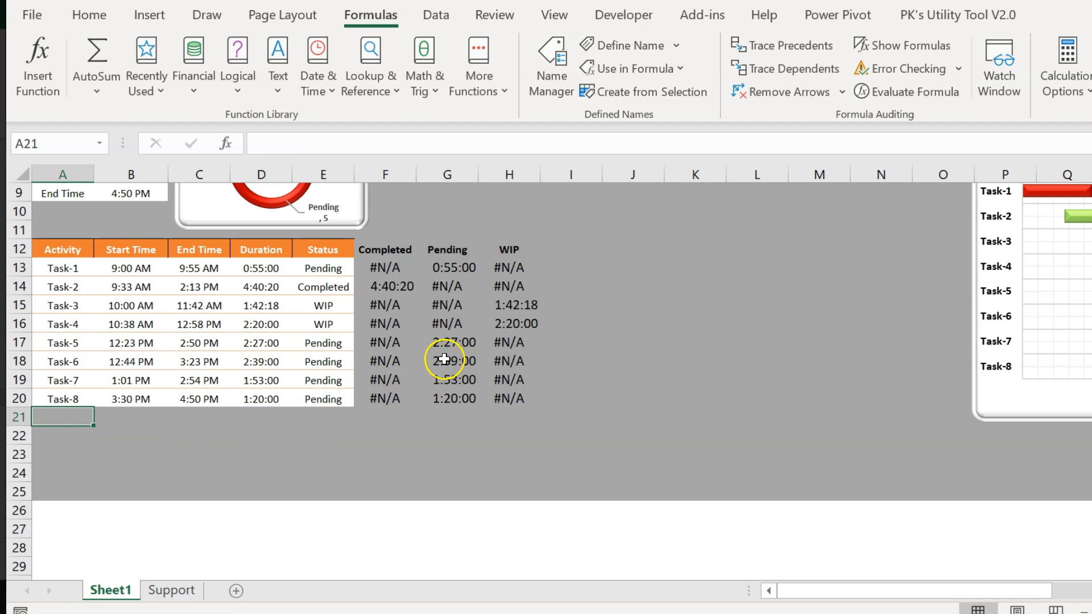
- Copy the OFFSET formula of the Activity name from the Name Manager and close it
click(59, 253)
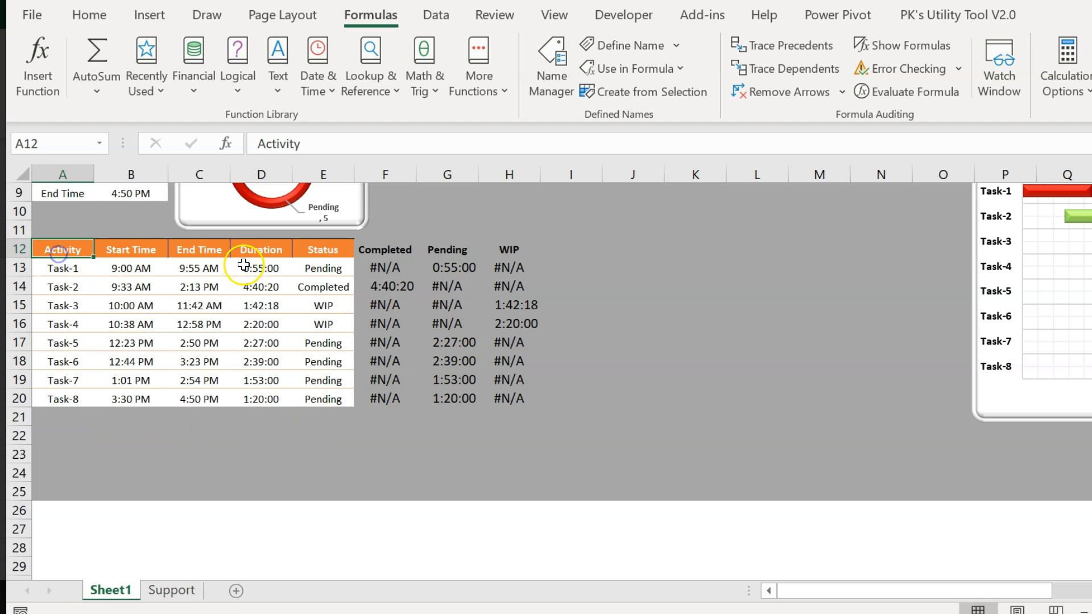
click(140, 252)
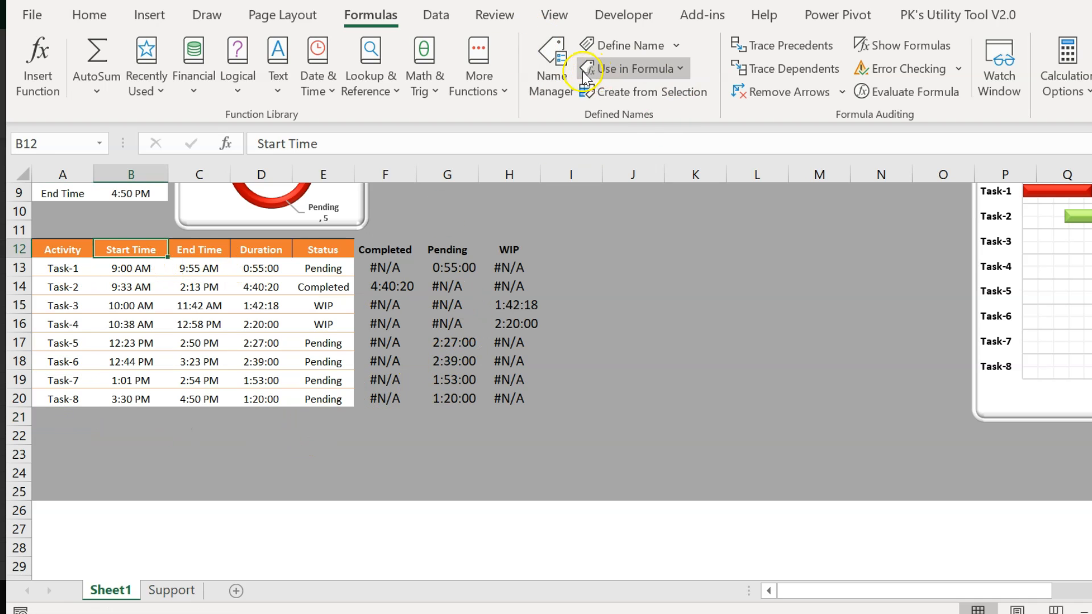
click(567, 91)
click(767, 445)
key(ctrl+c)
key(Escape)
key(Escape)
- Define the name Start_Time from the copied formula, changed to =OFFSET(Sheet1!$B$13,,,COUNTA(Sheet1!$A$13:$A$1048576),1)
click(122, 272)
click(128, 248)
click(558, 49)
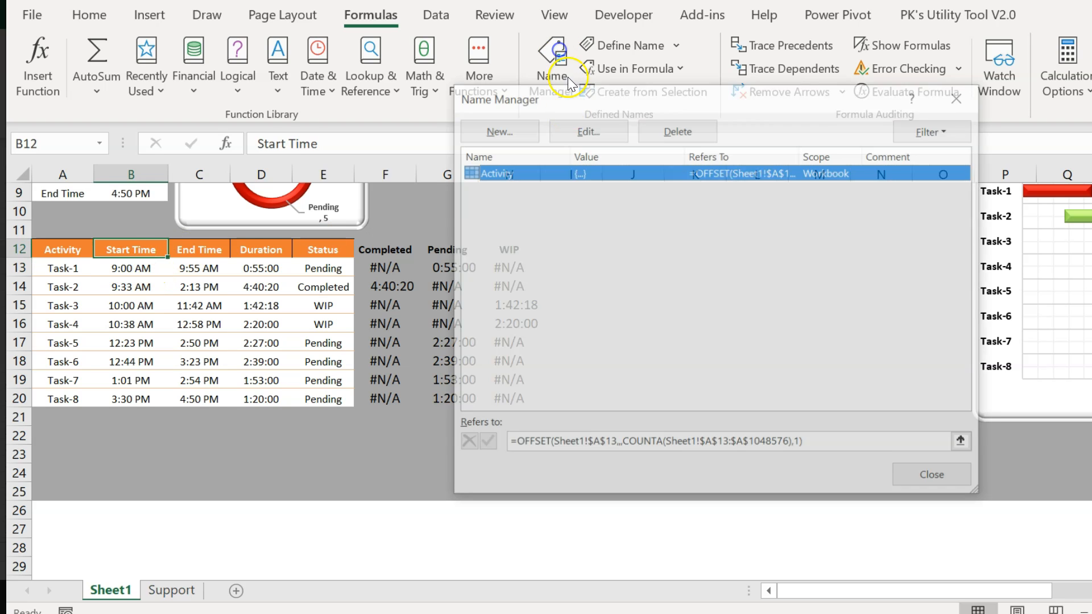
click(504, 130)
click(567, 210)
double_click(561, 212)
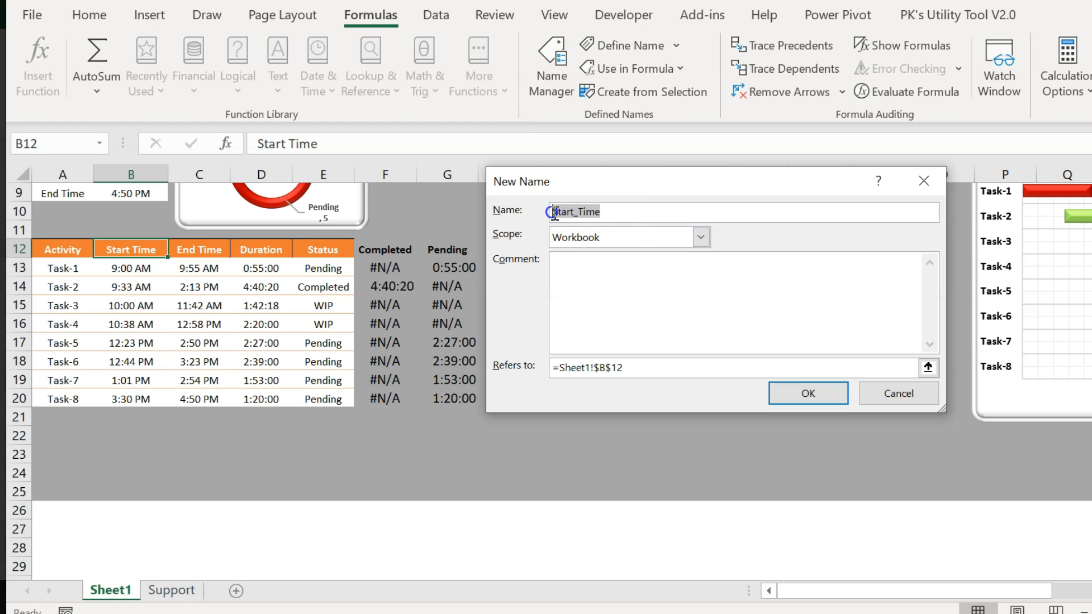
click(675, 370)
drag(676, 370, 470, 360)
key(ctrl+v)
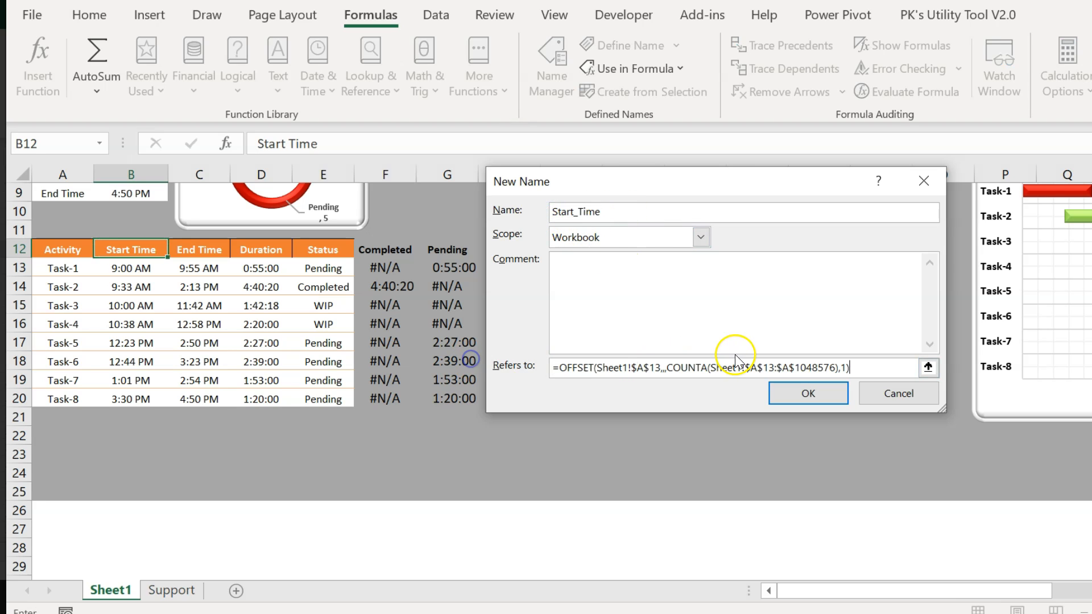
key(BackSpace)
text(B)
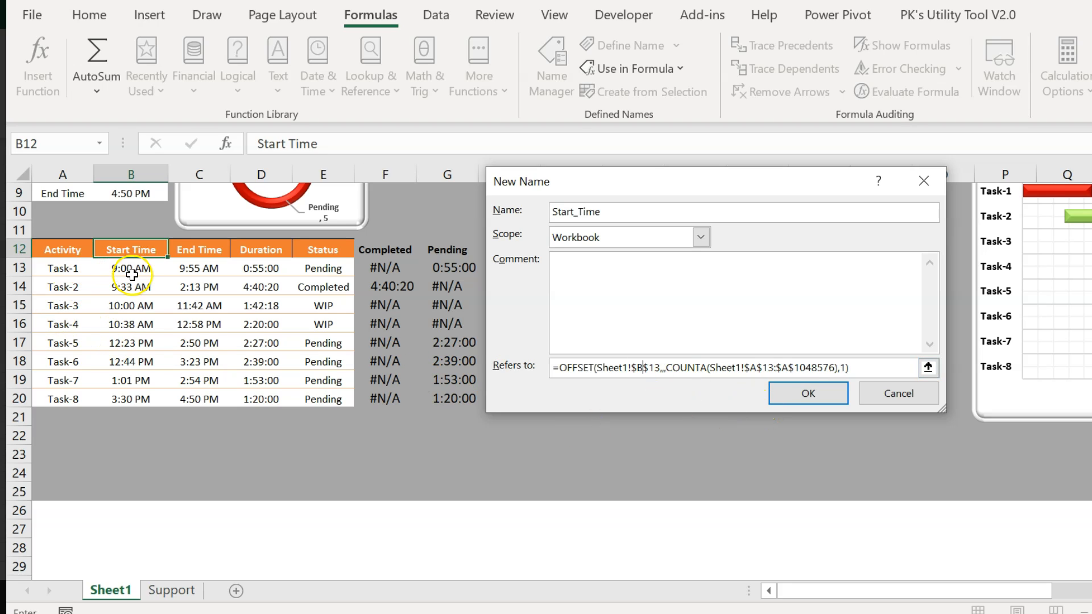
click(810, 396)
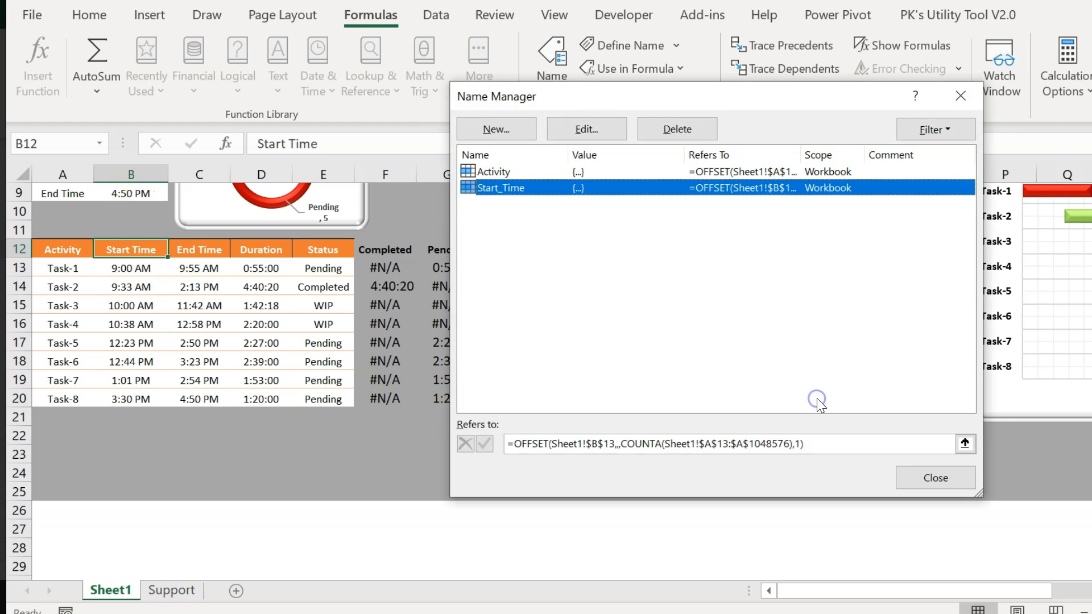
- Define the name Completed from the copied formula, changed to =OFFSET(Sheet1!$F$13,,,COUNTA(Sheet1!$A$13:$A$1048576),1)
click(496, 133)
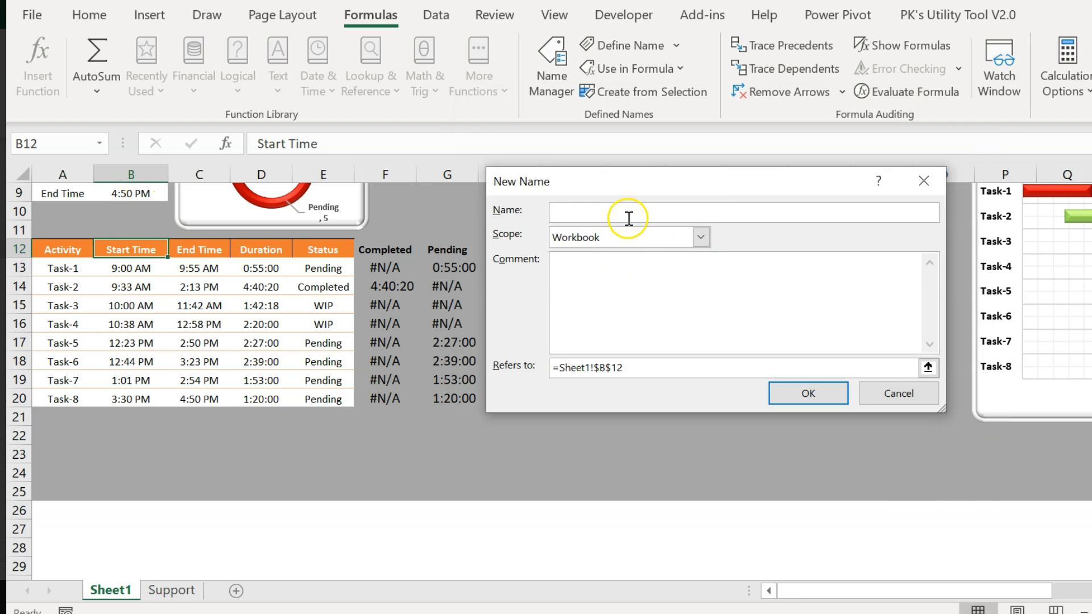
text(Conpleted)
drag(658, 367, 536, 370)
key(ctrl+v)
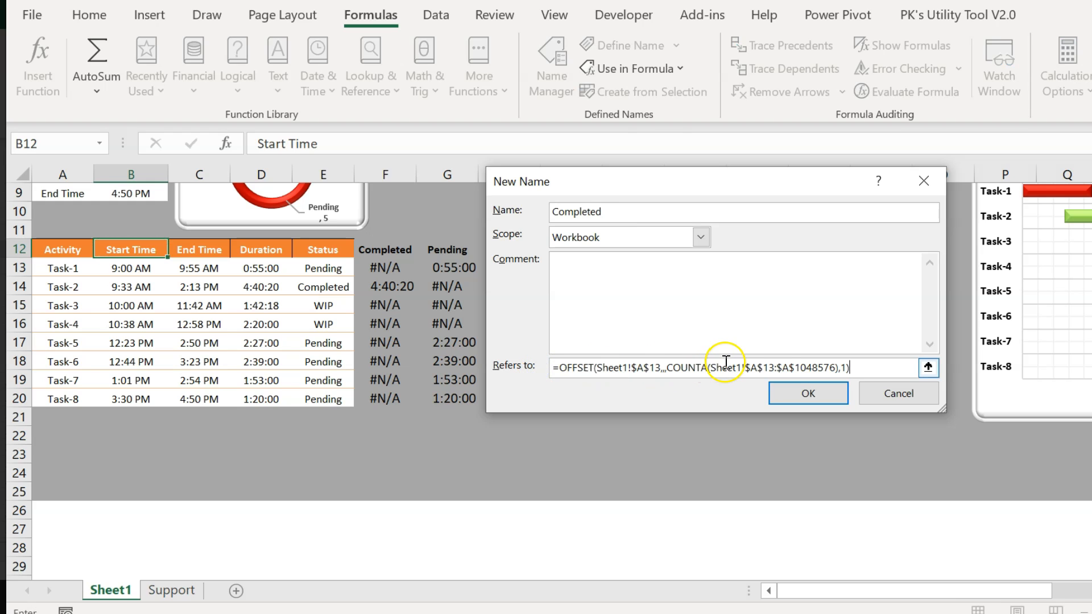
drag(617, 183, 753, 165)
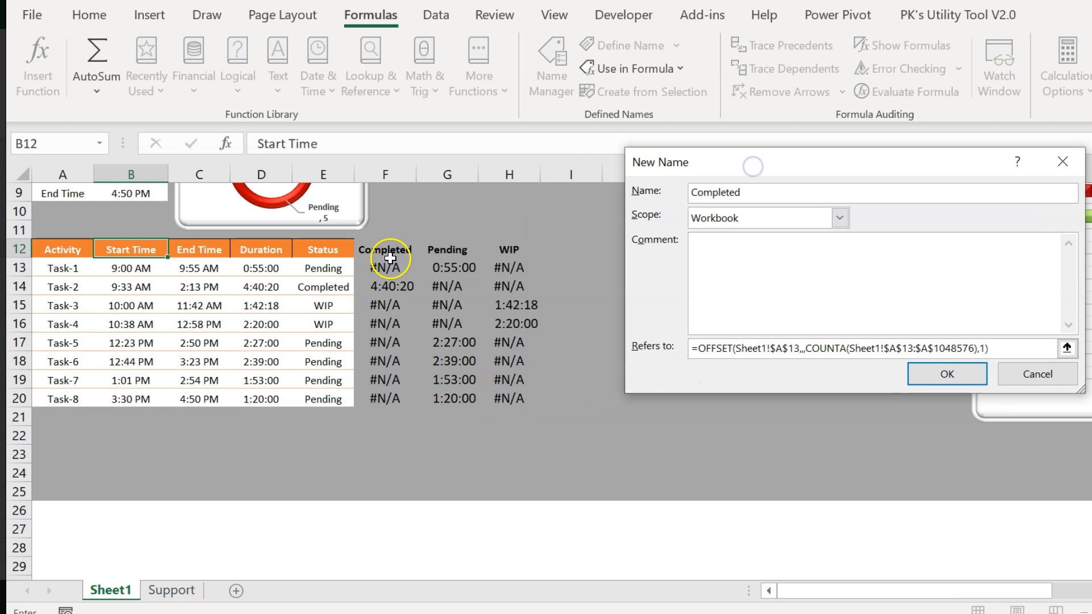
click(783, 348)
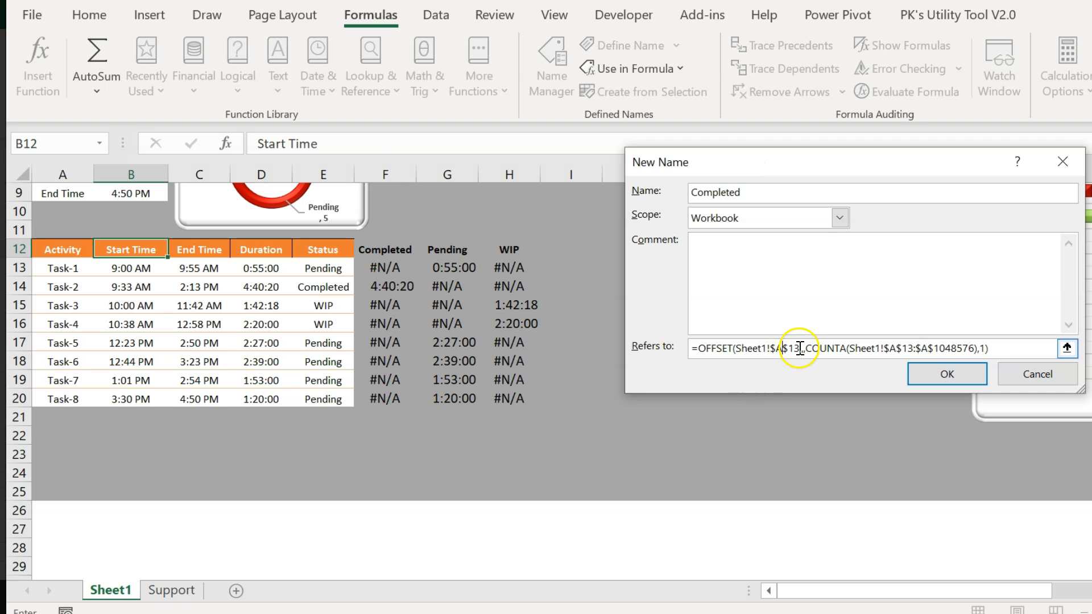
key(BackSpace)
text(F)
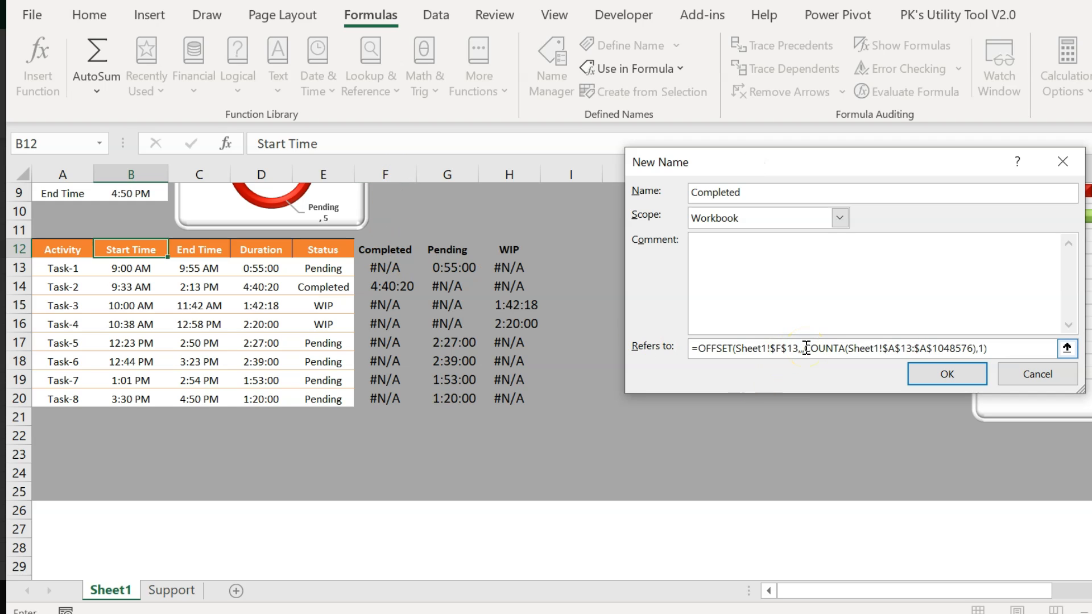
click(947, 374)
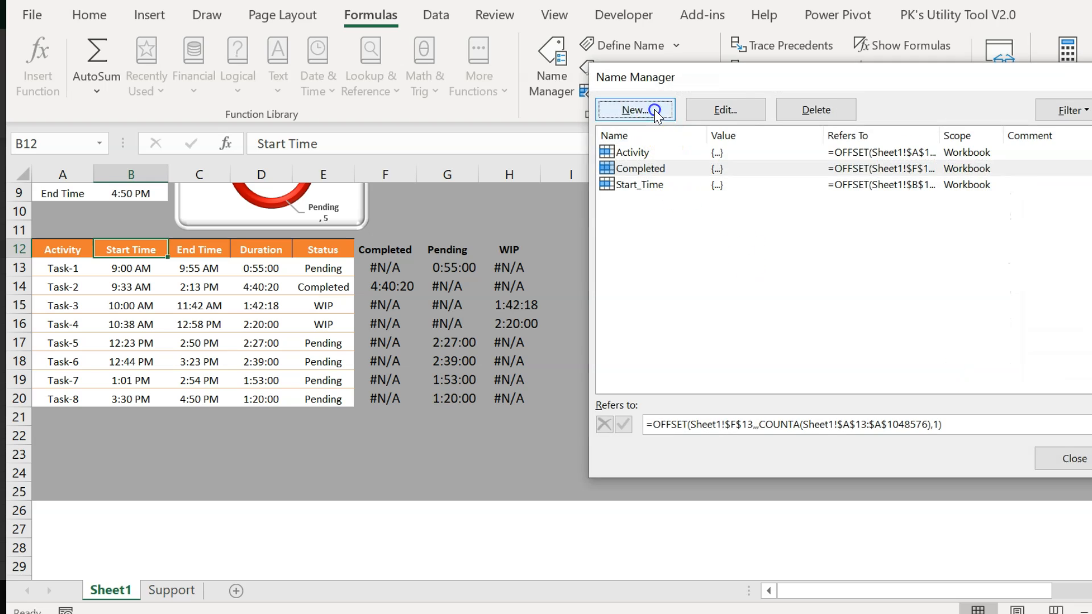
- Define the name Pending from the copied formula, changed to =OFFSET(Sheet1!$G$13,,,COUNTA(Sheet1!$A$13:$A$1048576),1)
click(654, 110)
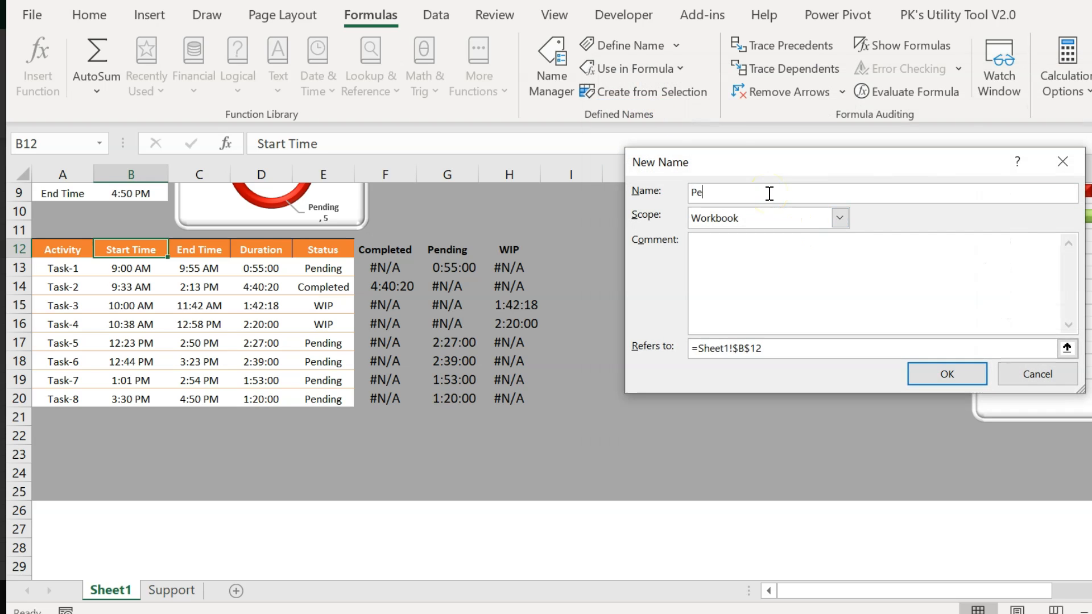
text(Pending)
click(647, 348)
key(ctrl+v)
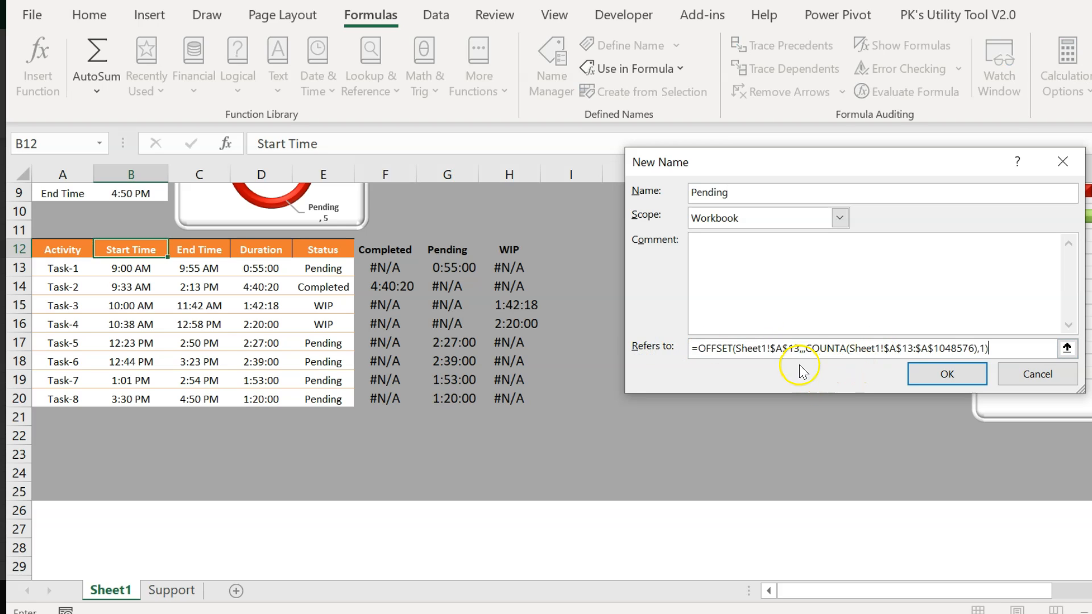
key(BackSpace)
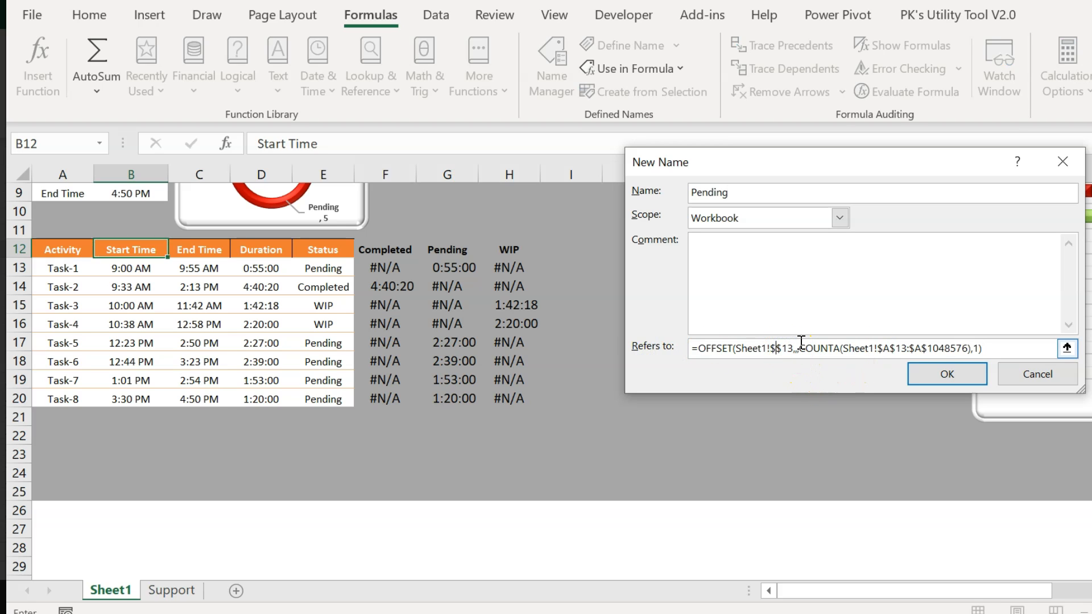
text(G)
click(935, 373)
- Define the name WIP from the copied formula, changed to =OFFSET(Sheet1!$H$13,,,COUNTA(Sheet1!$A$13:$A$1048576),1)
click(657, 118)
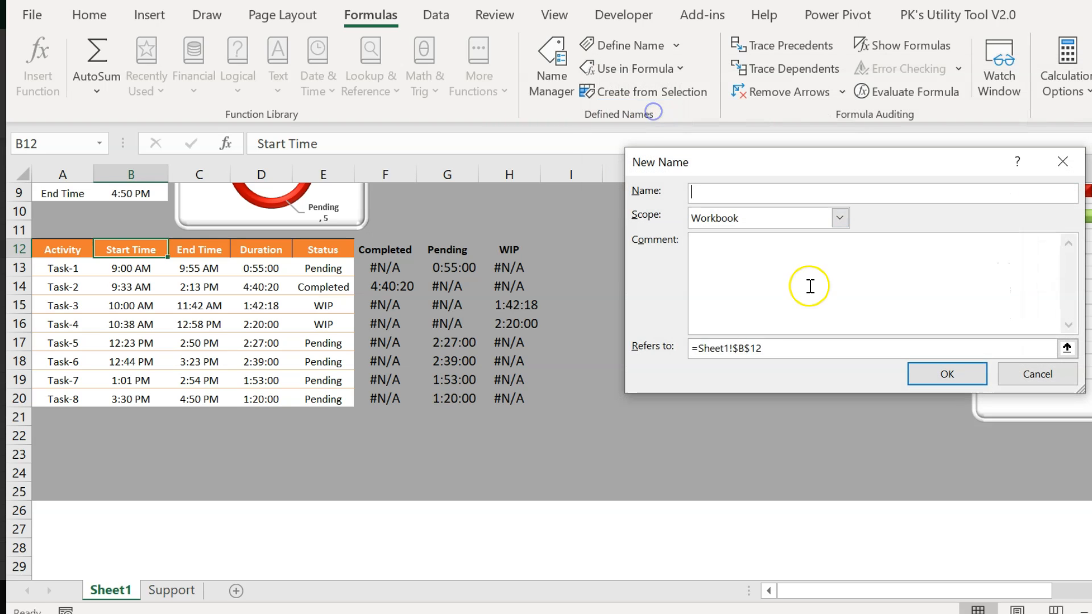
click(731, 190)
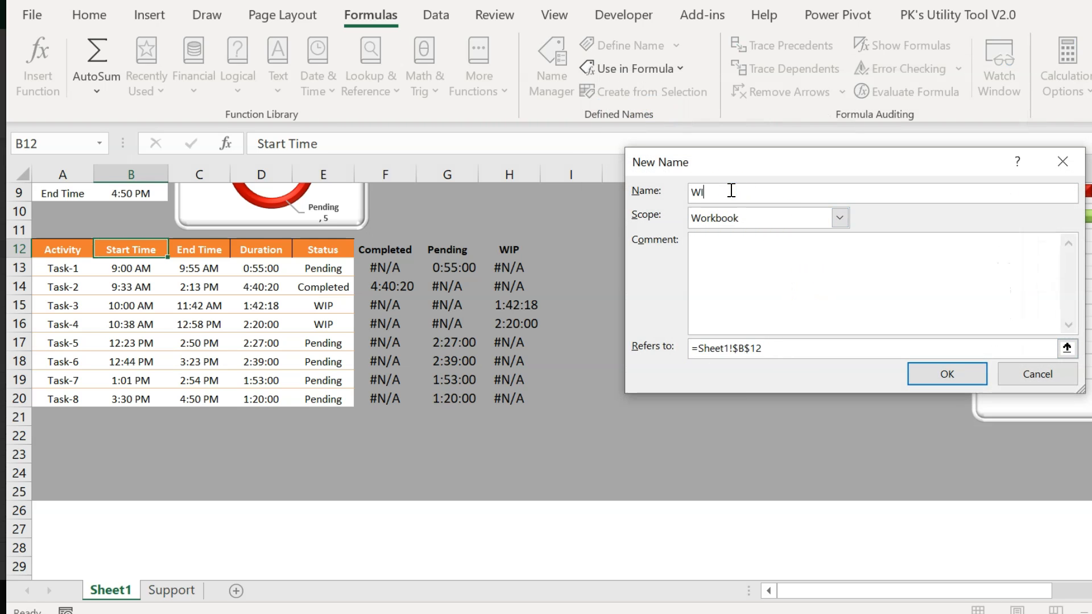
triple_click(779, 348)
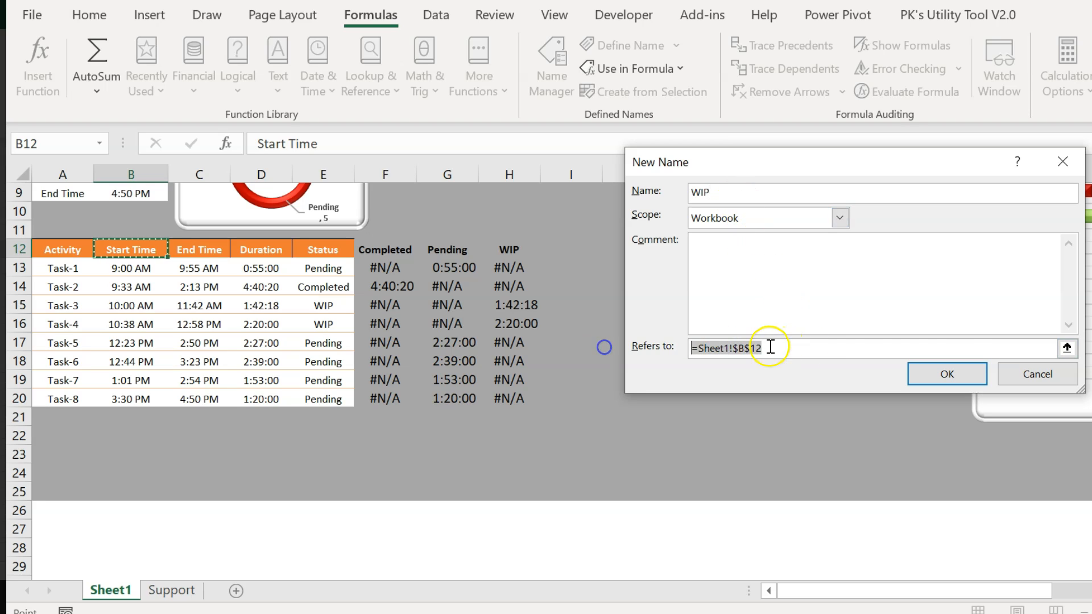
key(ctrl+v)
click(778, 349)
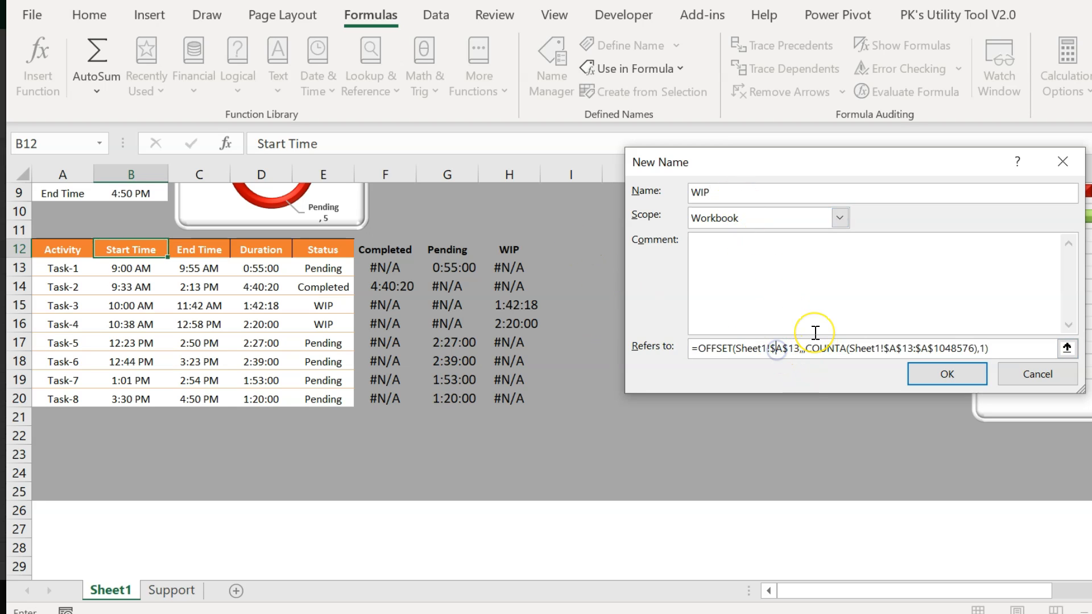
key(Delete)
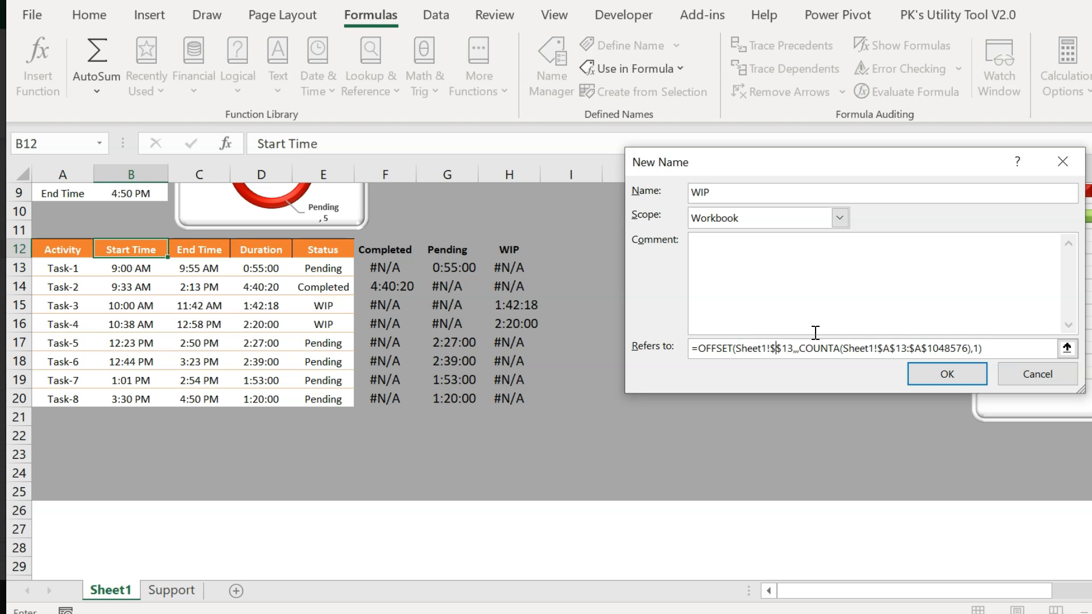
text(H)
click(946, 373)
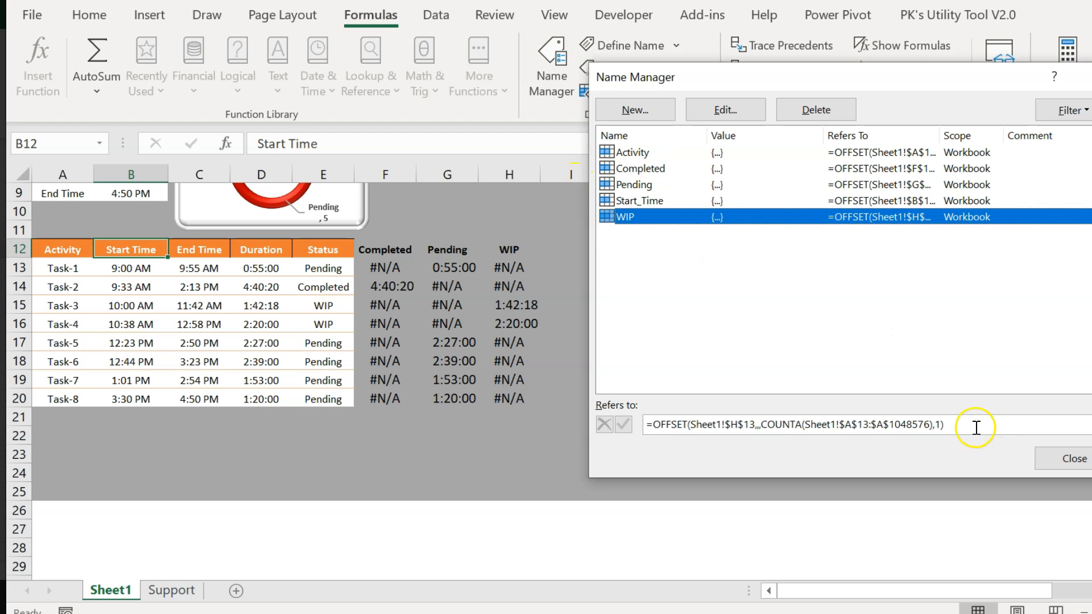
- Check which cells the names Start_Time, Pending, Completed and Activity cover, and close the Name Manager
click(652, 200)
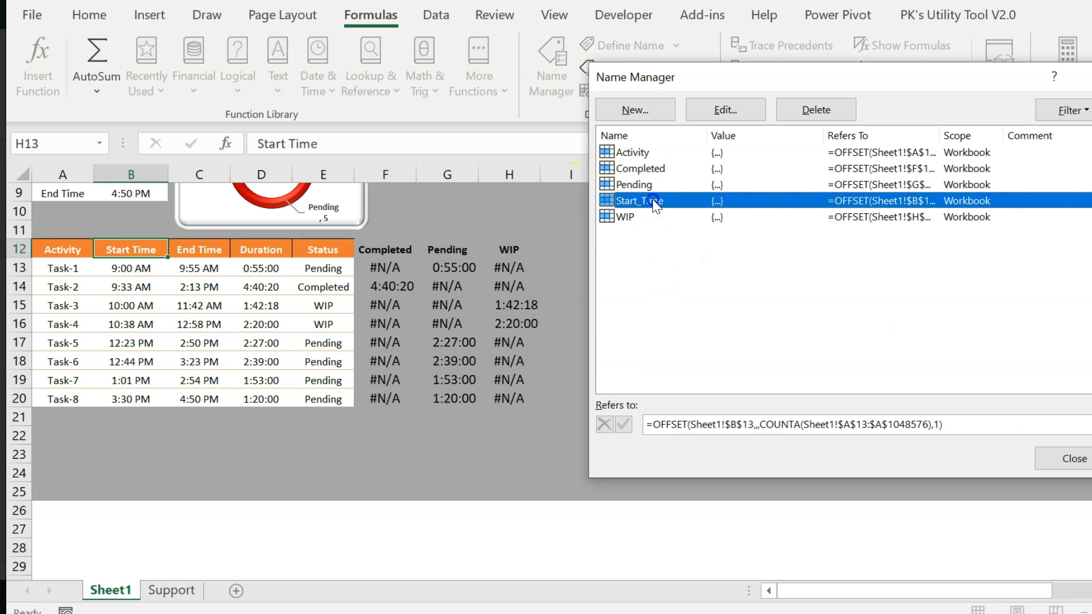
click(966, 428)
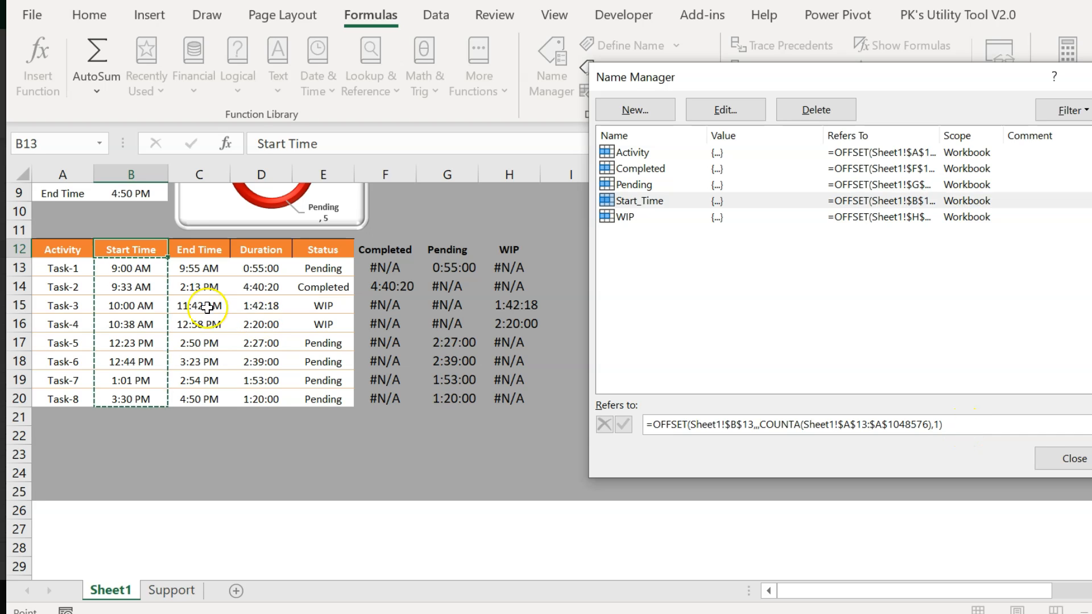
click(636, 191)
click(964, 426)
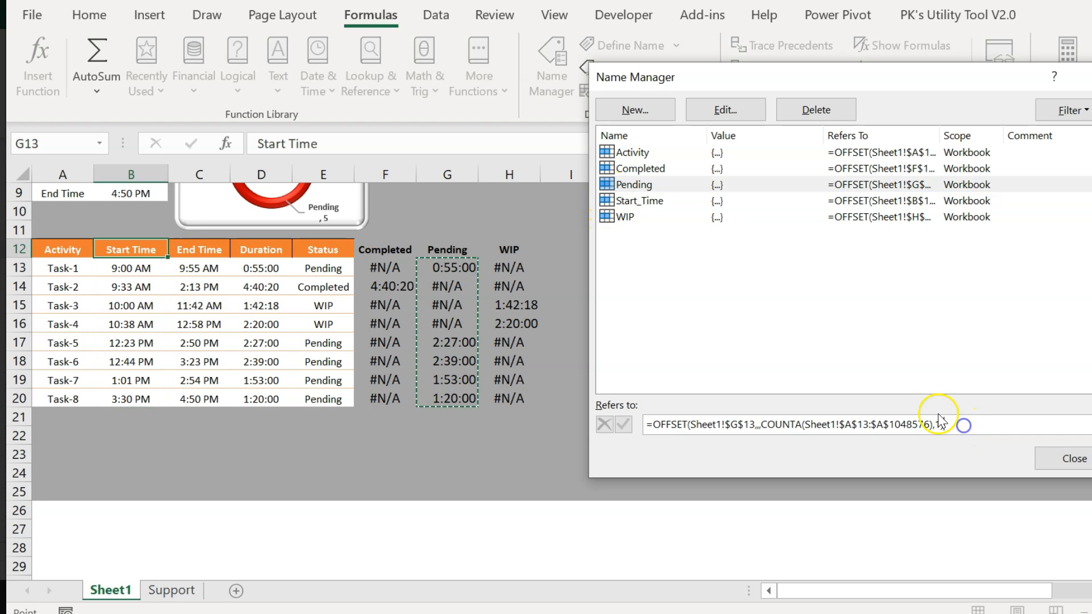
click(629, 170)
click(961, 428)
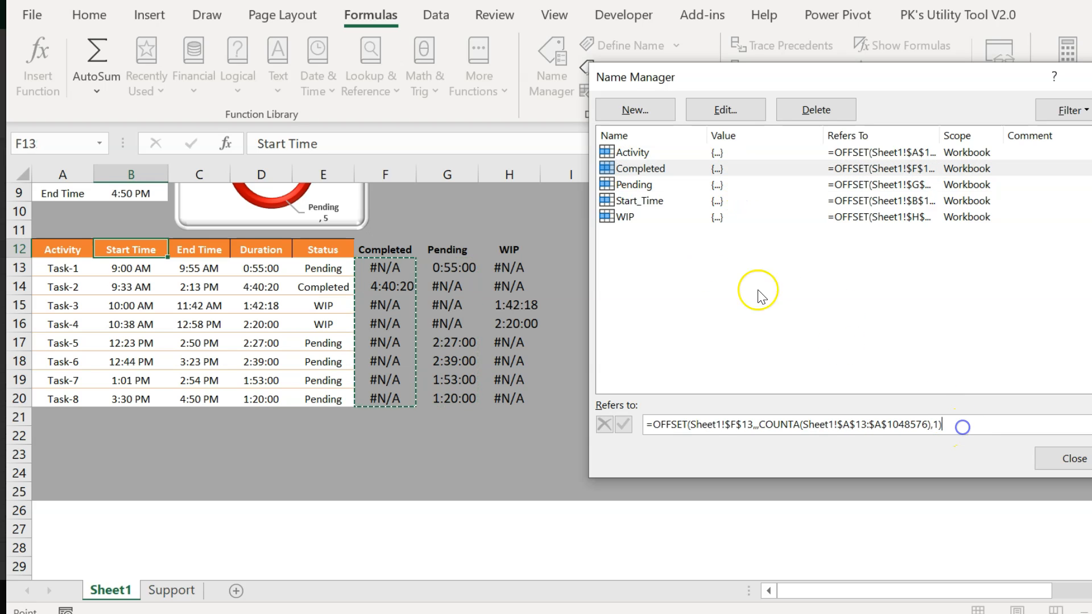
click(632, 152)
click(1069, 459)
- Move the Gantt chart beside the doughnut chart and task table, covering the helper columns F to H
click(644, 316)
scroll(798, 379, up, 3)
drag(1033, 272, 377, 259)
- Replace the Start Time series values in the Gantt chart's data source with the named range Start_Time
right_click(421, 270)
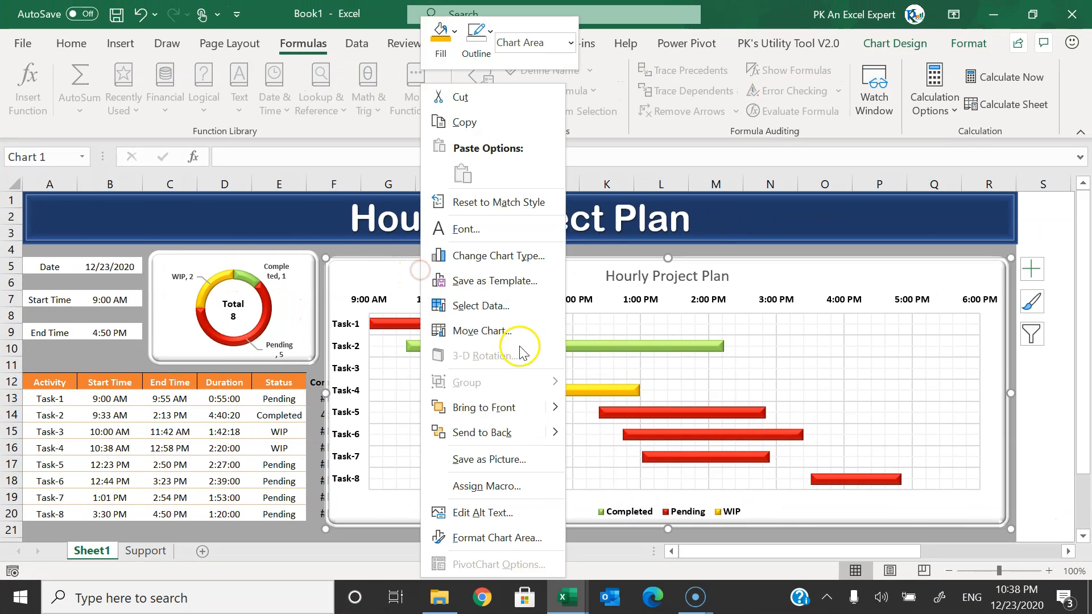
click(515, 306)
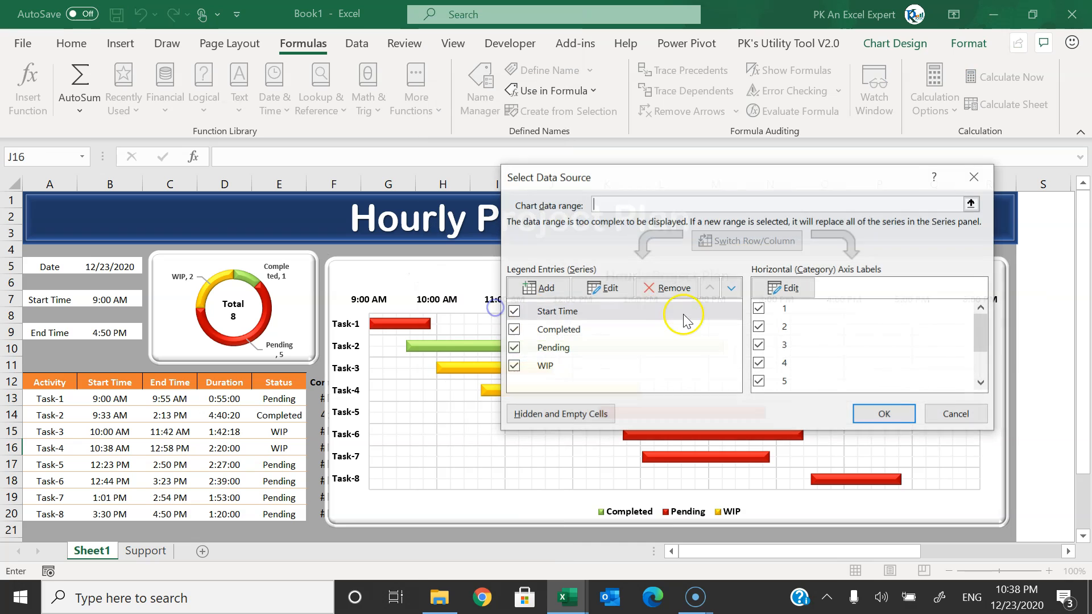
click(572, 310)
click(607, 287)
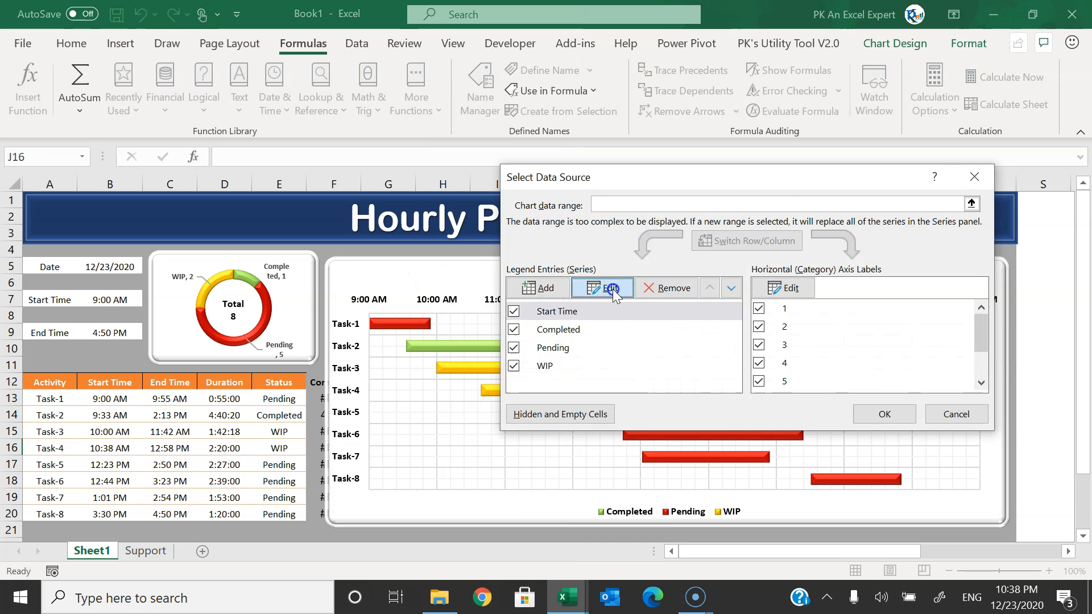
click(691, 332)
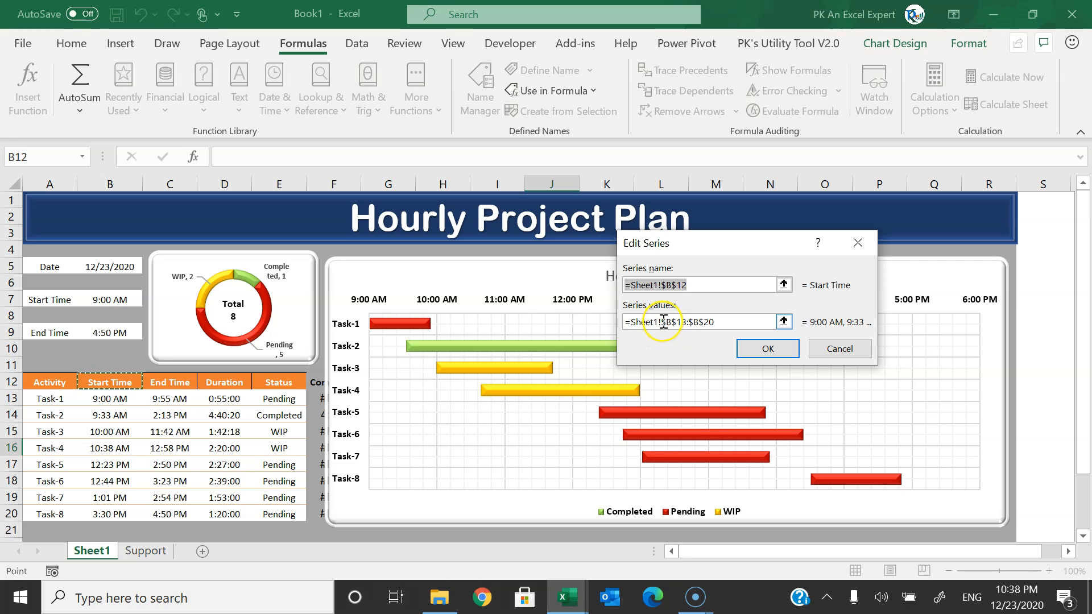
drag(662, 322, 716, 323)
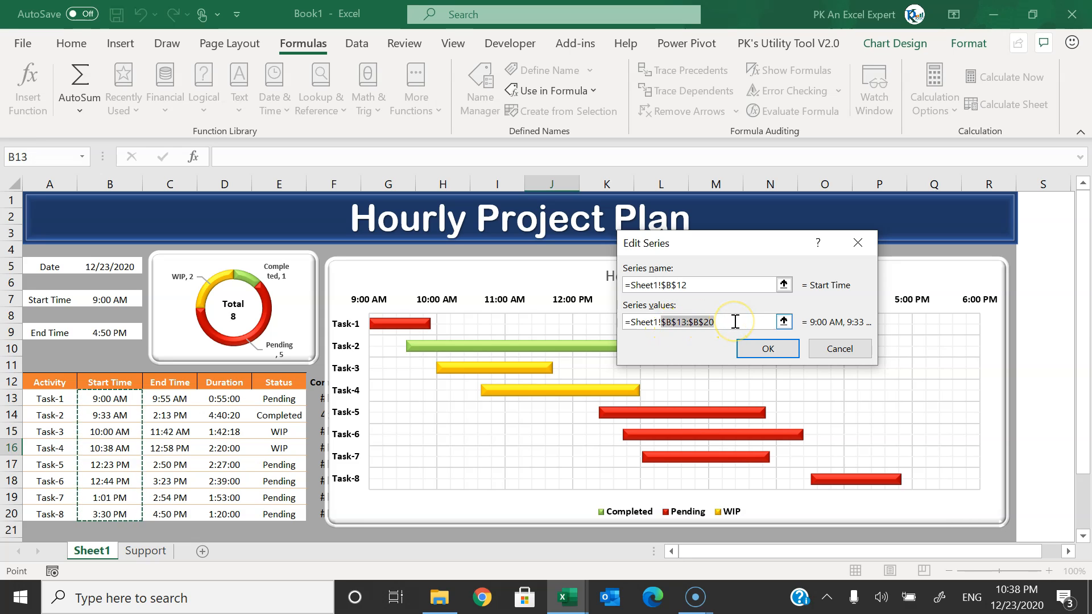
key(BackSpace)
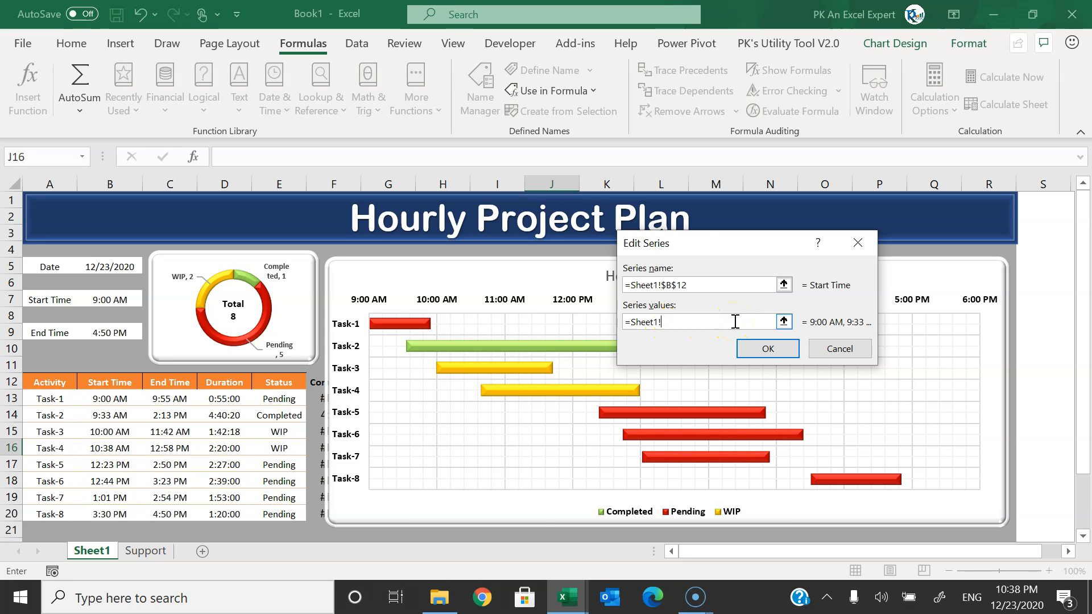
key(F3)
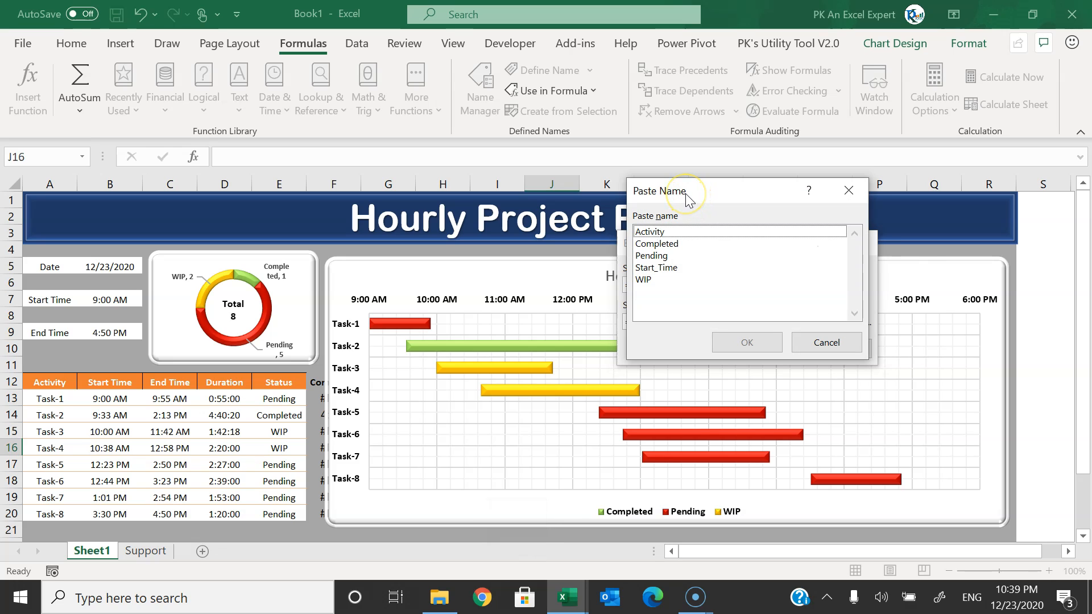
drag(681, 196, 845, 195)
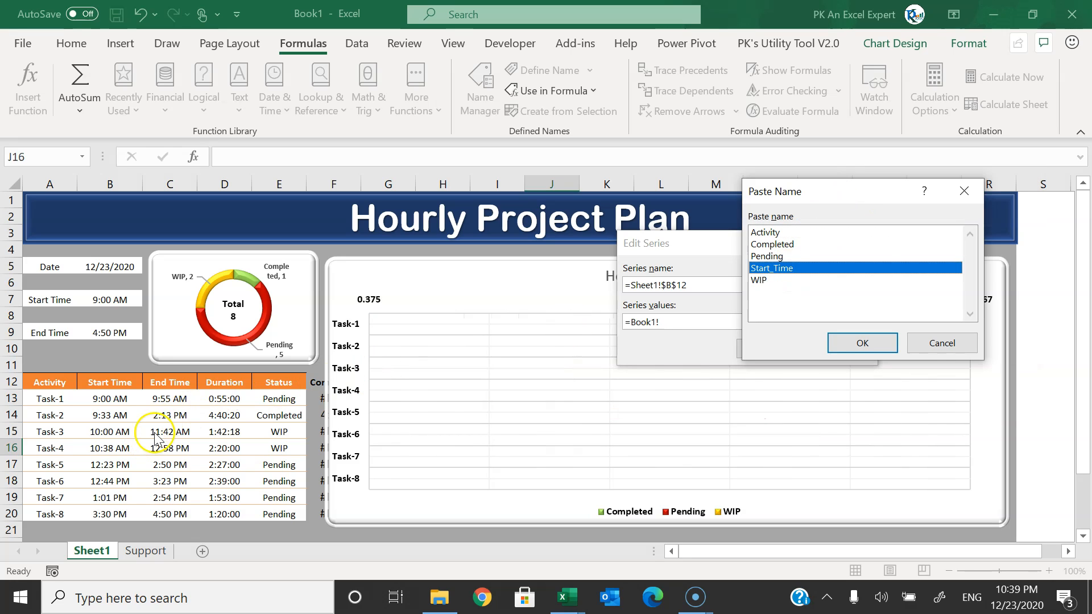
click(860, 343)
click(768, 348)
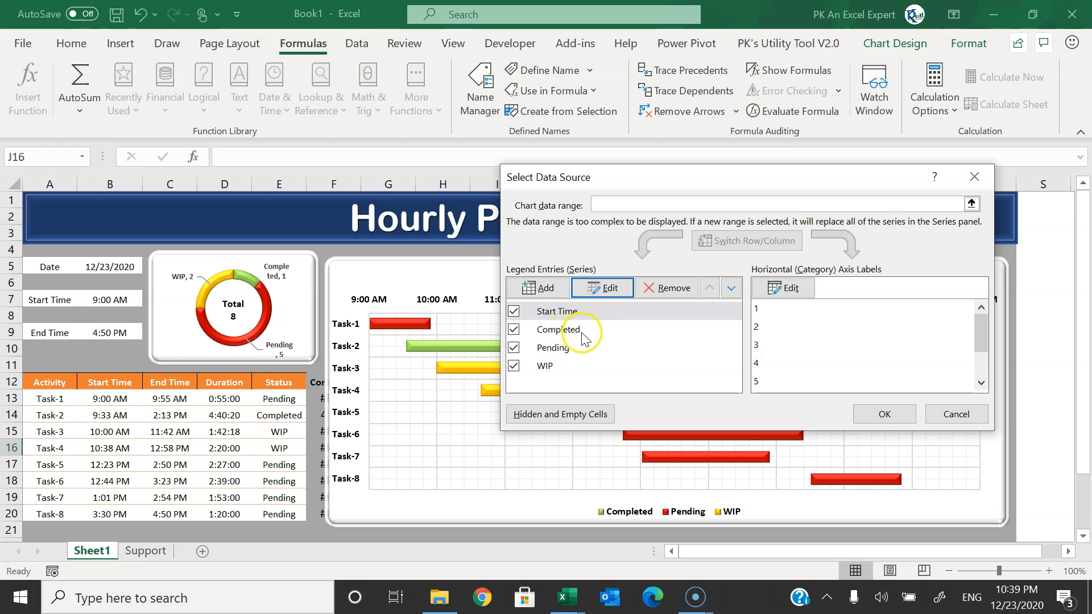
- Replace the Completed series values in the chart's data source with the named range, as =Sheet1!Completed
click(573, 336)
click(576, 313)
click(571, 331)
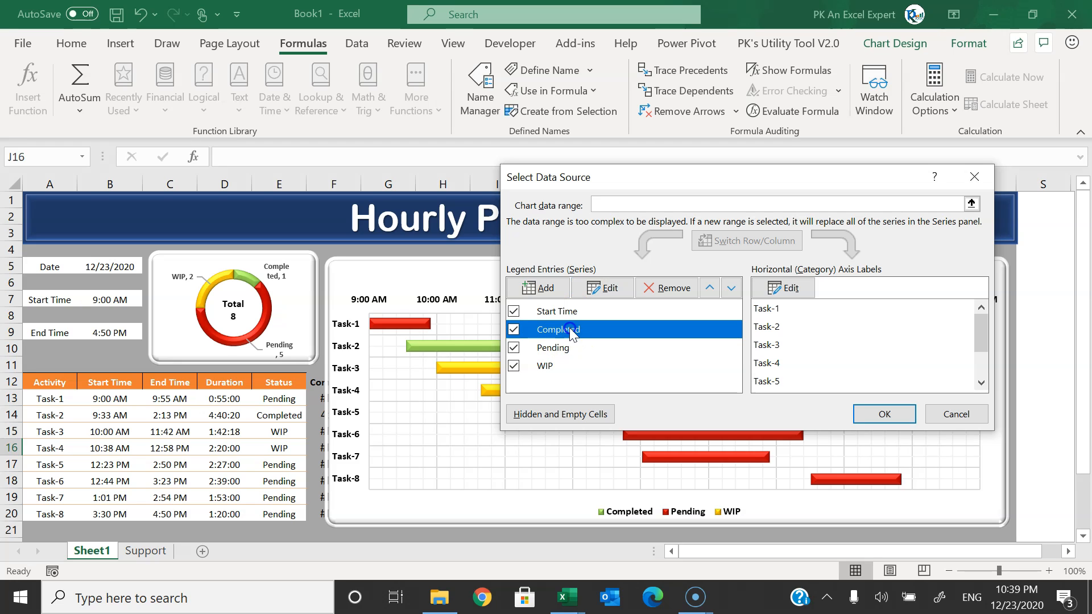
click(611, 290)
drag(673, 323, 730, 326)
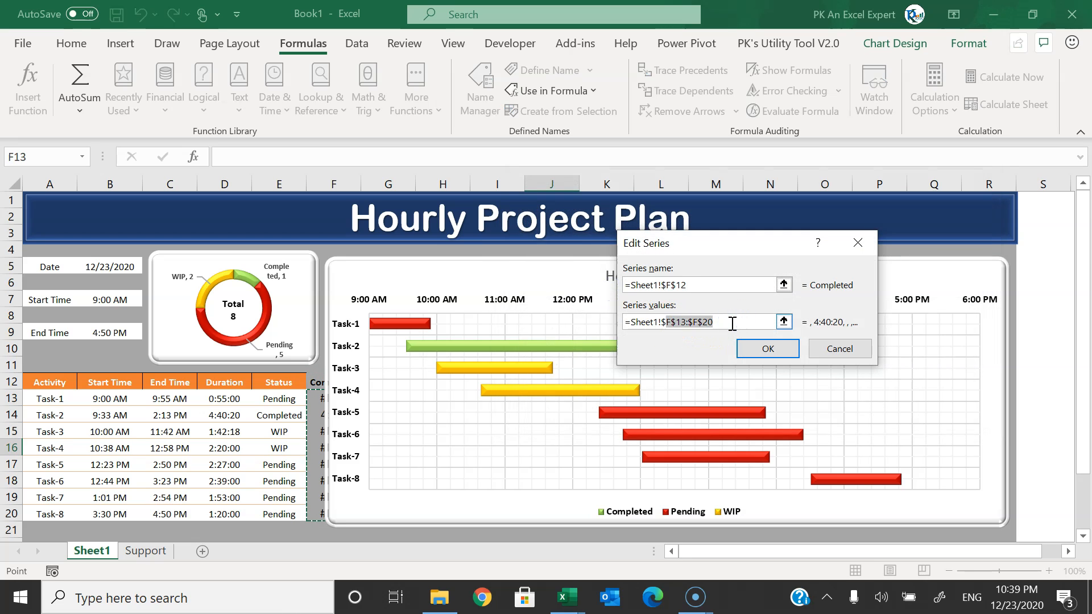
key(BackSpace)
key(F3)
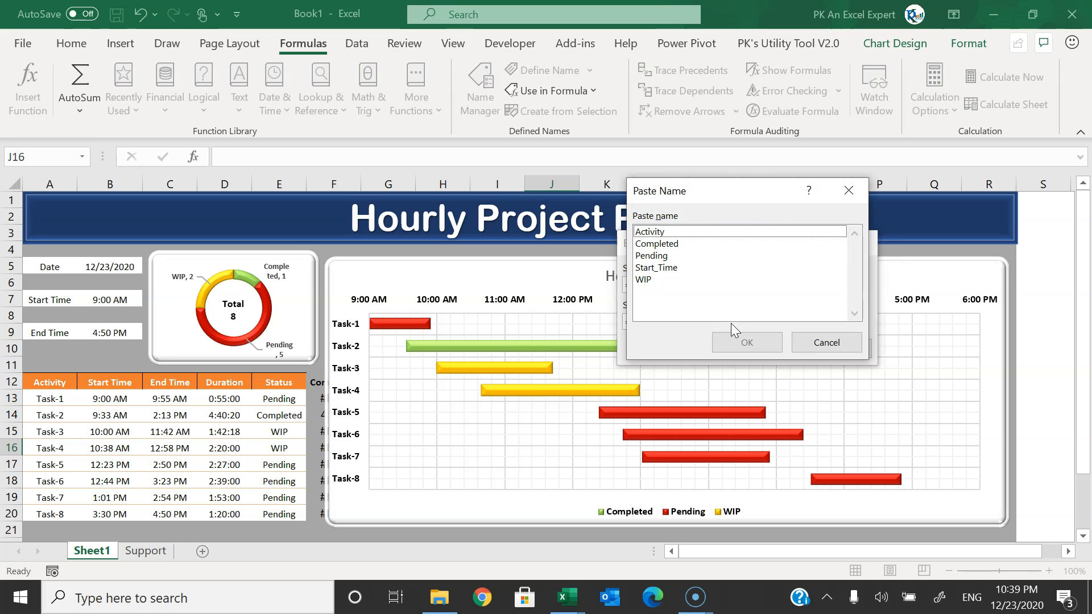
click(665, 243)
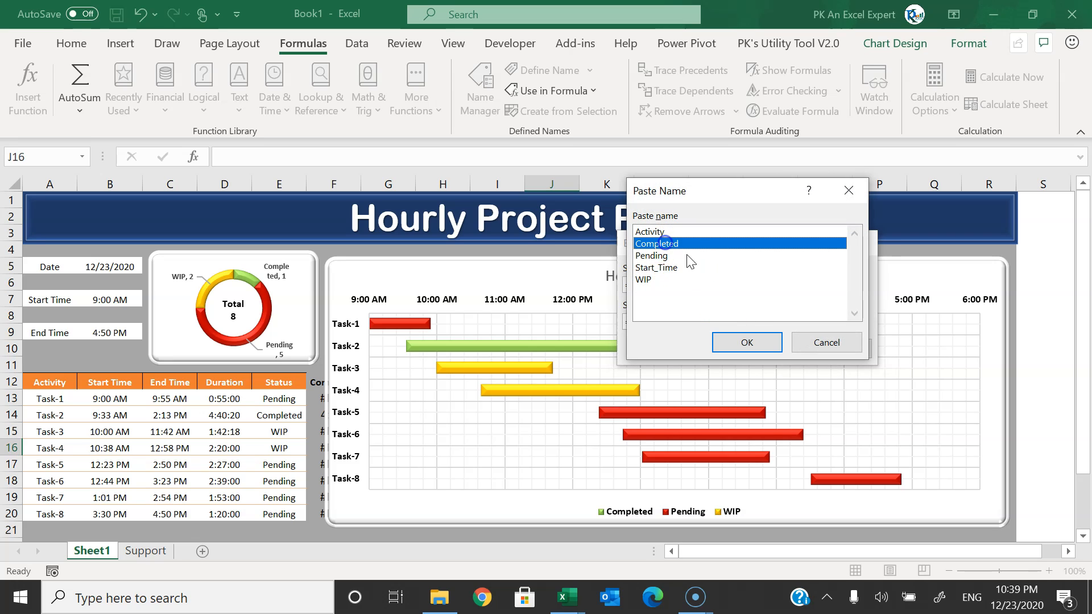
click(746, 342)
click(753, 351)
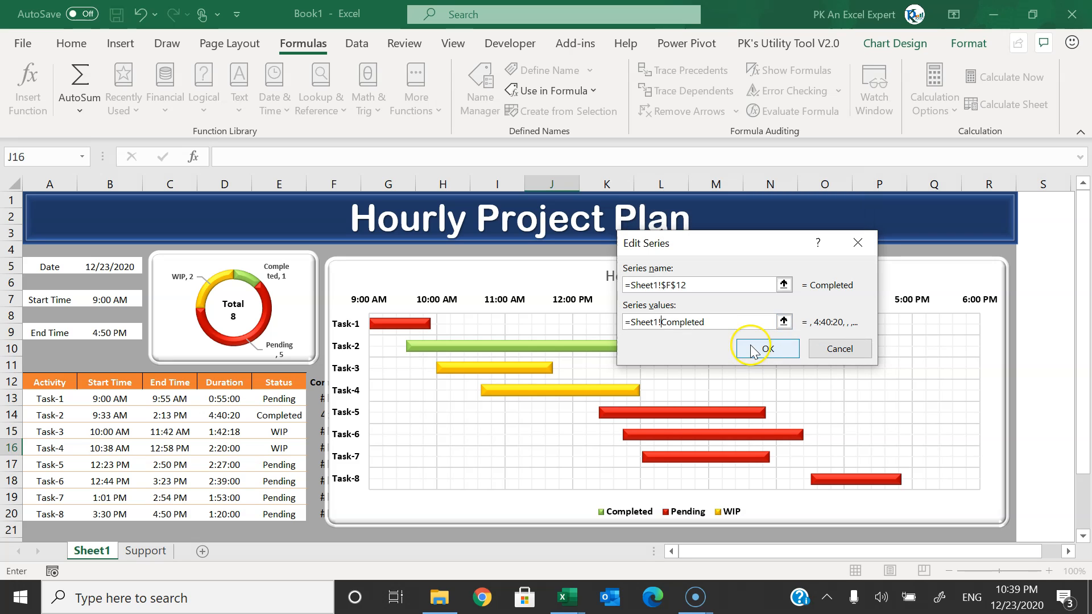
- Replace the Pending series values $G$13:$G$20 in the chart's data source with the named range Pending
click(557, 345)
click(605, 286)
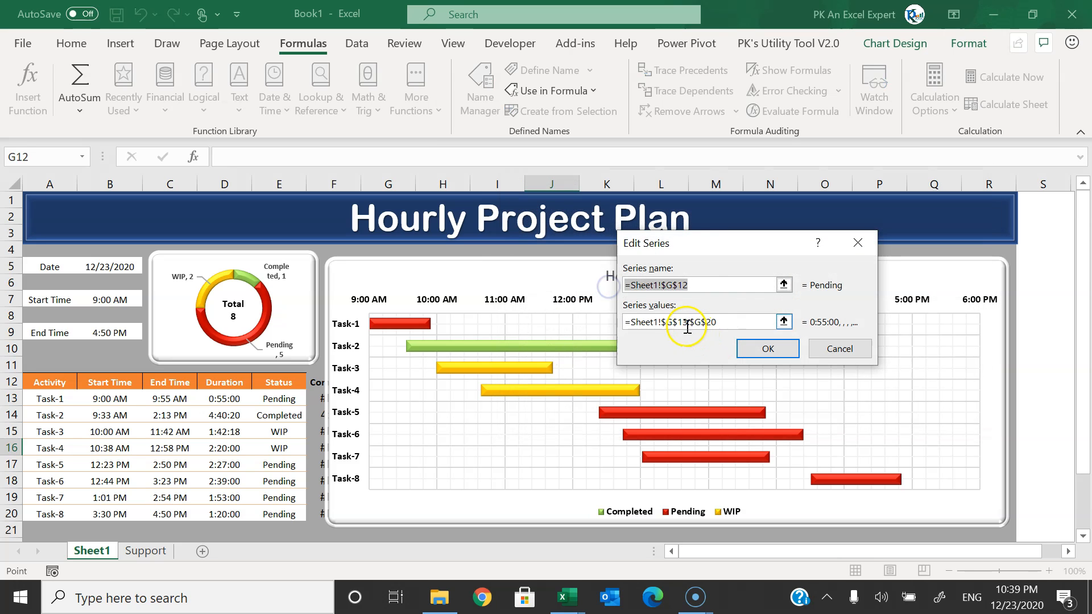
drag(662, 322, 712, 323)
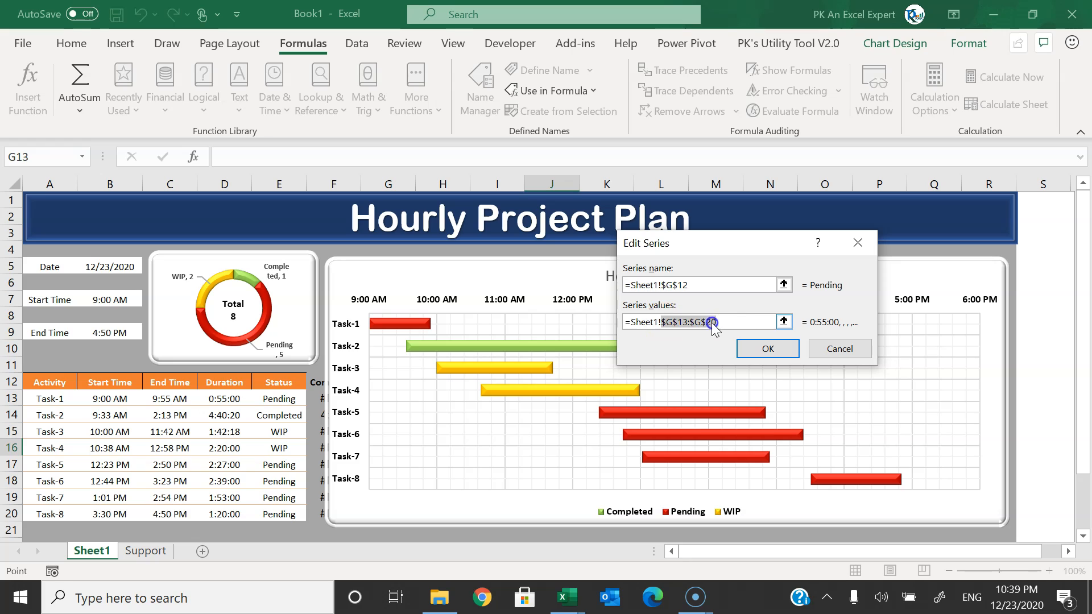
key(BackSpace)
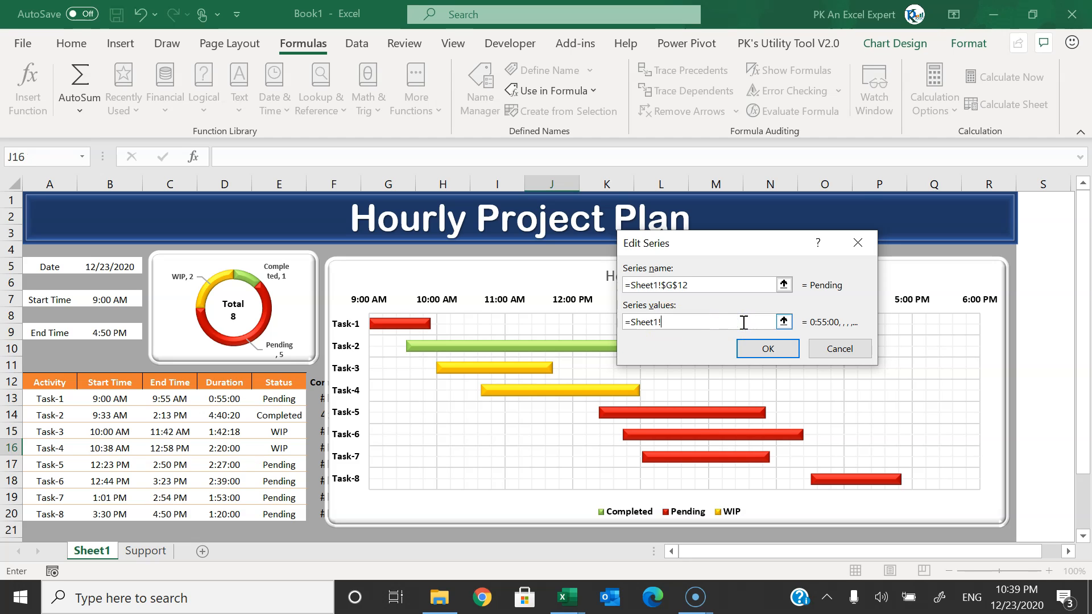
key(F3)
click(669, 256)
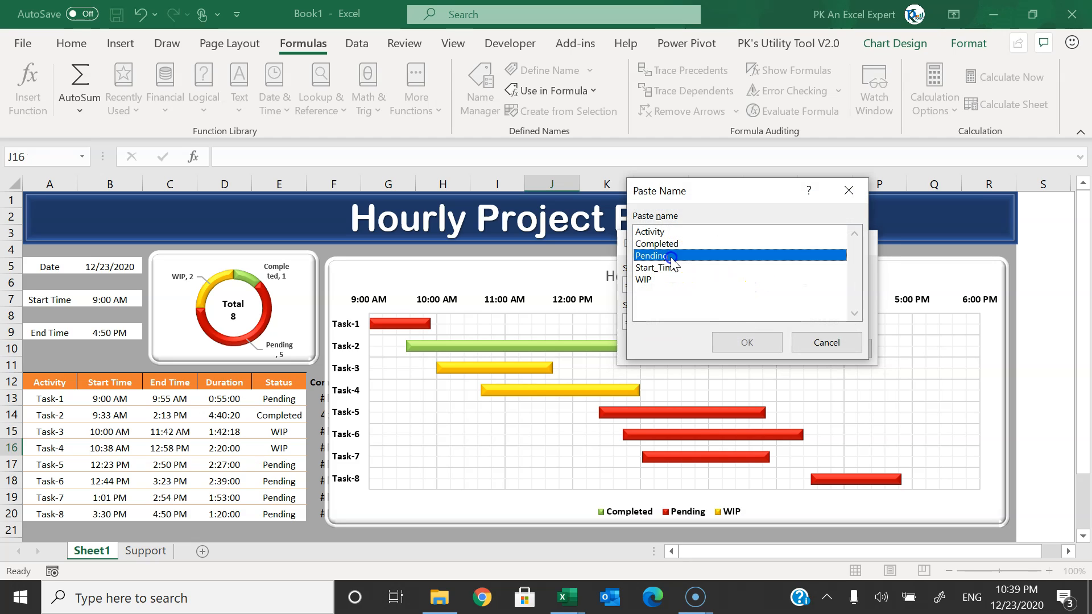
click(747, 342)
click(762, 344)
- Replace the WIP series values $H$13:$H$20 in the chart's data source with the named range WIP
click(568, 366)
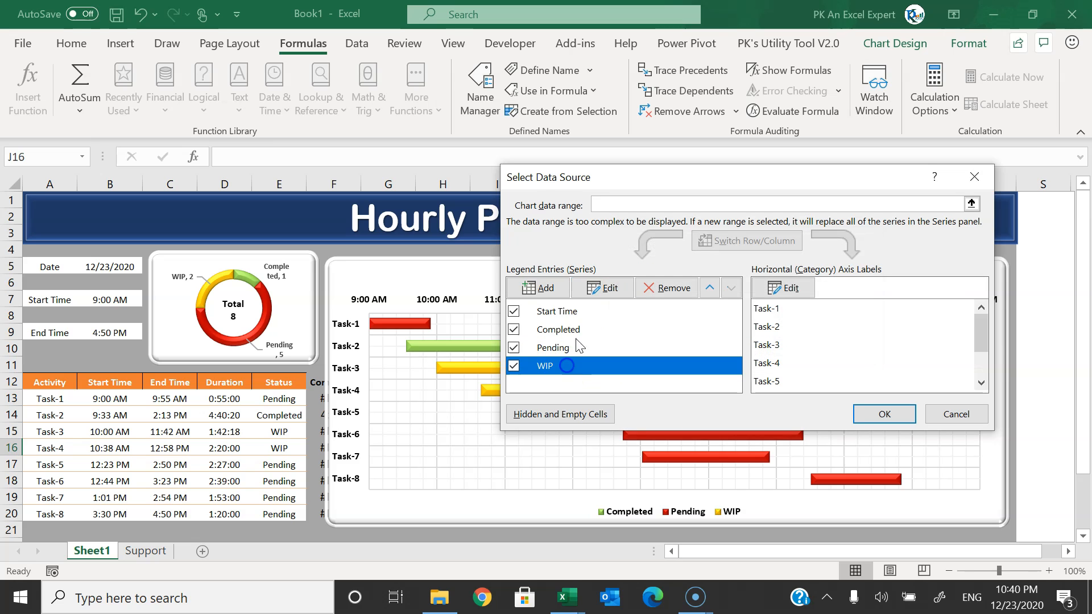
click(601, 288)
drag(718, 322, 665, 325)
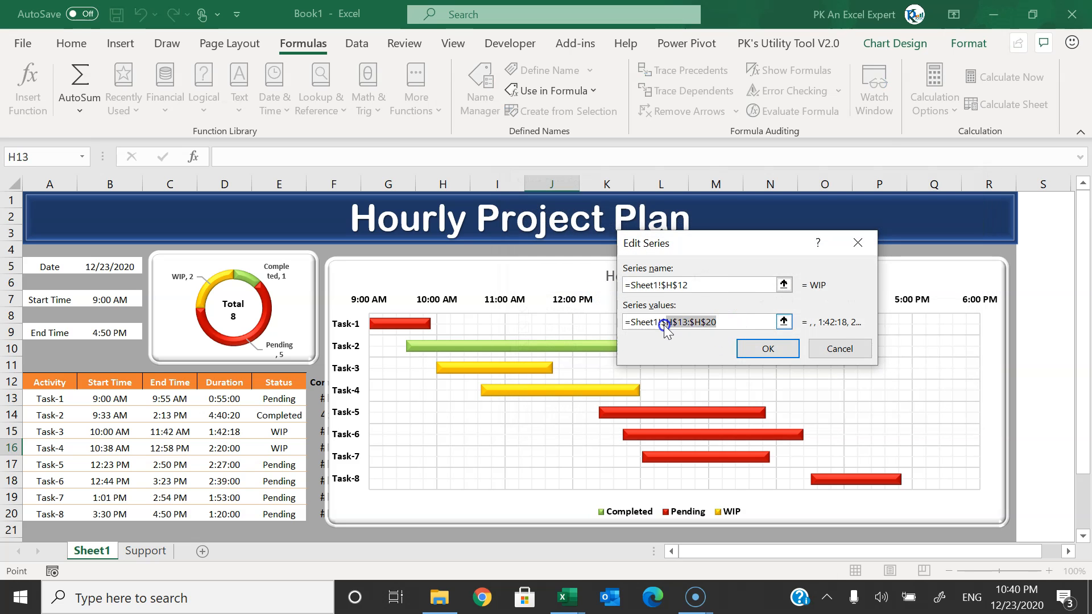
key(BackSpace)
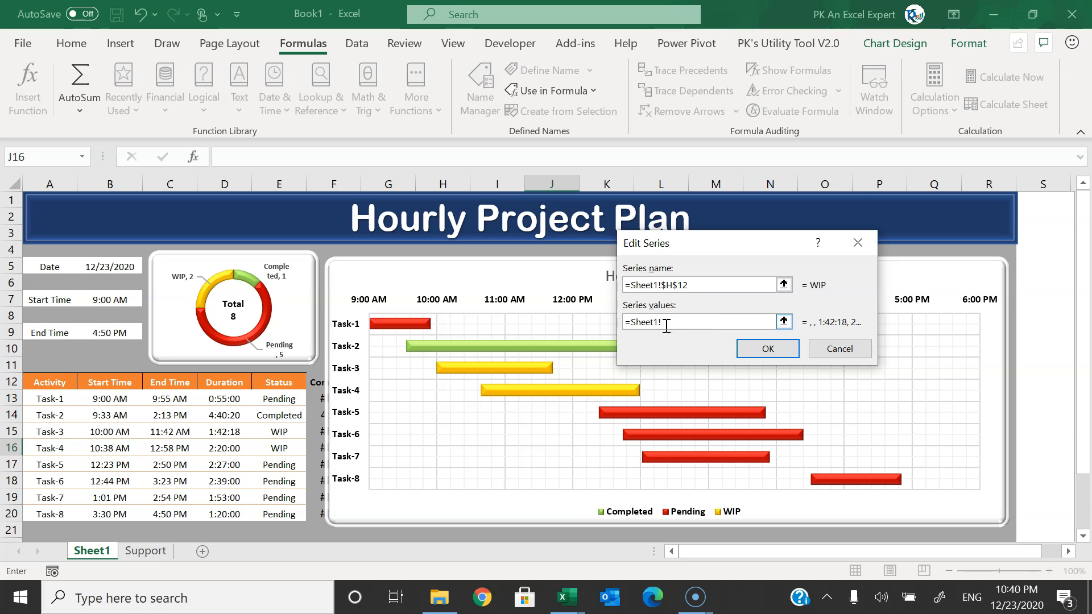
key(F3)
key(Down)
key(Down)
key(Down)
key(Down)
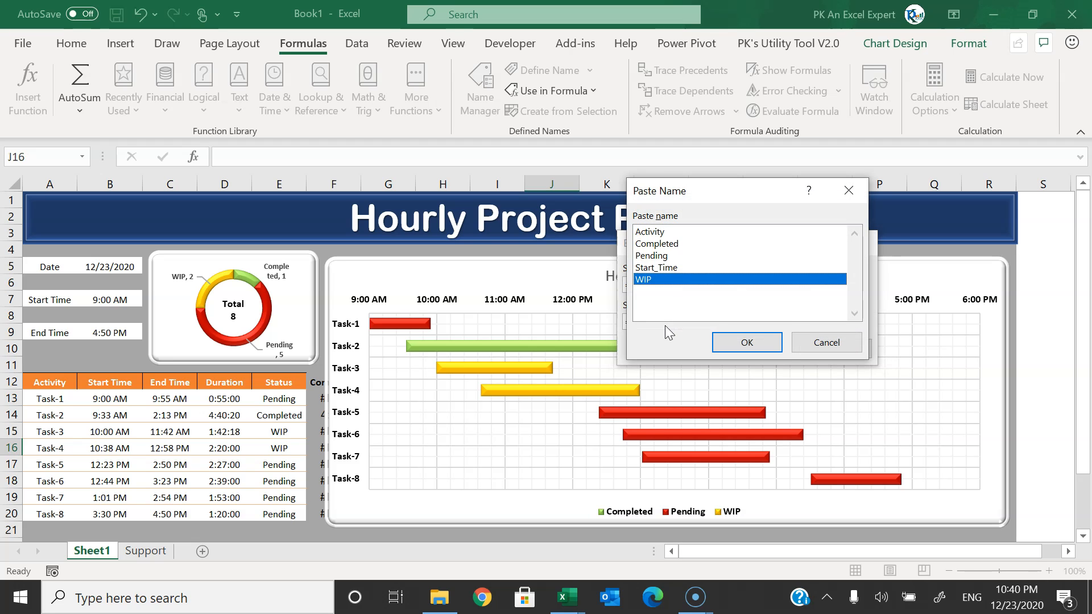
key(Return)
click(745, 344)
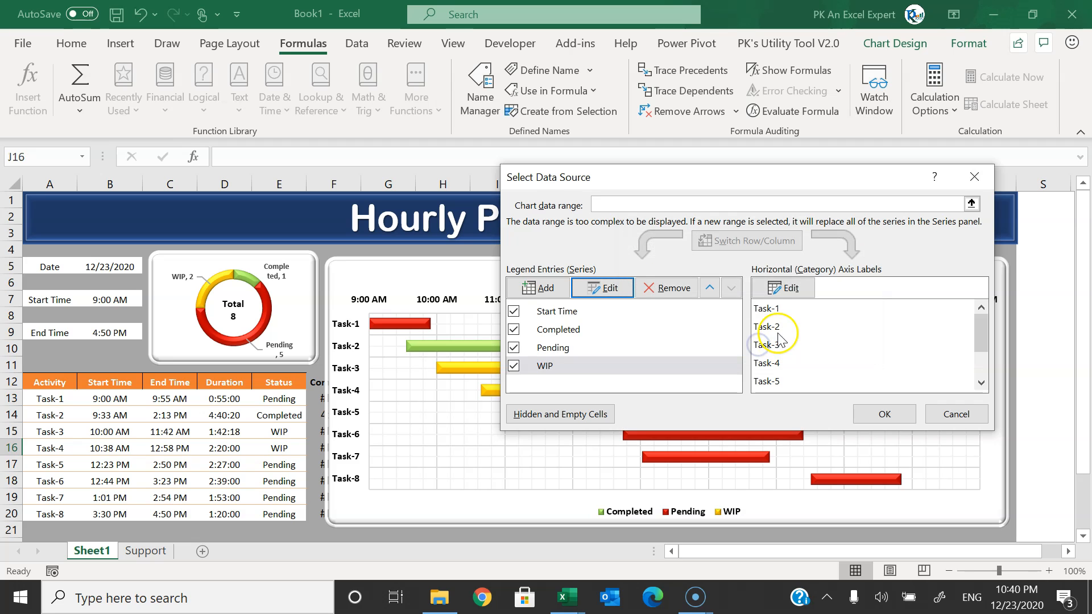
- Set the chart's horizontal axis label range to the named range, as =Sheet1!Activity, and apply the data source changes
click(791, 288)
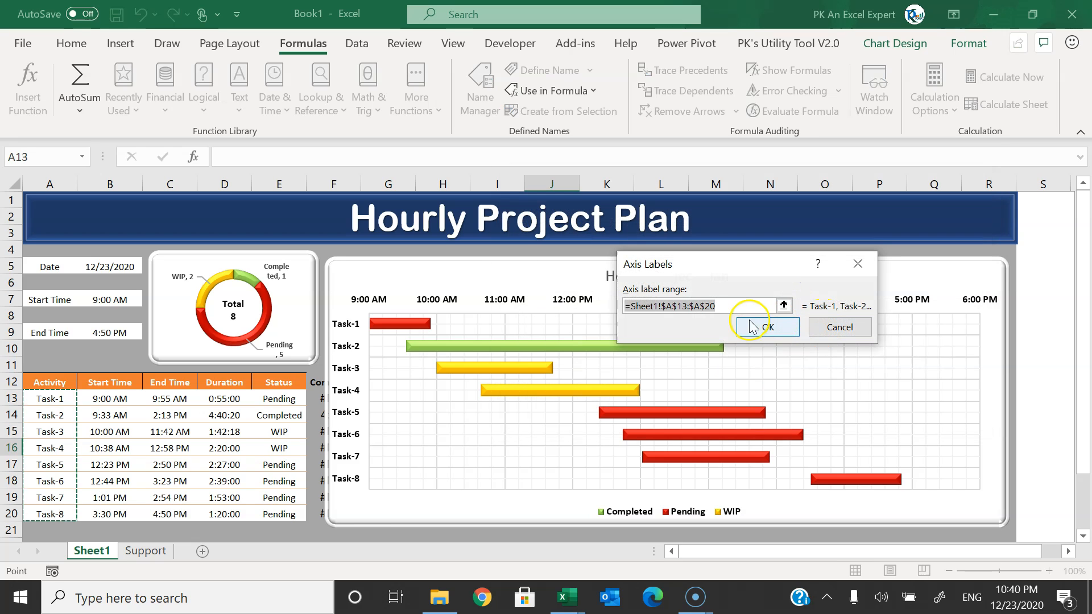
drag(648, 307, 661, 307)
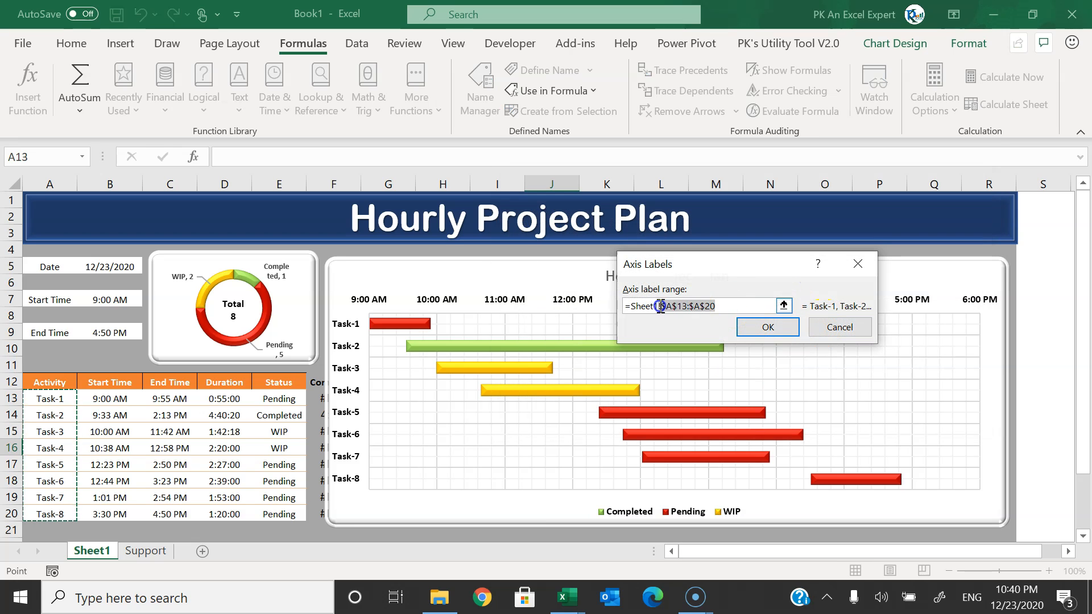
key(BackSpace)
key(F3)
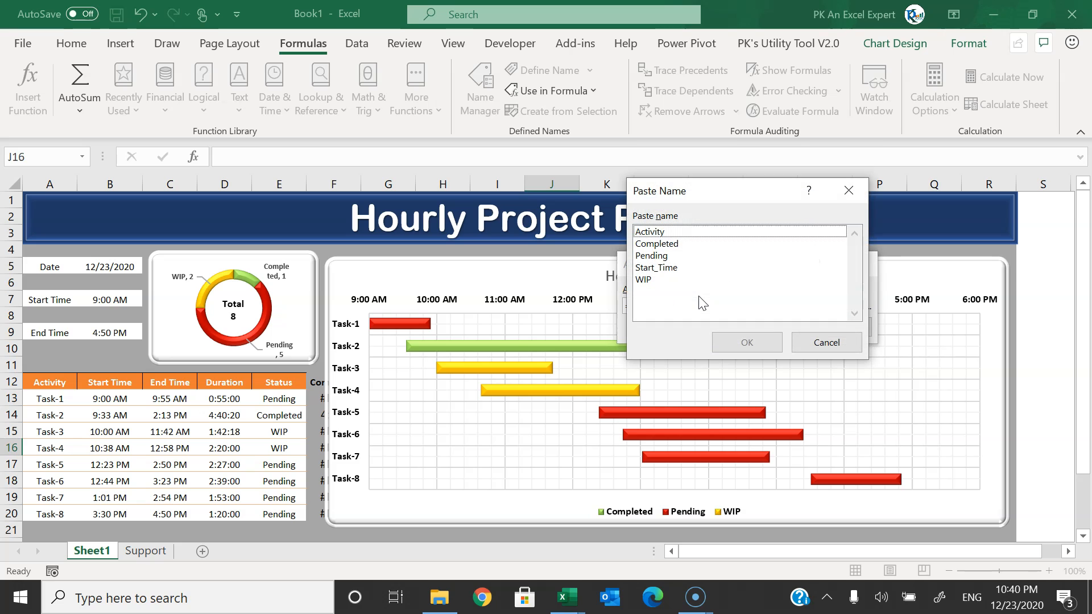
click(654, 232)
click(747, 341)
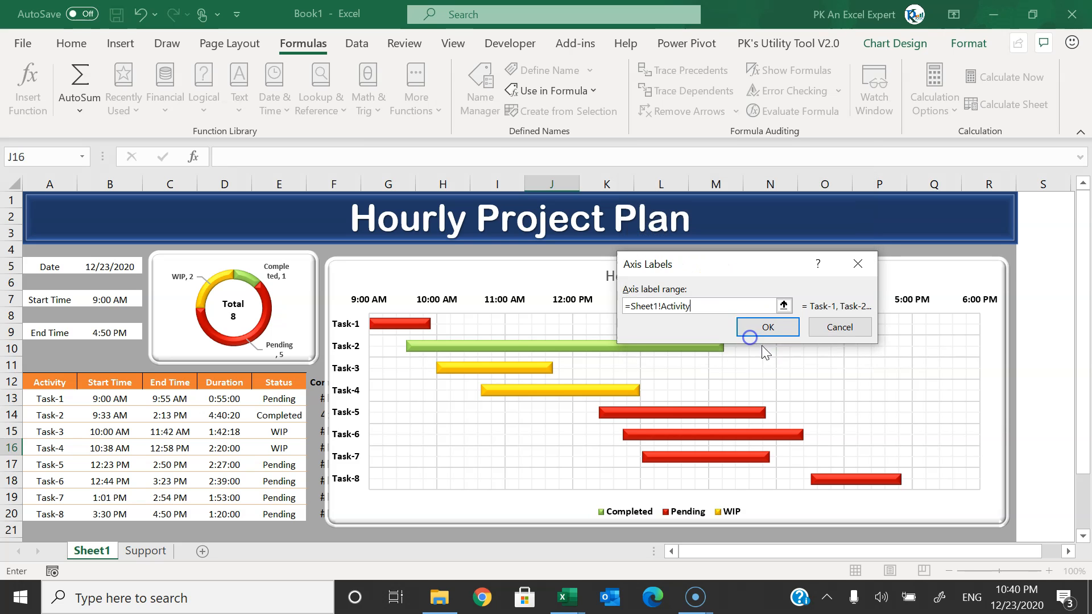
click(773, 329)
click(897, 419)
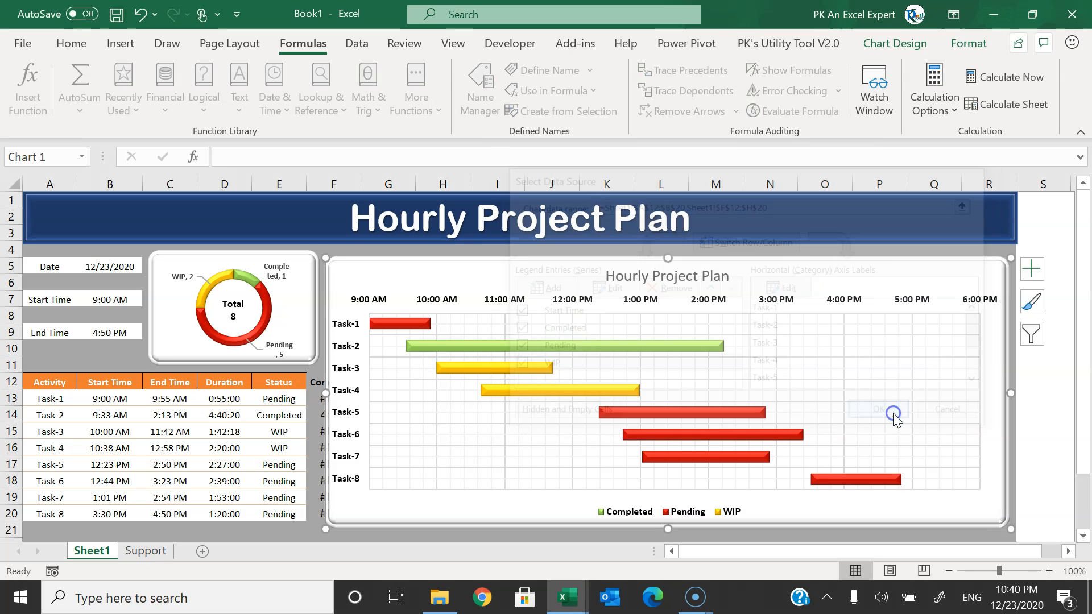
- Add a new activity Task-9 in cell A21 below the task table and check the chart's task axis
click(228, 415)
scroll(45, 468, down, 1)
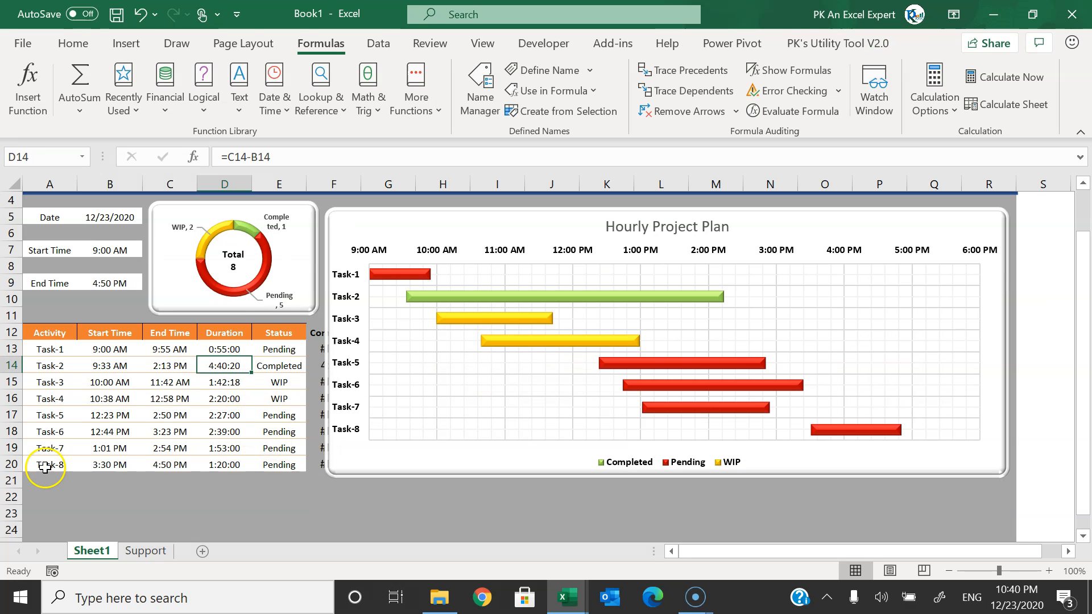
click(45, 468)
click(46, 475)
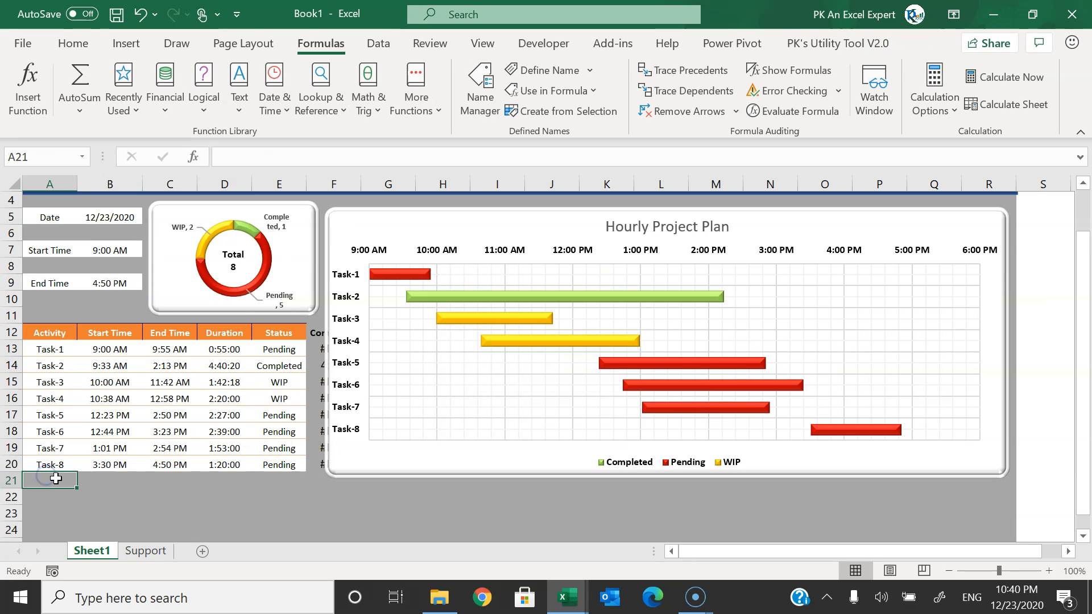
text(Task-9)
key(Return)
click(49, 483)
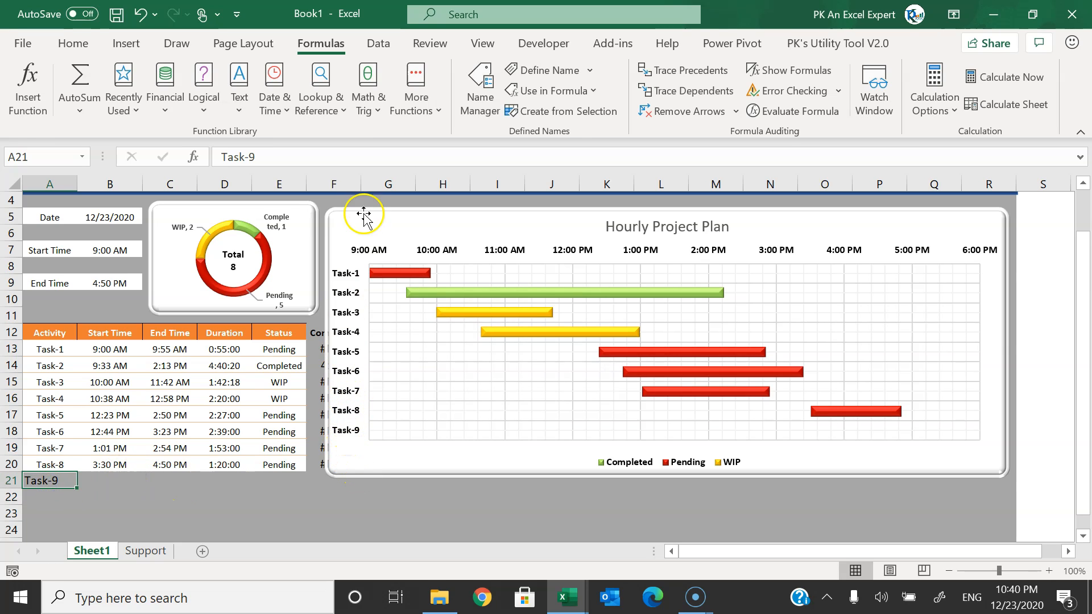
click(356, 432)
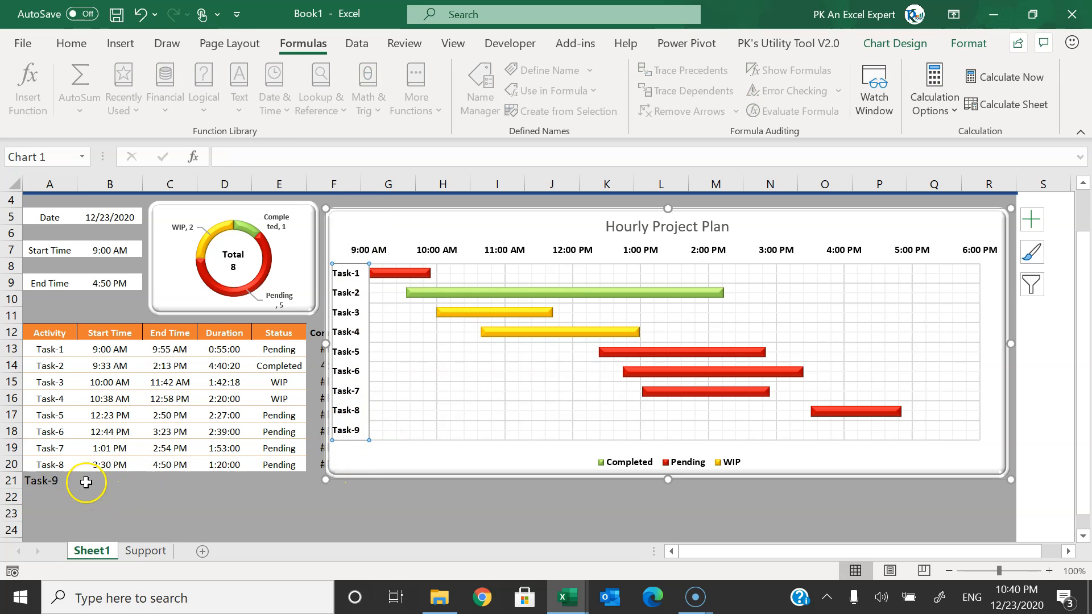
- Enter Task-9's start time 4:30 PM in B21 and end time 5:50 PM in C21
click(109, 481)
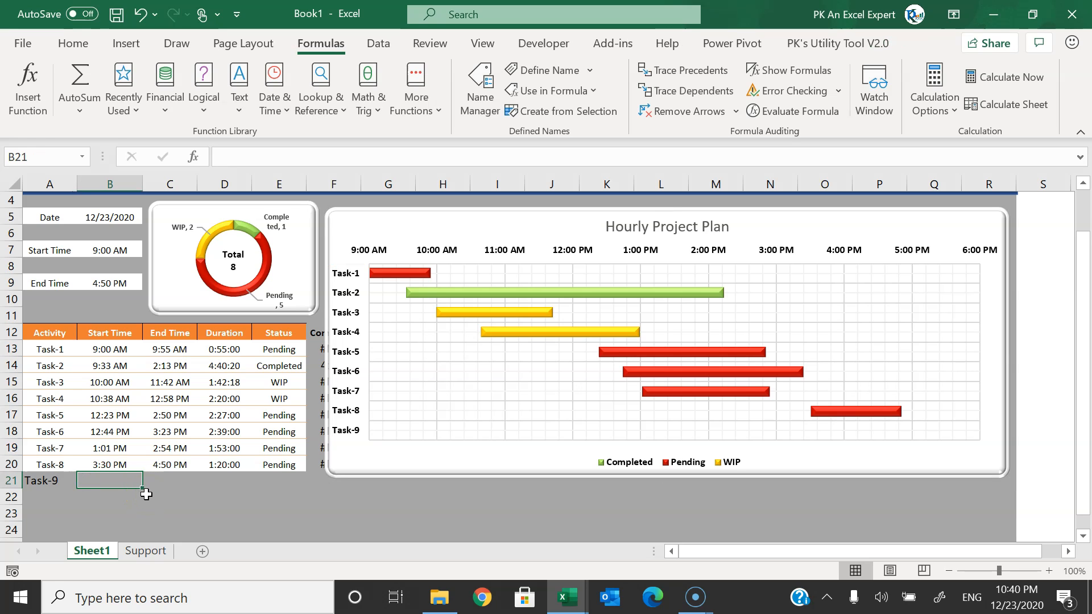
text(4:30 PM)
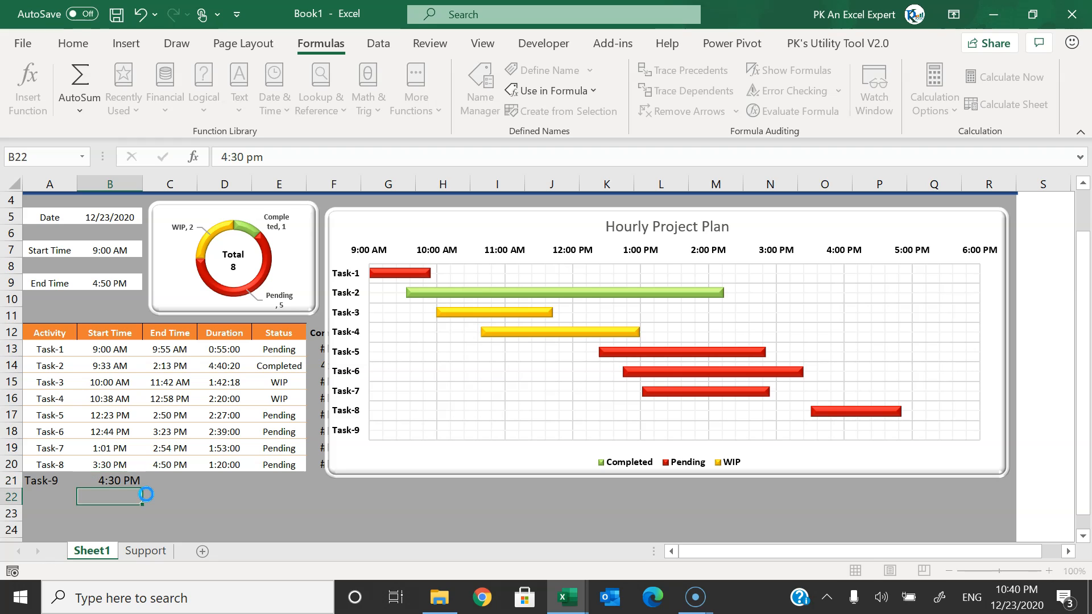
key(Tab)
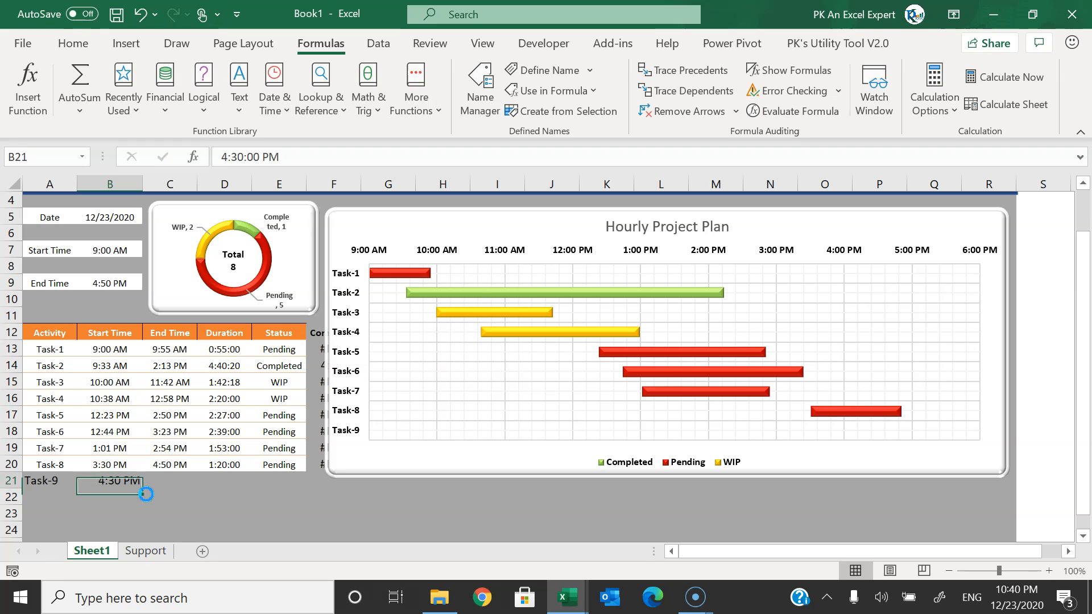
text(5)
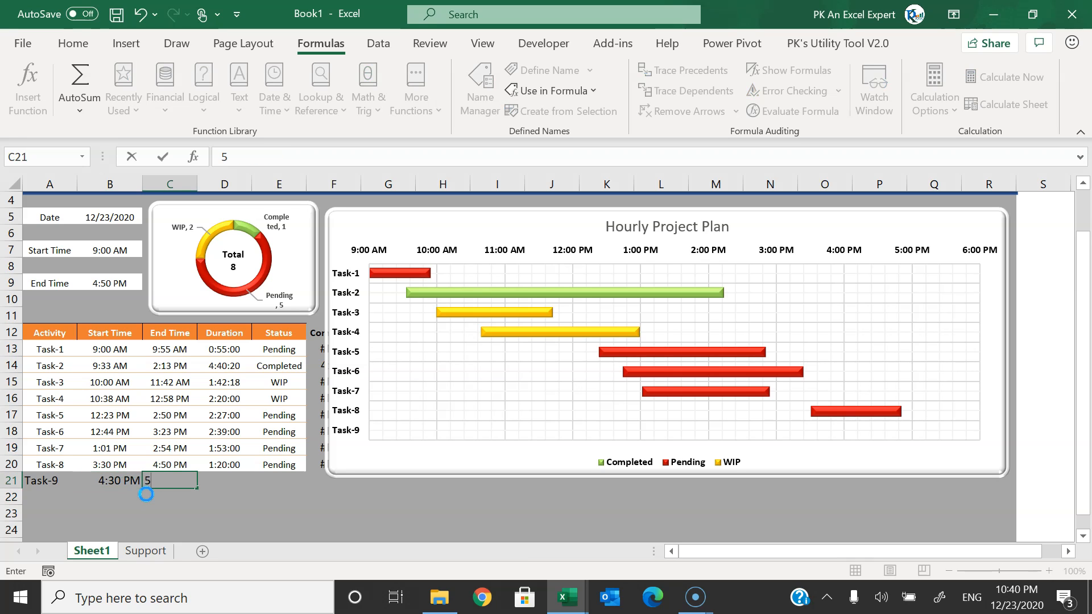
text(:50 pm)
key(Return)
- Copy Task-8's duration, status and helper column cells from row 20 into row 21 for Task-9
key(Up)
key(Right)
key(Up)
key(shift+Right)
key(shift+Right)
key(shift+Right)
key(shift+Right)
key(shift+Right)
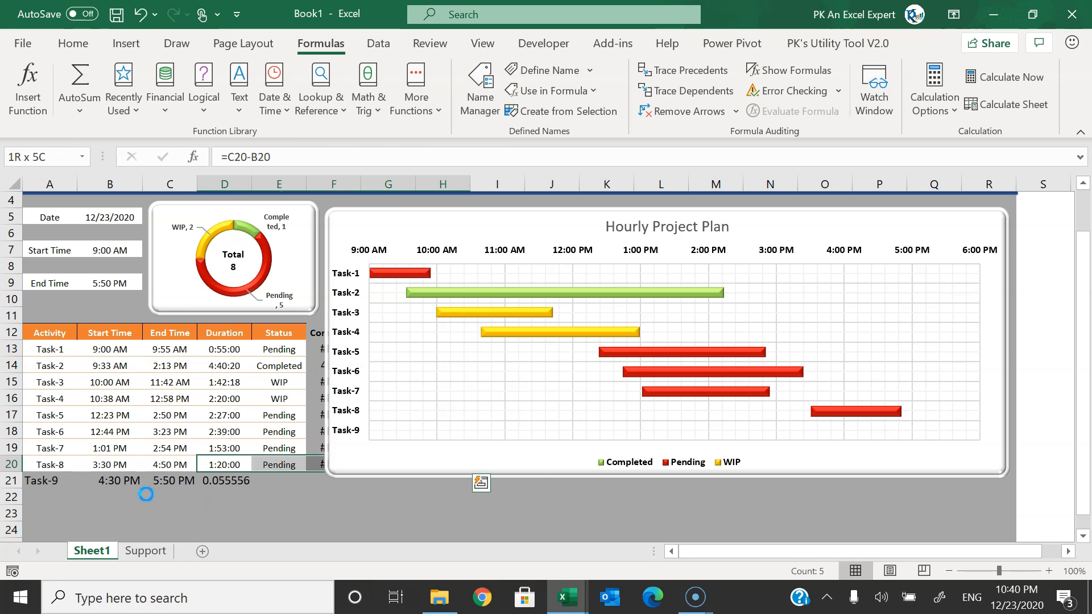
key(ctrl+c)
key(Down)
key(ctrl+v)
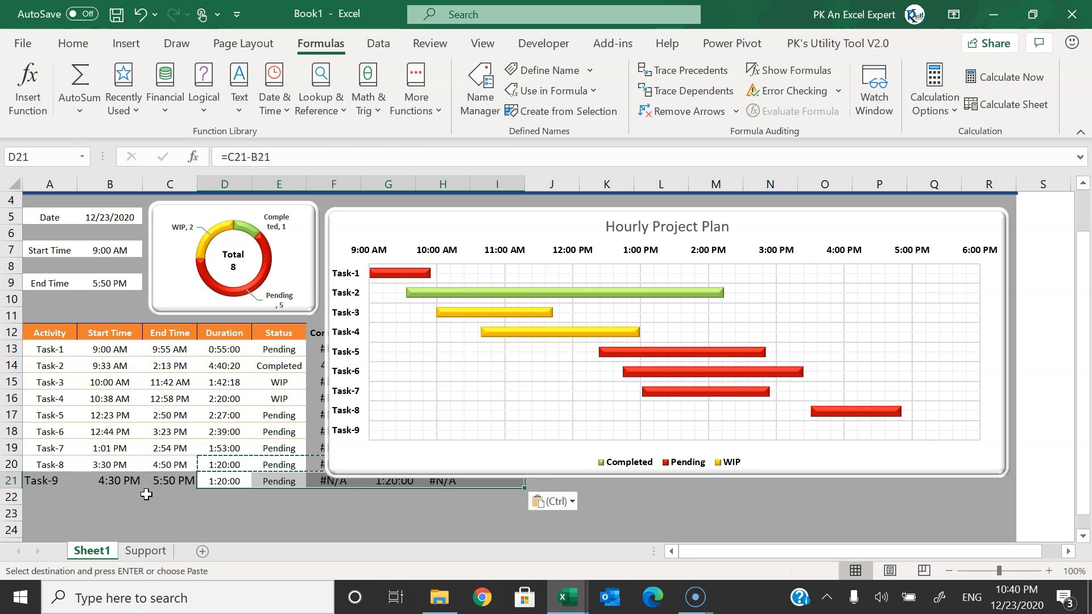
key(Up)
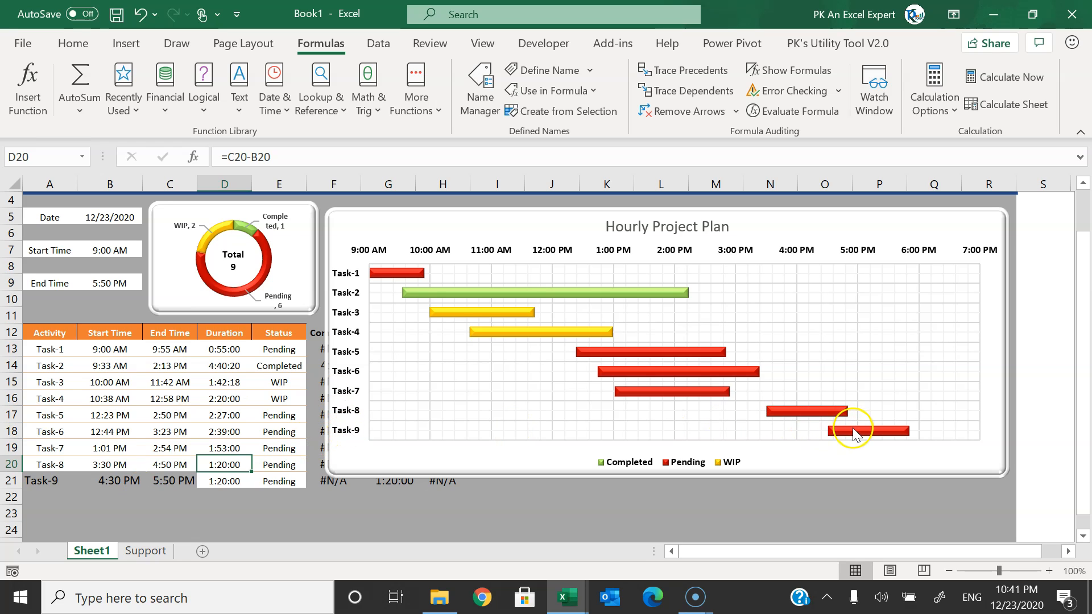
- Change Task-9's status in E21 to Completed
click(292, 481)
click(314, 481)
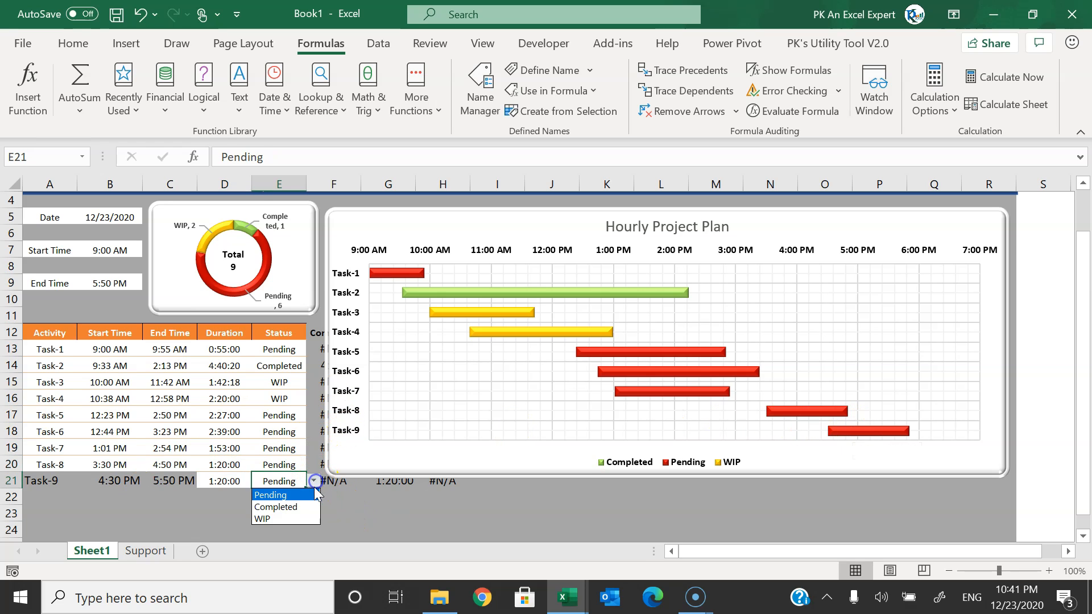
click(276, 506)
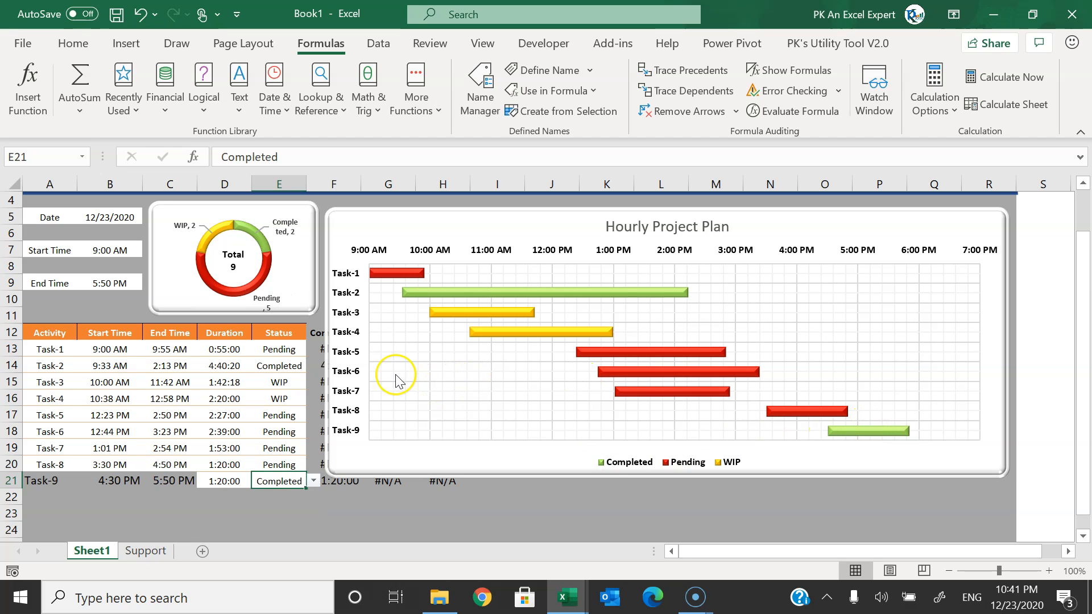
- Add data labels to the Pending bars of the Gantt chart and format them as bold white text in a smaller font size
click(396, 272)
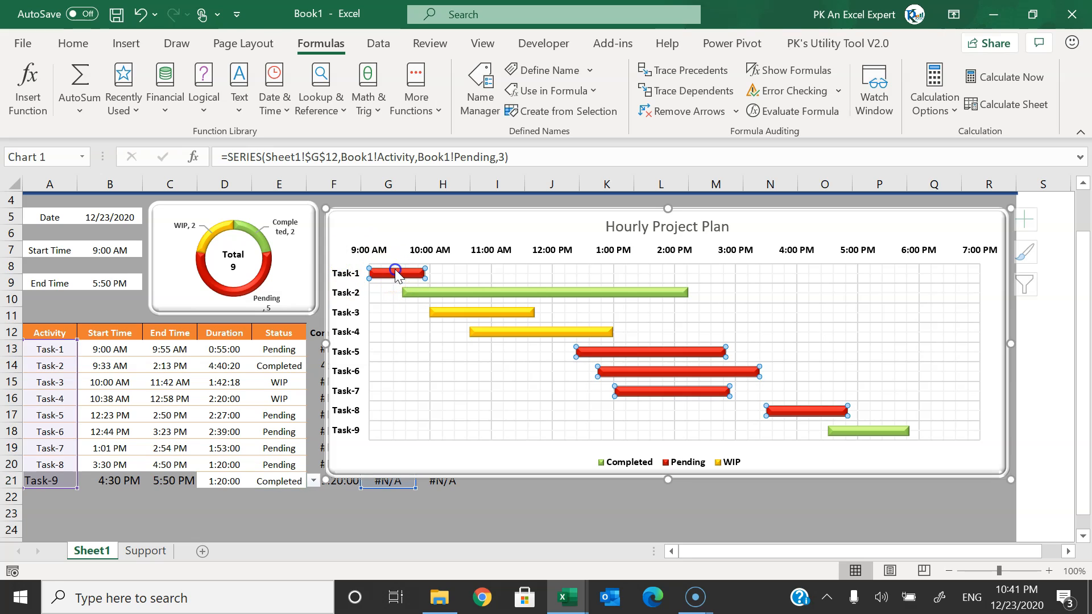
right_click(397, 272)
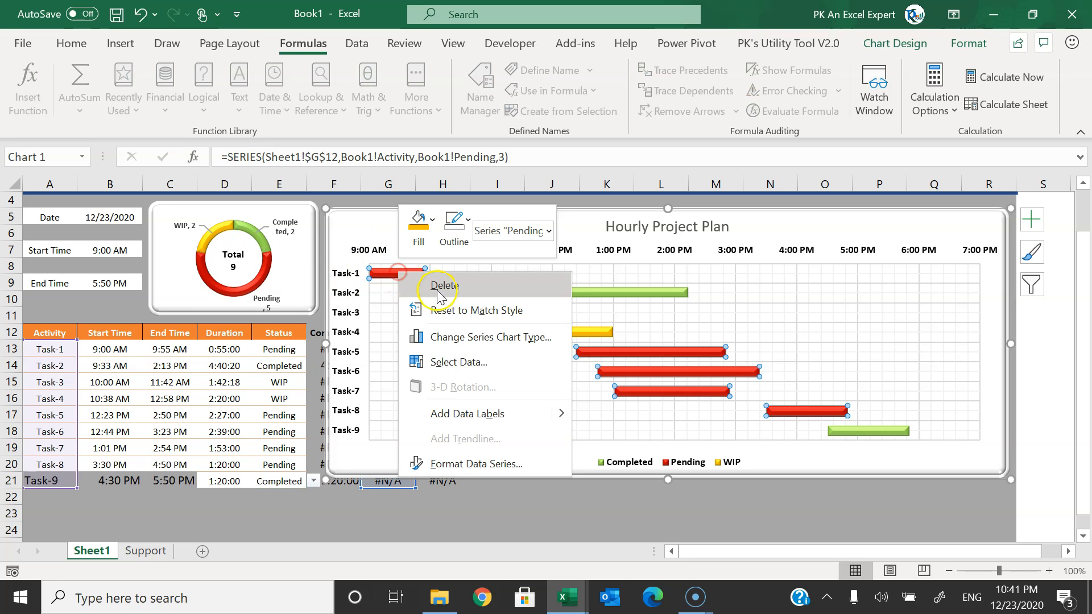
click(503, 416)
click(396, 273)
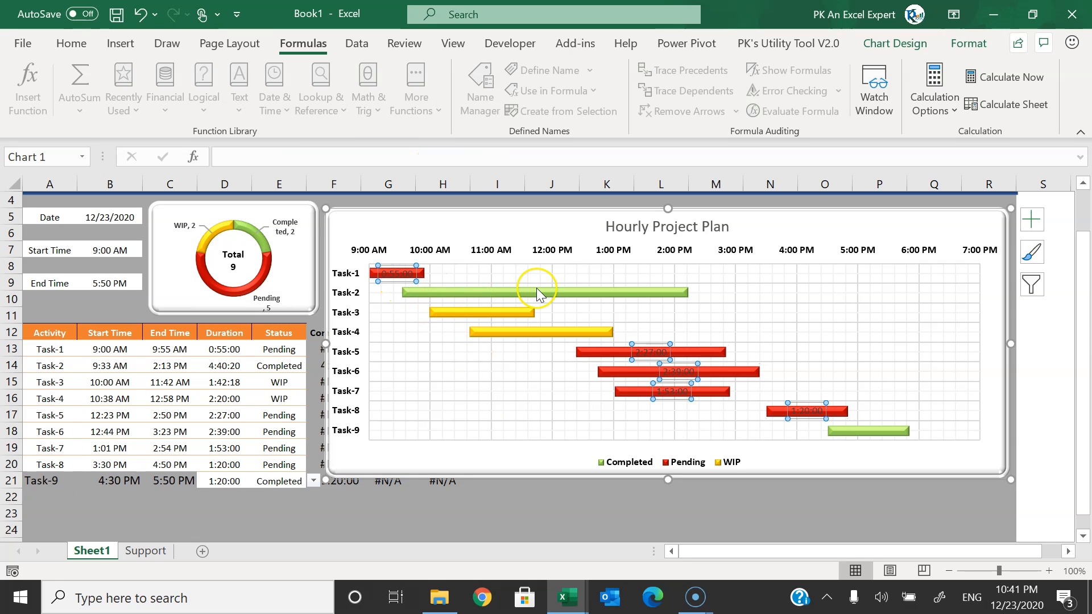
click(72, 43)
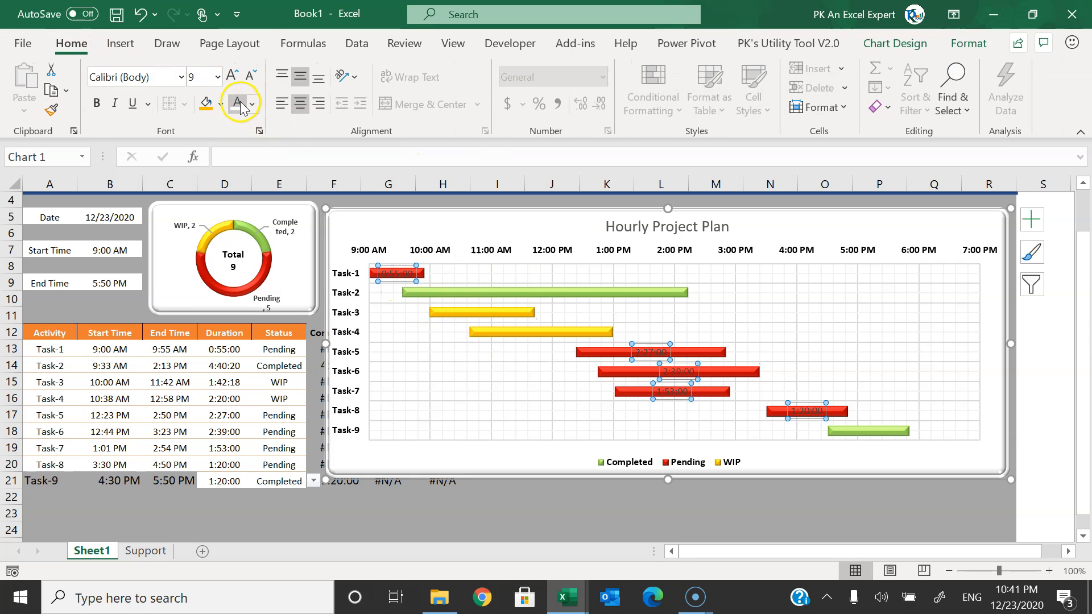
click(237, 103)
click(97, 103)
click(249, 76)
click(249, 76)
click(249, 76)
- Add data labels to the Completed bars and format them as bold black text in a smaller font size
click(525, 292)
right_click(525, 291)
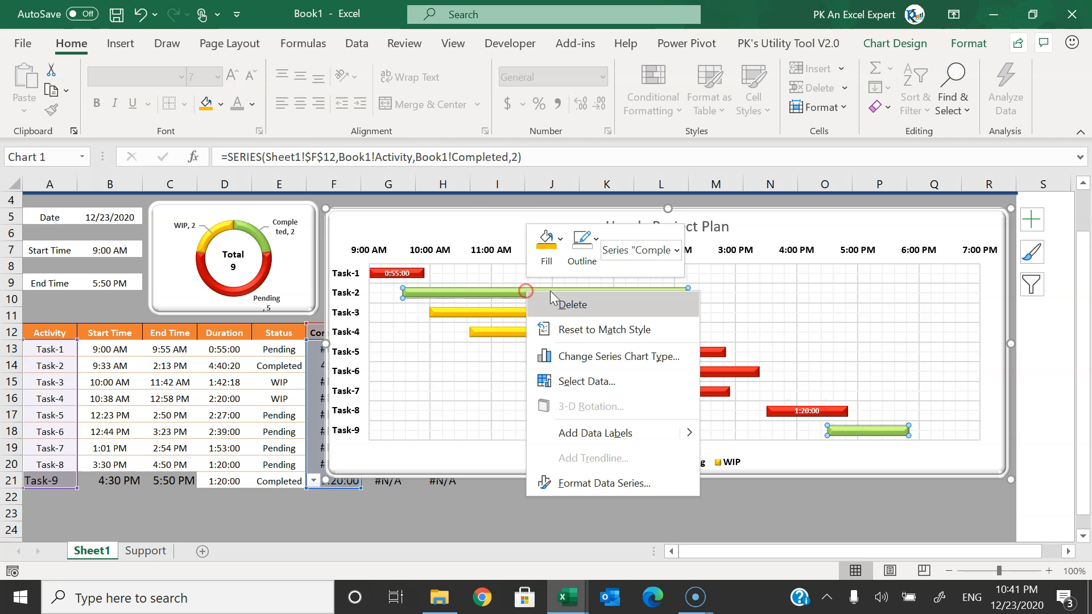
click(619, 433)
click(542, 293)
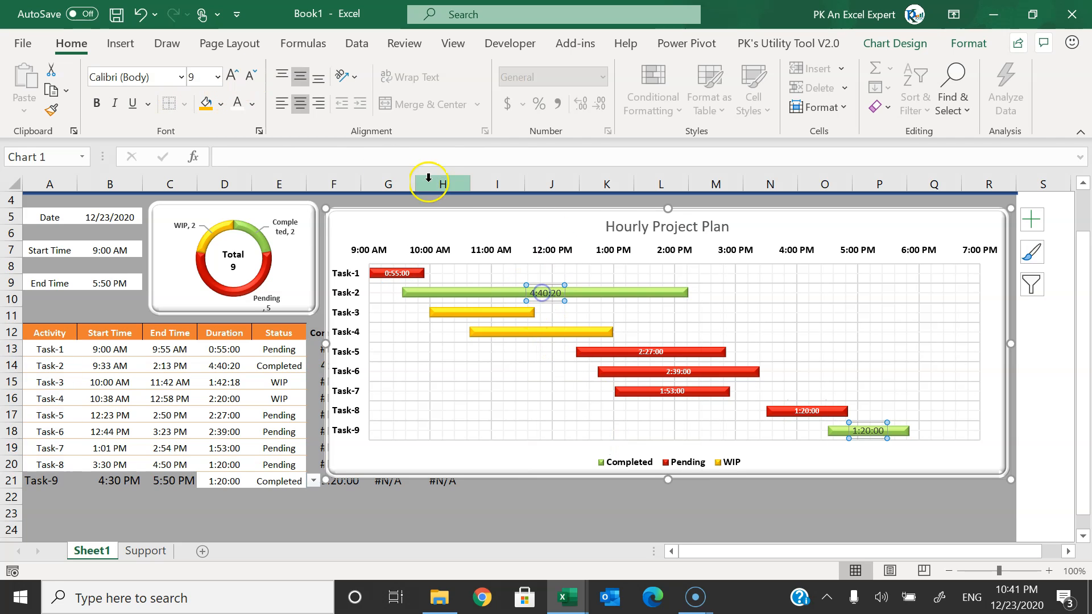
click(252, 104)
click(253, 172)
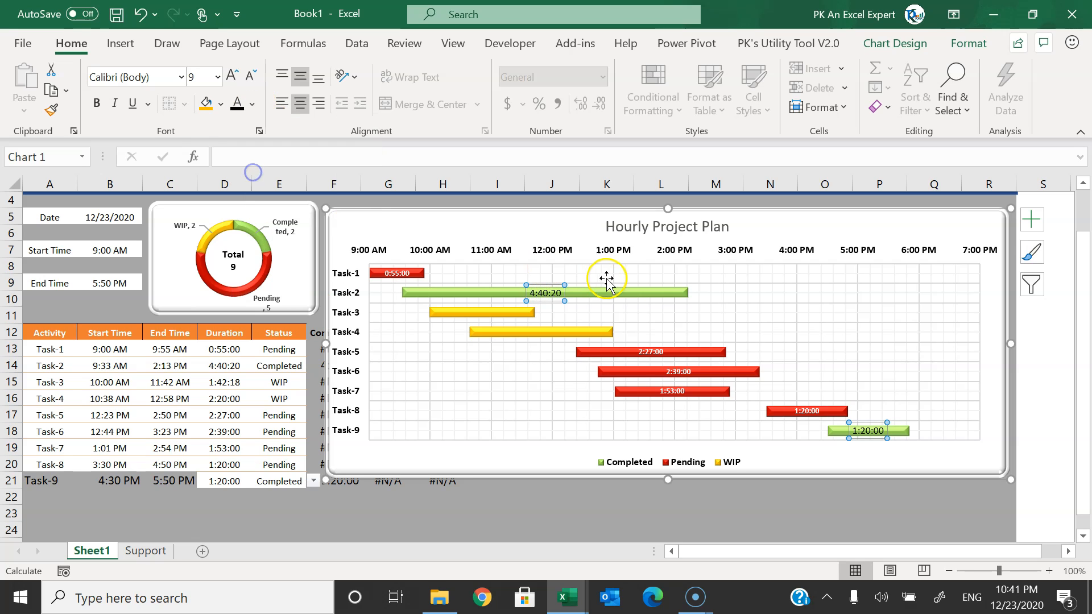
click(96, 103)
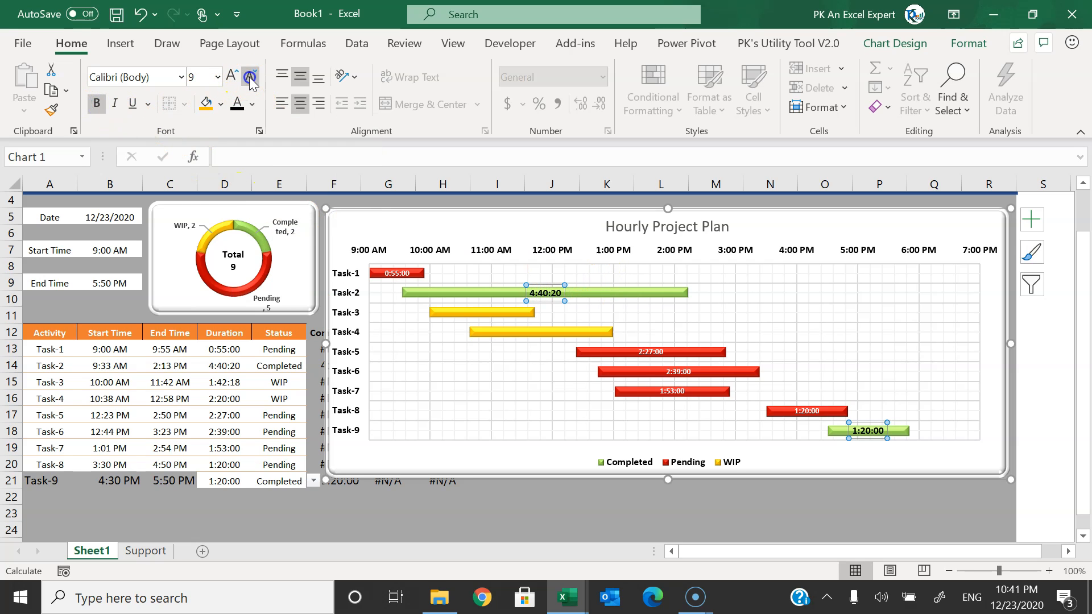
- Add data labels to the WIP bars and make them bold in a smaller font size
right_click(461, 312)
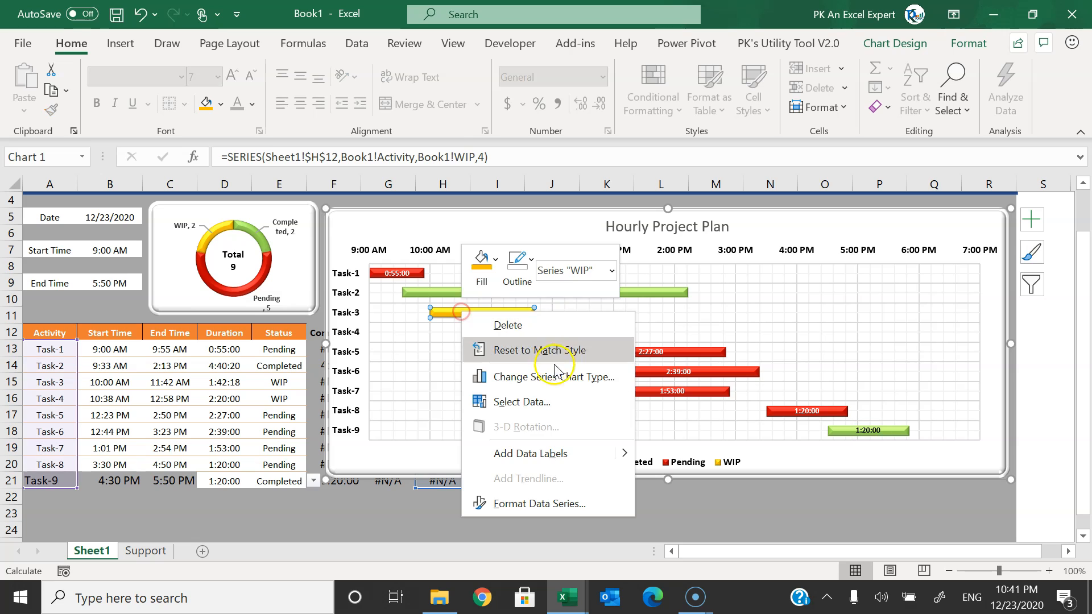
click(548, 453)
click(489, 313)
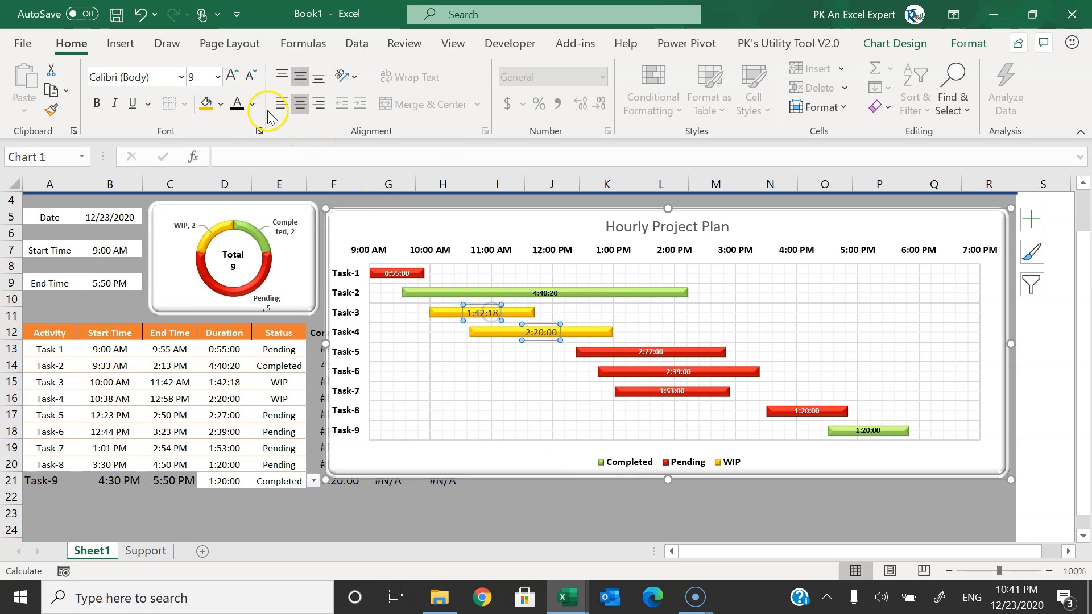
click(96, 103)
click(252, 83)
click(508, 497)
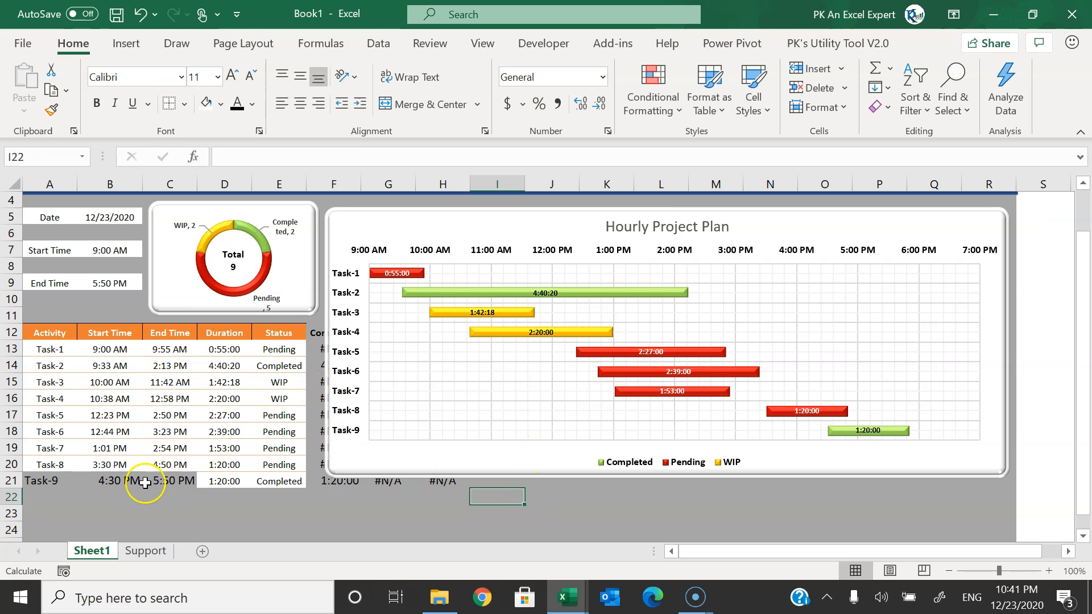
- Copy the formatting of row 20 onto Task-9's row 21
click(11, 465)
click(51, 110)
click(12, 481)
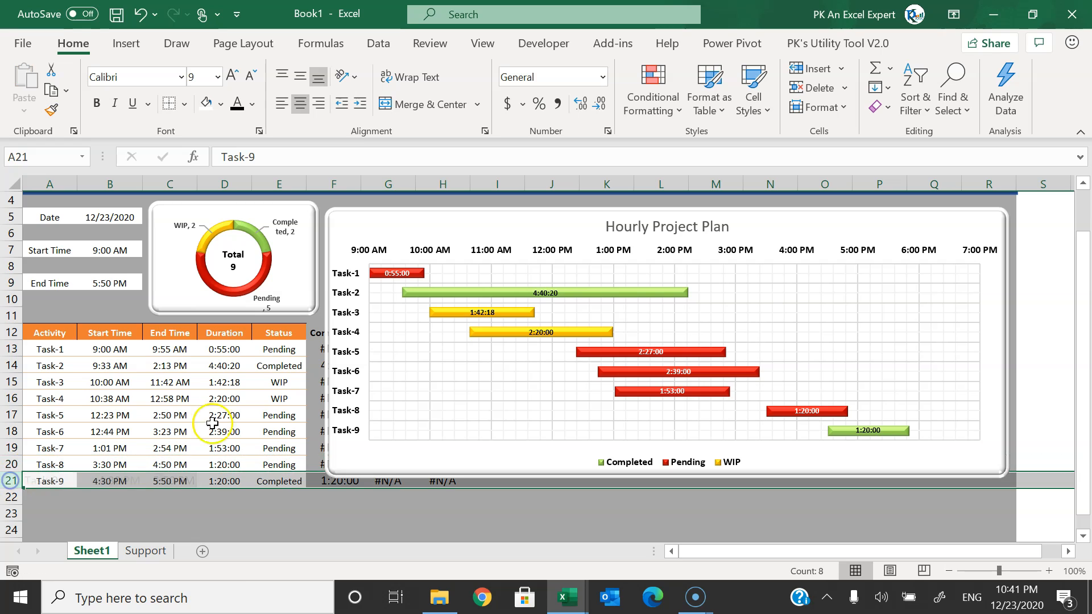
- Move the Gantt chart aside, give helper cells F12:H21 a grey font matching the background, and move the chart back over them
drag(398, 215, 615, 215)
click(336, 333)
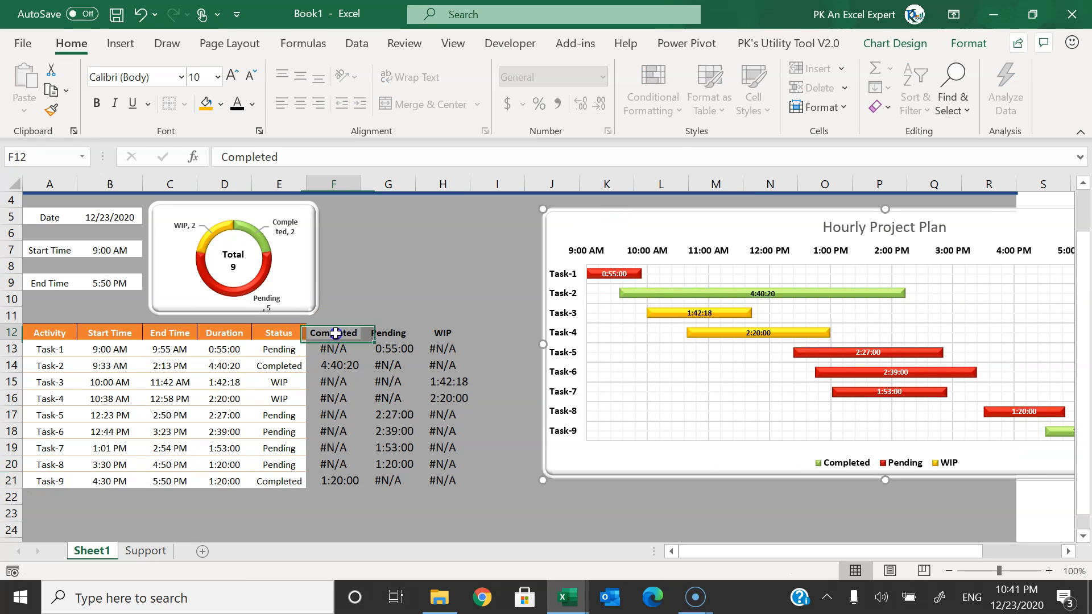
drag(336, 333, 449, 483)
click(252, 104)
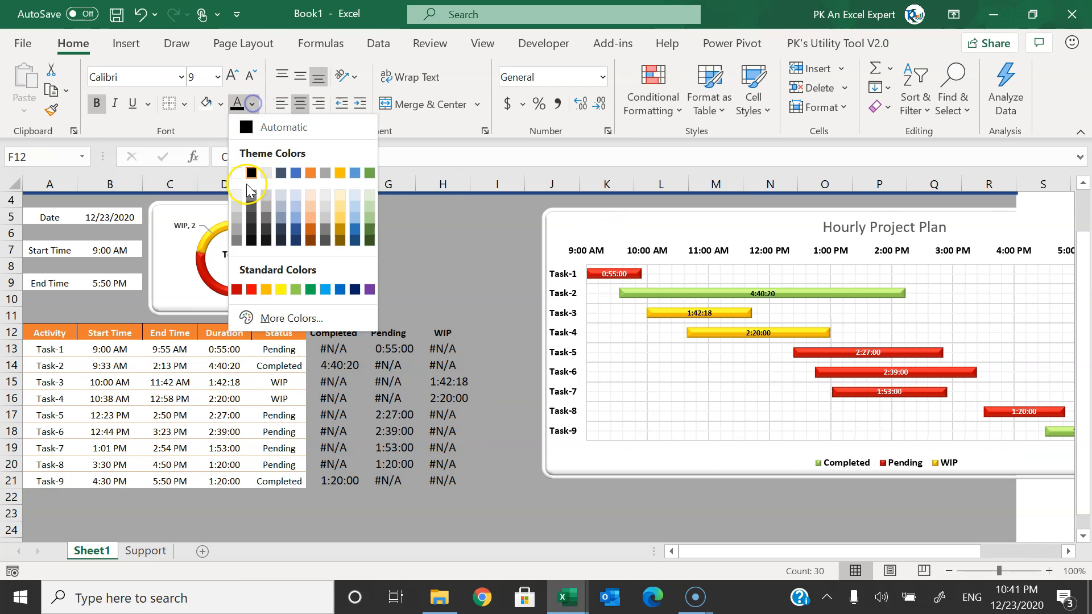
click(237, 229)
scroll(455, 274, up, 1)
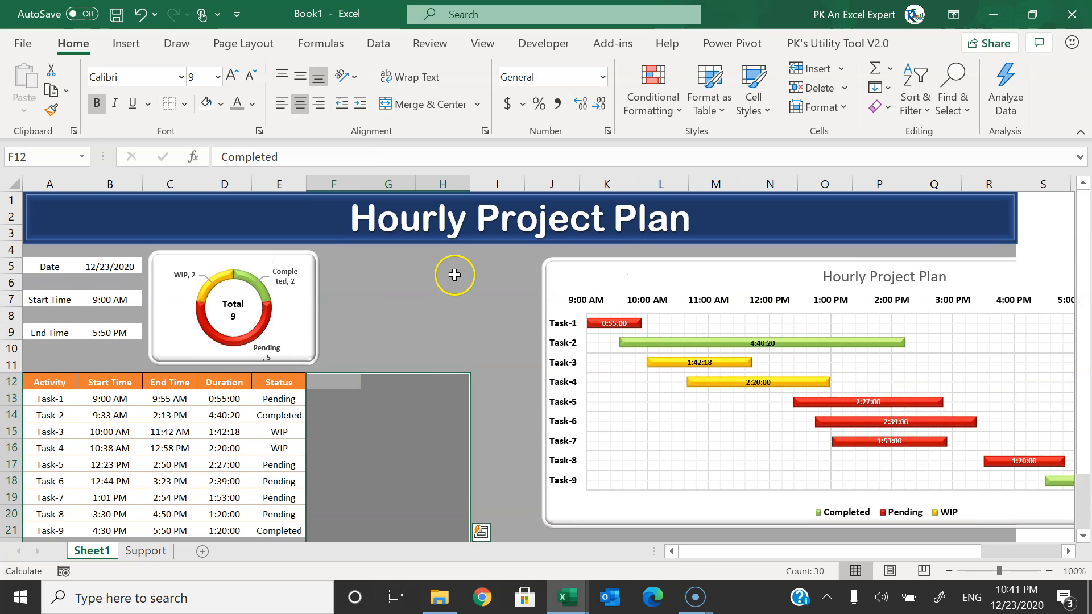
drag(960, 505, 743, 505)
- Hide the row and column headings on Sheet1
click(110, 348)
click(483, 43)
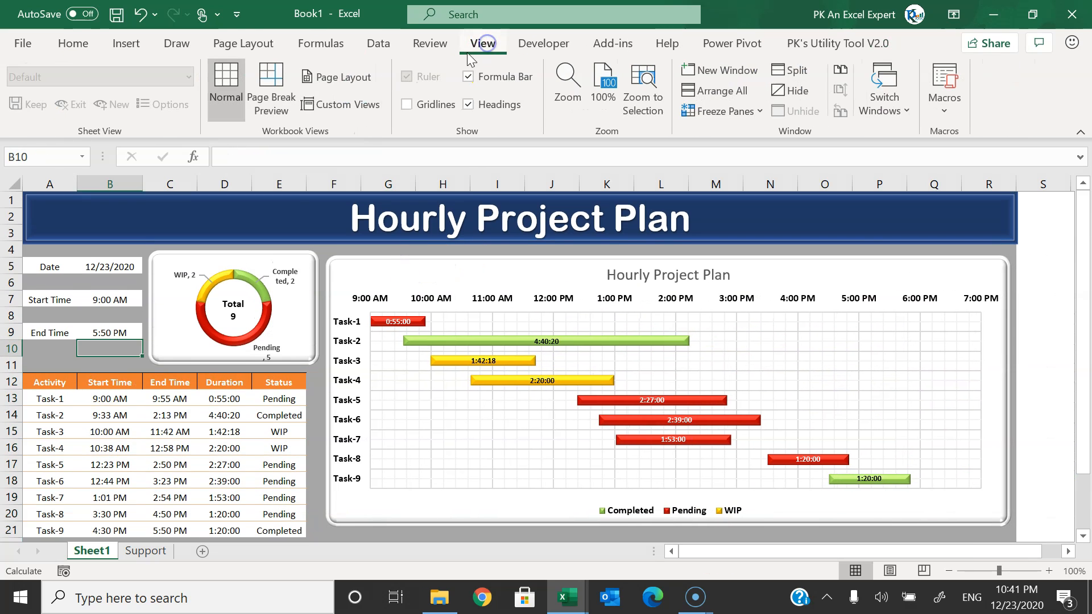
click(489, 110)
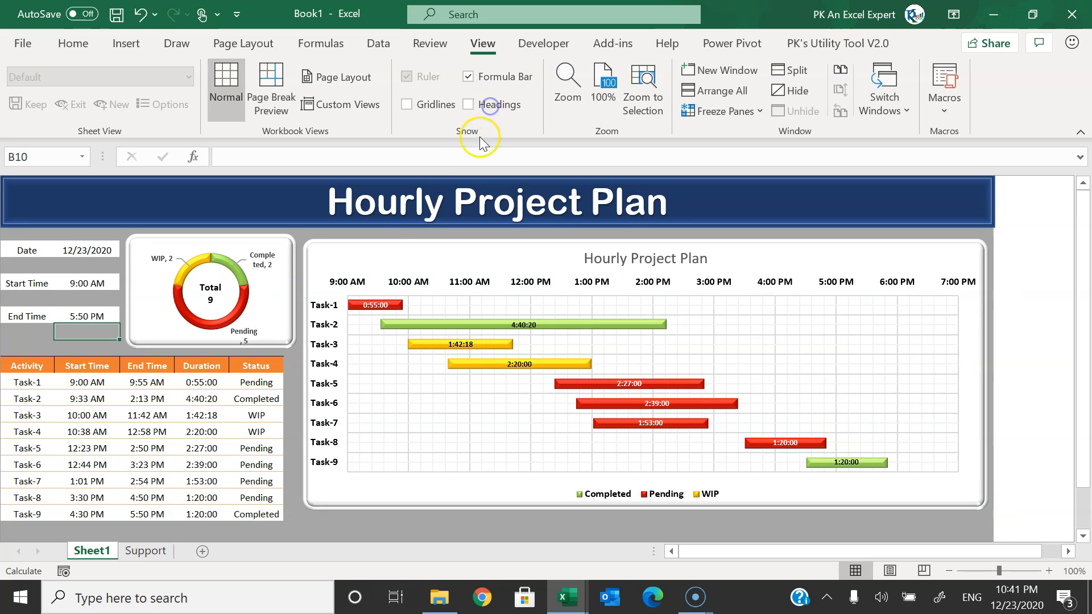